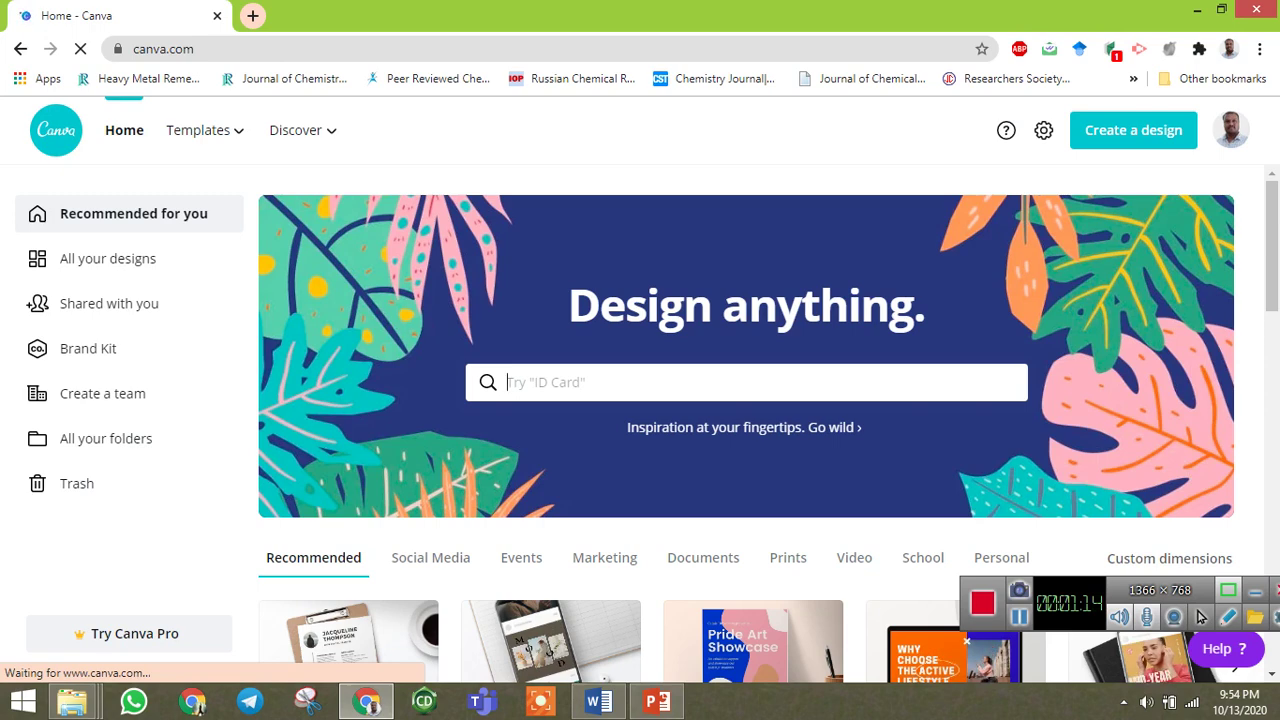
Search Google for 'canva' in a new tab and open the Canva website from the results.
key(ctrl+t)
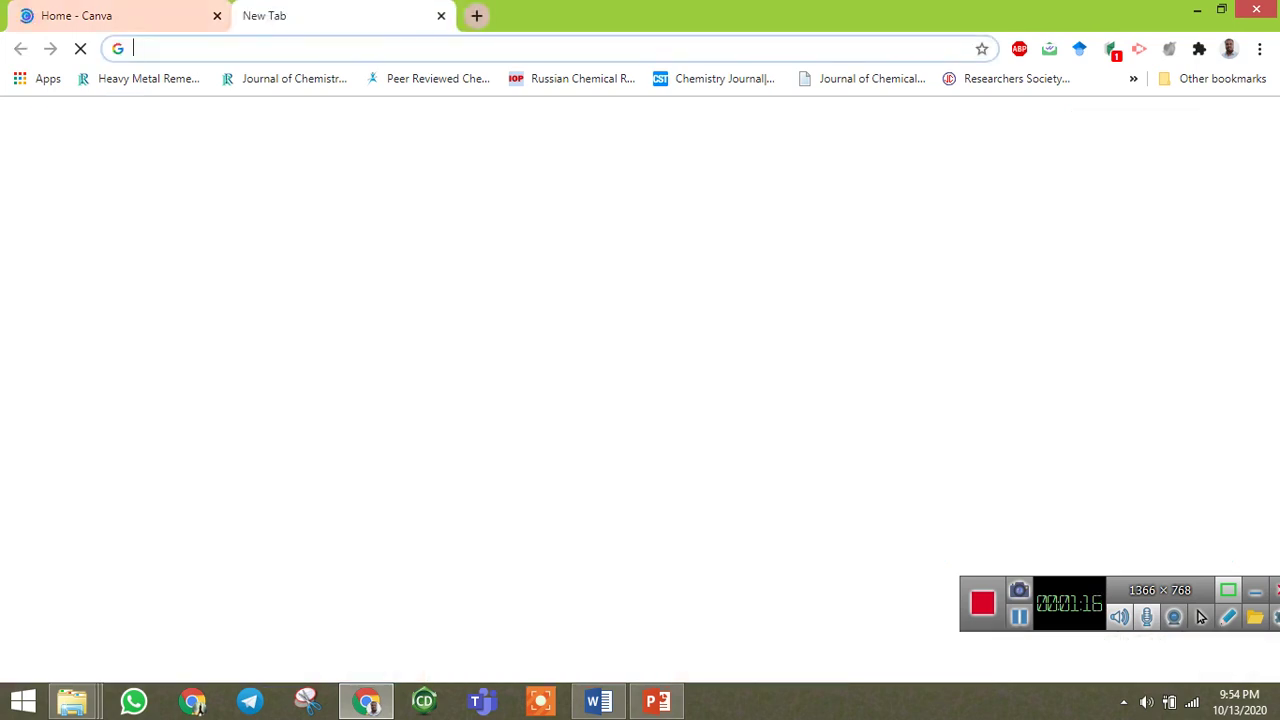
text(canva)
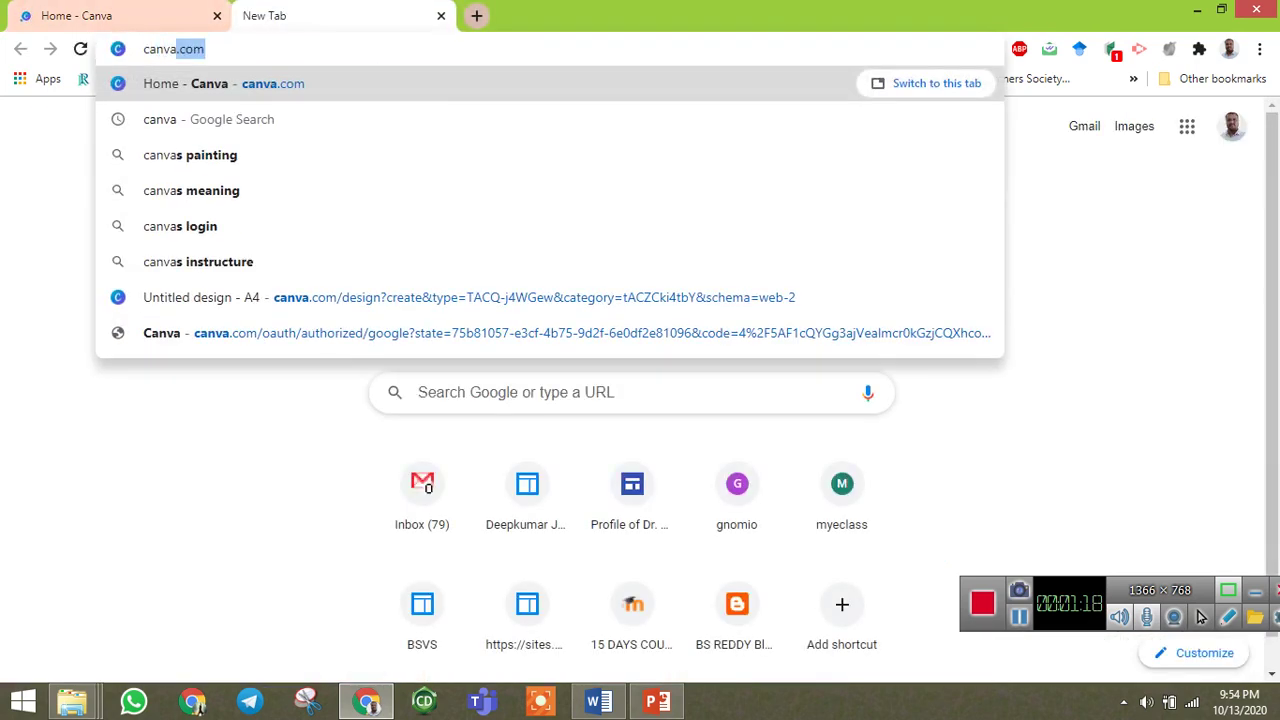
key(BackSpace)
key(Return)
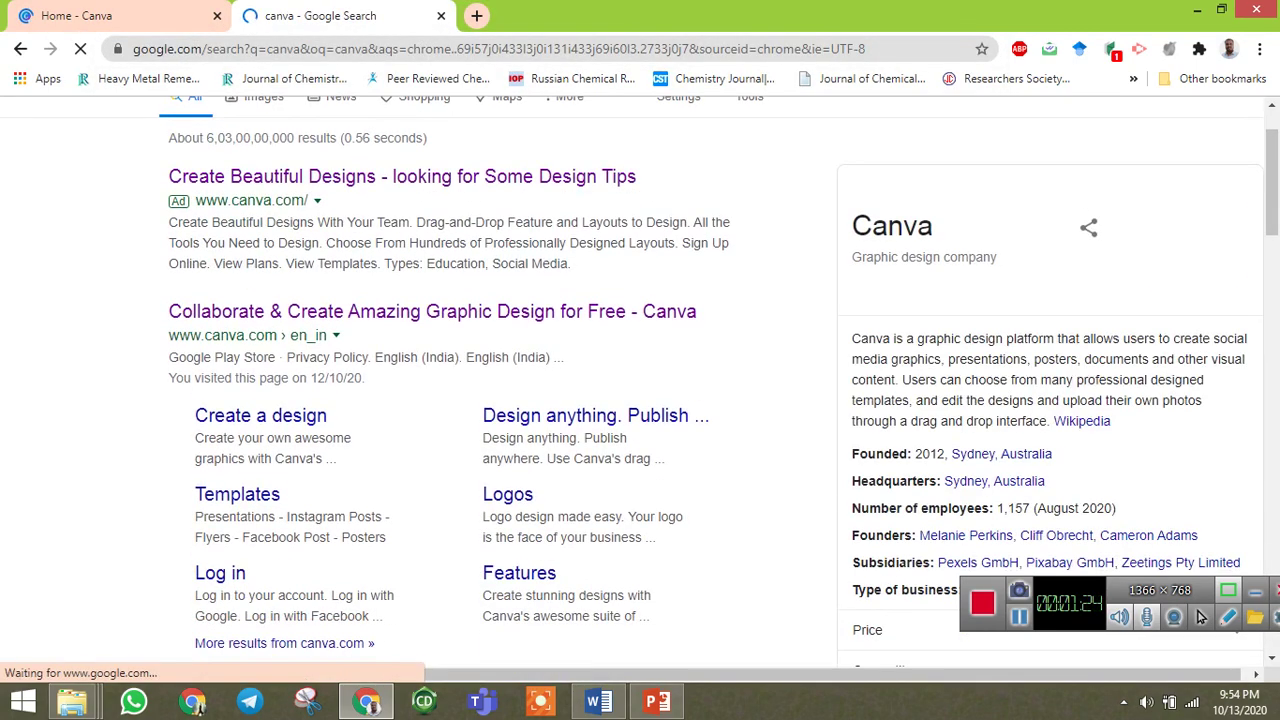
click(432, 311)
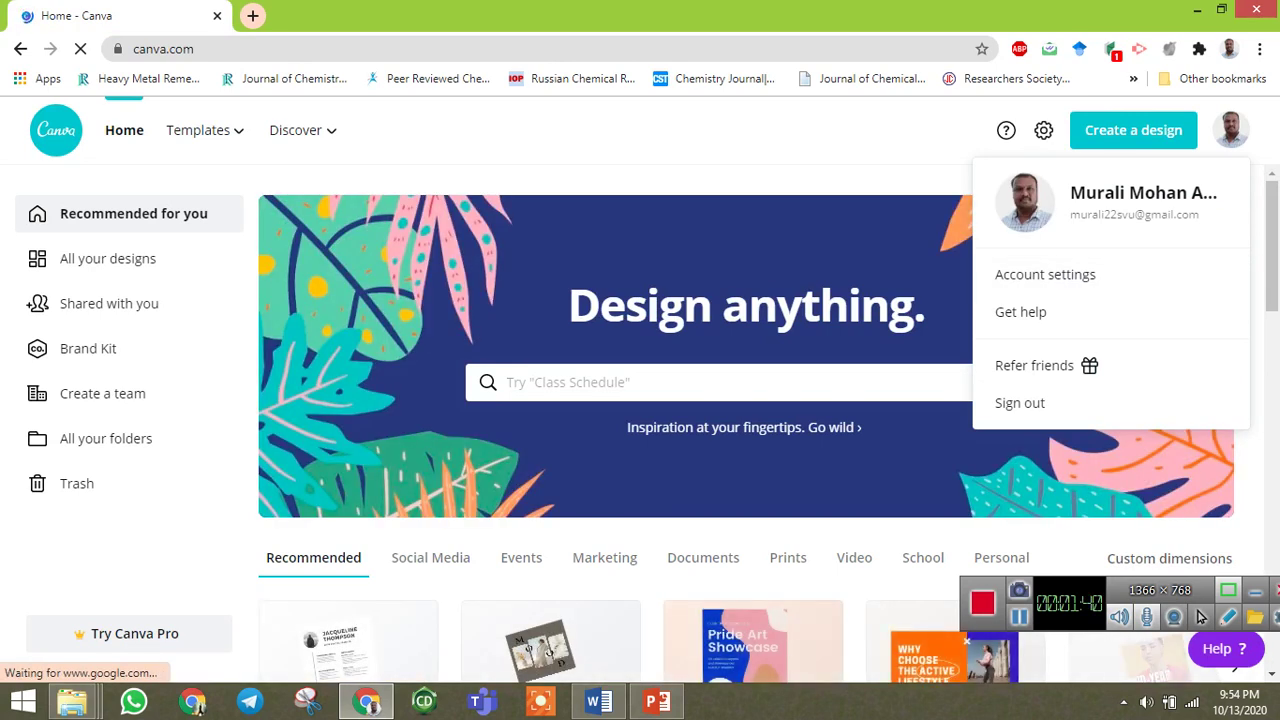
Close the account menu, browse the home page and start an A4 Resume design from Recommended.
key(Escape)
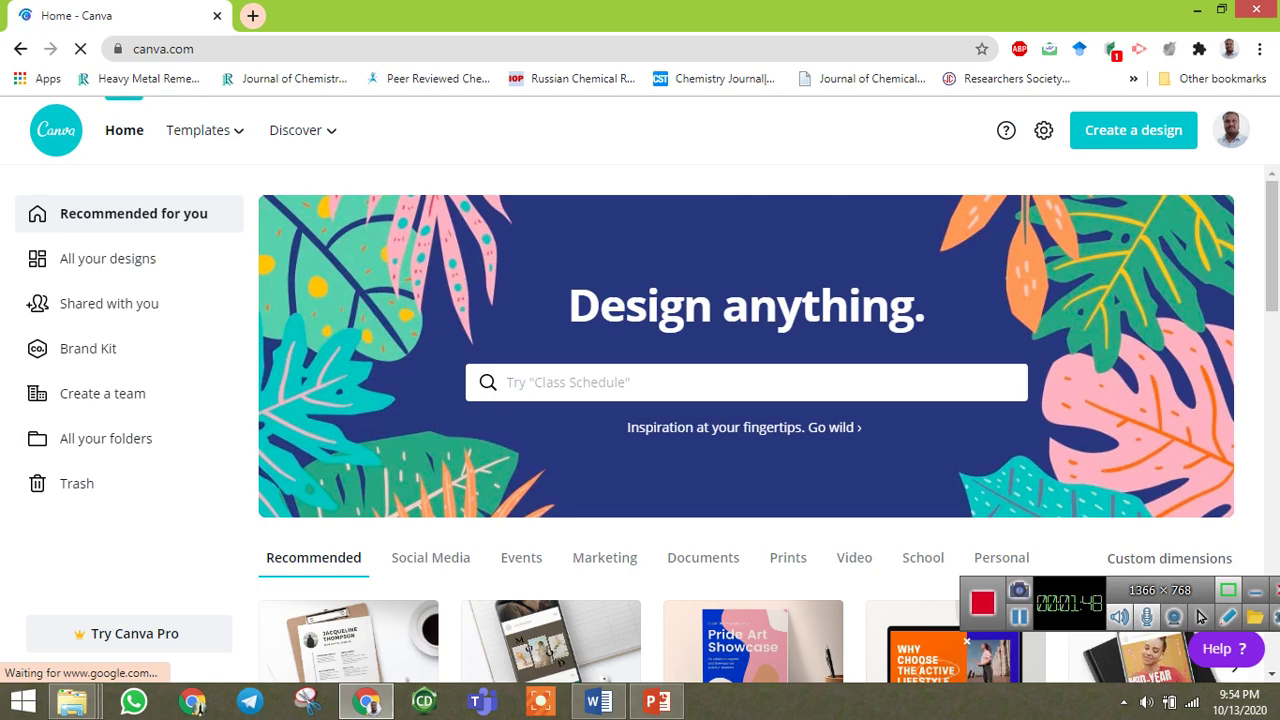
scroll(746, 400, down, 2)
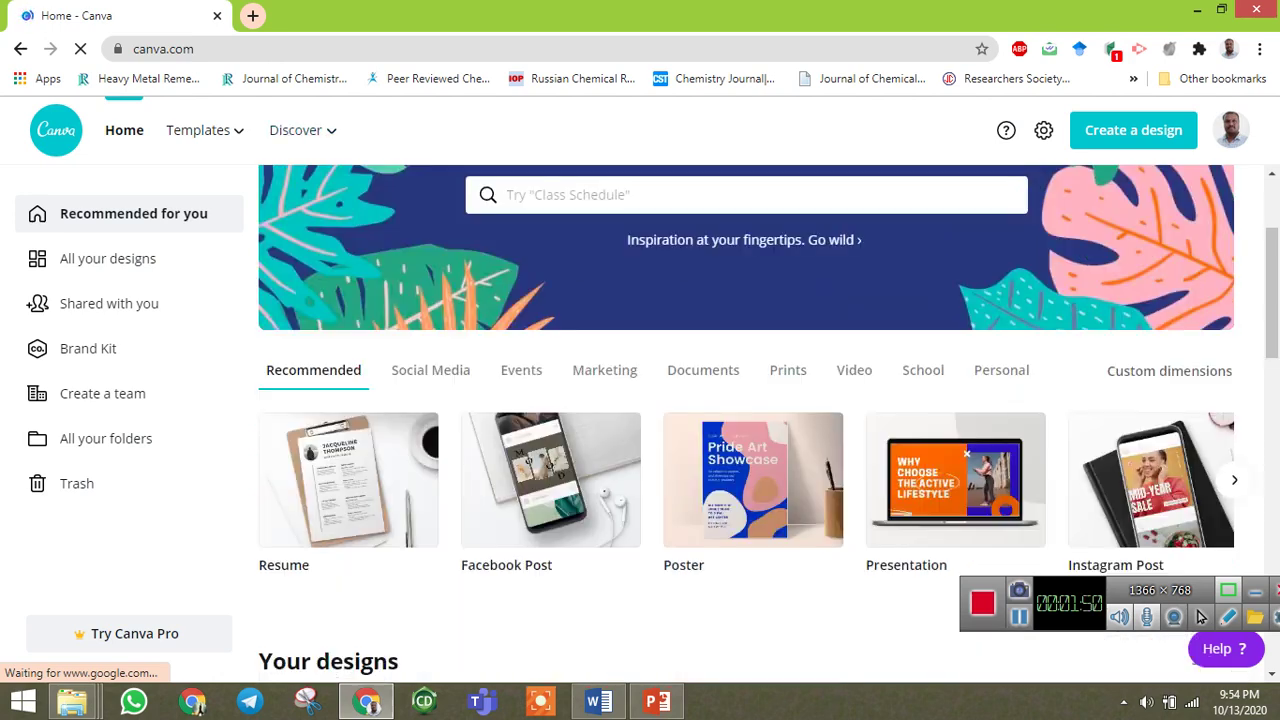
scroll(746, 420, down, 2)
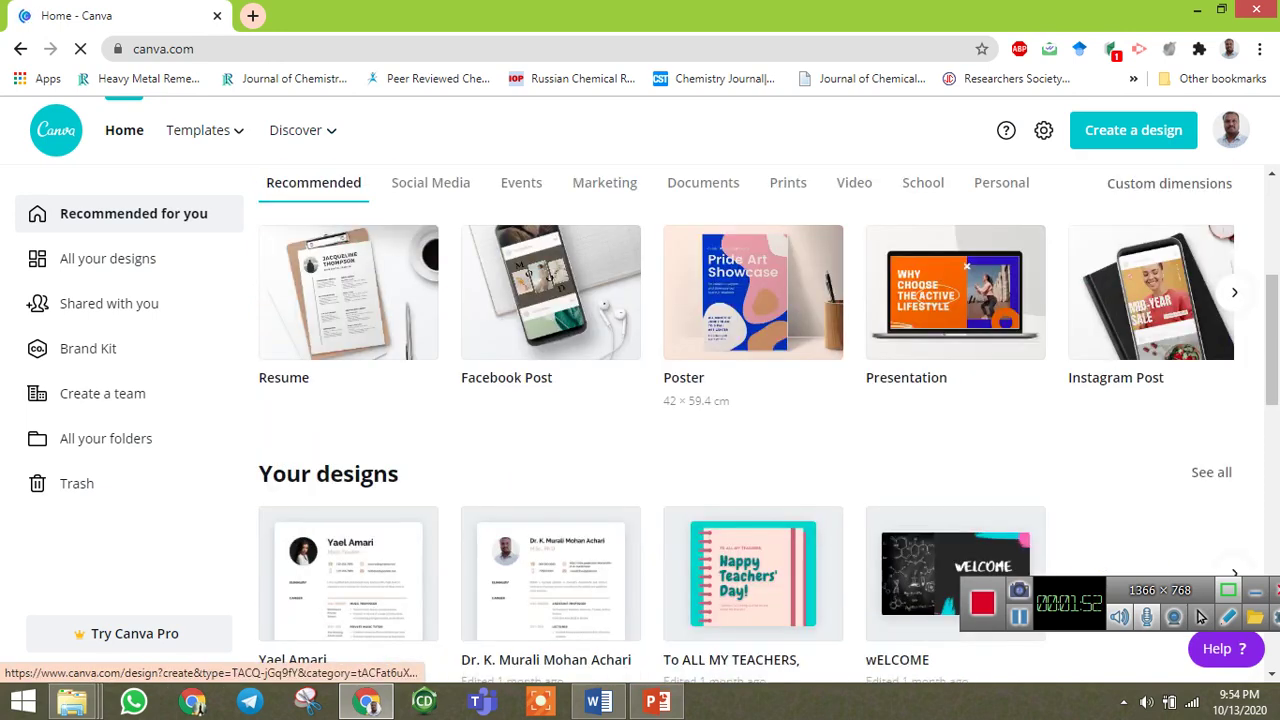
scroll(537, 337, up, 1)
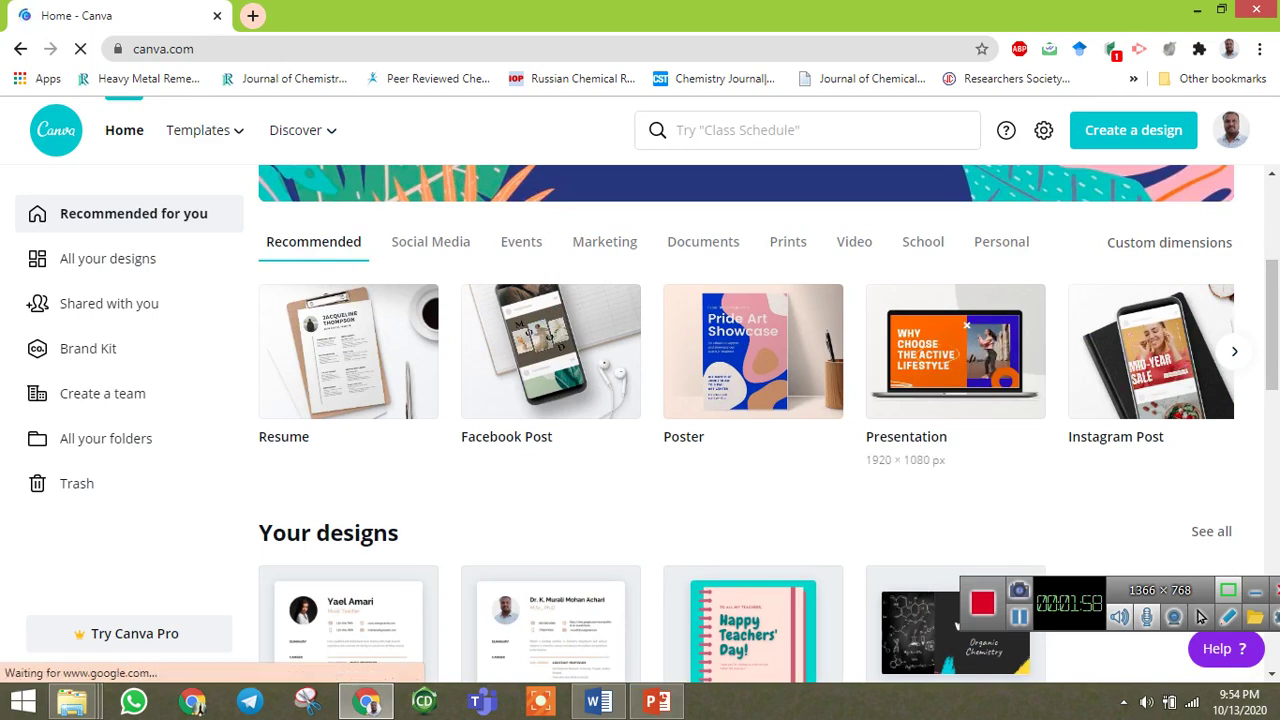
drag(1272, 322, 1272, 323)
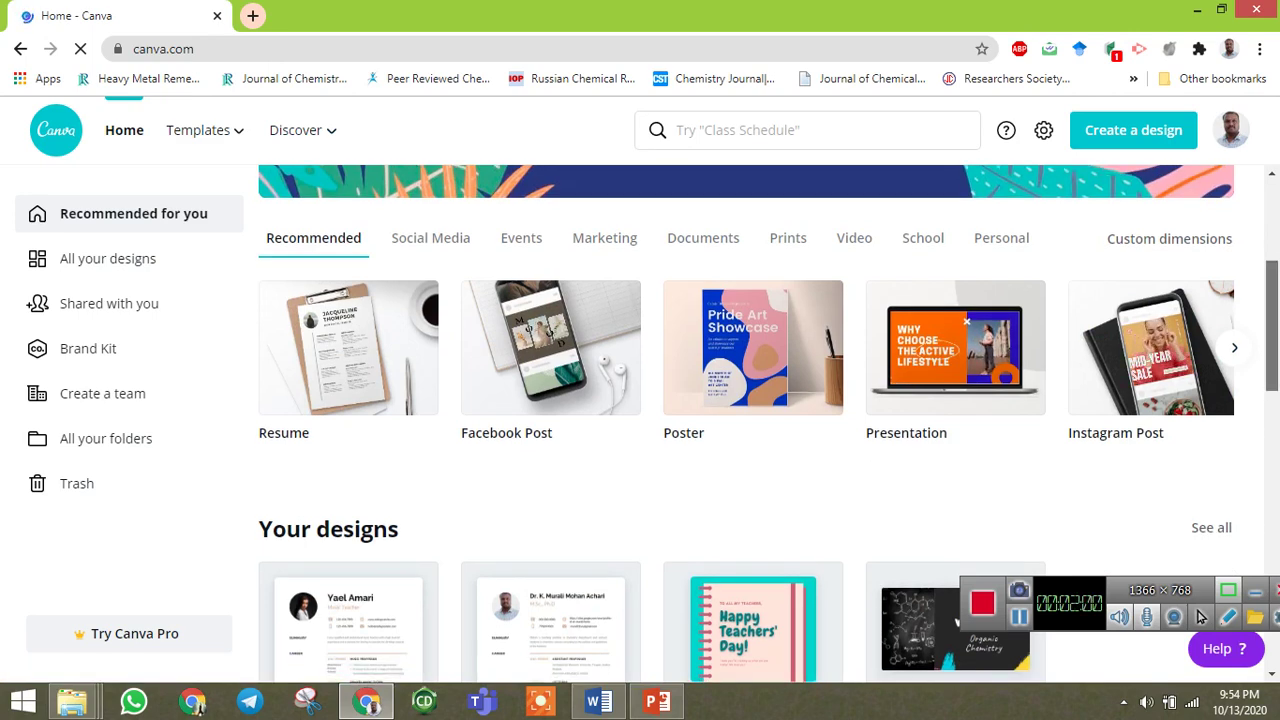
scroll(746, 420, down, 3)
scroll(1272, 404, up, 6)
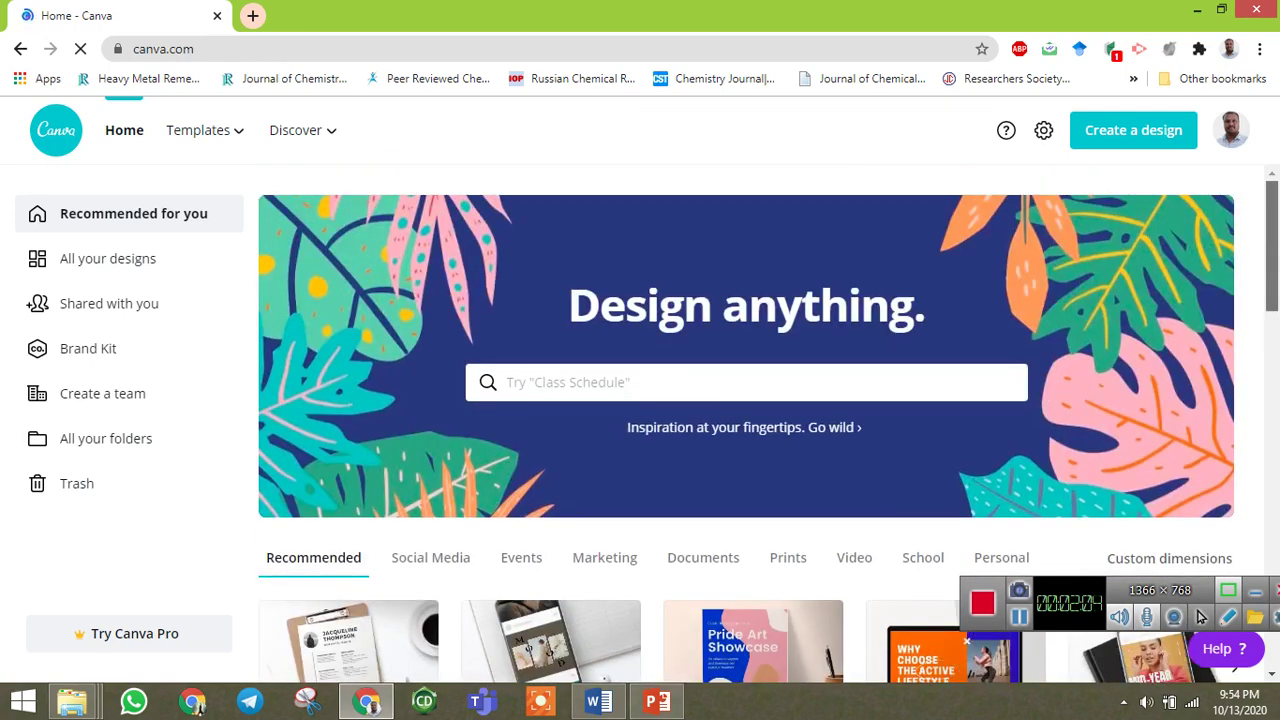
scroll(746, 430, down, 4)
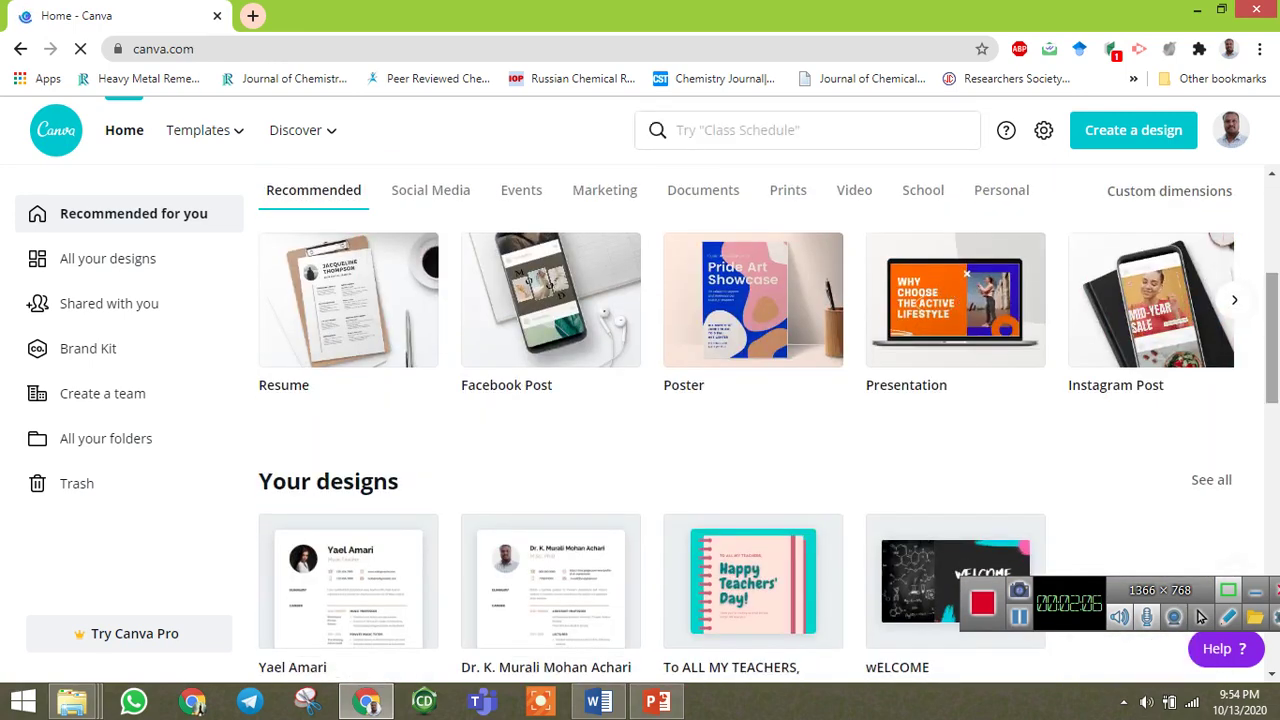
scroll(746, 420, up, 2)
scroll(746, 346, up, 2)
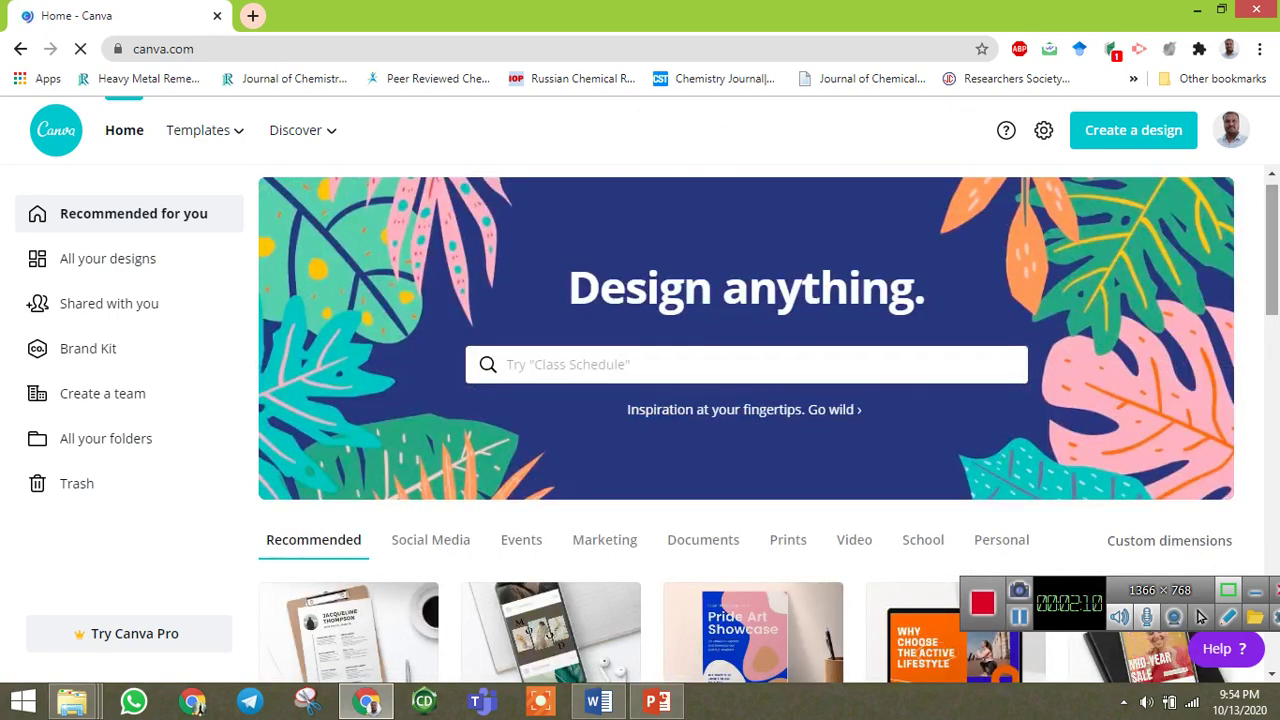
scroll(746, 420, down, 2)
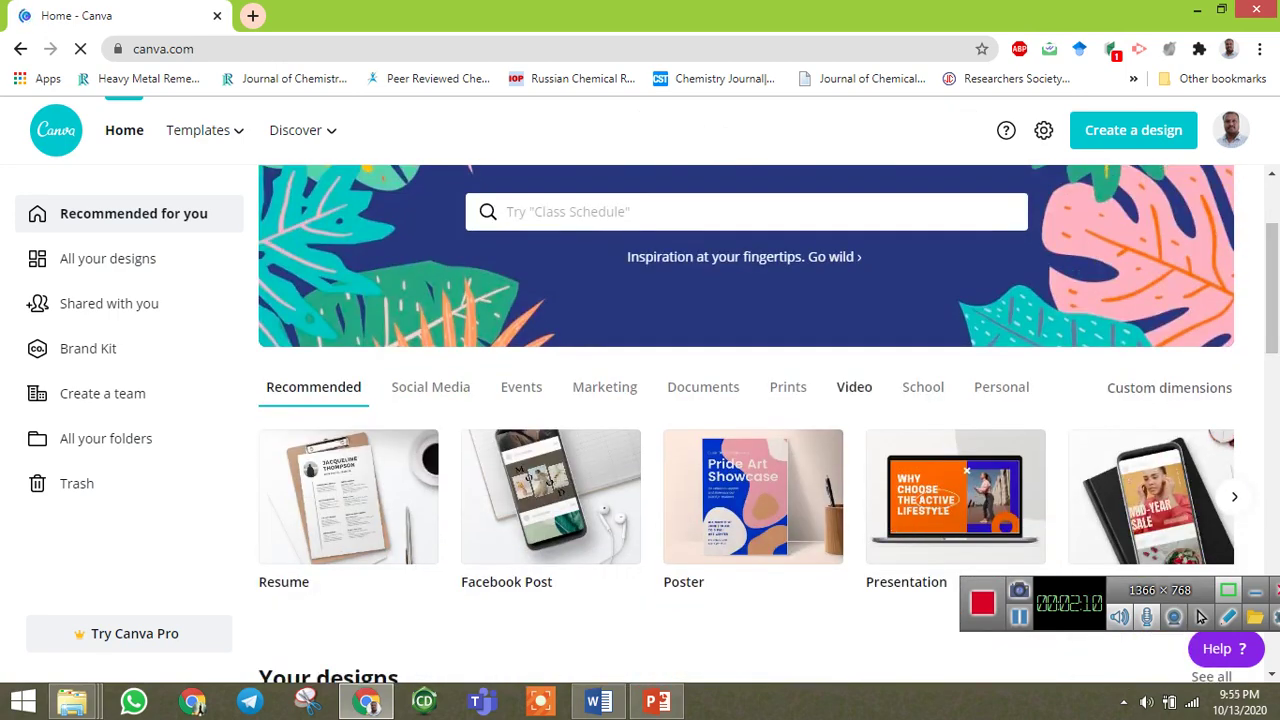
click(348, 497)
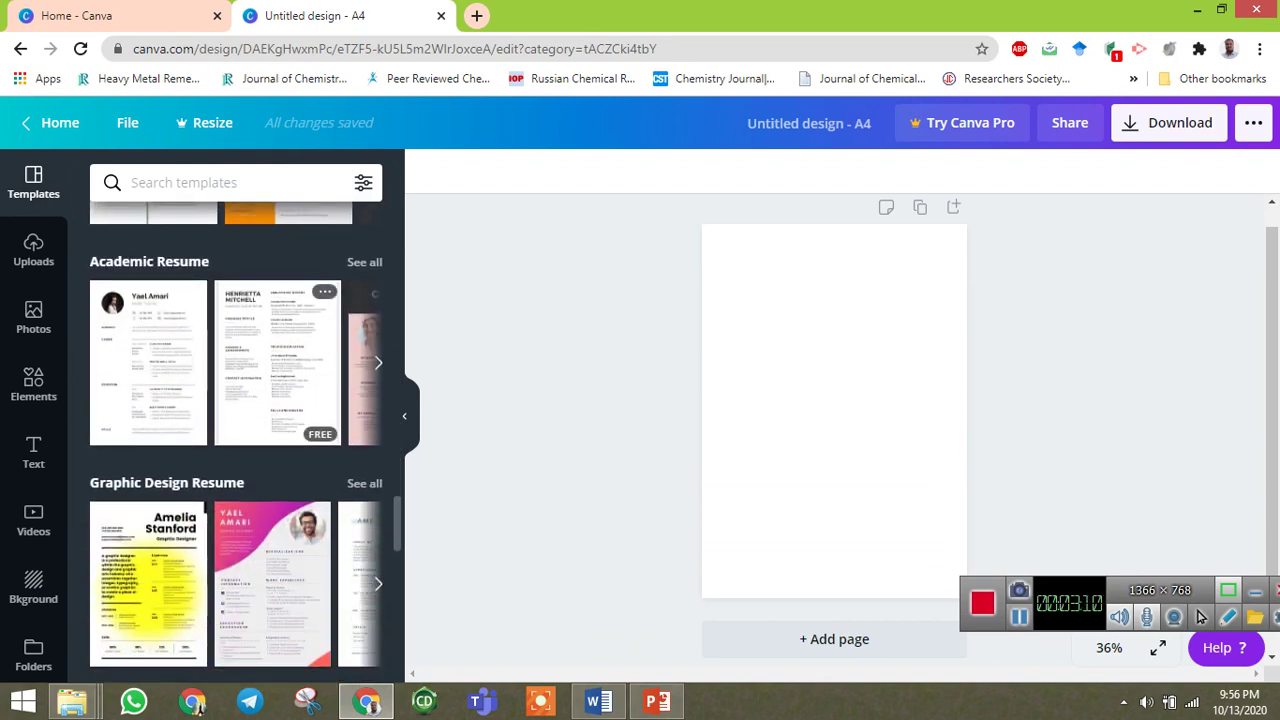
Scroll through the Templates panel's resume categories to reach the Academic Resume designs.
scroll(278, 400, down, 3)
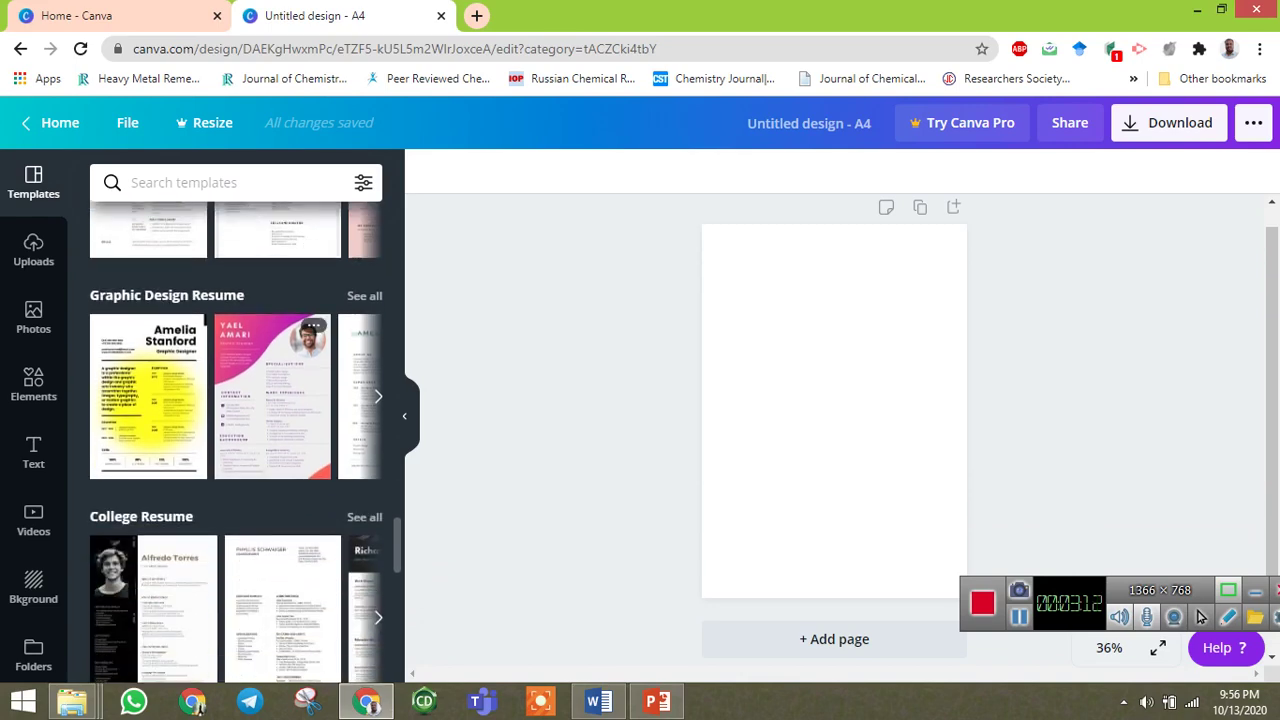
scroll(237, 440, up, 2)
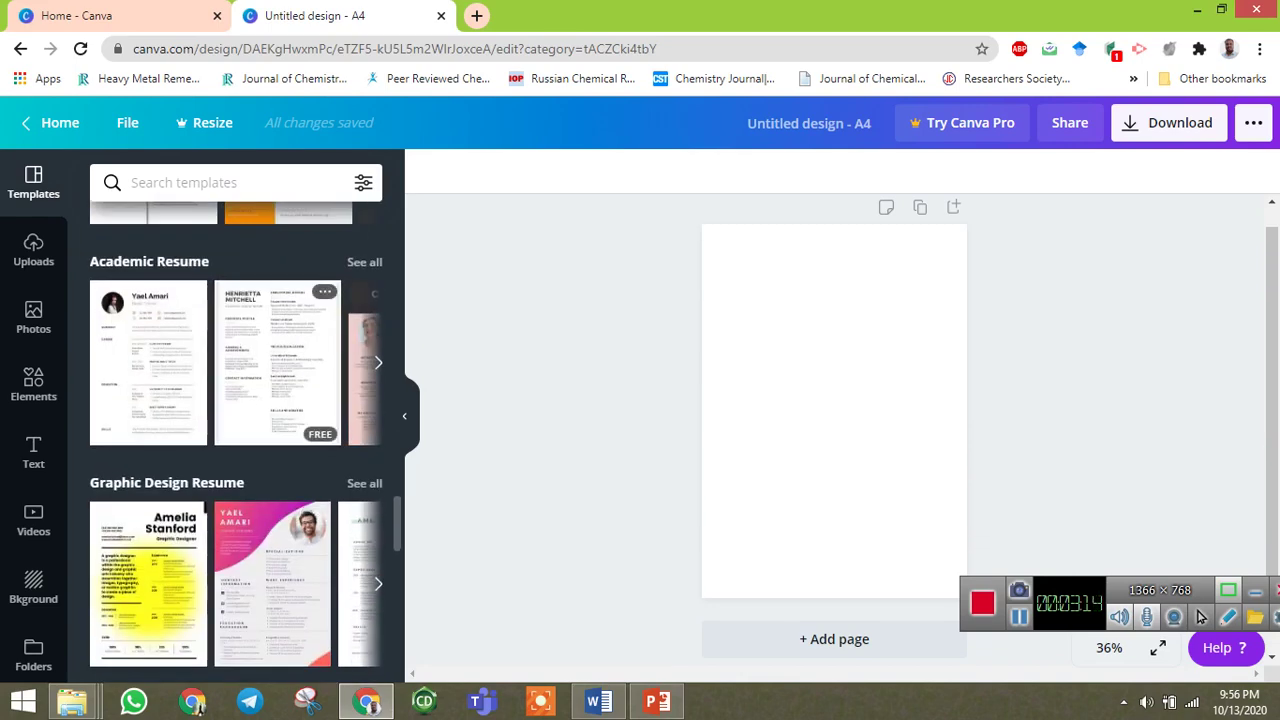
scroll(237, 440, down, 4)
scroll(278, 540, down, 2)
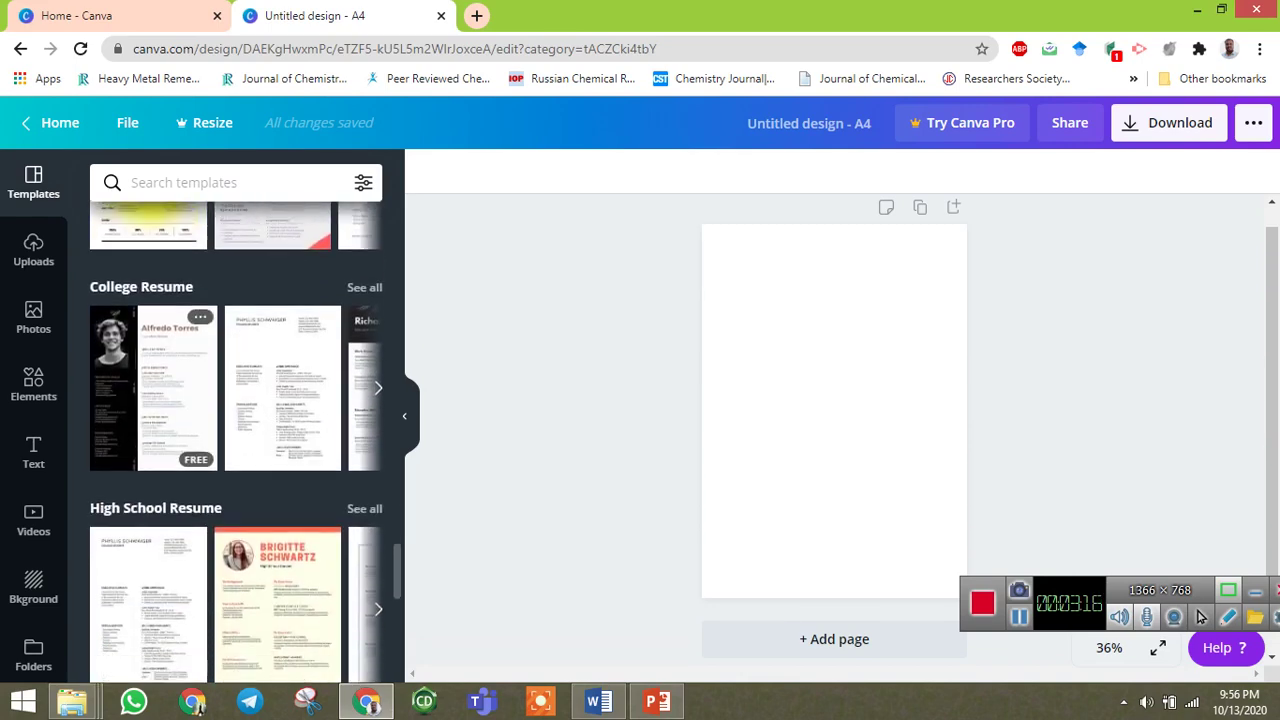
scroll(237, 440, up, 5)
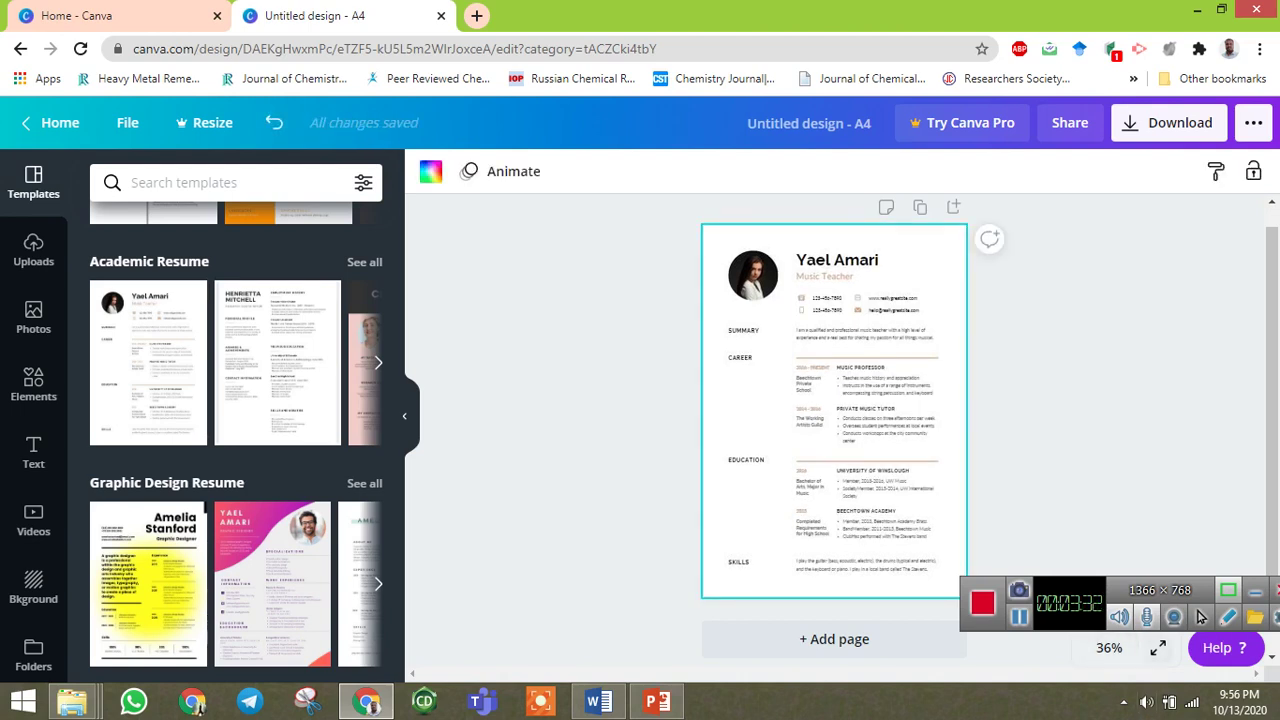
Zoom the page to 100% and highlight the sample name text.
click(1109, 648)
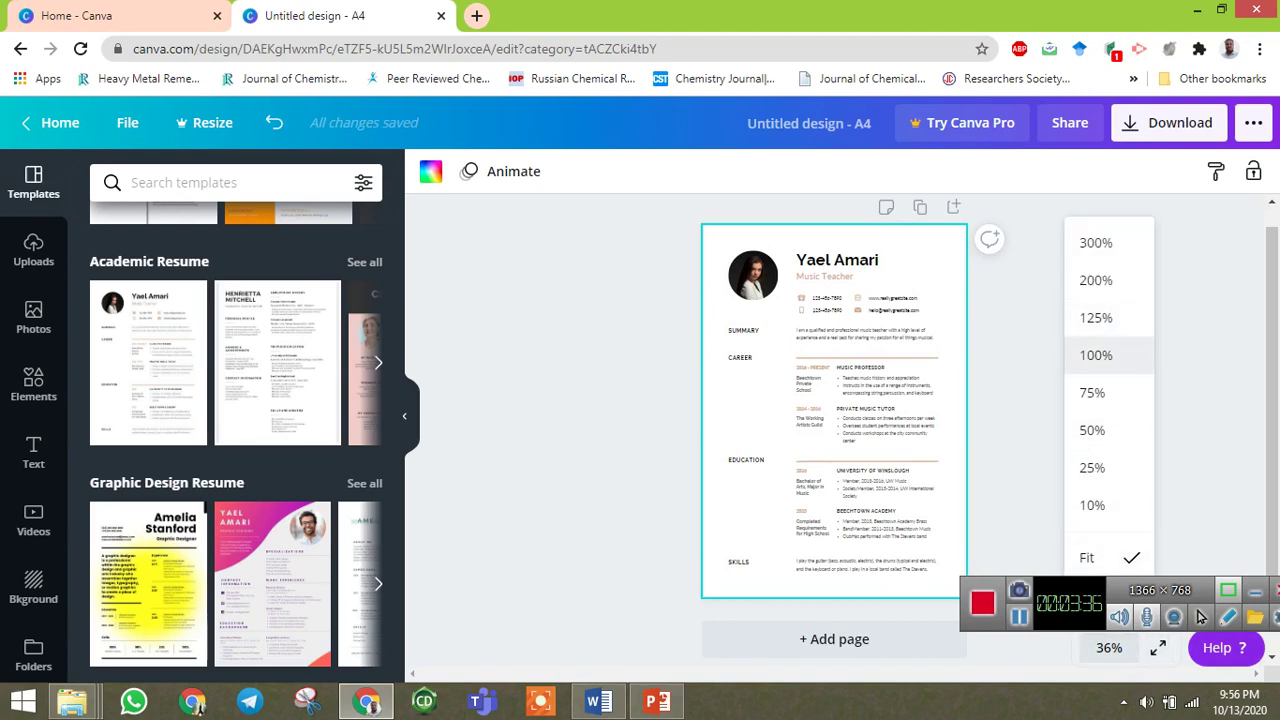
click(1100, 355)
scroll(985, 345, up, 4)
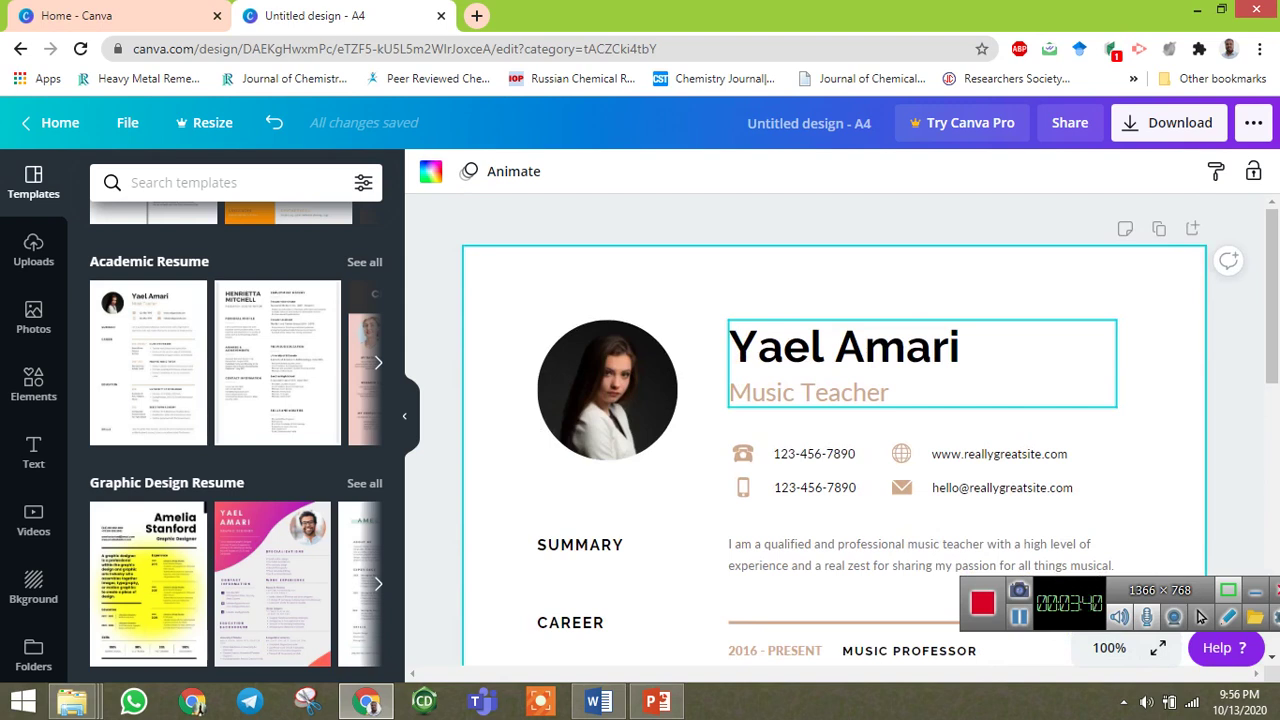
click(845, 347)
click(845, 347)
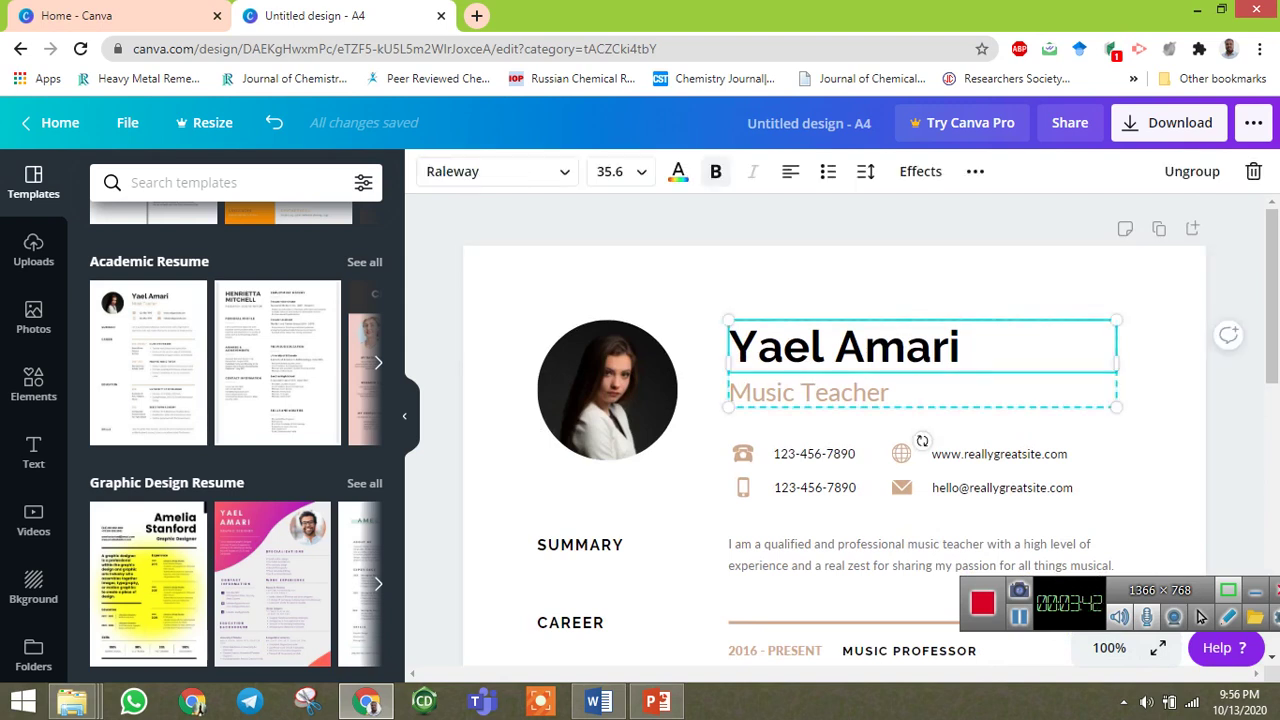
drag(960, 347, 728, 347)
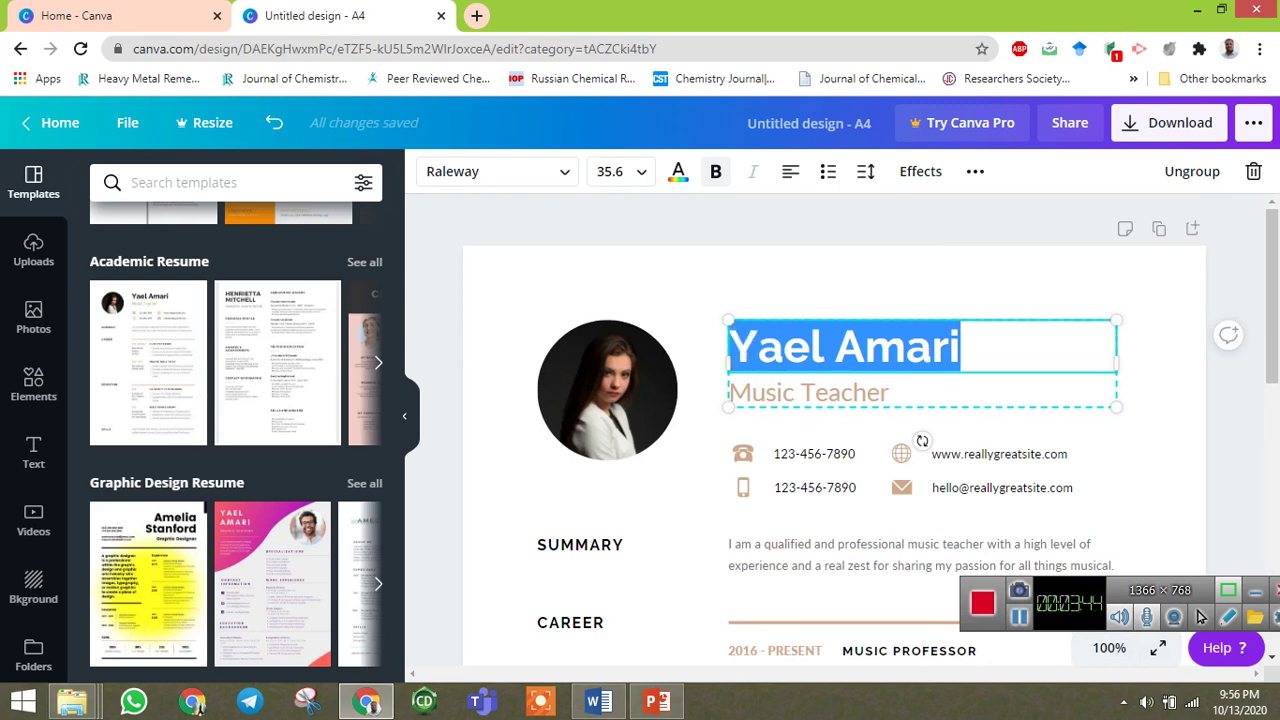
Crop the sample profile photo at the top of the resume.
click(607, 390)
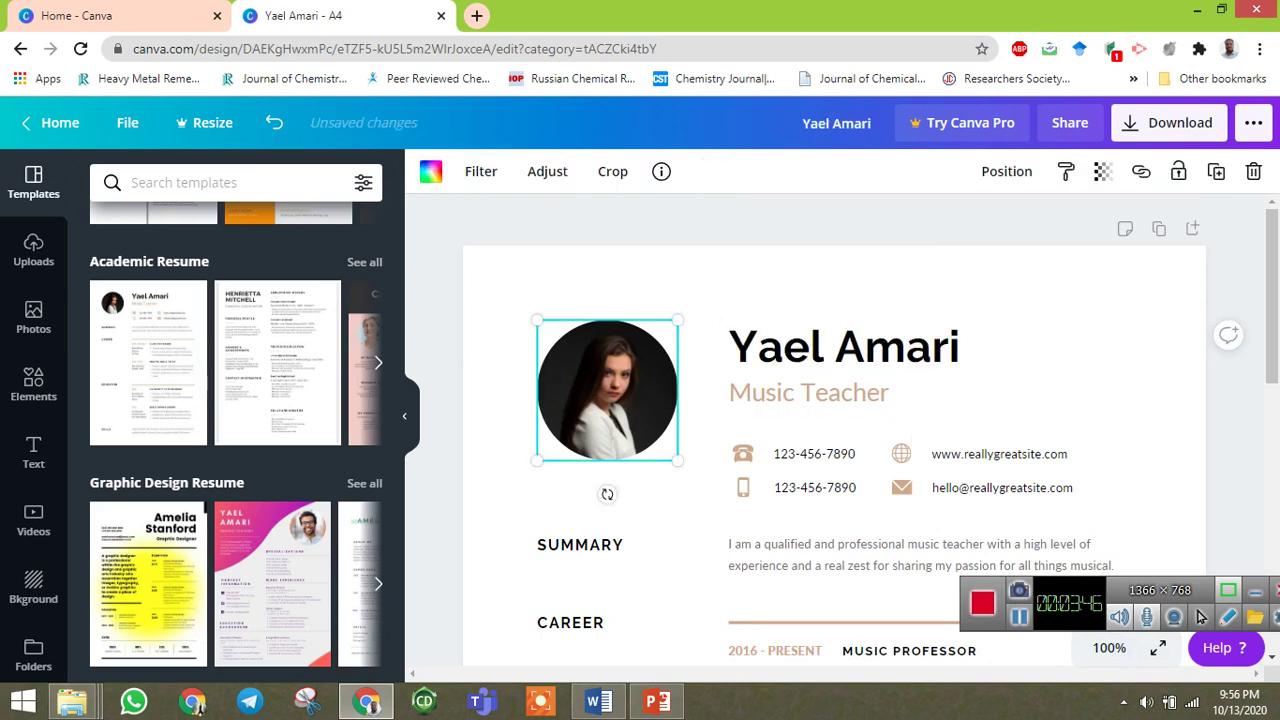
click(612, 171)
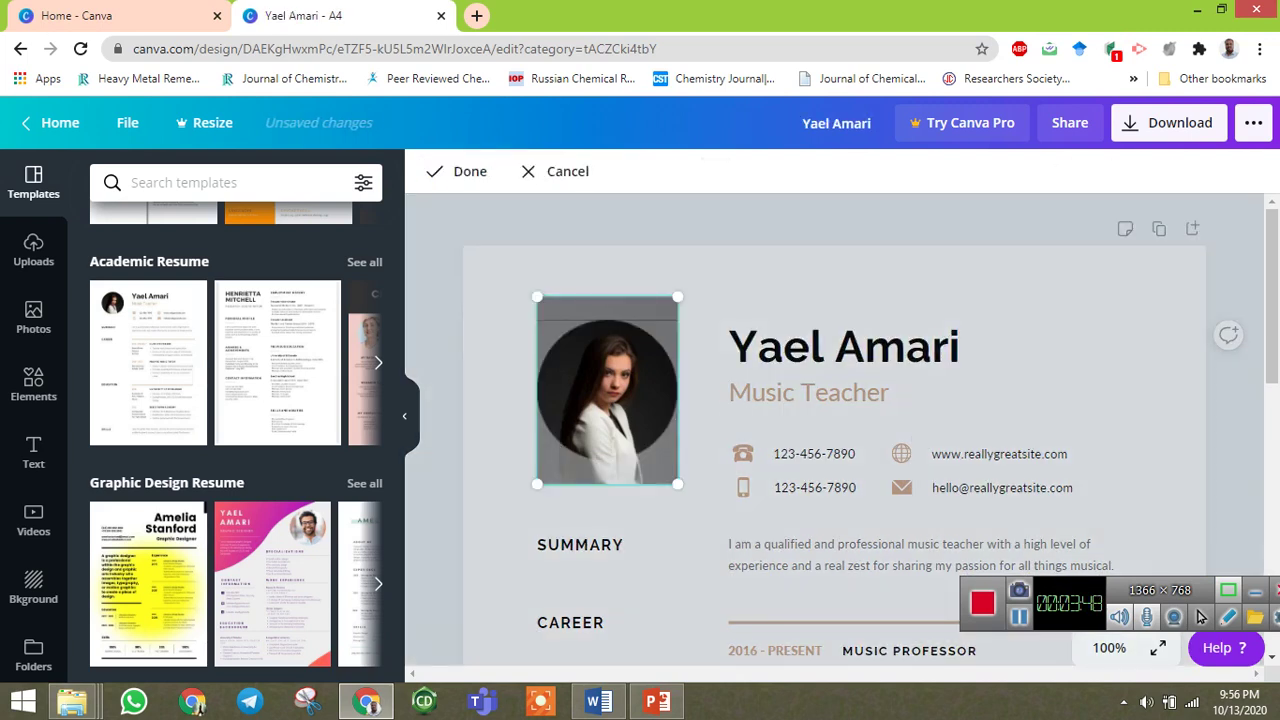
key(Return)
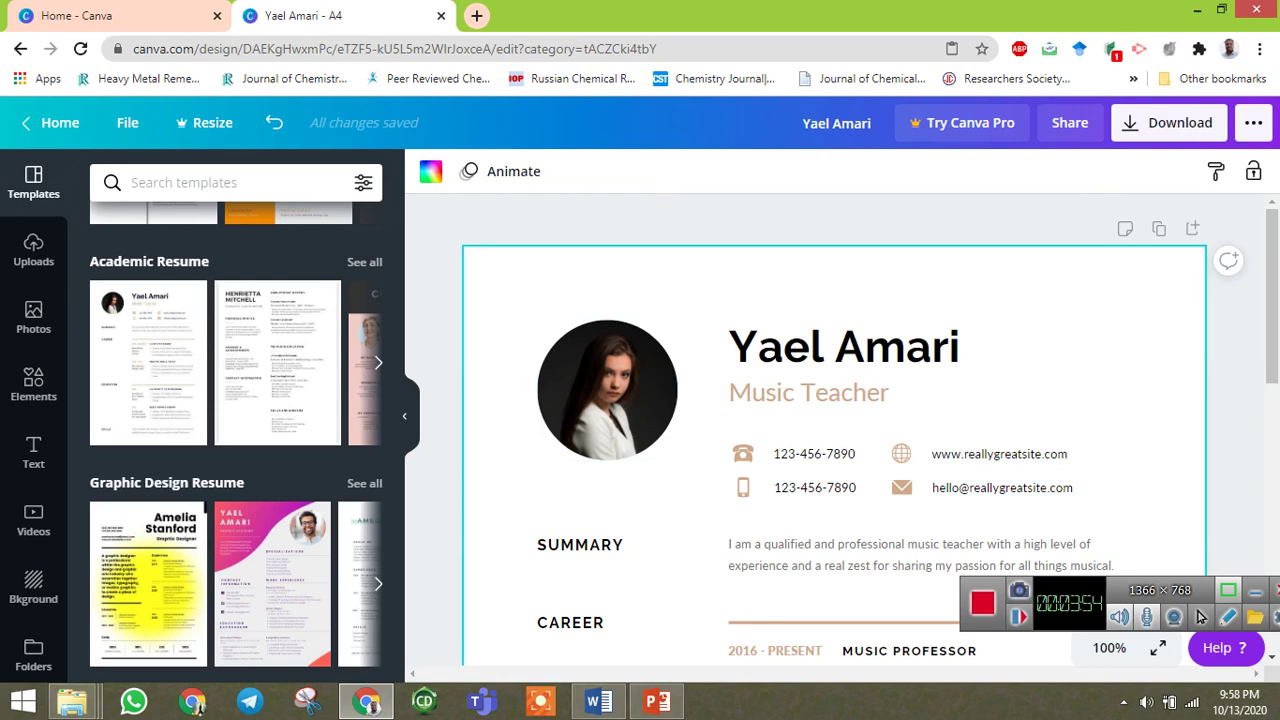
Delete the round sample portrait and its empty frame, then paste the user's own photo there.
click(607, 390)
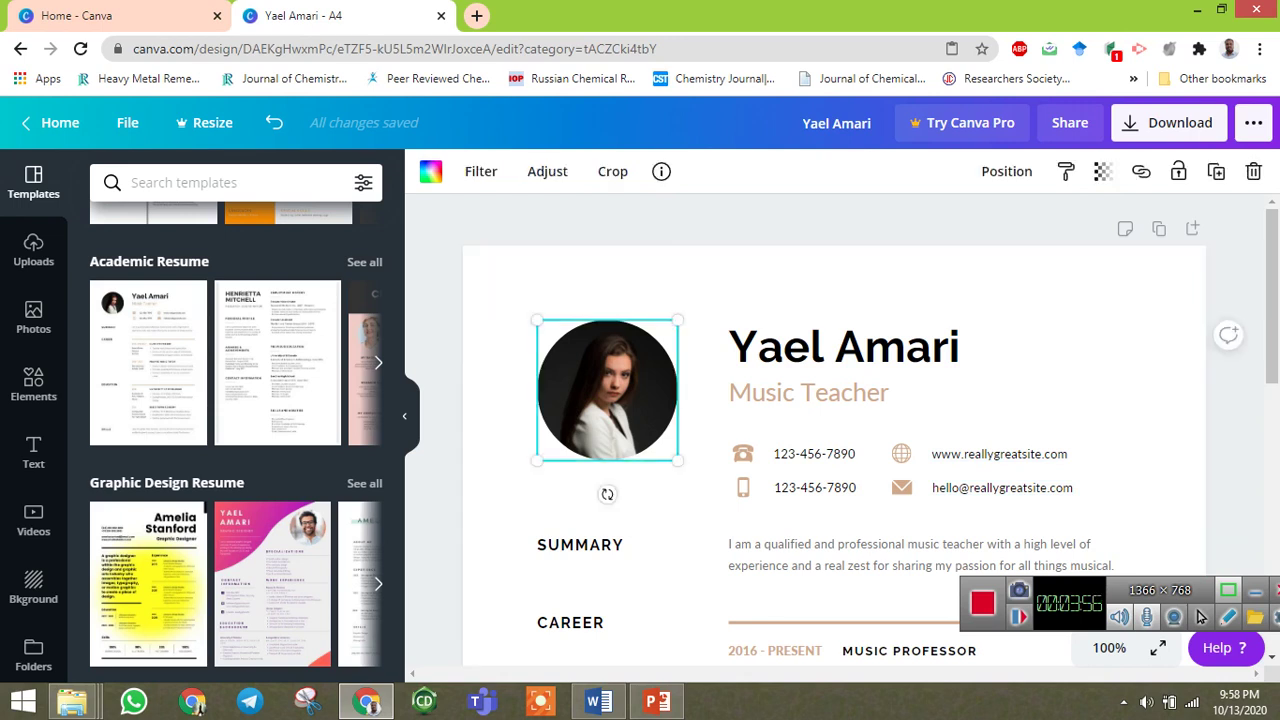
right_click(620, 390)
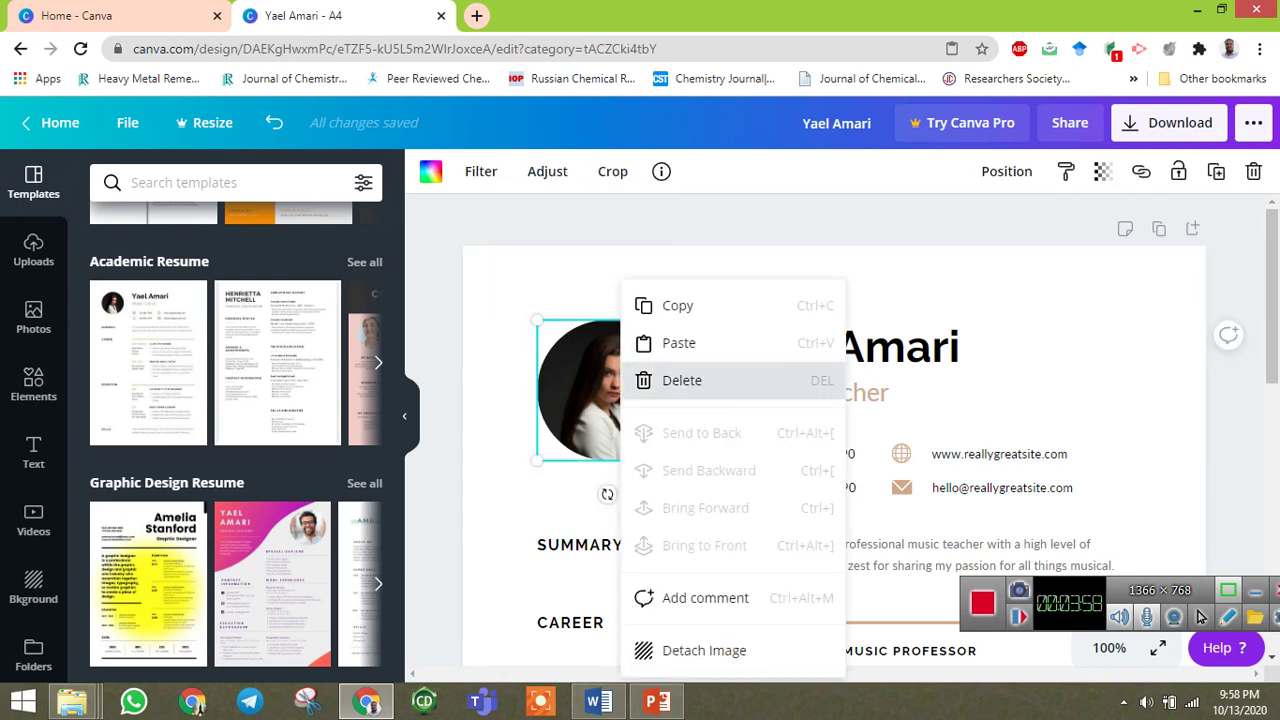
click(680, 377)
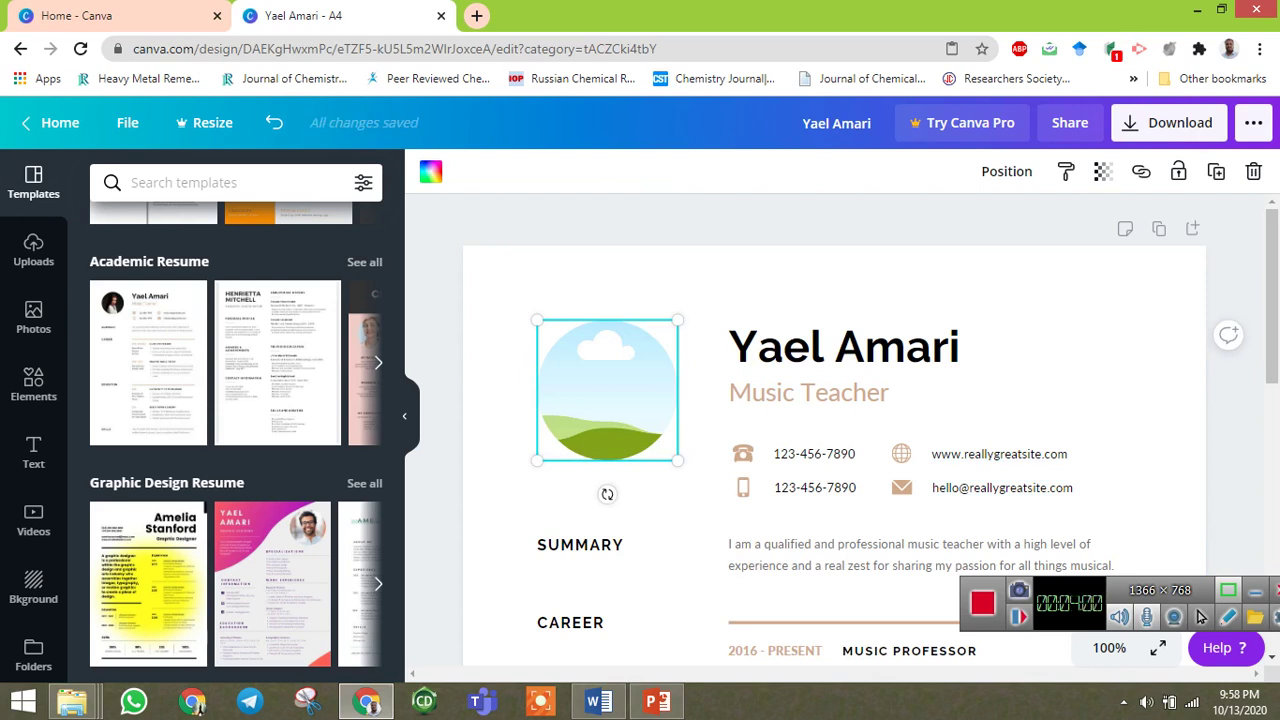
key(Delete)
key(ctrl+v)
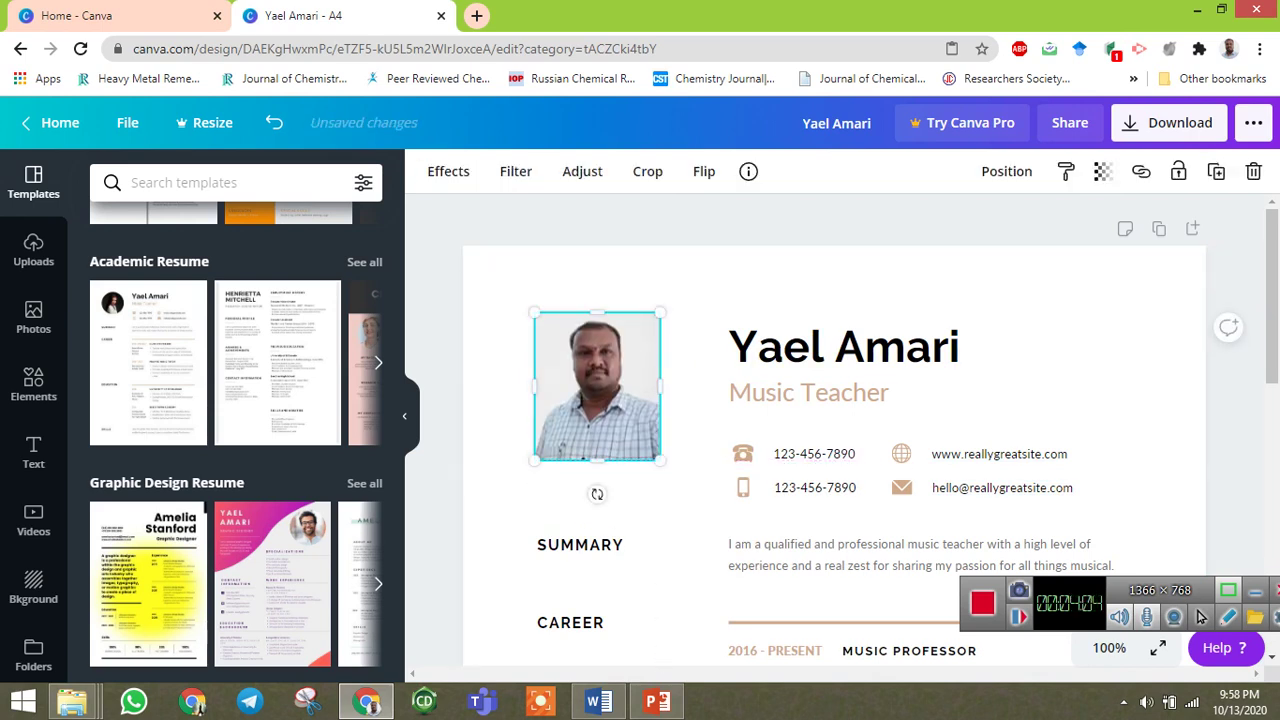
key(Escape)
Replace the sample name heading with the user's full name and widen its text box.
click(907, 347)
click(907, 347)
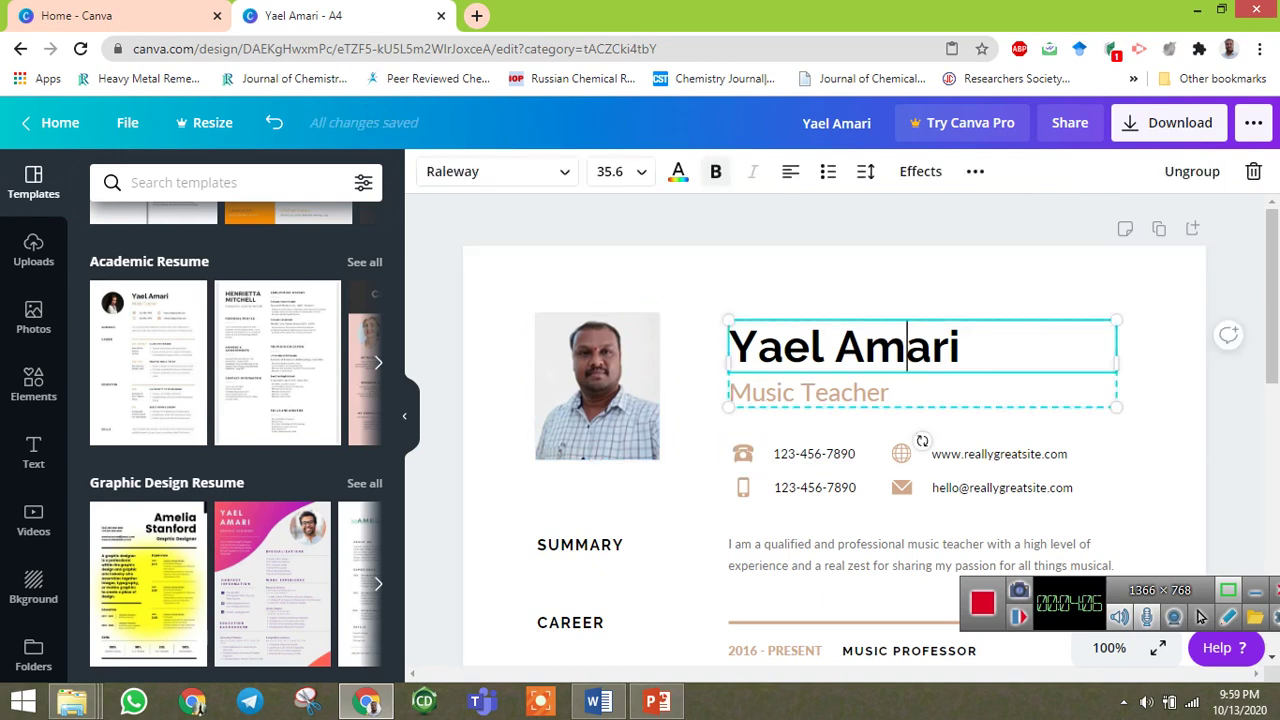
drag(962, 347, 728, 347)
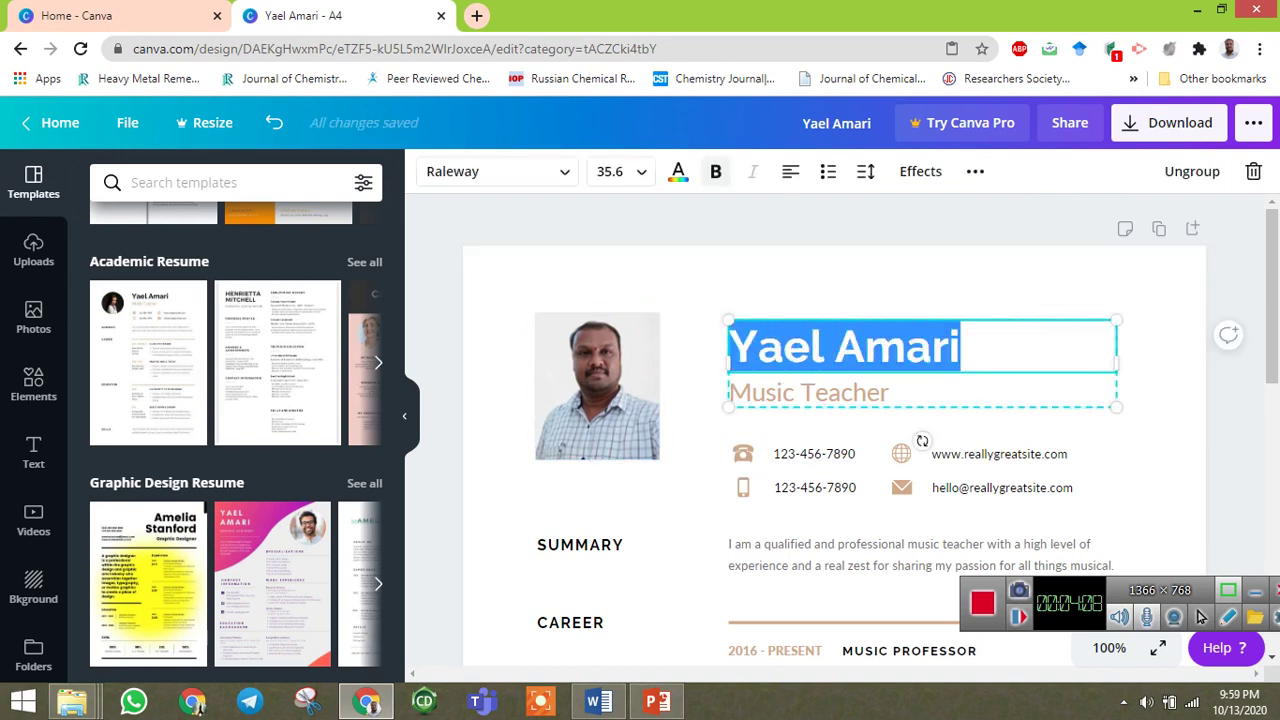
text(Dr. k.)
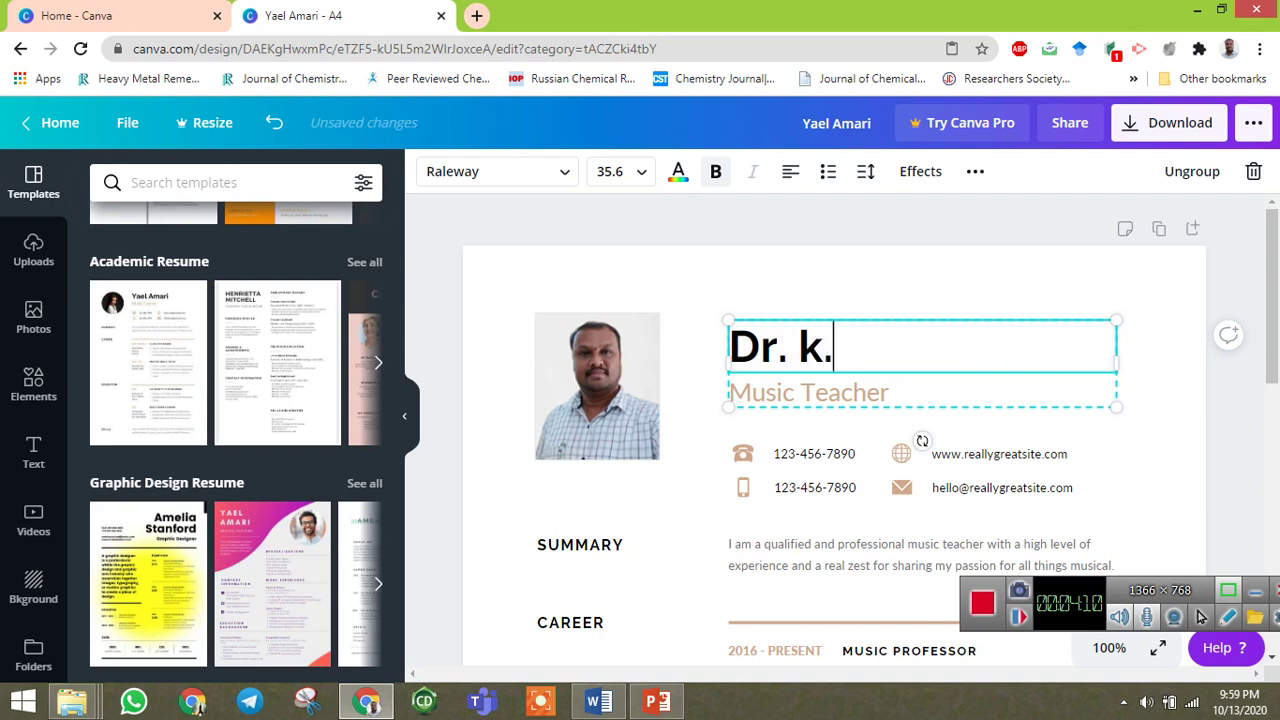
key(BackSpace)
key(BackSpace)
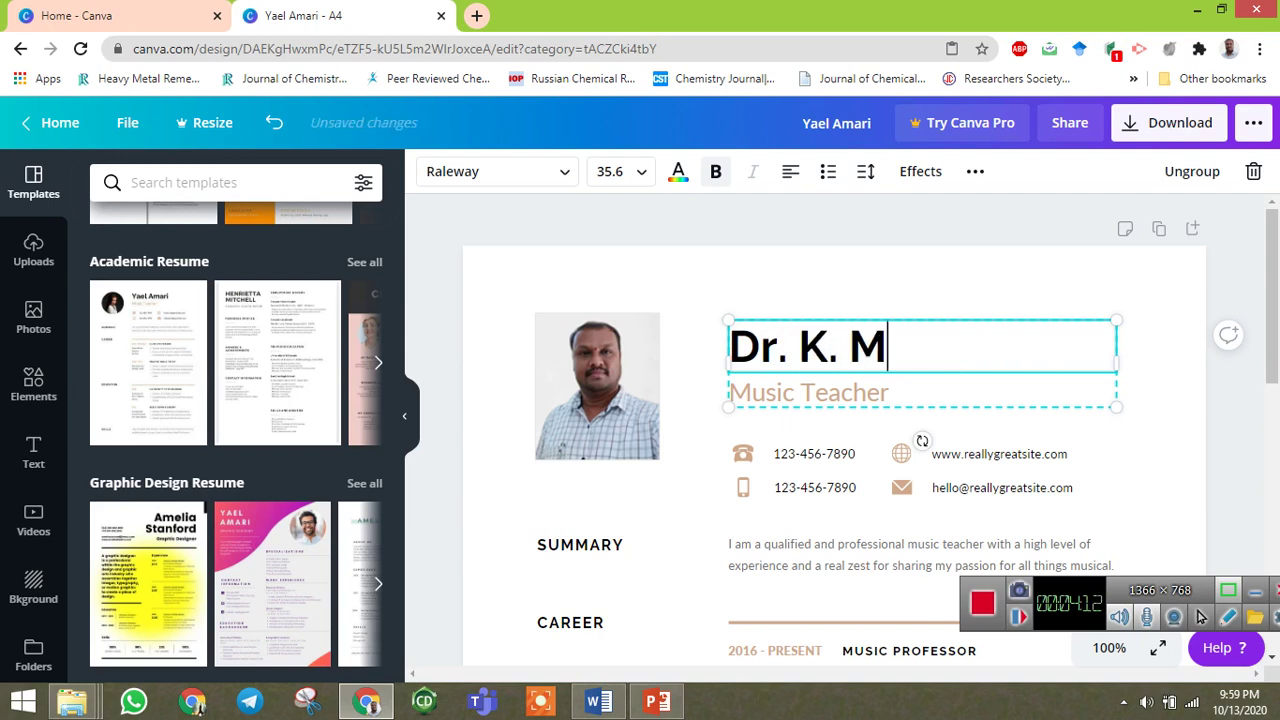
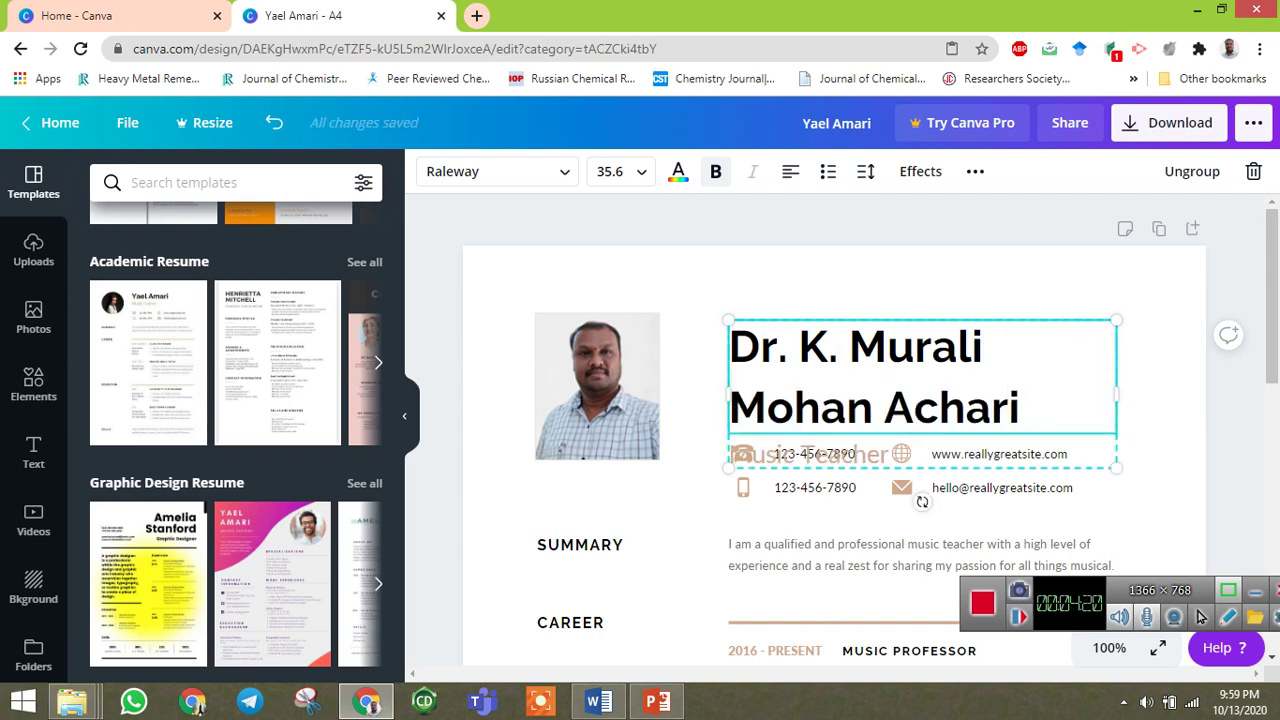
drag(1116, 393, 1160, 393)
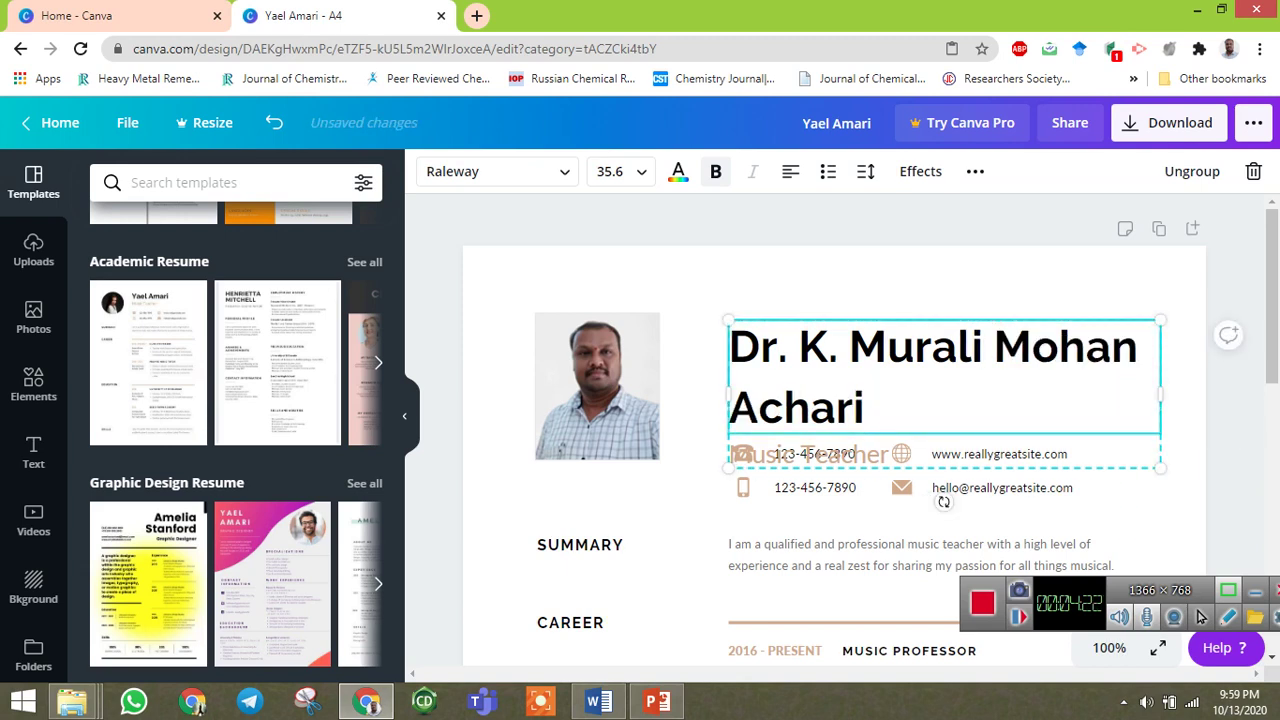
Reduce the name's font size to 21 so it fits on one line.
click(610, 171)
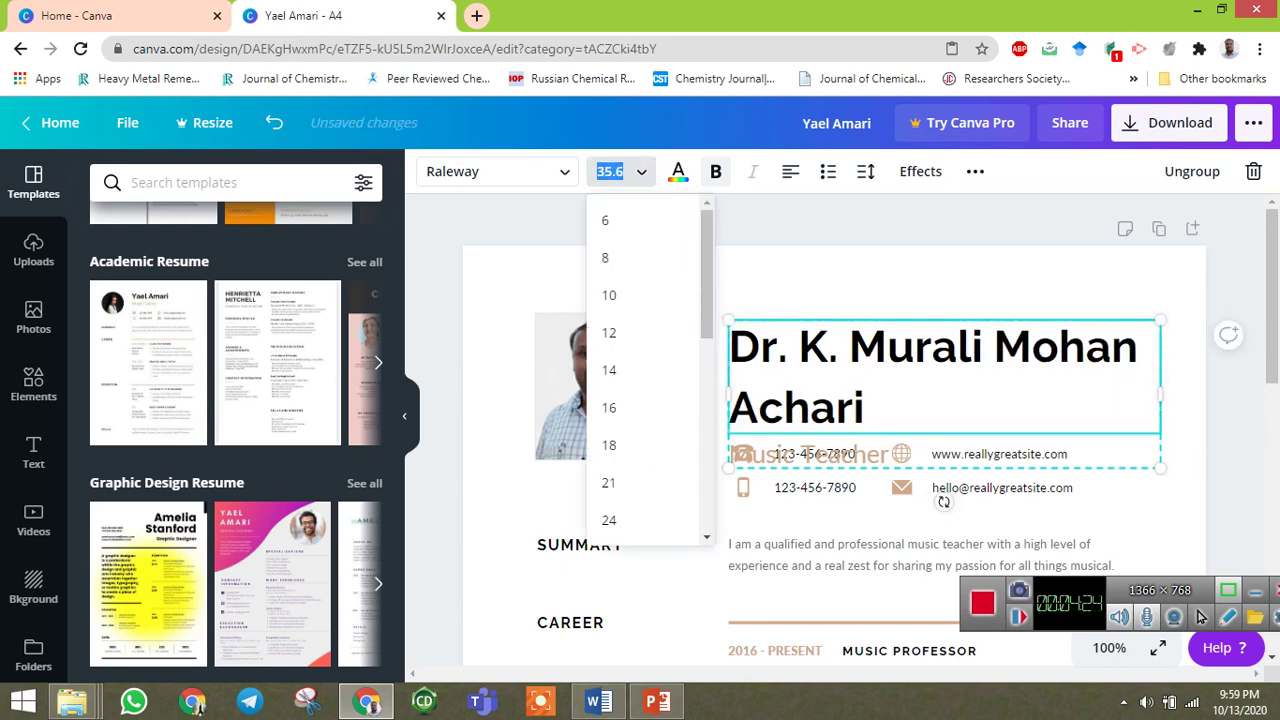
scroll(609, 457, down, 2)
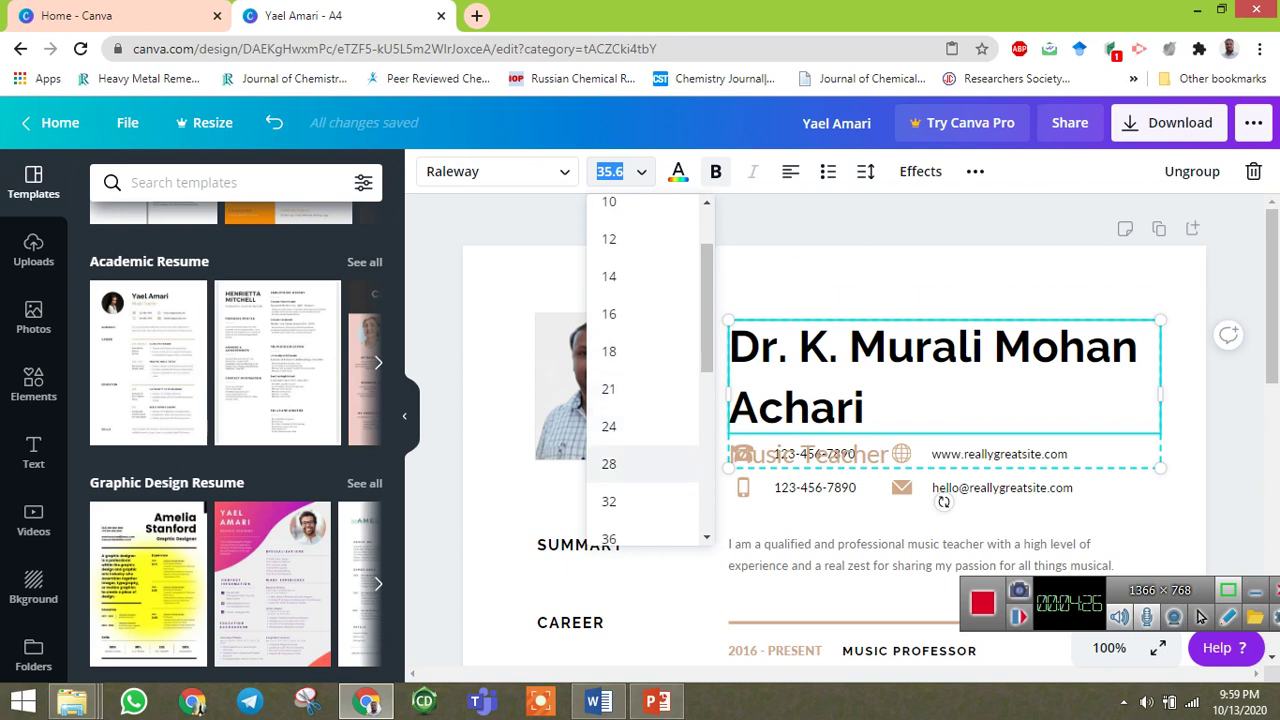
click(609, 458)
click(606, 171)
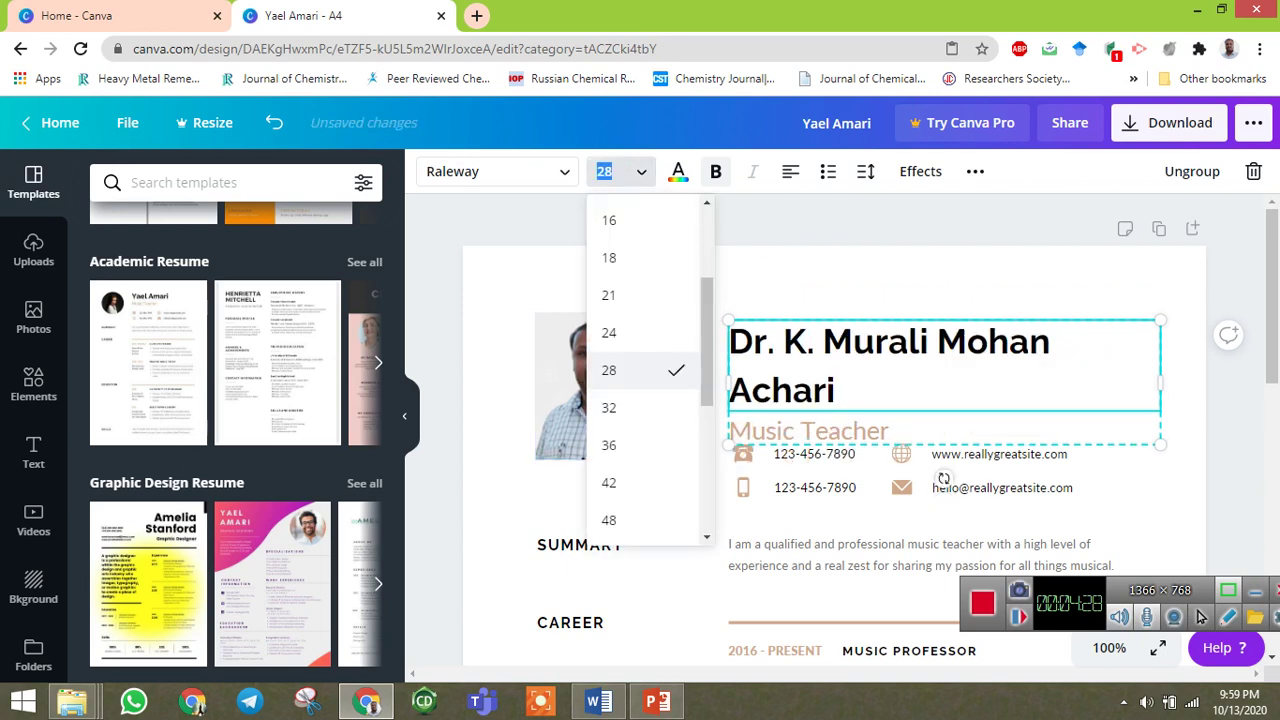
click(609, 295)
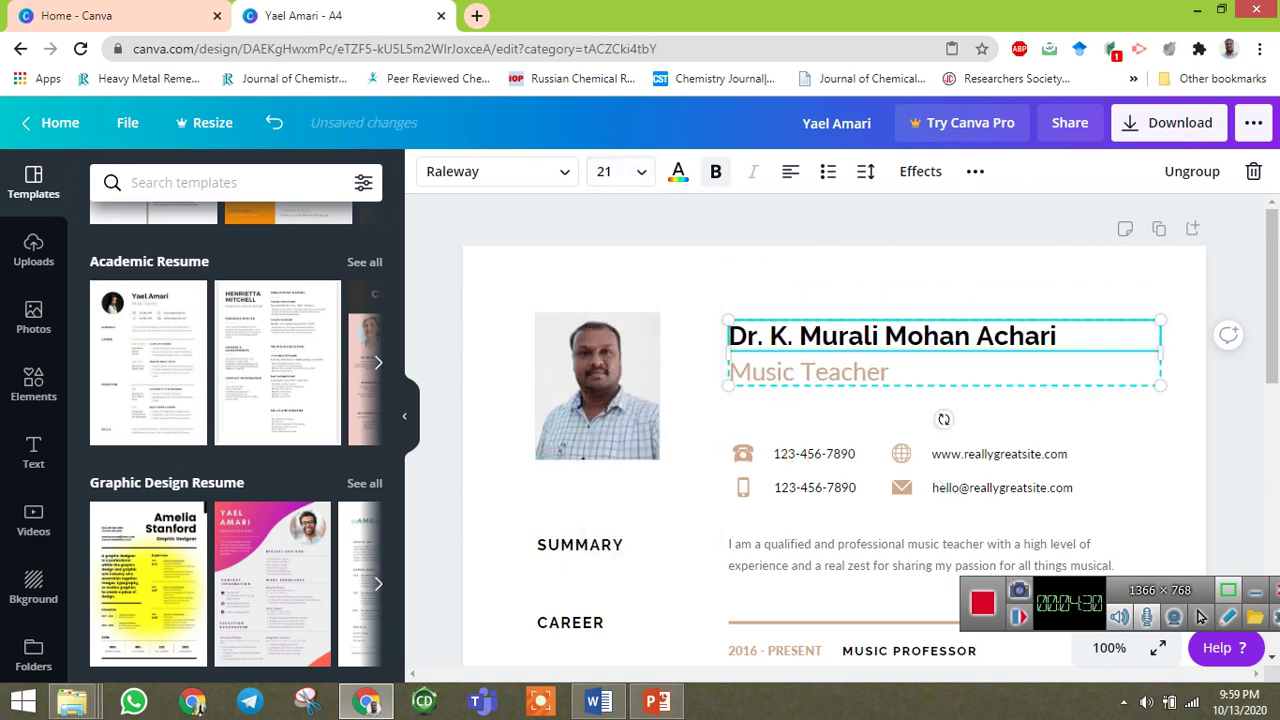
click(889, 372)
Change the Music Teacher job title to 'Assistant Professor'.
drag(889, 372, 729, 372)
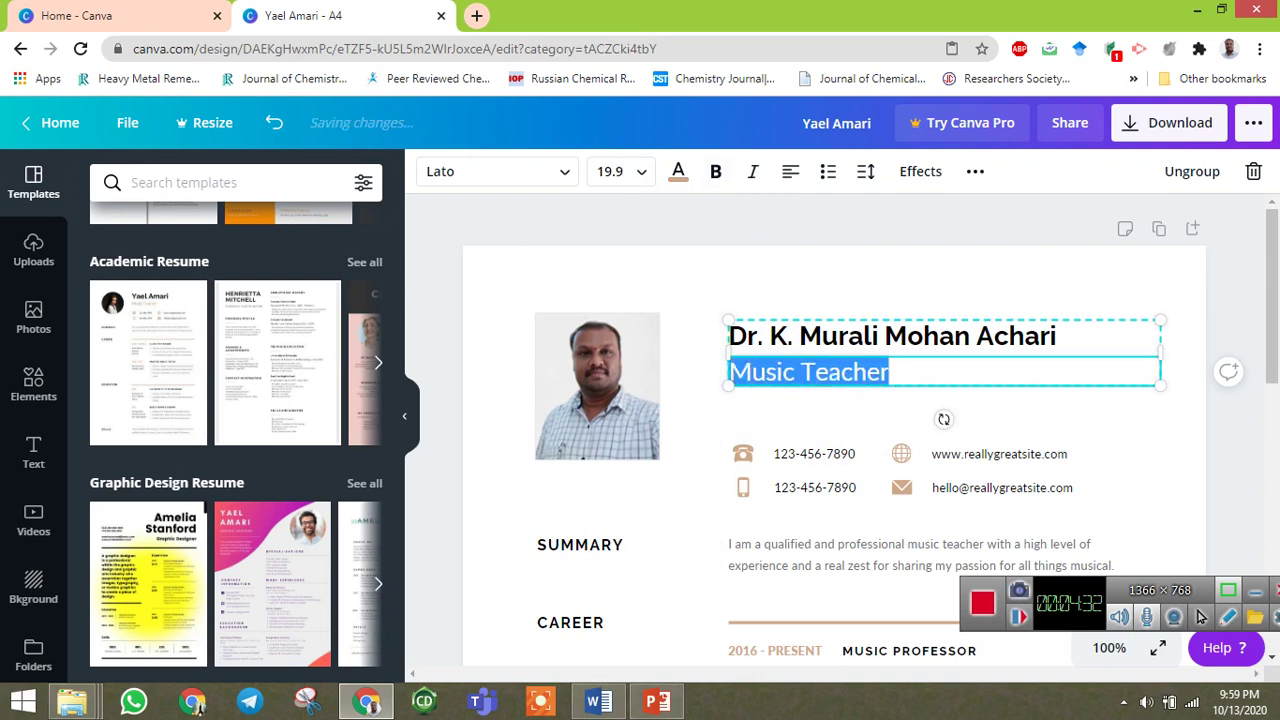
text(As)
text(s)
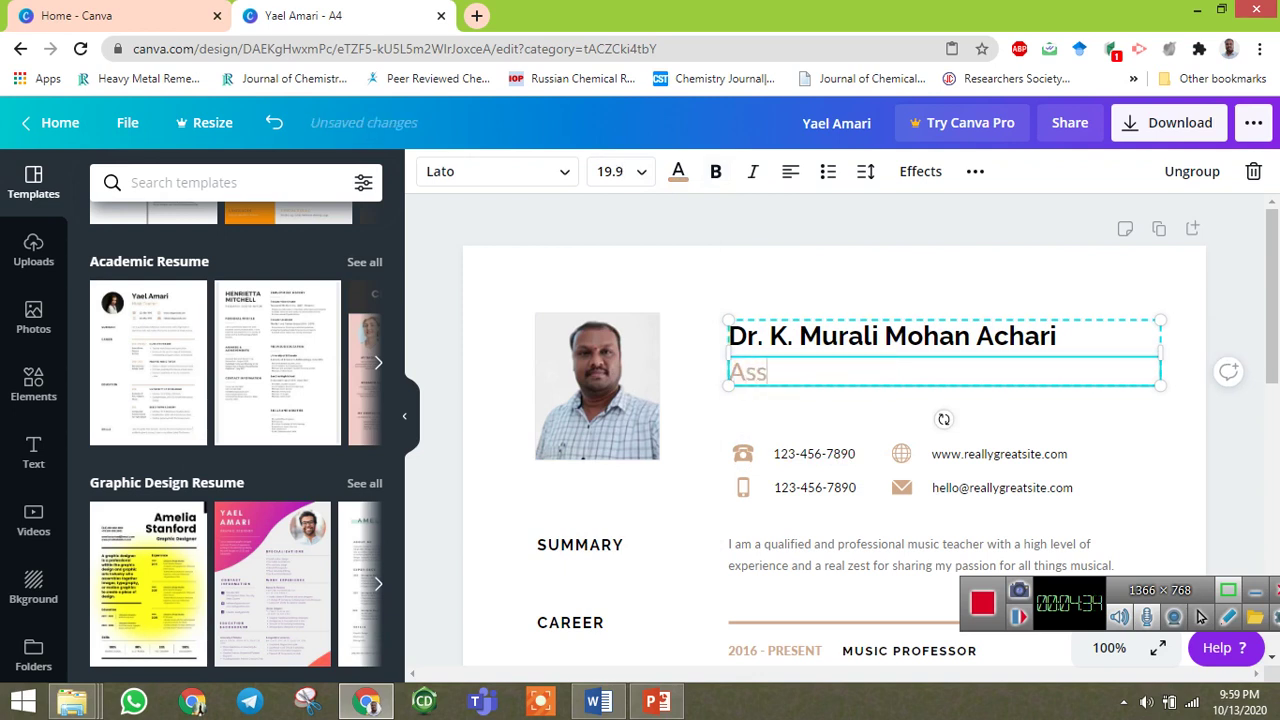
text(istant Professor)
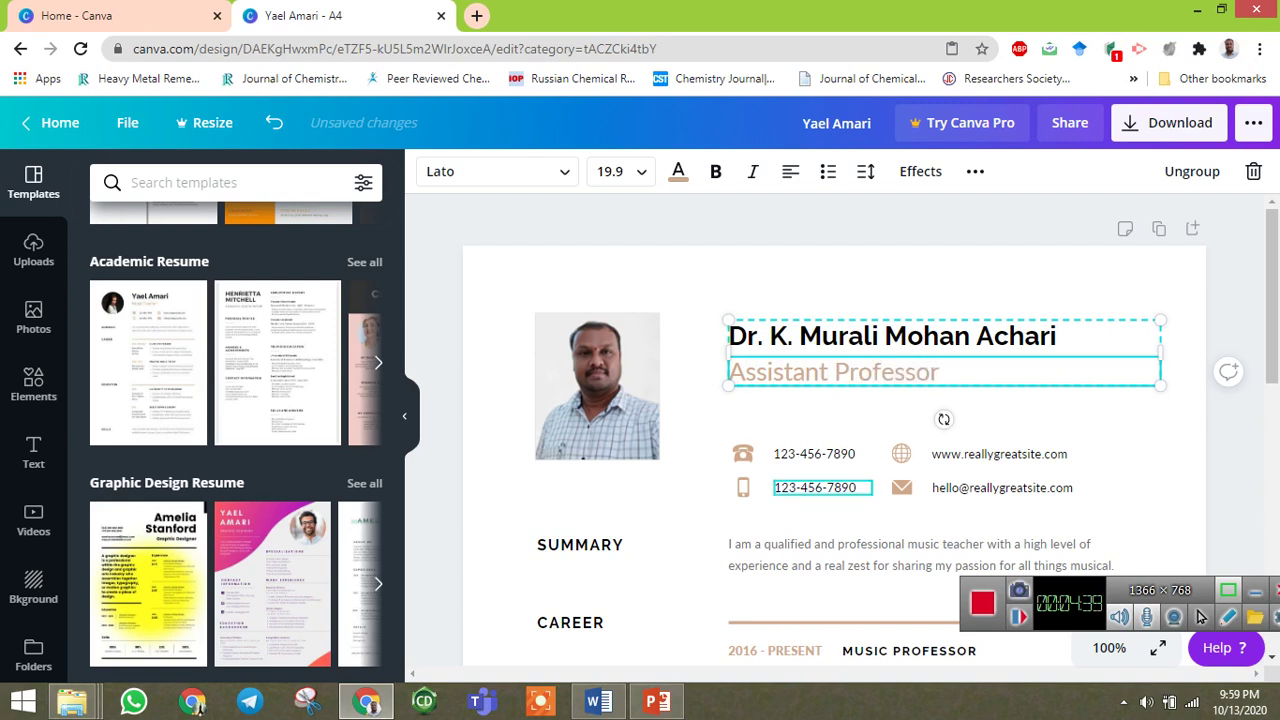
scroll(814, 487, down, 1)
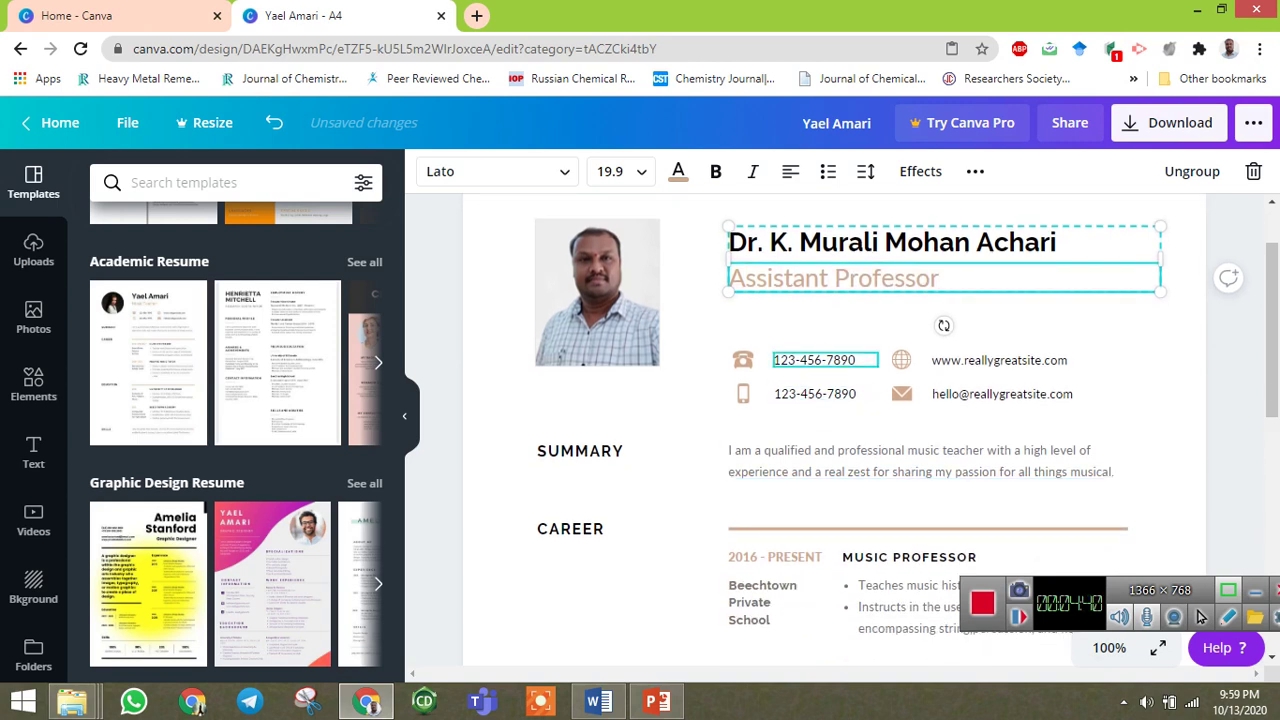
Replace the sample e-mail and phone with the user's e-mail address and mobile number.
click(1002, 394)
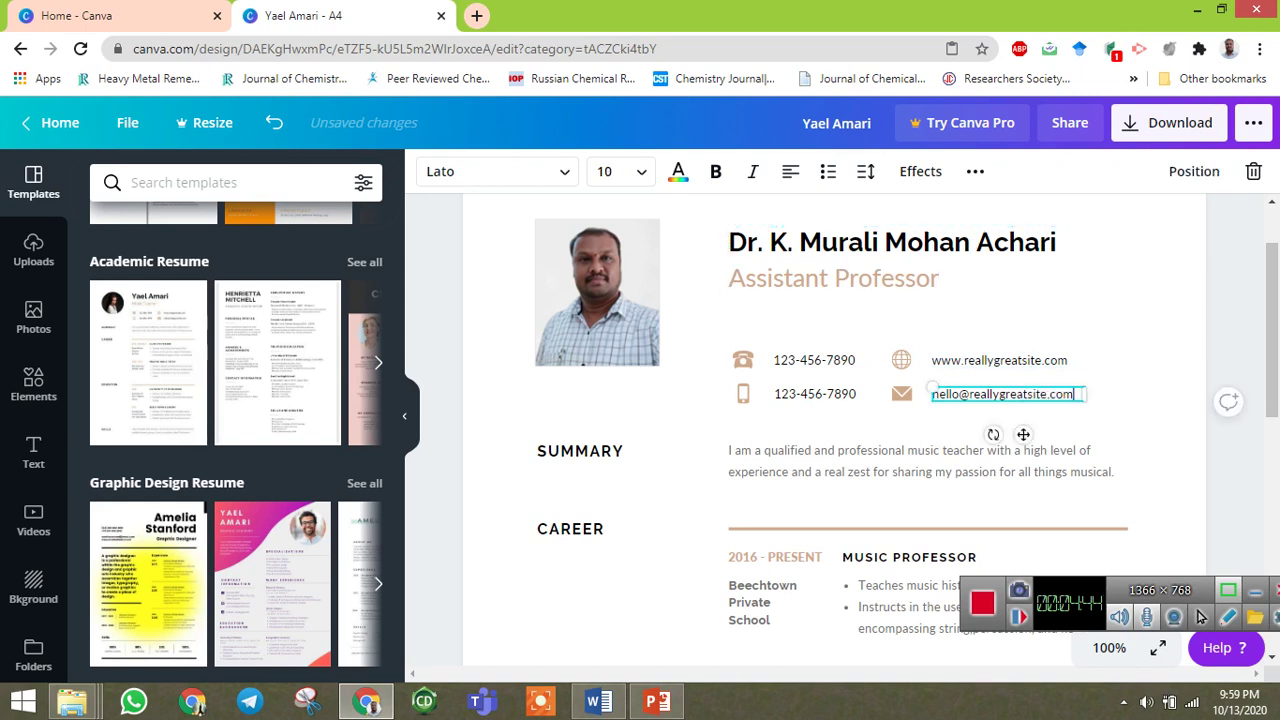
key(Return)
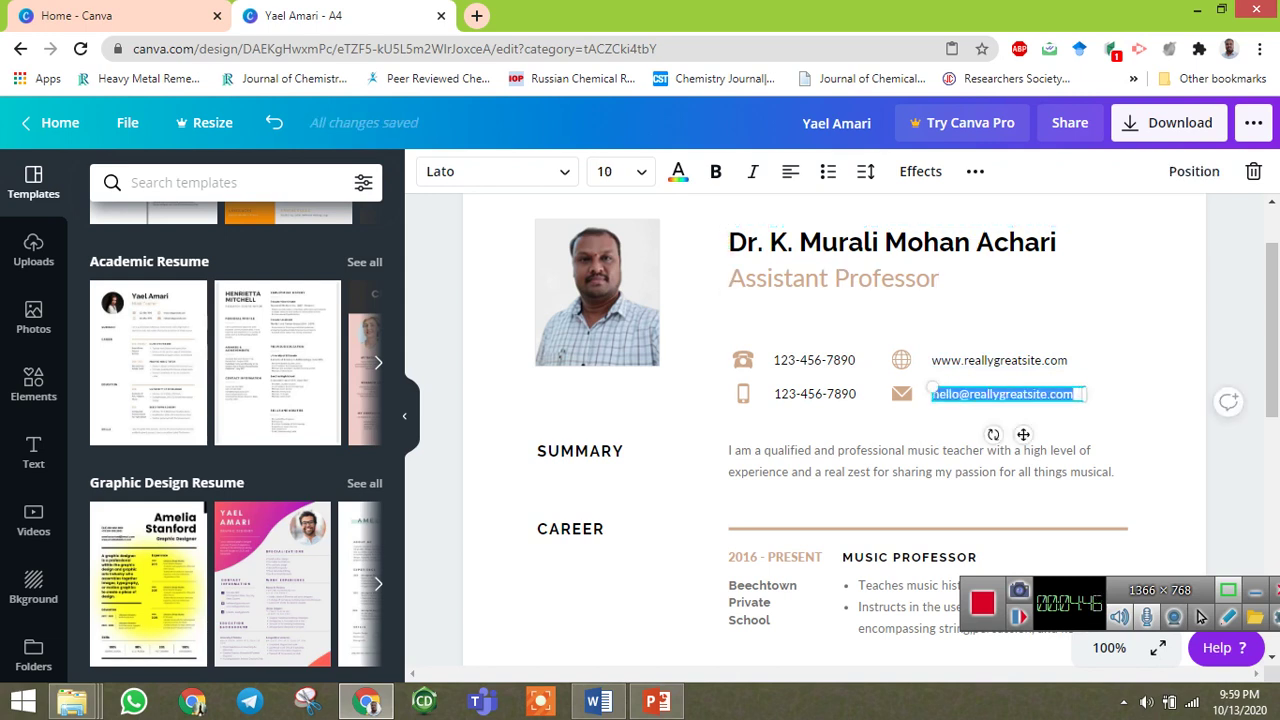
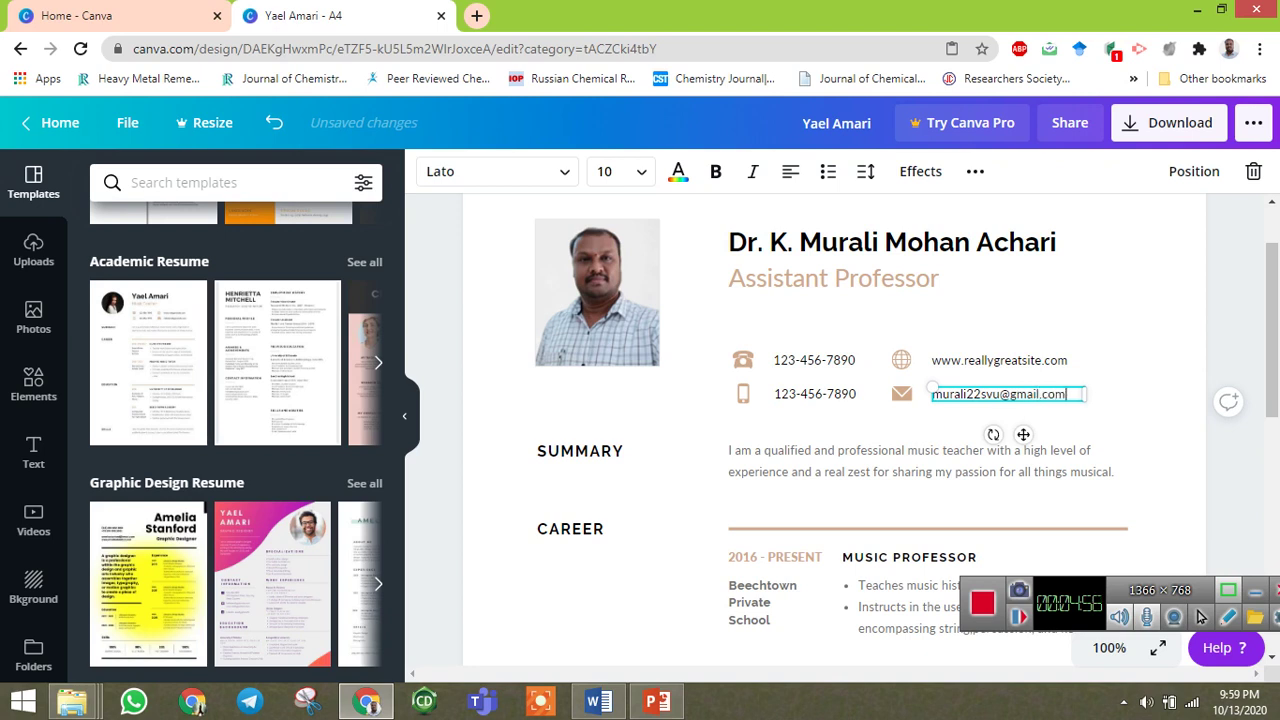
click(796, 394)
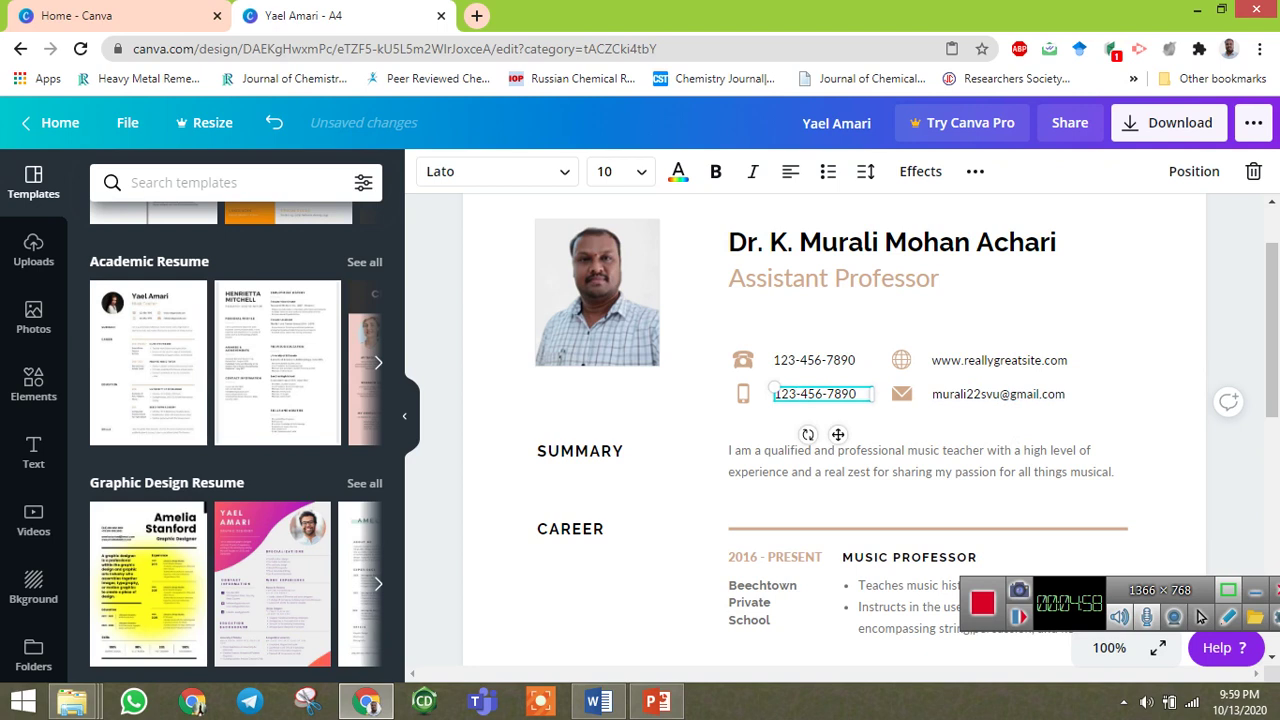
drag(856, 394, 745, 394)
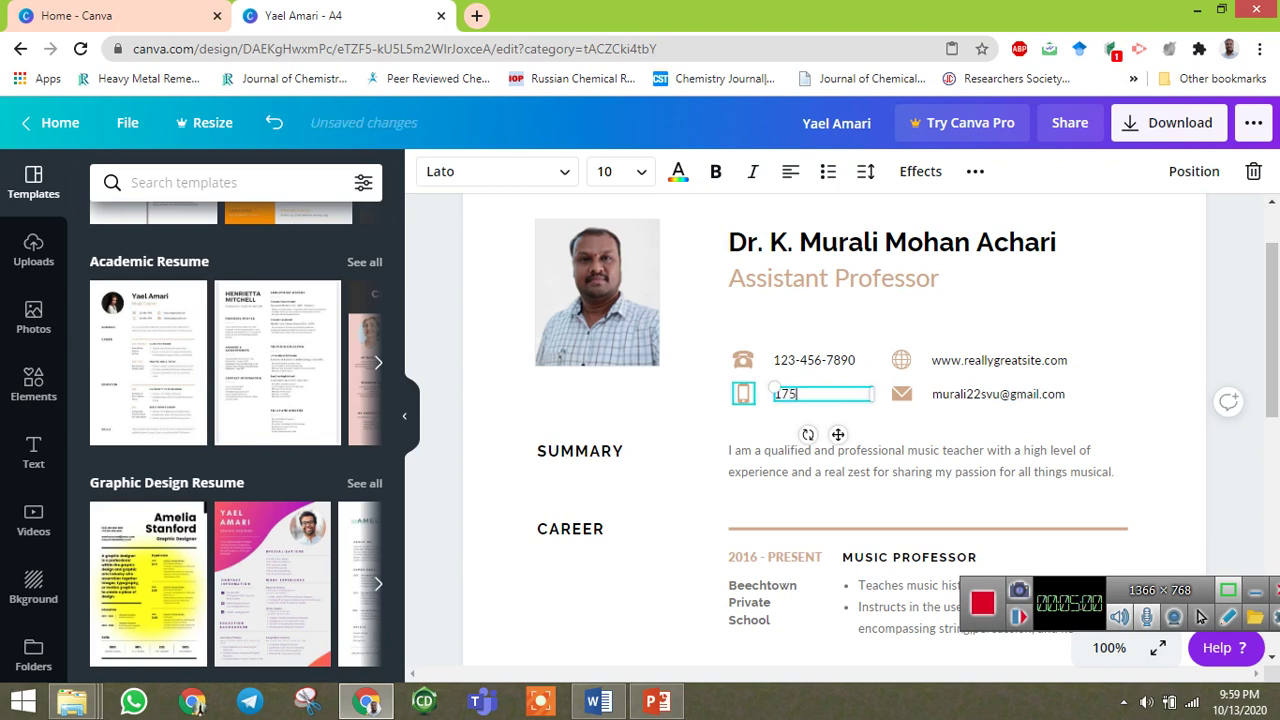
click(797, 394)
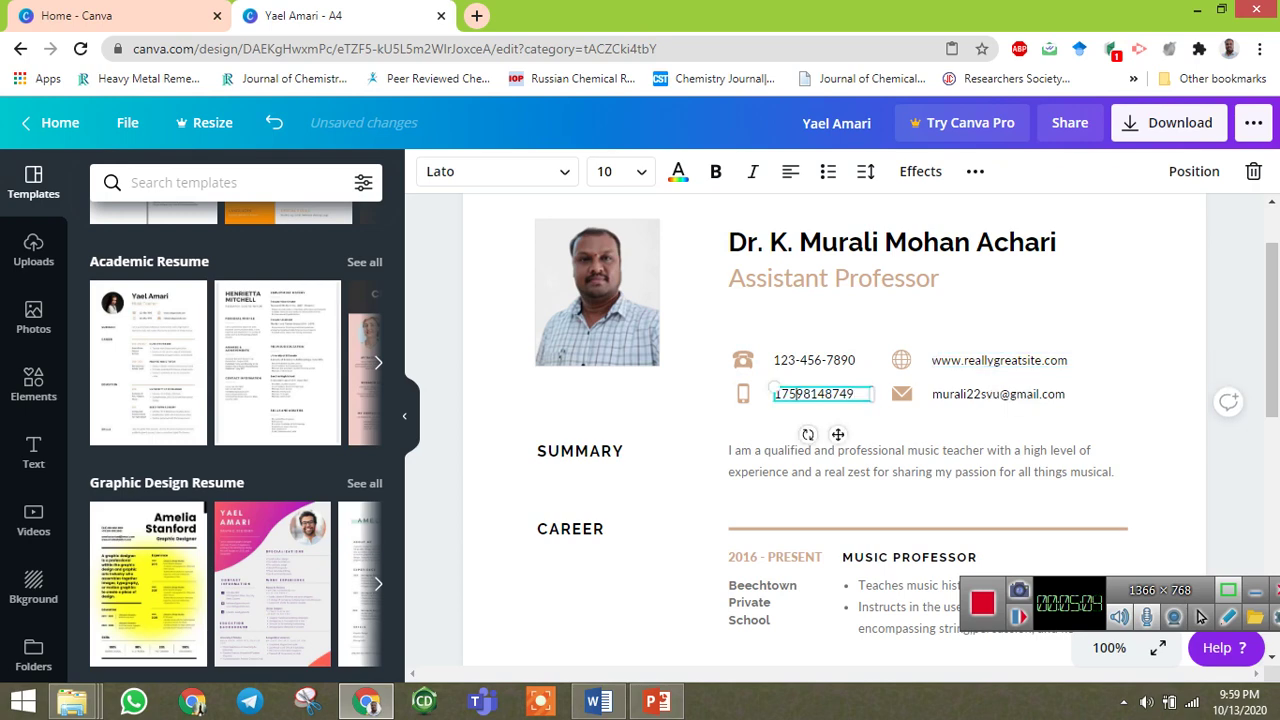
key(BackSpace)
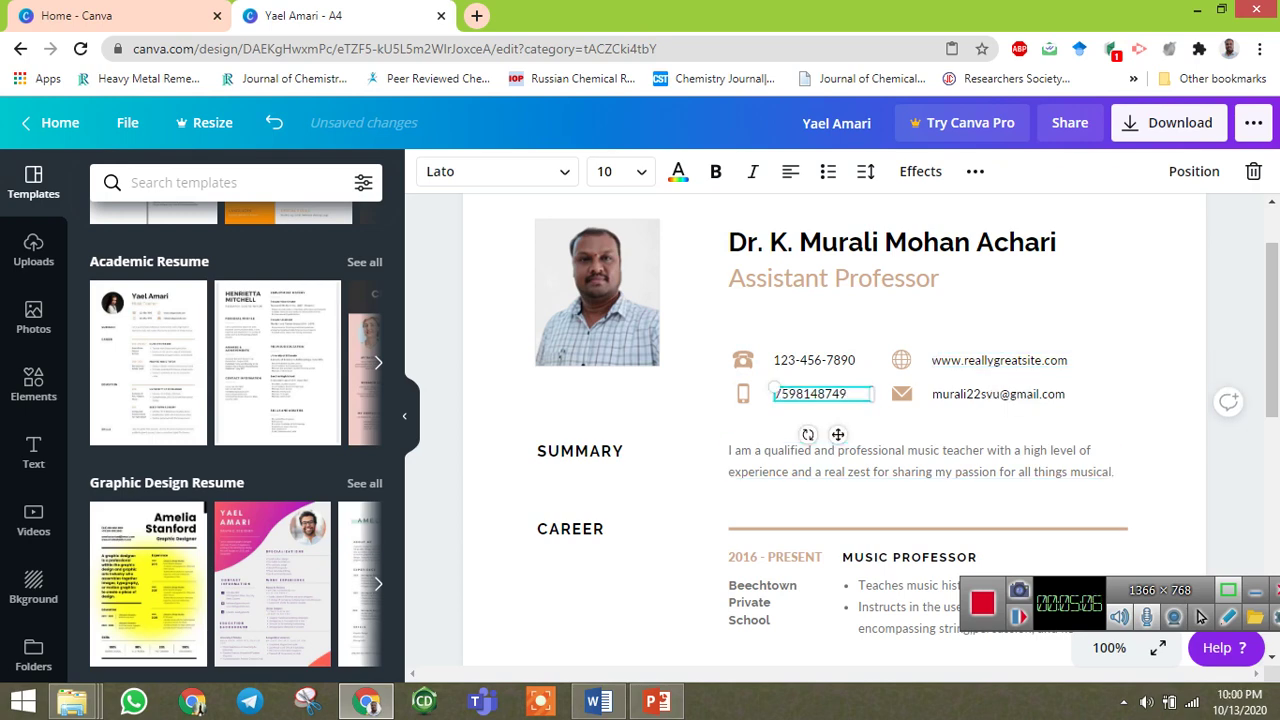
key(Escape)
Select the Career Objective paragraph in the Word CV for use in the resume.
scroll(797, 394, down, 2)
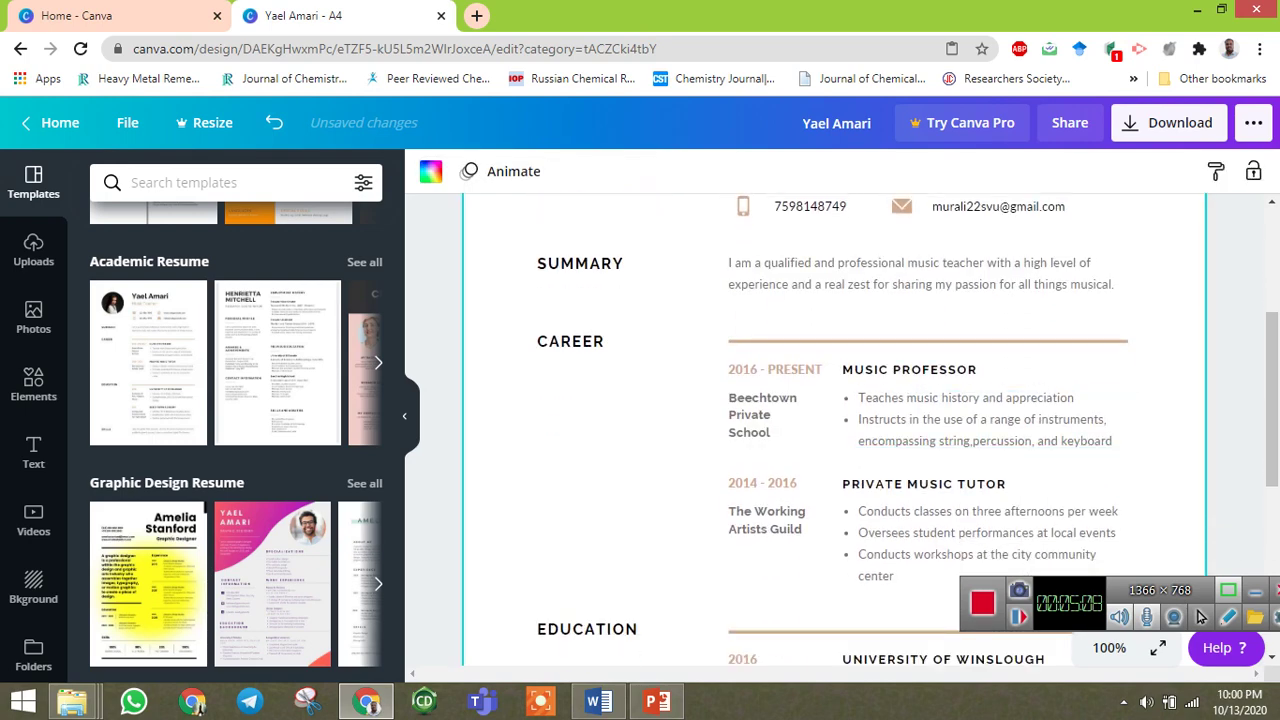
click(598, 702)
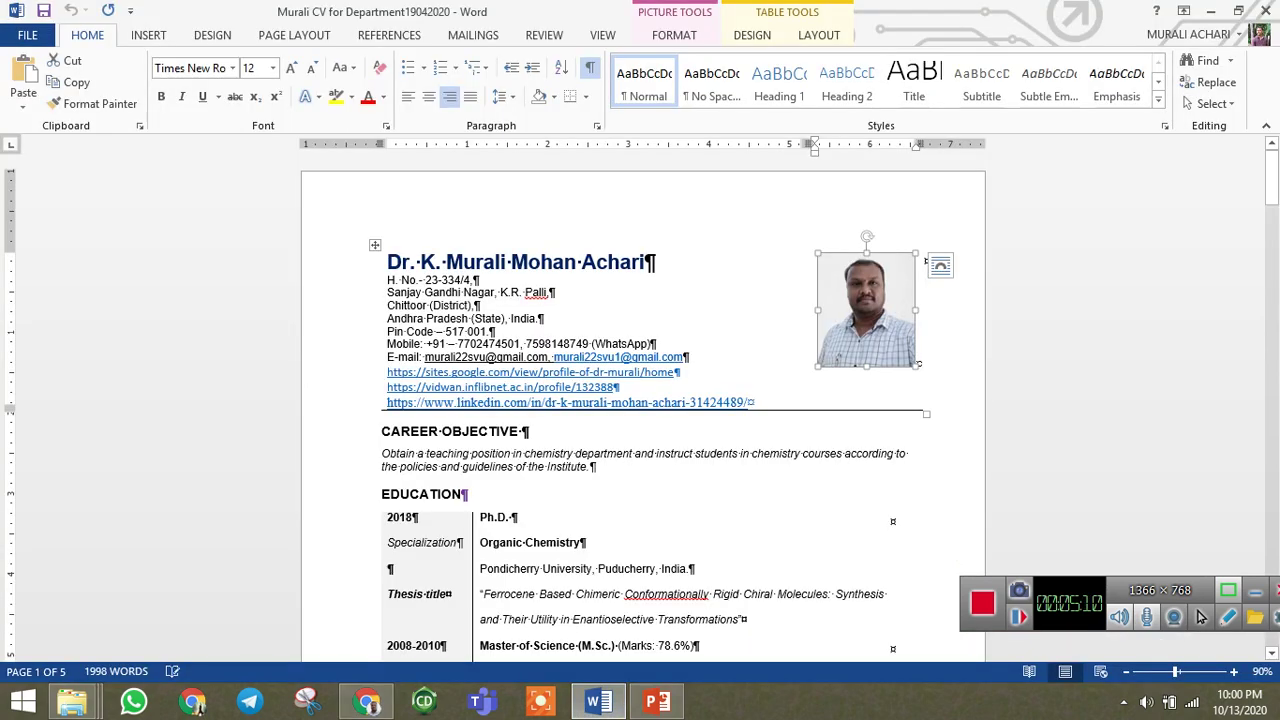
triple_click(470, 460)
key(ctrl+c)
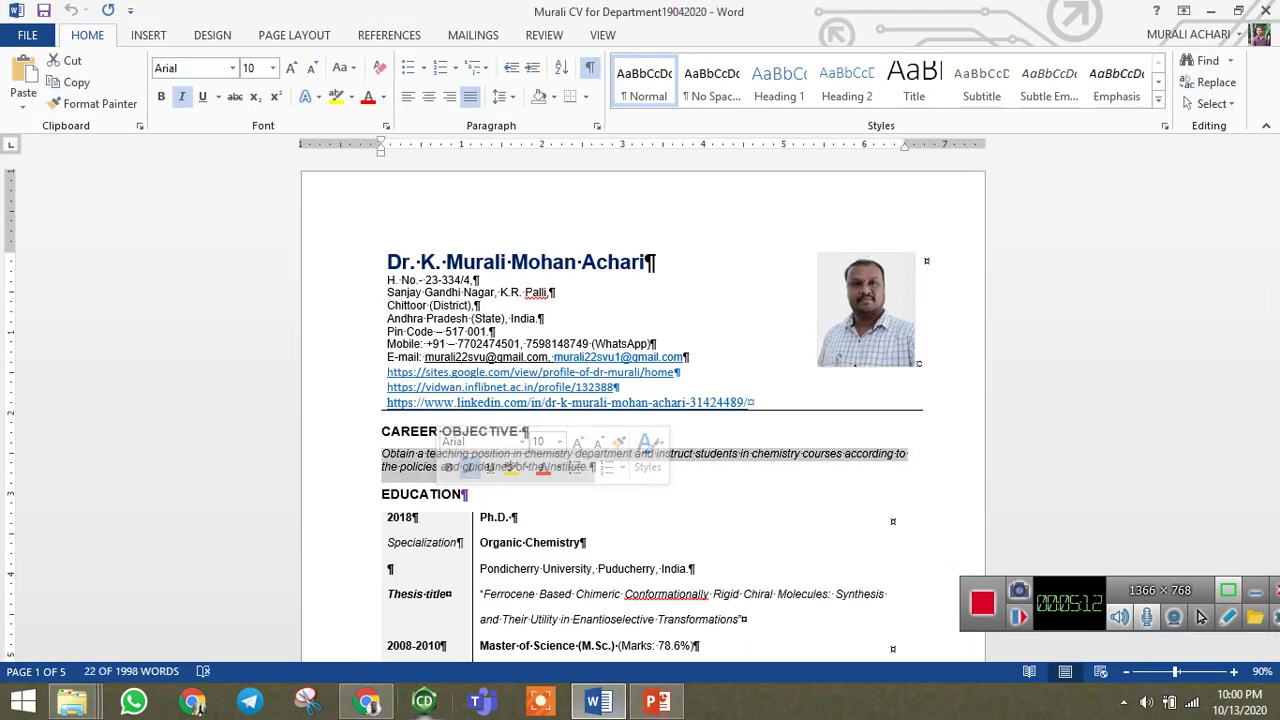
click(367, 702)
Paste the career objective over the sample Summary and join its lines into one paragraph.
scroll(835, 420, up, 2)
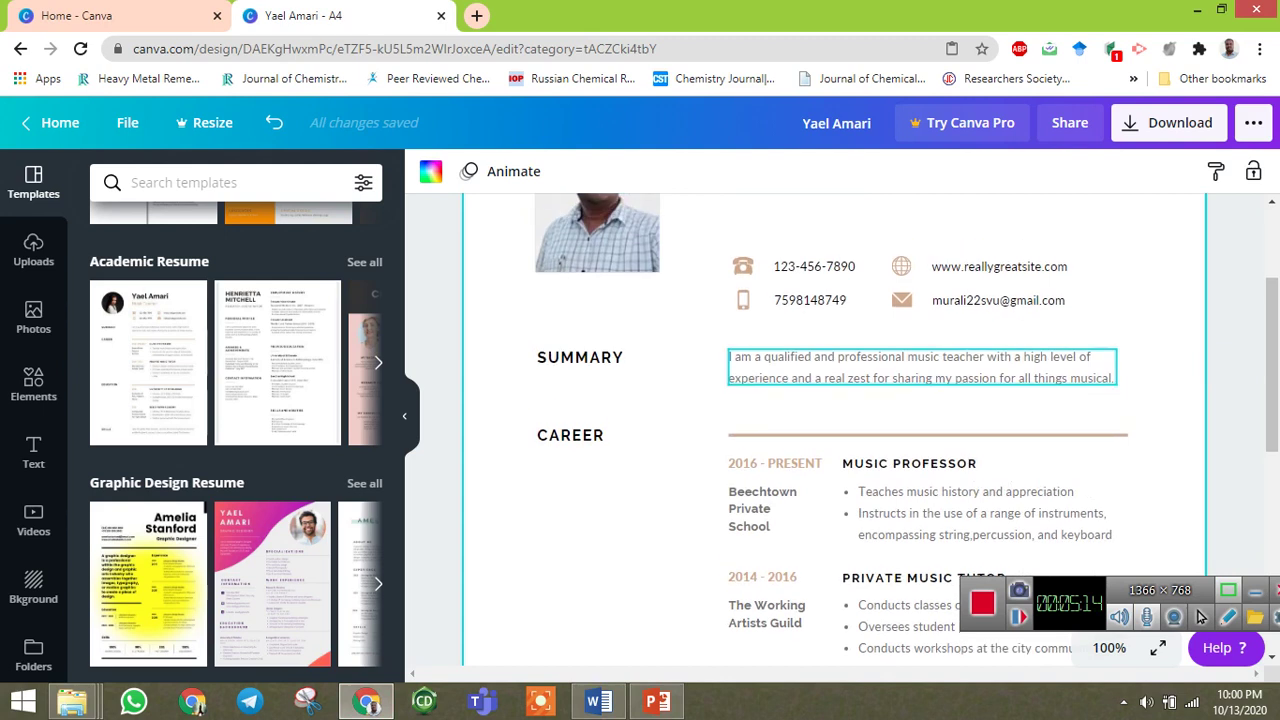
double_click(1093, 378)
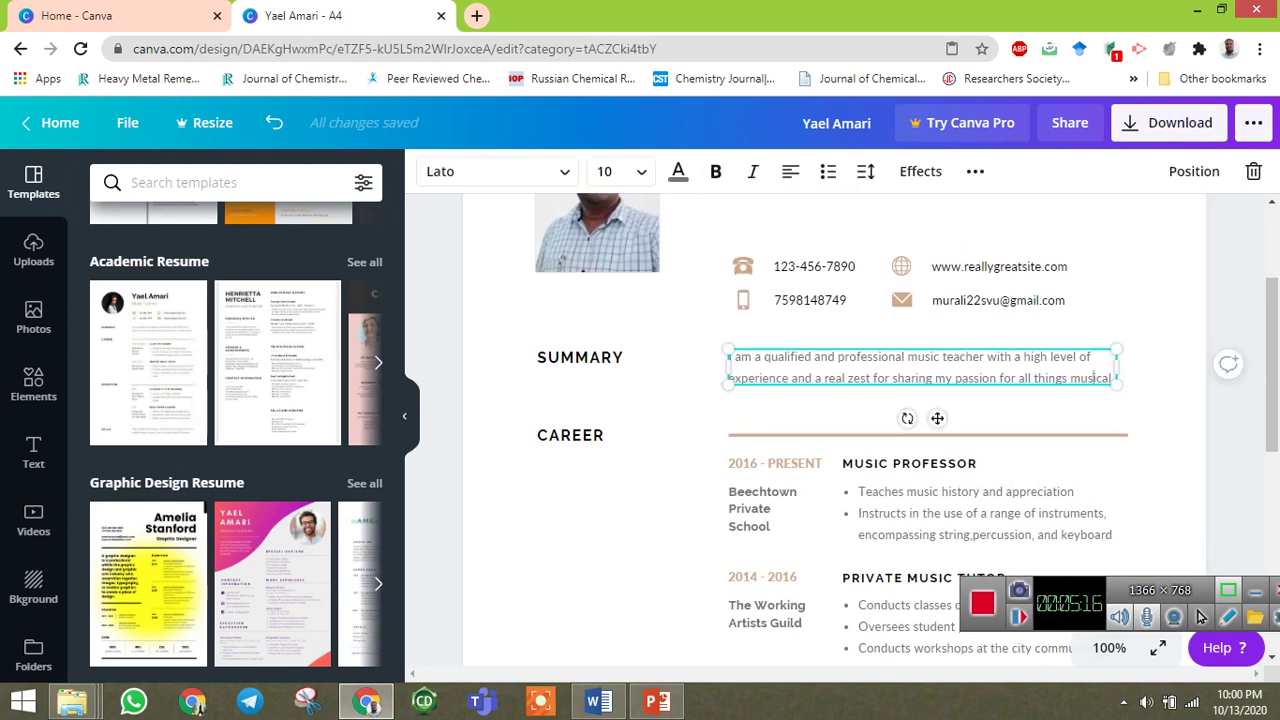
key(ctrl+a)
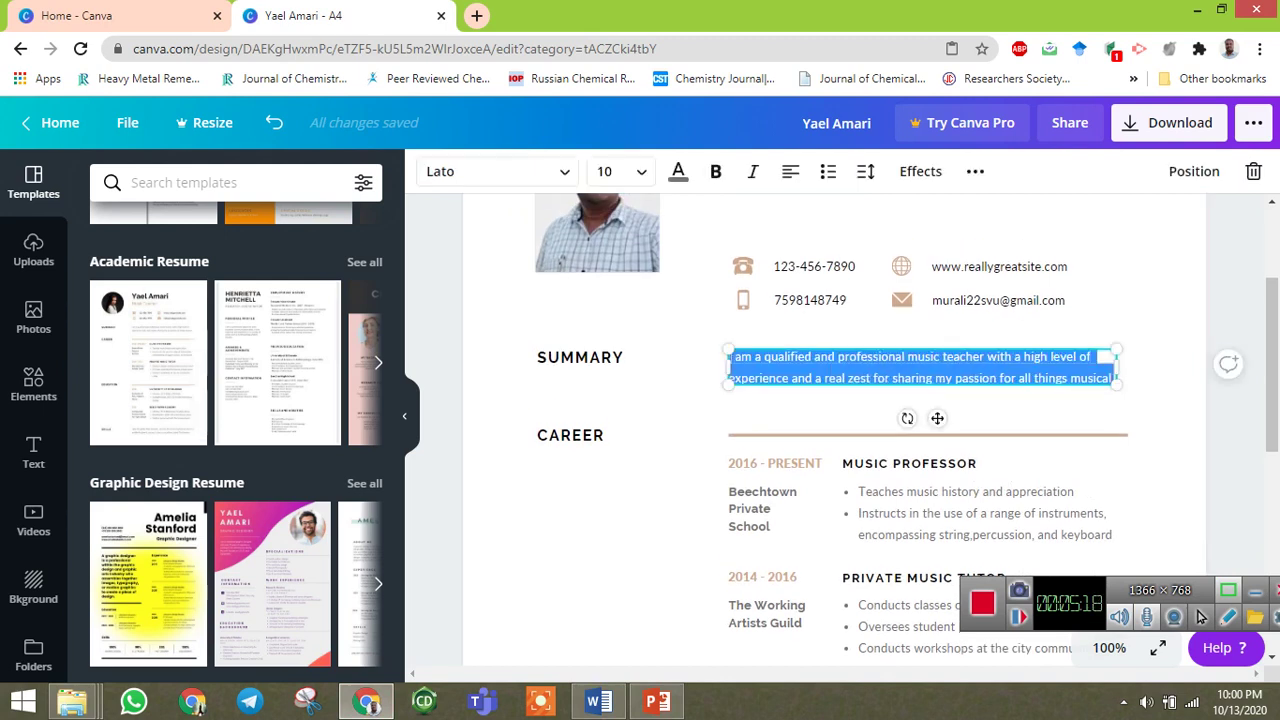
key(ctrl+v)
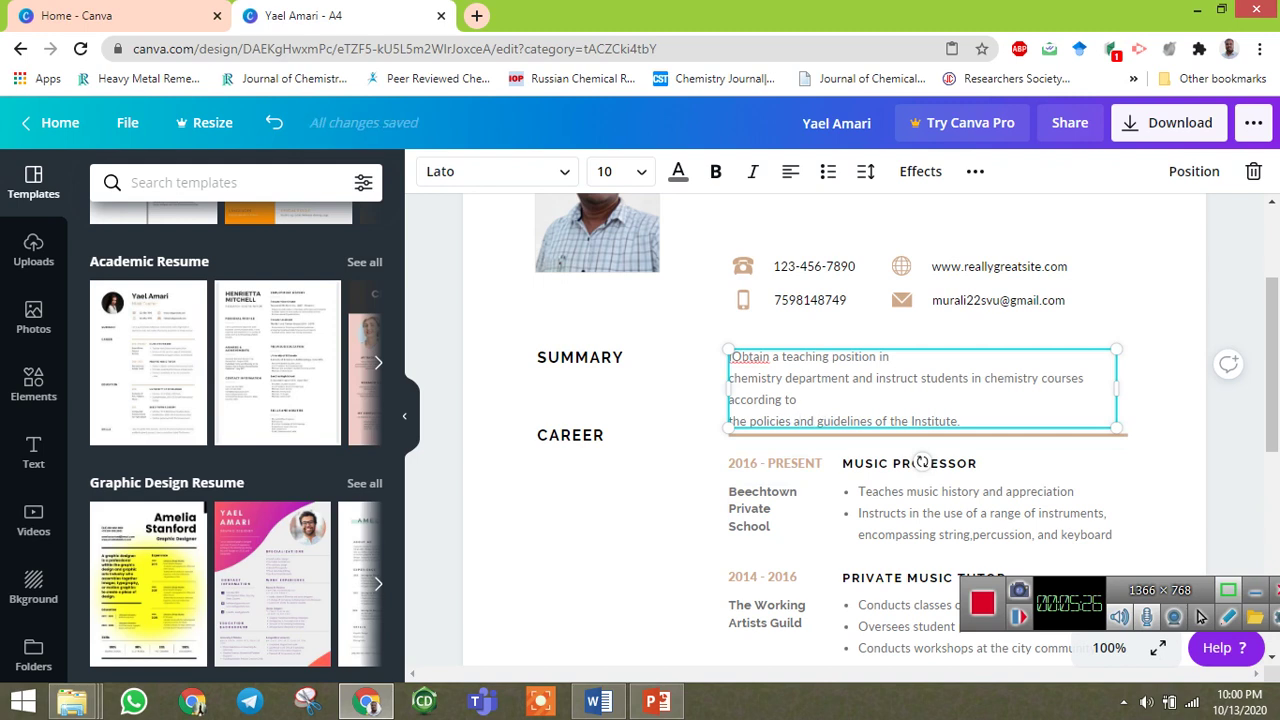
key(BackSpace)
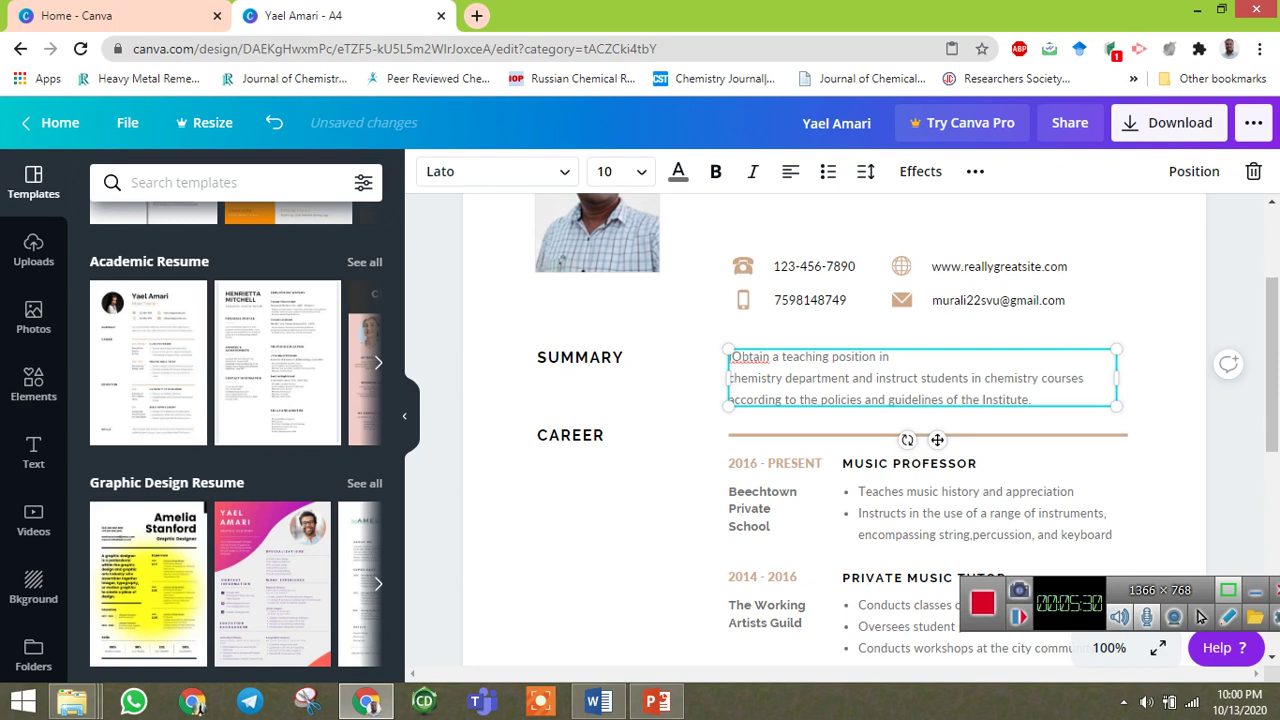
key(BackSpace)
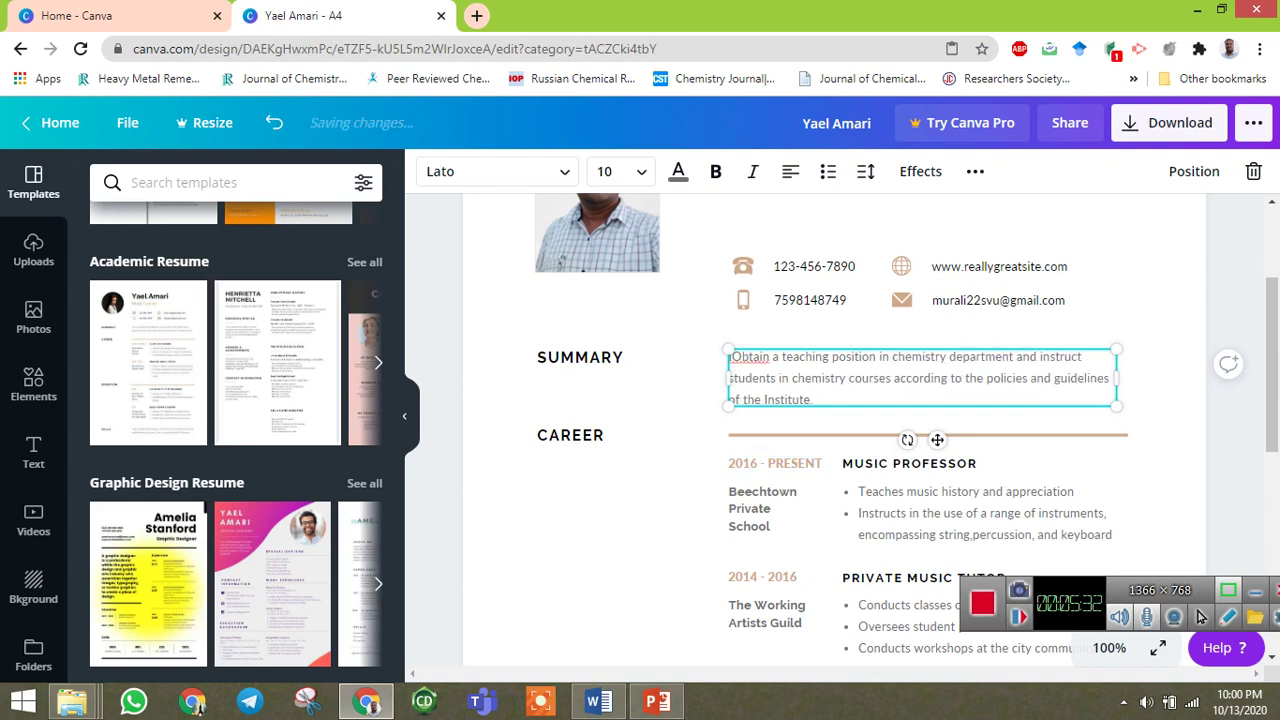
Widen the Summary text box and justify the paragraph.
drag(1116, 378, 1131, 378)
click(790, 171)
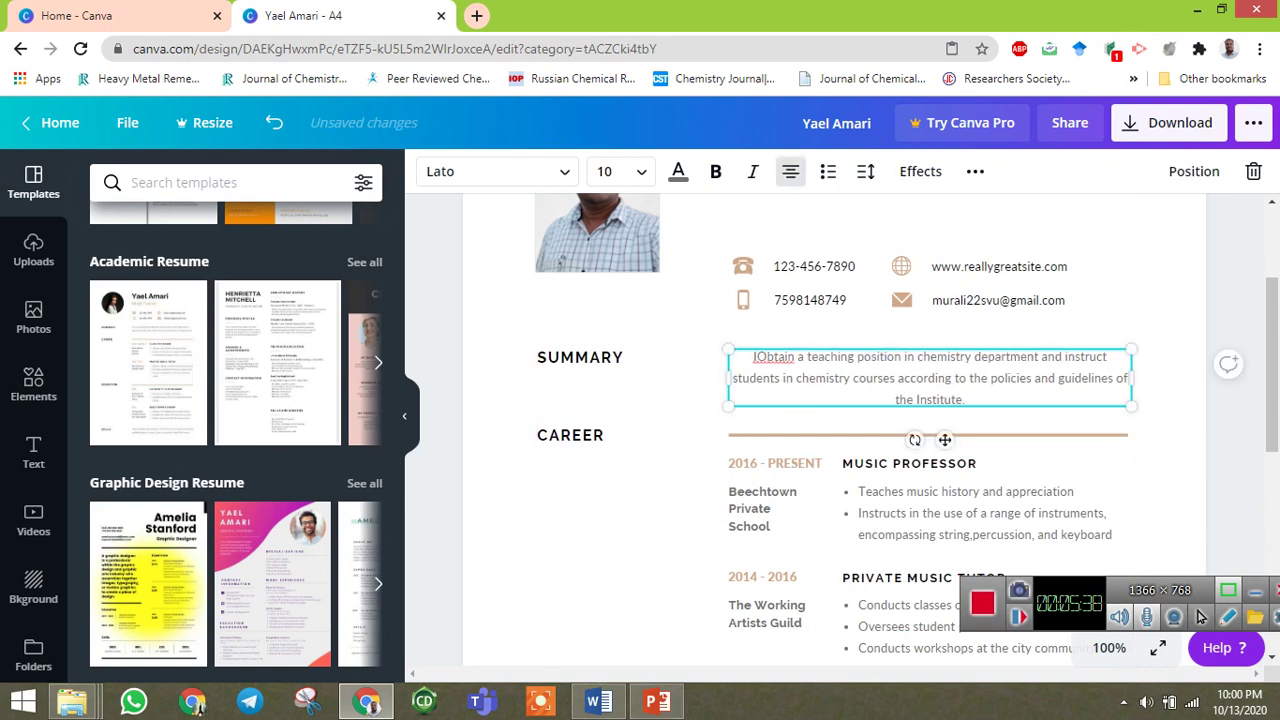
click(790, 171)
click(790, 171)
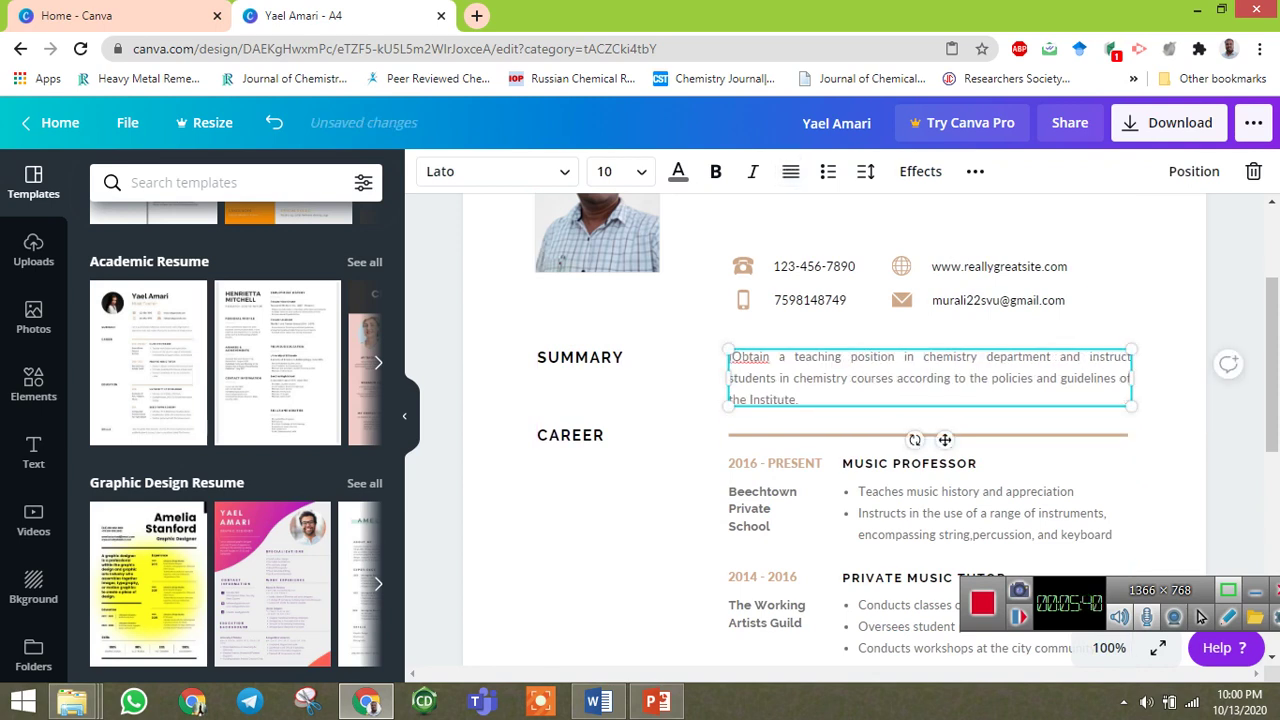
click(1177, 368)
Change the first career date from 2016 - PRESENT to 2018 - PRESENT.
scroll(990, 462, down, 2)
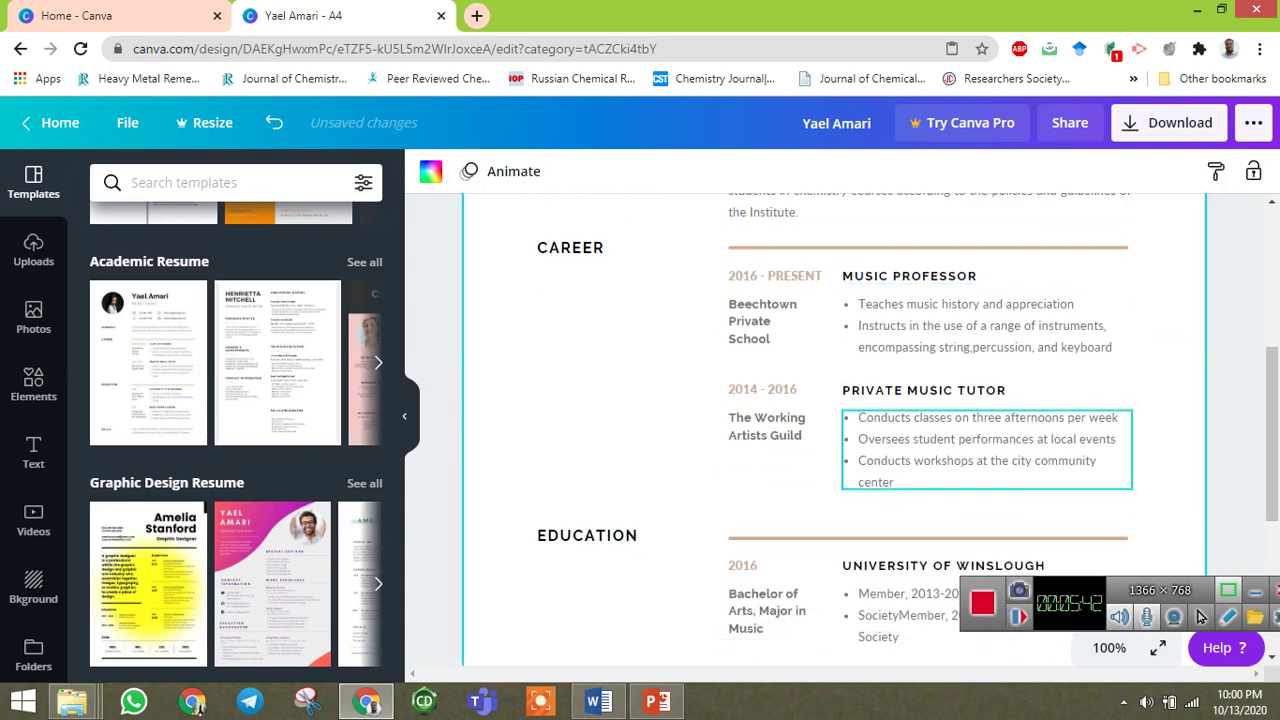
scroll(765, 320, up, 2)
scroll(775, 290, down, 2)
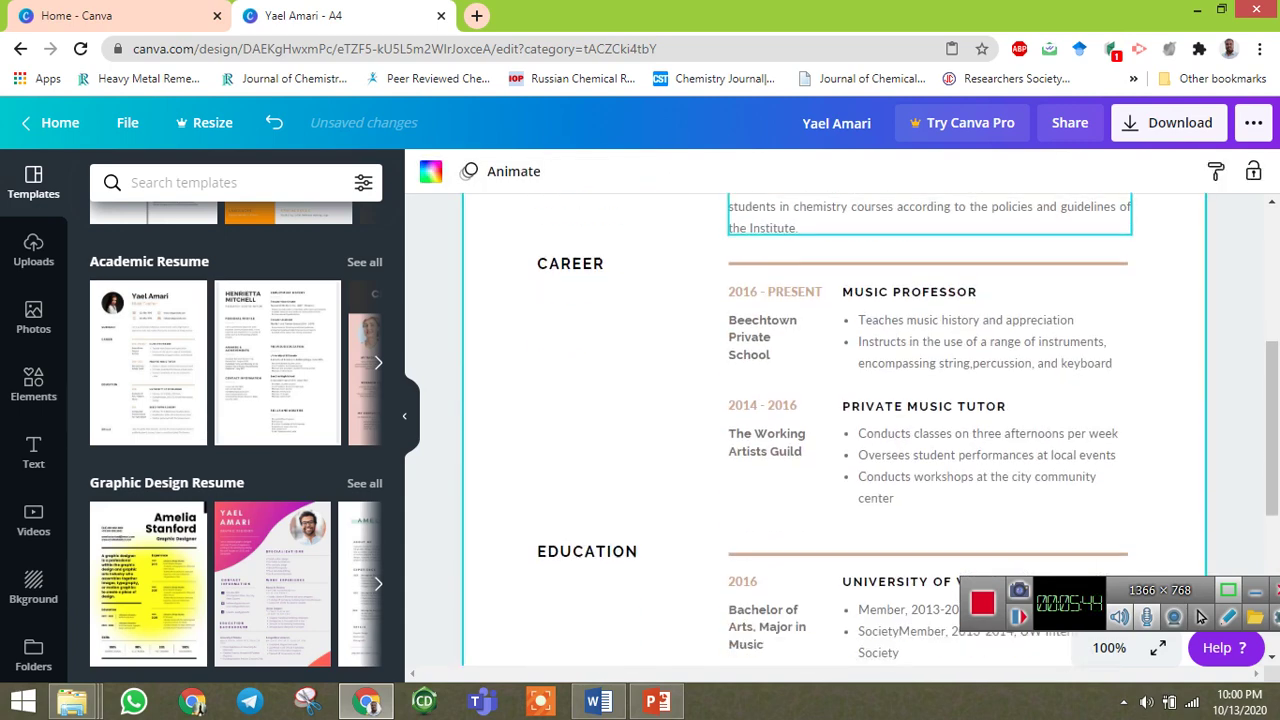
click(776, 276)
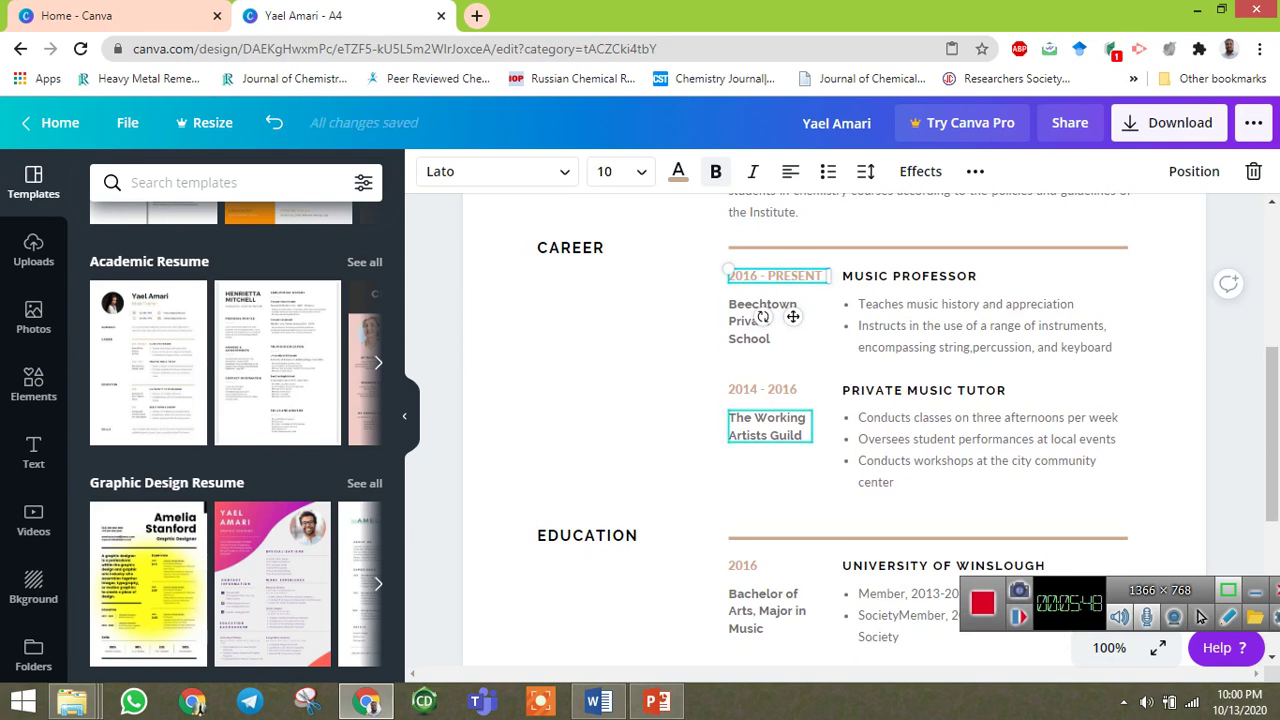
key(BackSpace)
text(8)
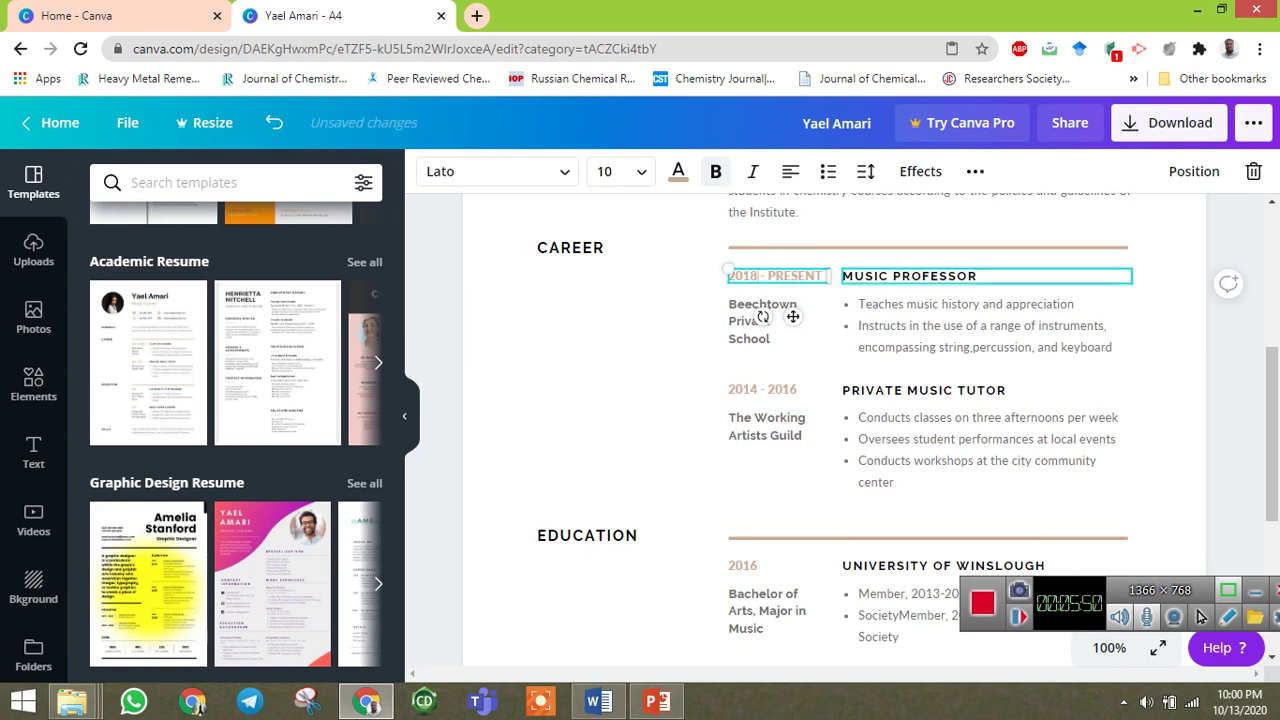
Replace MUSIC with ASSISTANT so the job title reads ASSISTANT PROFESSOR.
click(909, 276)
drag(880, 276, 848, 276)
click(865, 276)
double_click(865, 276)
text(ASII)
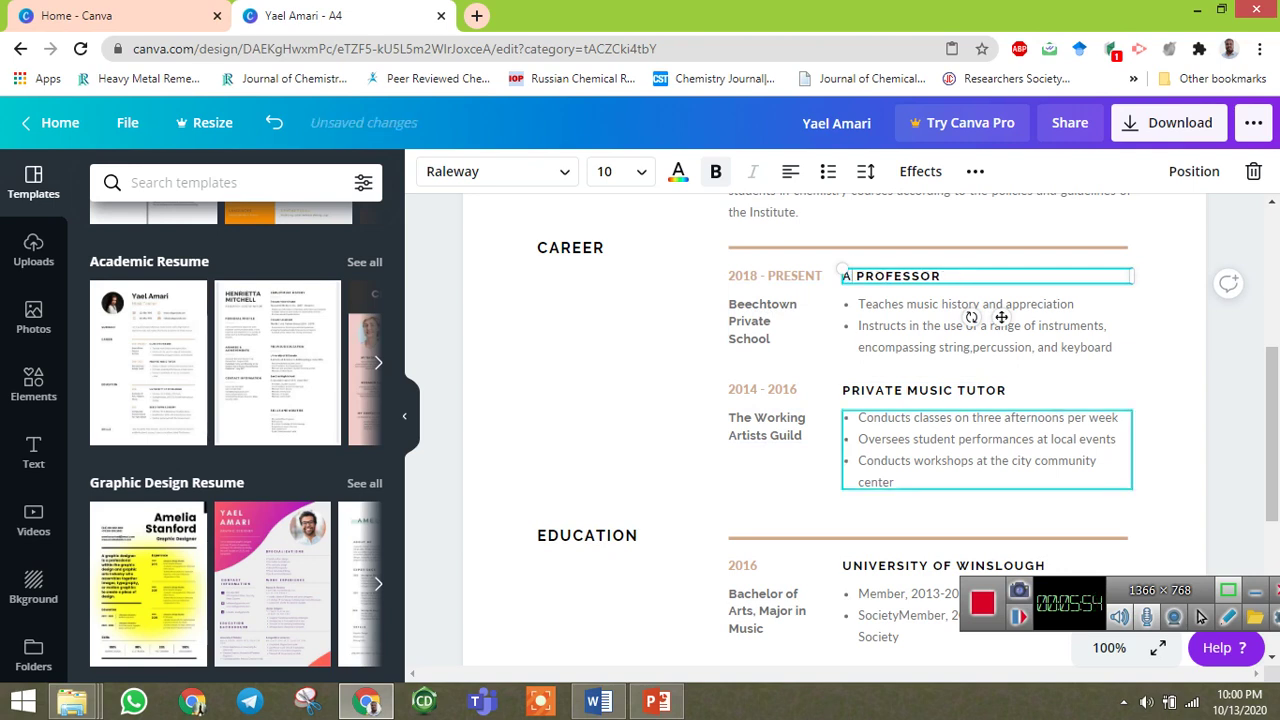
key(BackSpace)
text(SS)
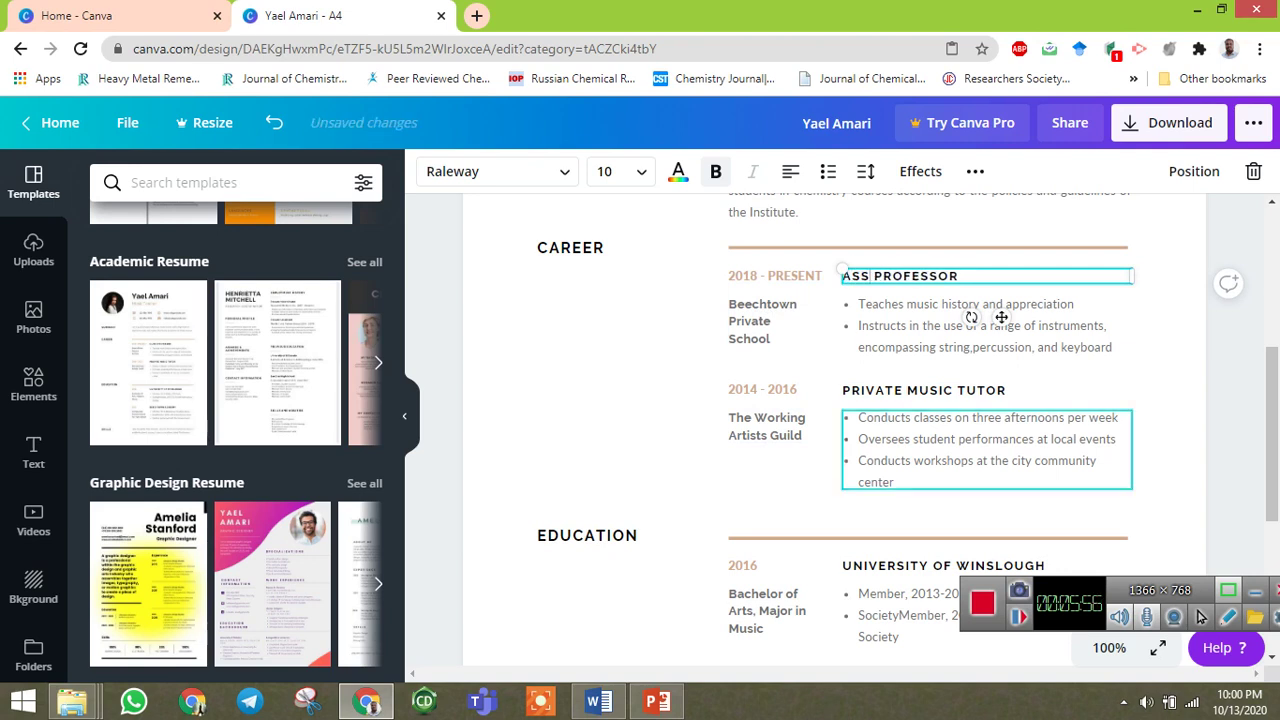
text(ISTANT)
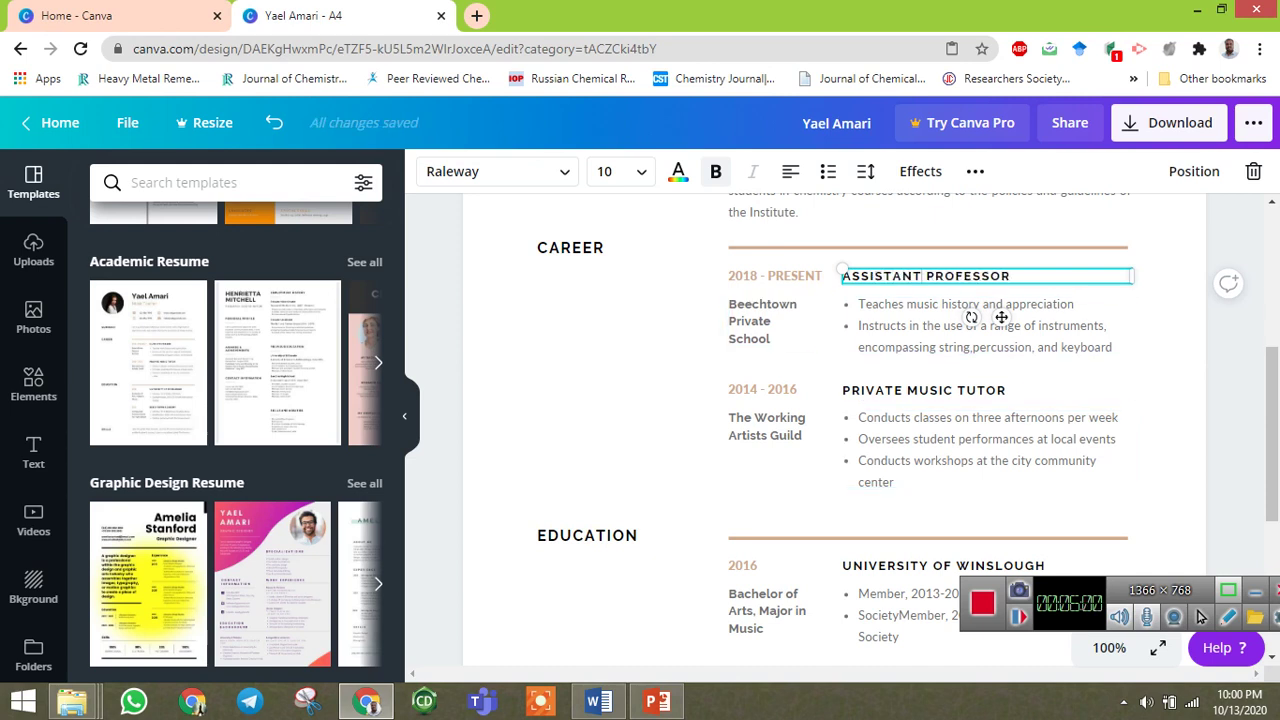
scroll(1001, 317, down, 1)
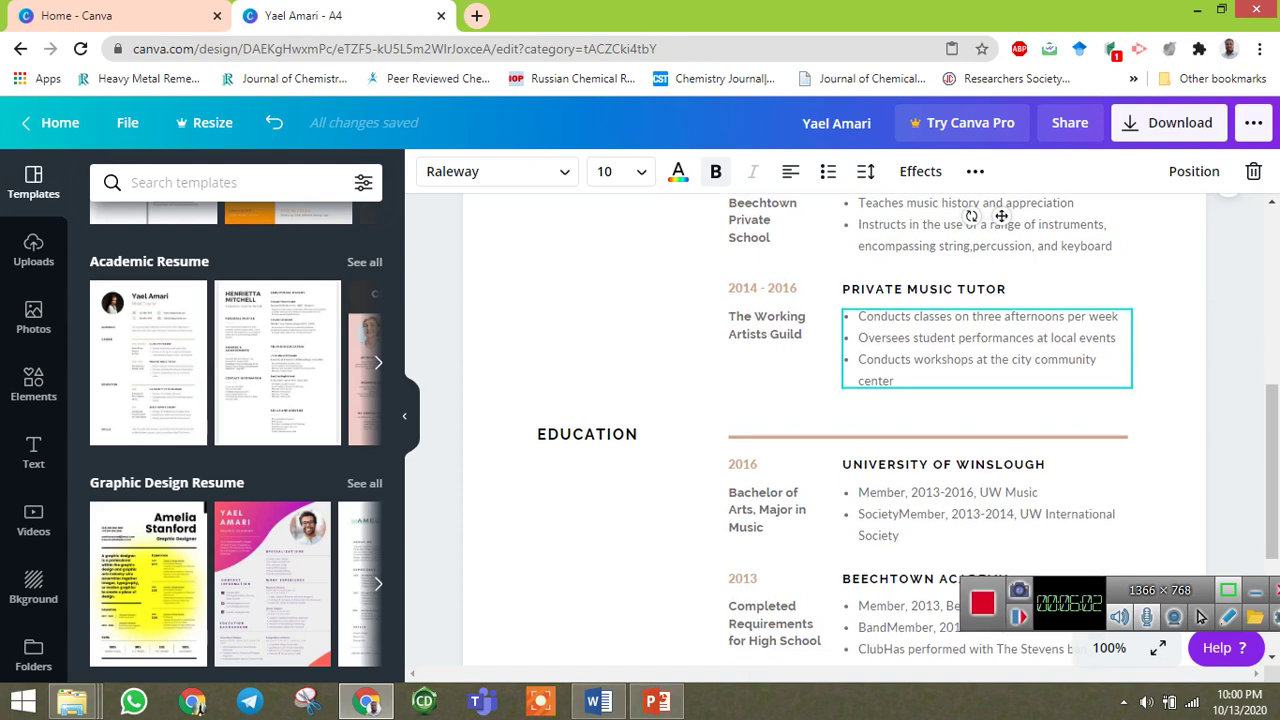
scroll(1001, 317, down, 1)
scroll(1001, 230, up, 2)
scroll(1001, 215, down, 1)
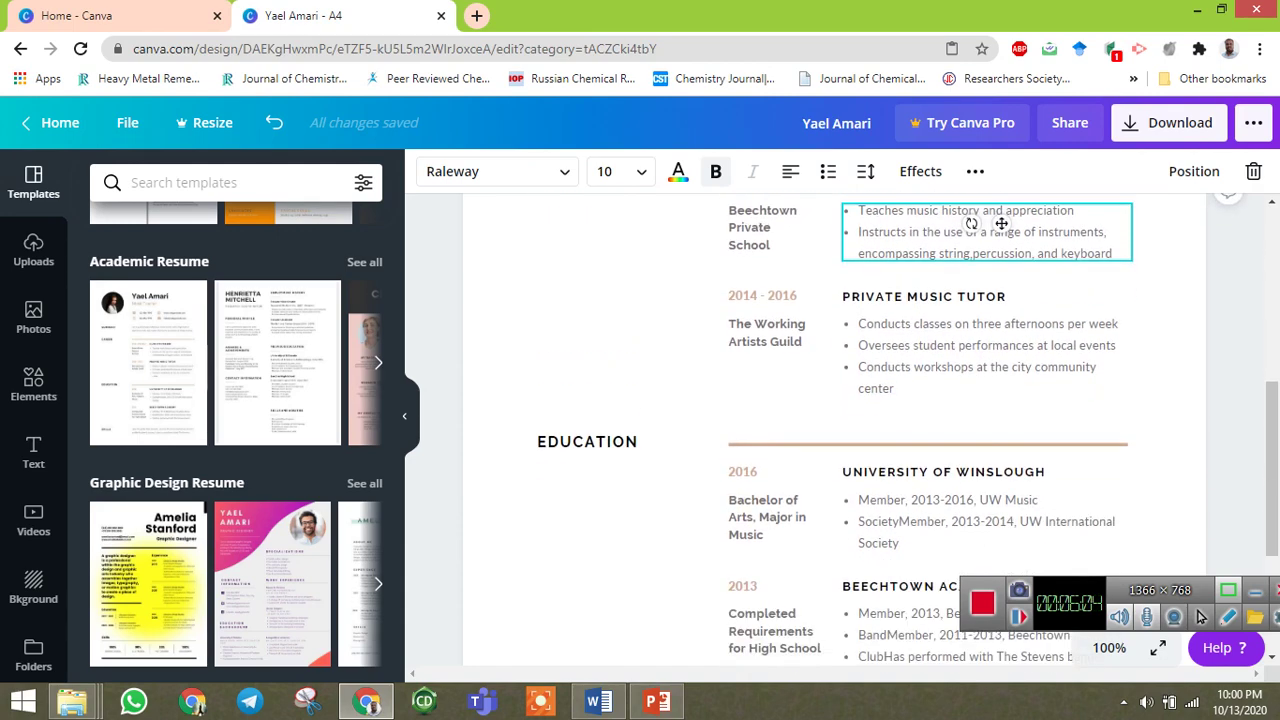
scroll(1001, 223, down, 1)
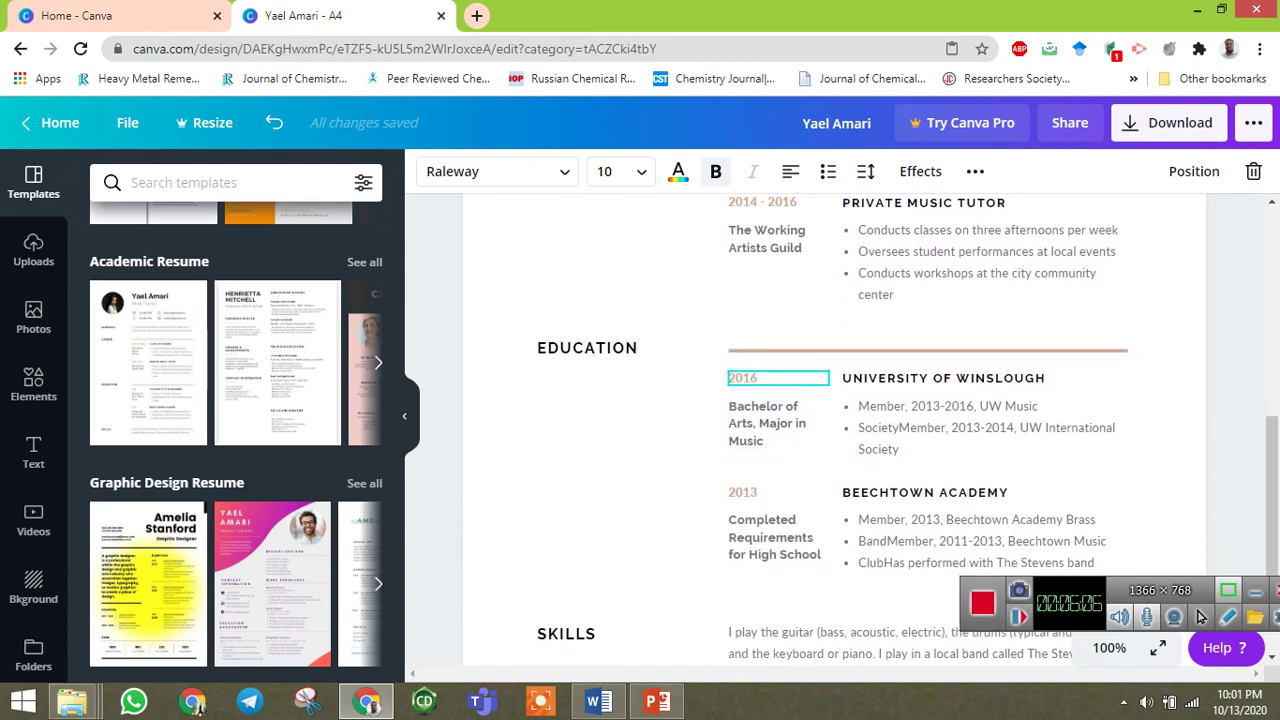
Set the first education entry to 2018, PONDICHERRY UNIVERSITY.
click(770, 380)
key(BackSpace)
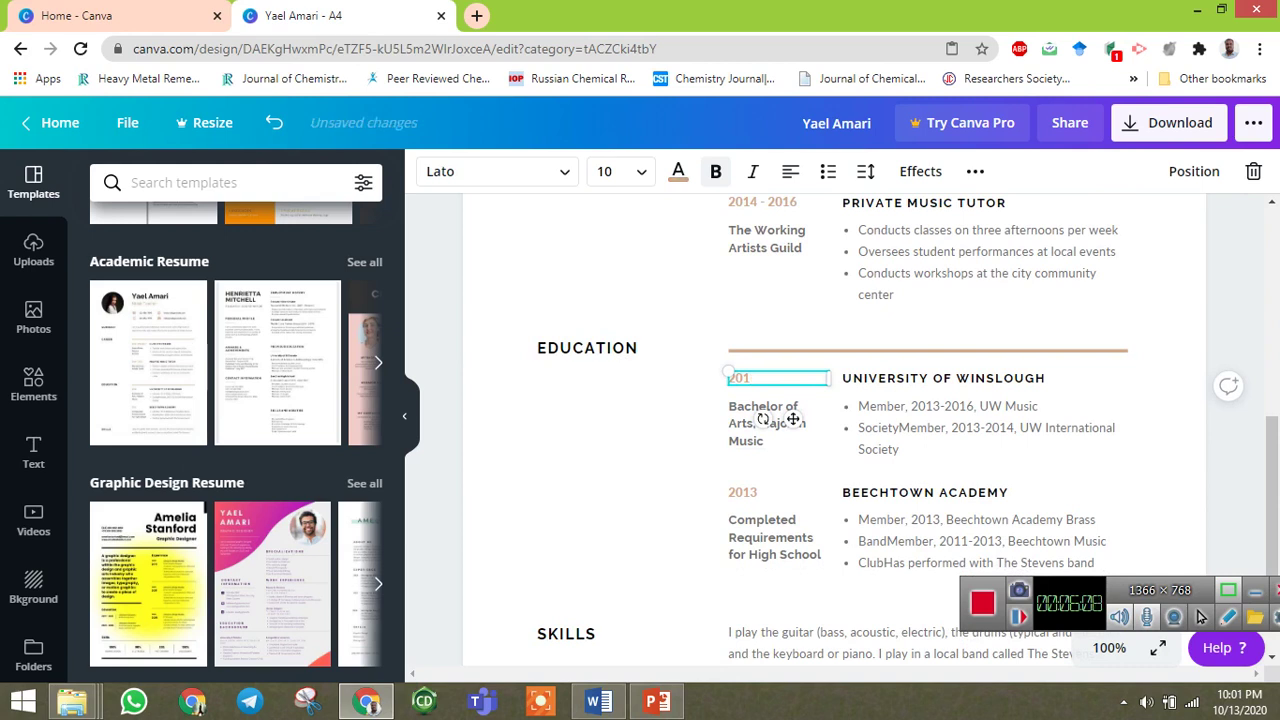
text(8)
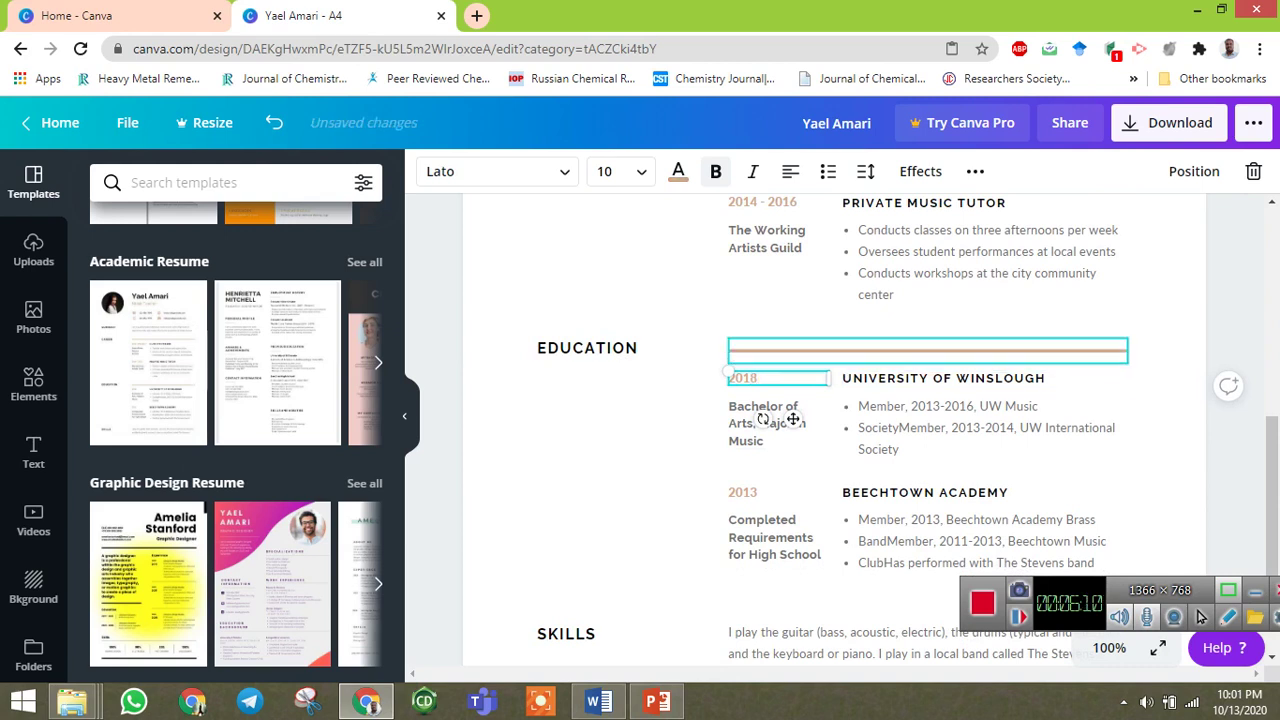
key(Tab)
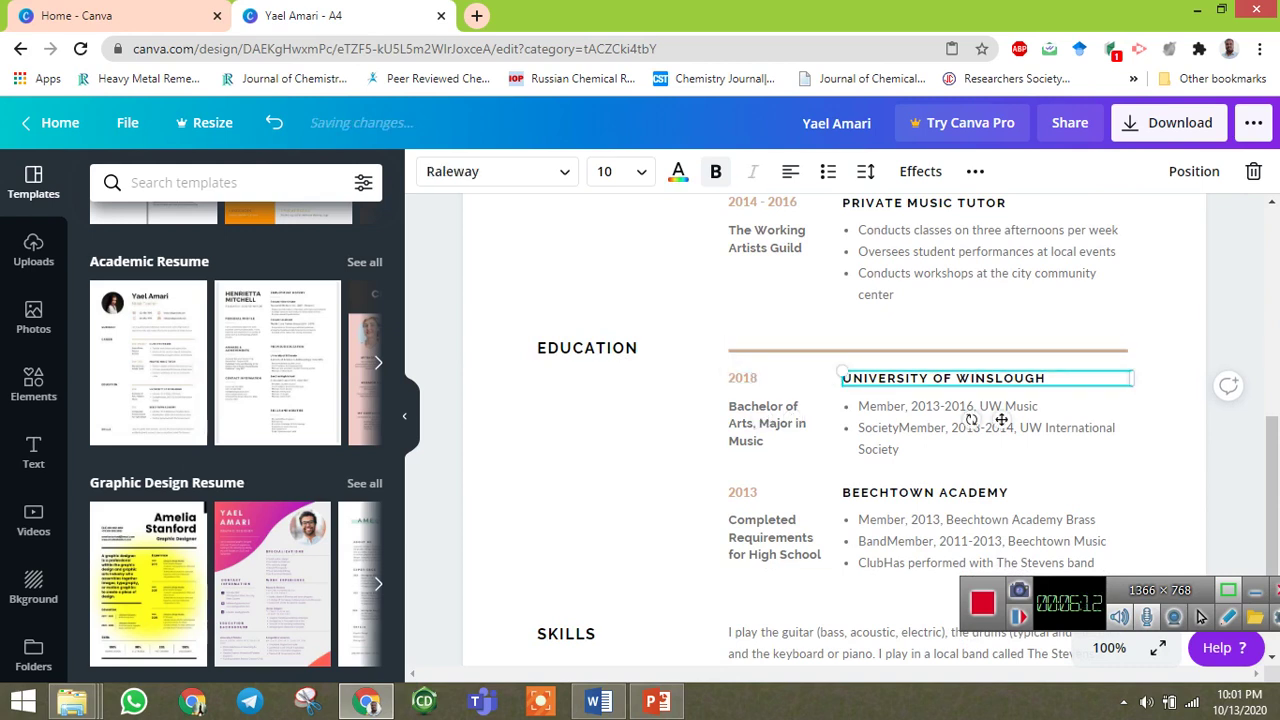
key(Return)
text(PON)
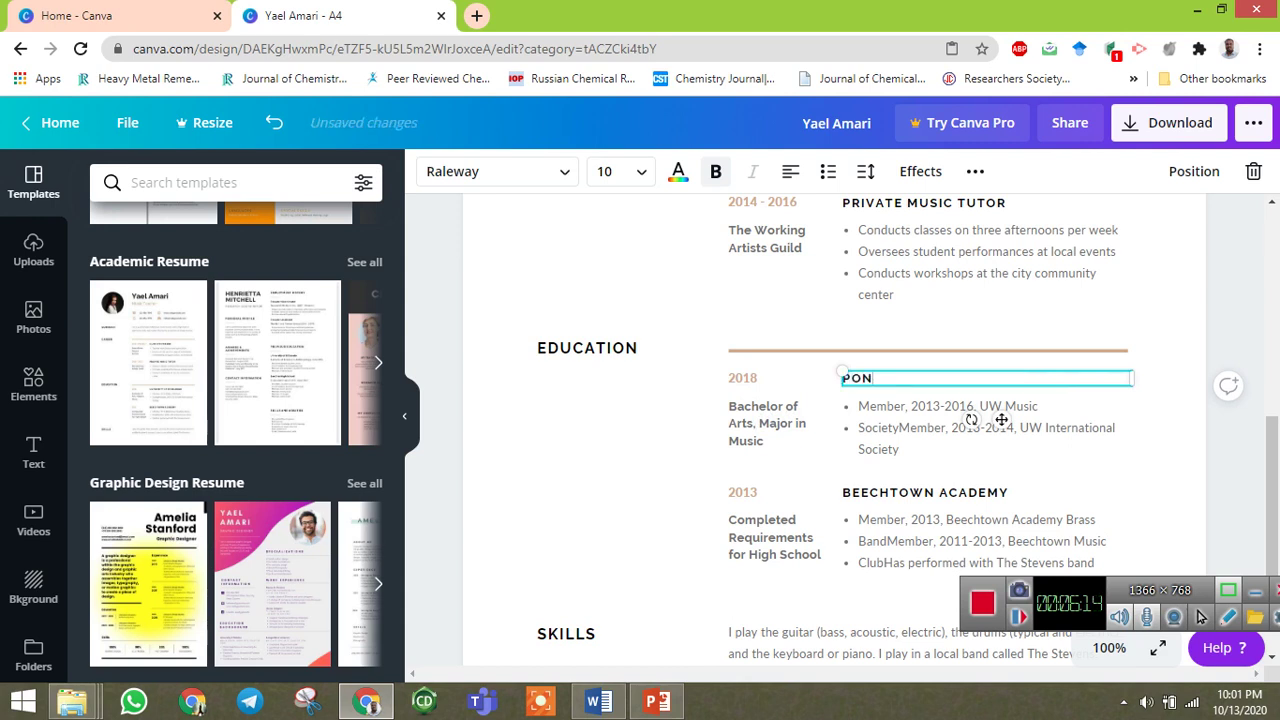
text(DICHERRY UNIVERISYT)
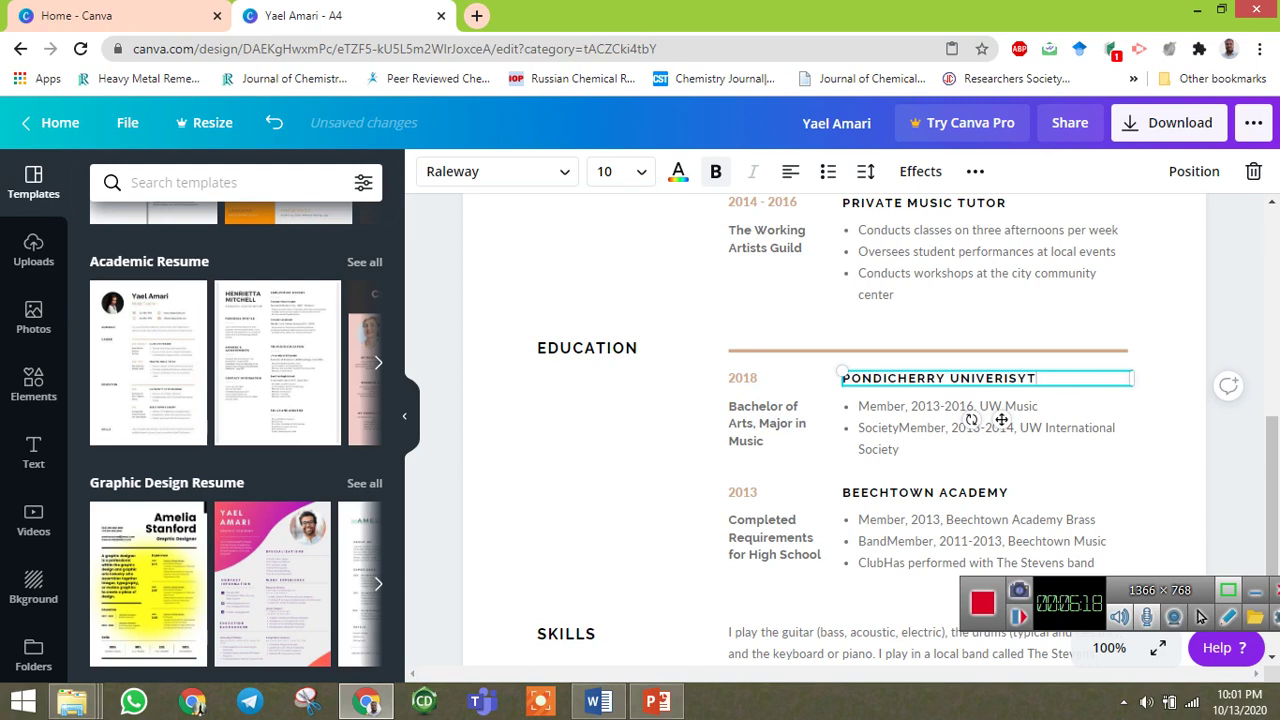
key(BackSpace)
key(BackSpace)
key(BackSpace)
key(BackSpace)
text(SITY)
Change the second education entry from 2013 BEECHTOWN ACADEMY to 2010 SVU, TIRUPATI.
scroll(1000, 420, down, 1)
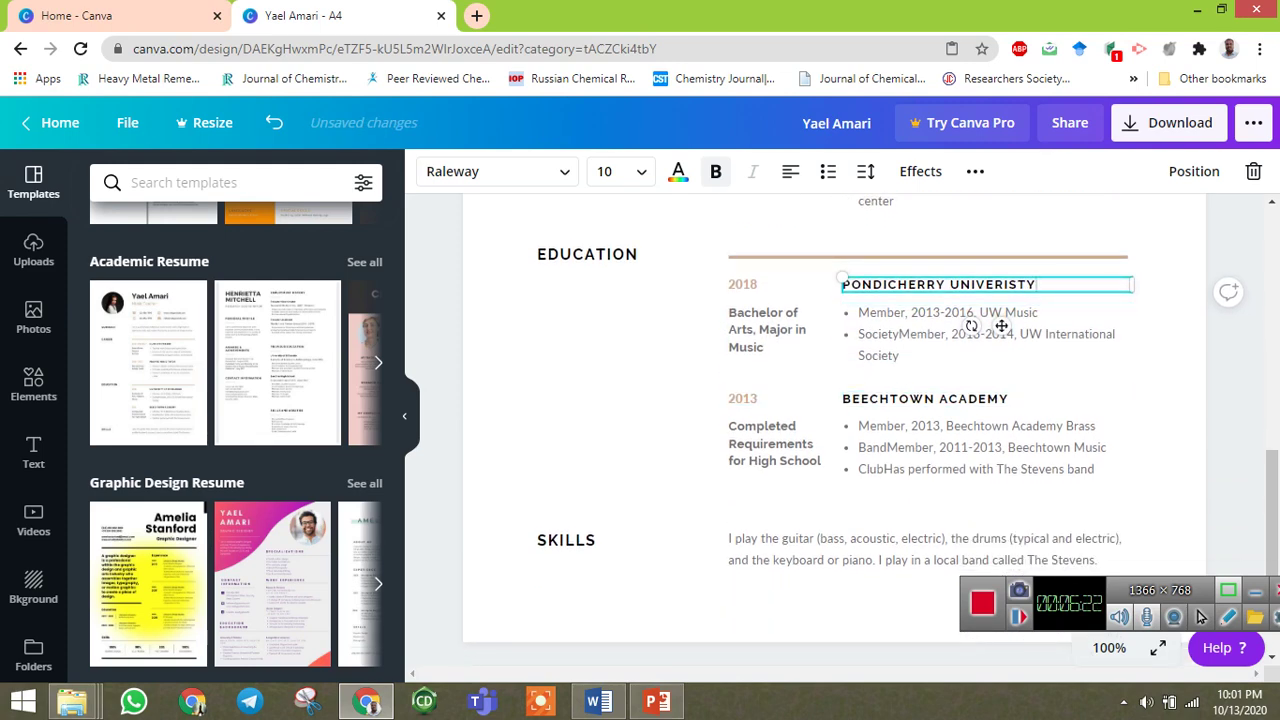
click(758, 399)
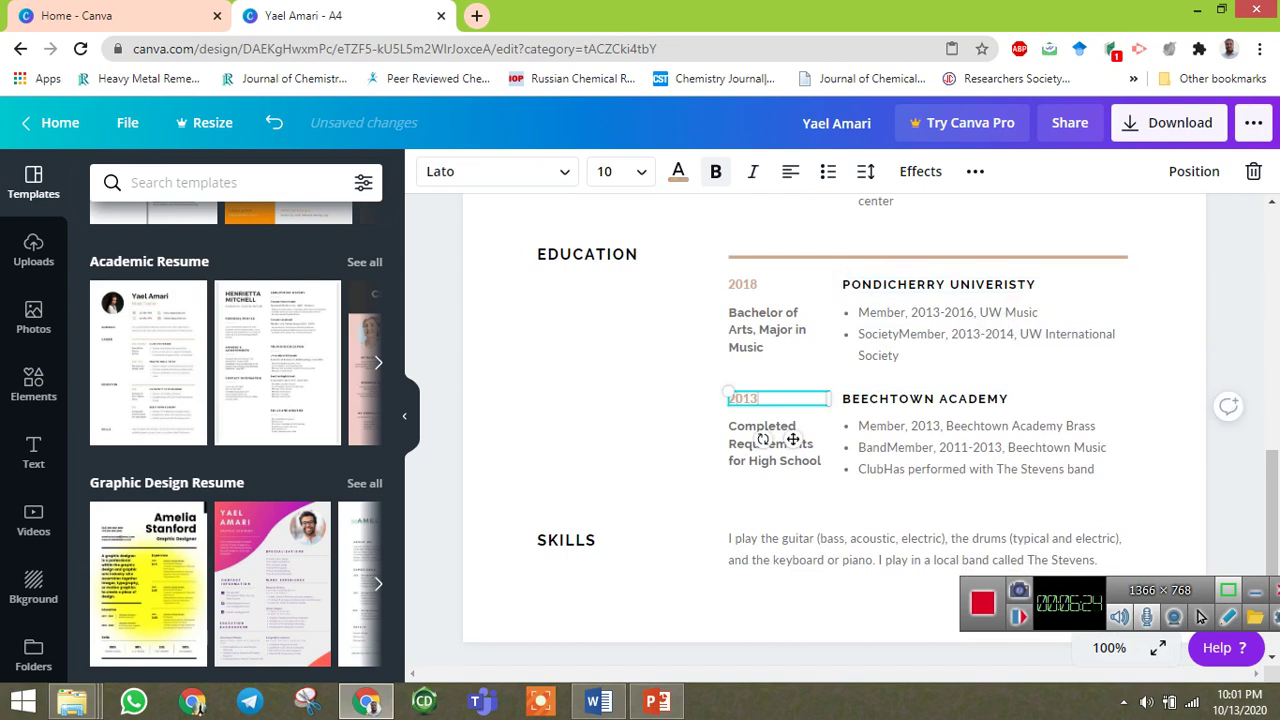
text(0)
key(Tab)
key(Tab)
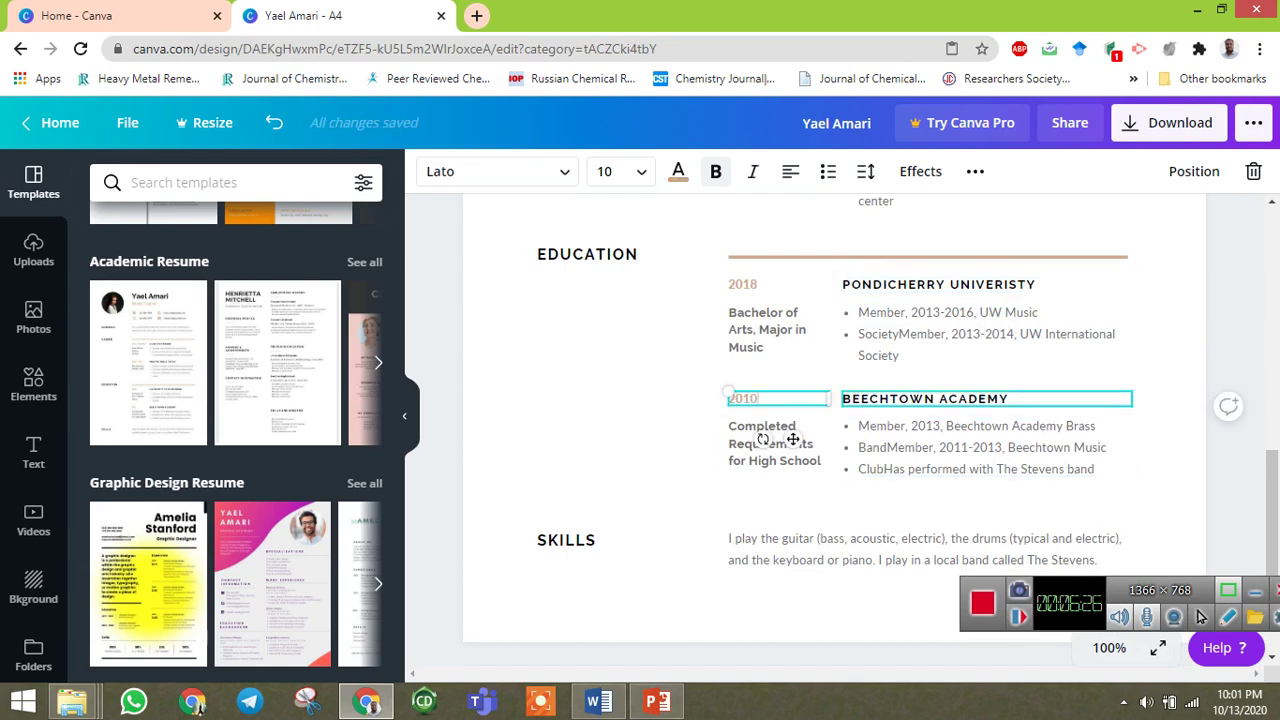
key(Return)
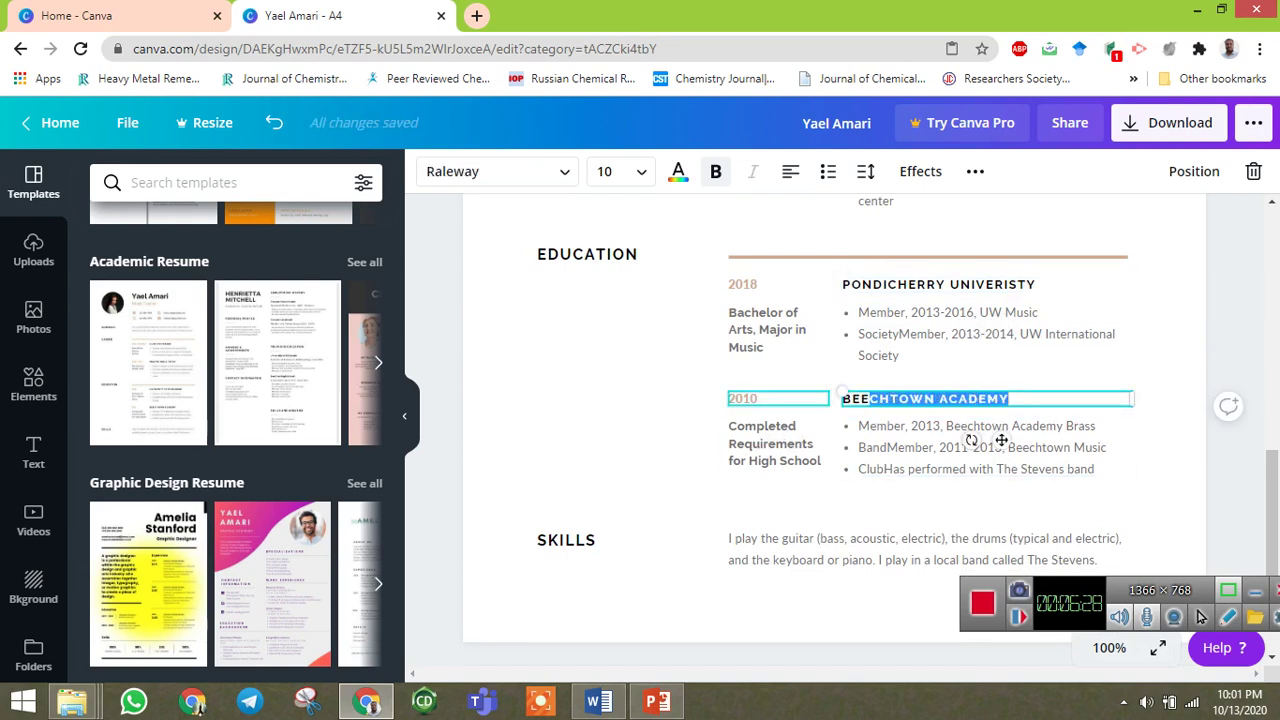
key(End)
key(ctrl+a)
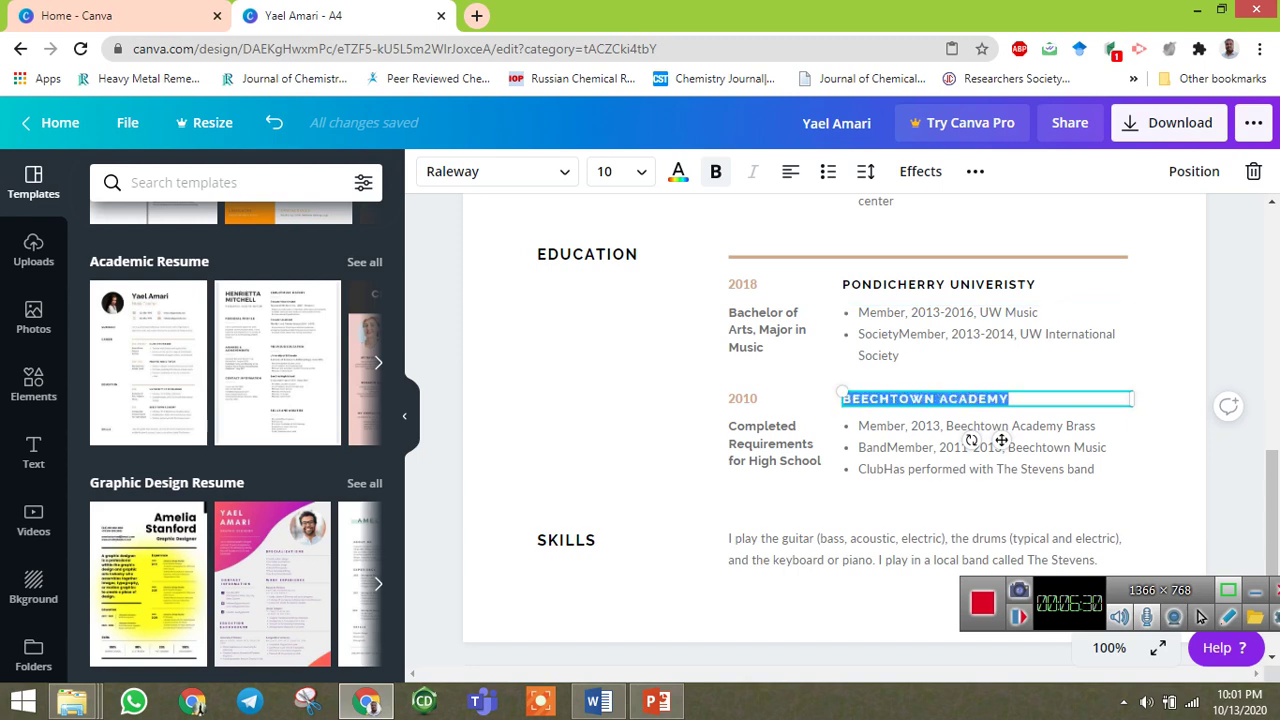
text(SVU)
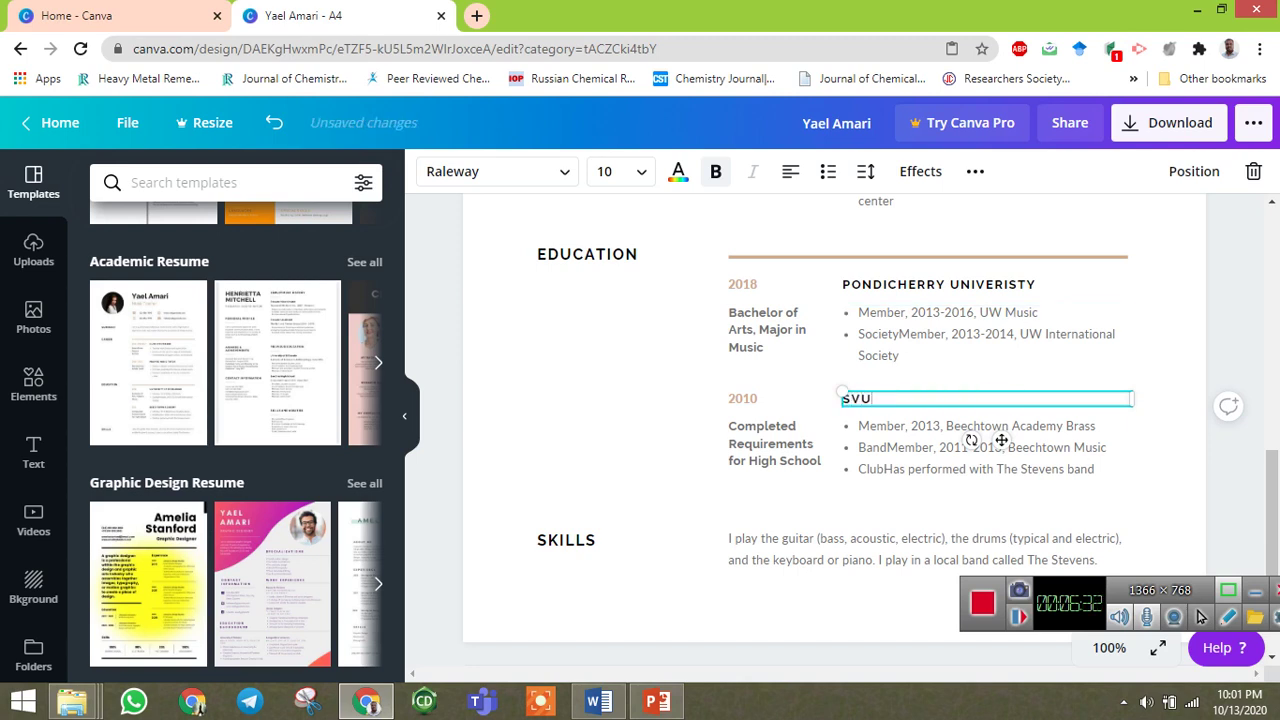
text(, TIRUPATI)
scroll(834, 420, down, 2)
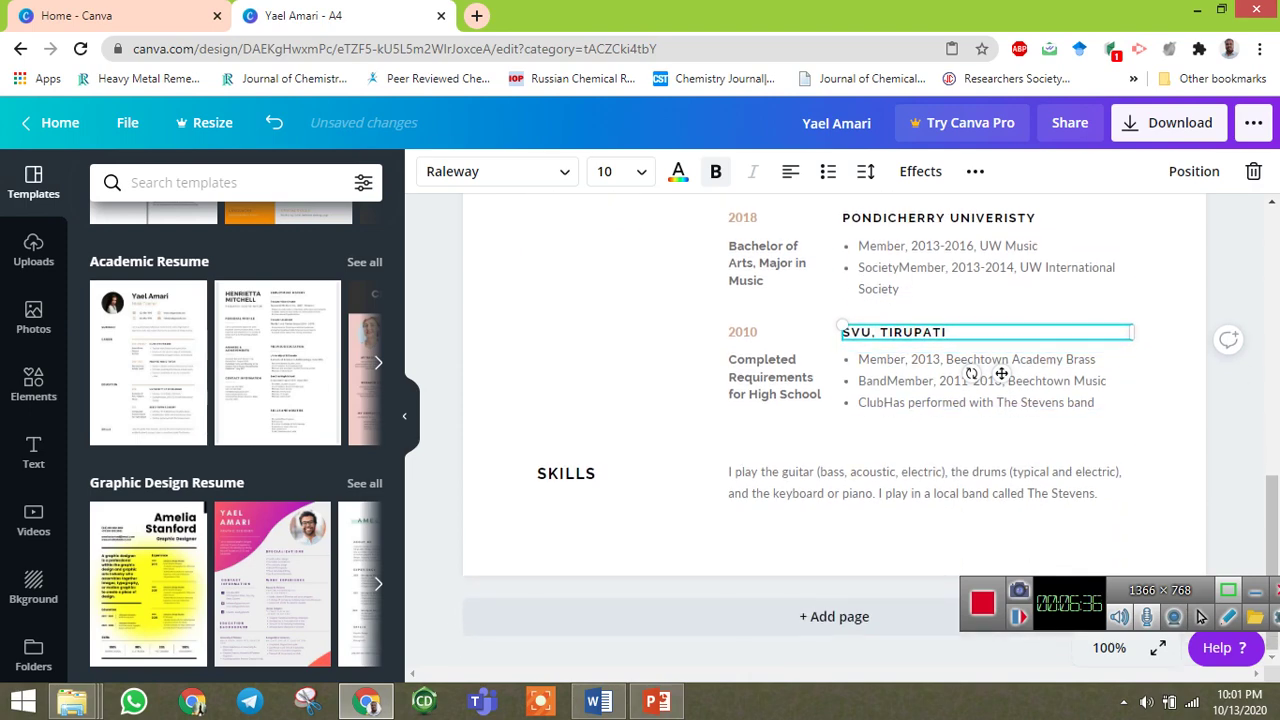
Select the first Research Experience bullet about chiral molecules in the Word CV, then return to Canva.
key(alt+Tab)
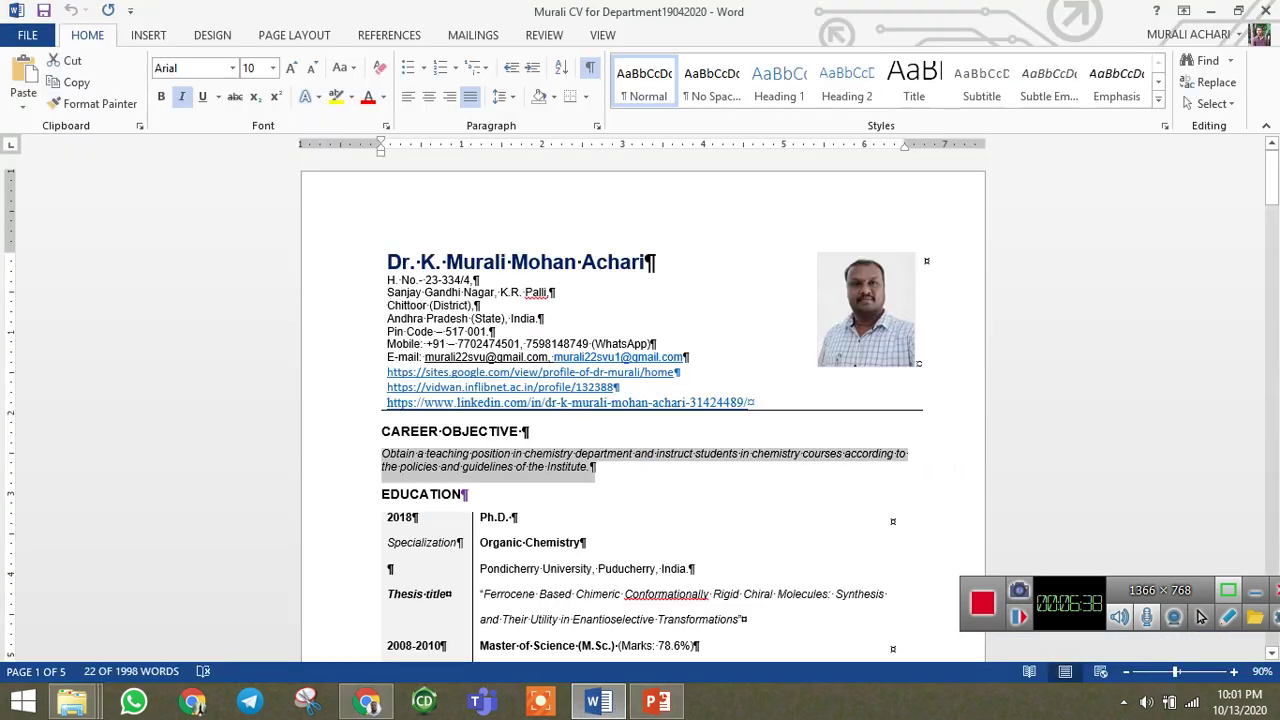
scroll(640, 400, down, 8)
scroll(640, 400, down, 15)
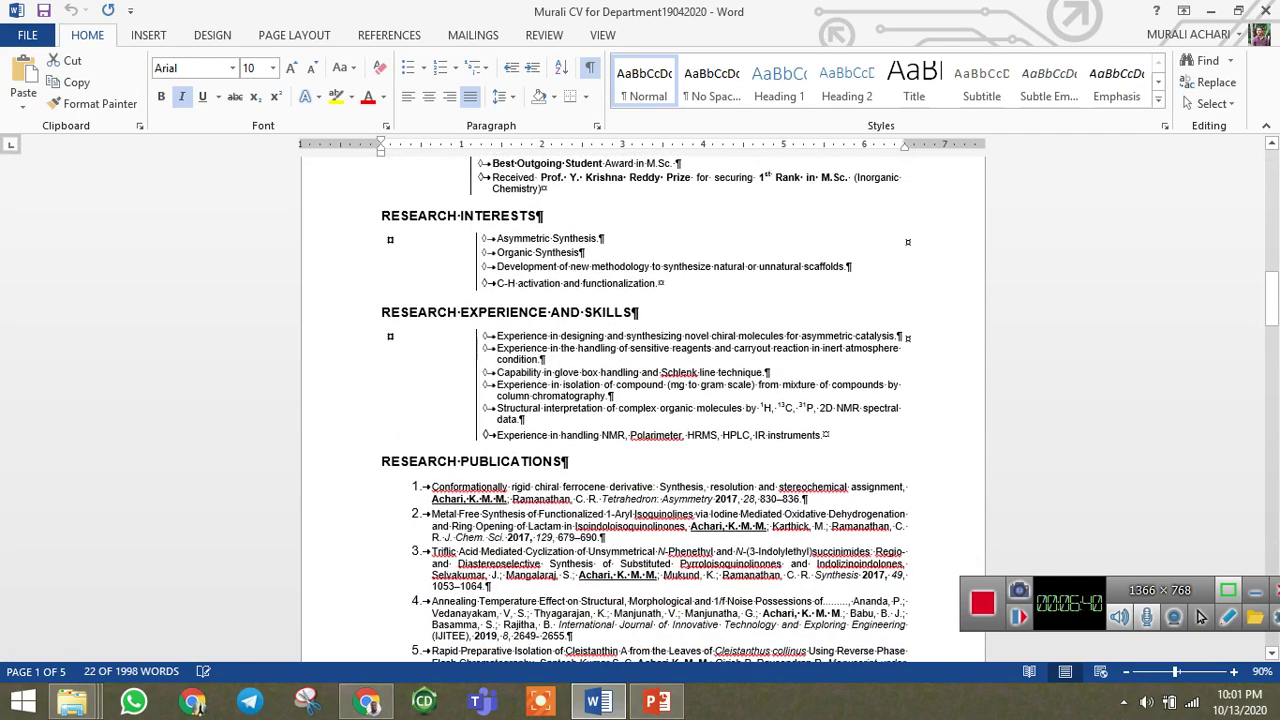
scroll(640, 400, up, 4)
scroll(640, 400, up, 1)
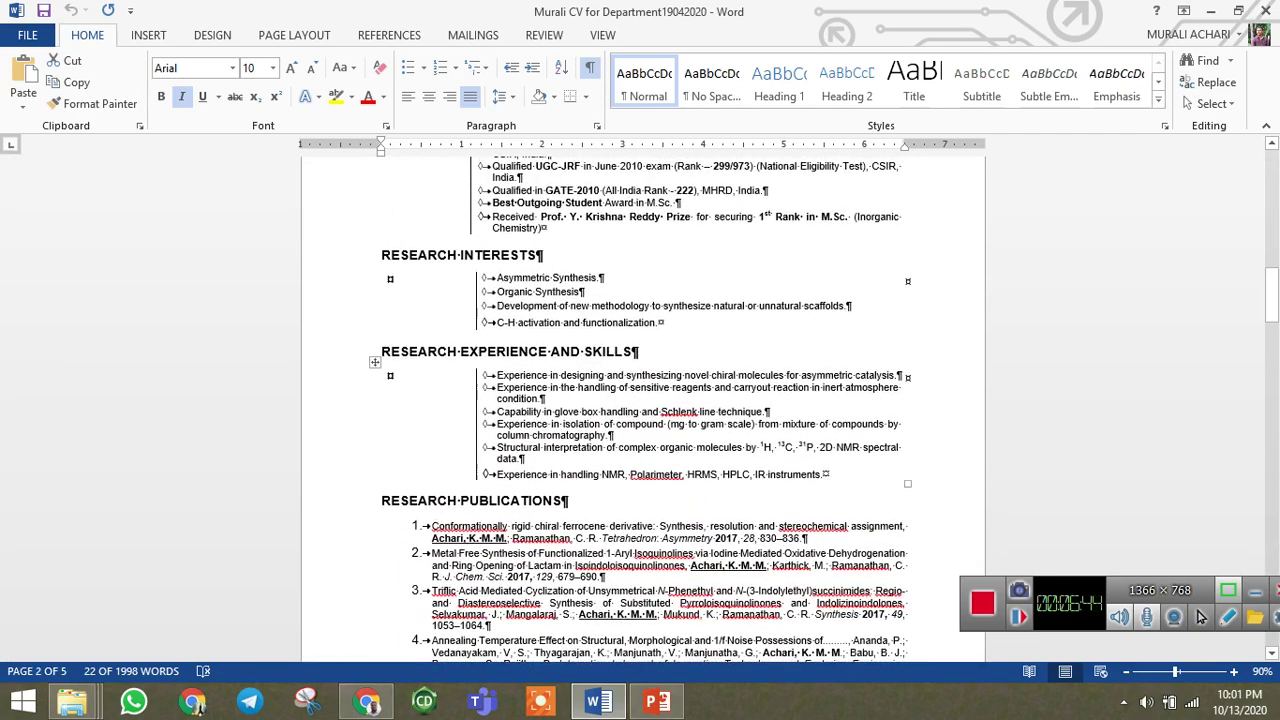
drag(902, 375, 497, 375)
key(ctrl+c)
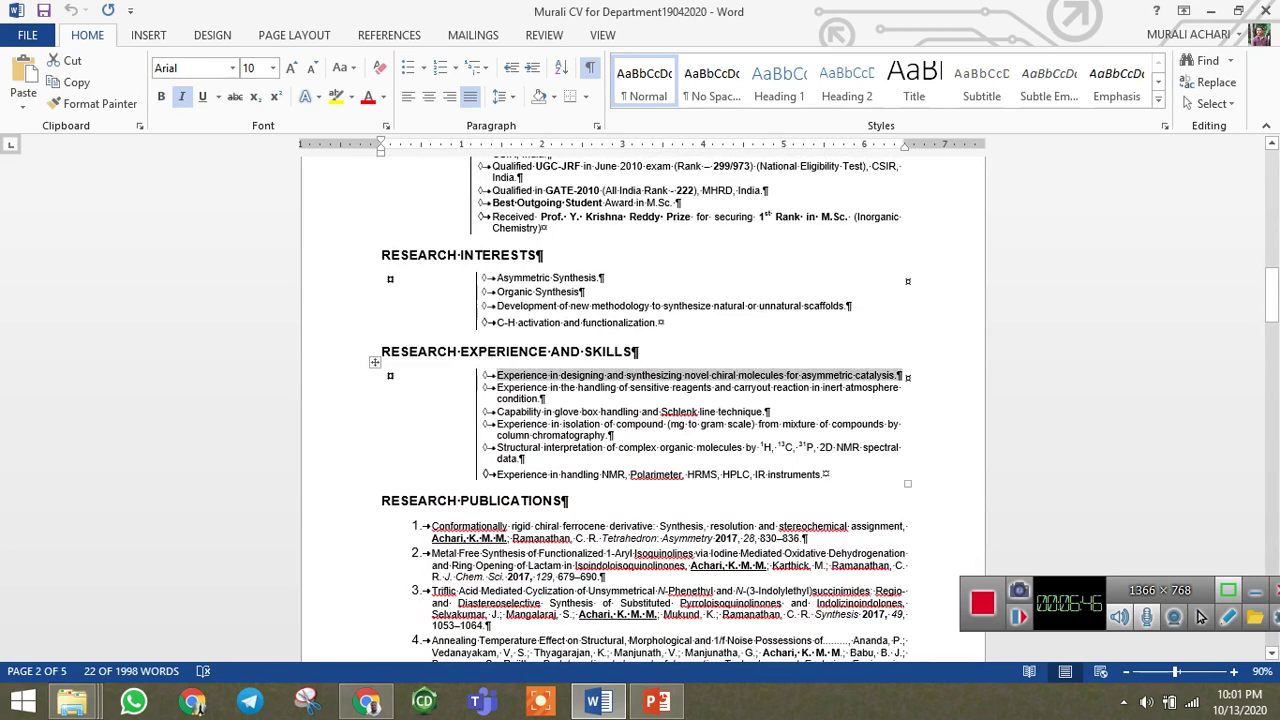
click(367, 701)
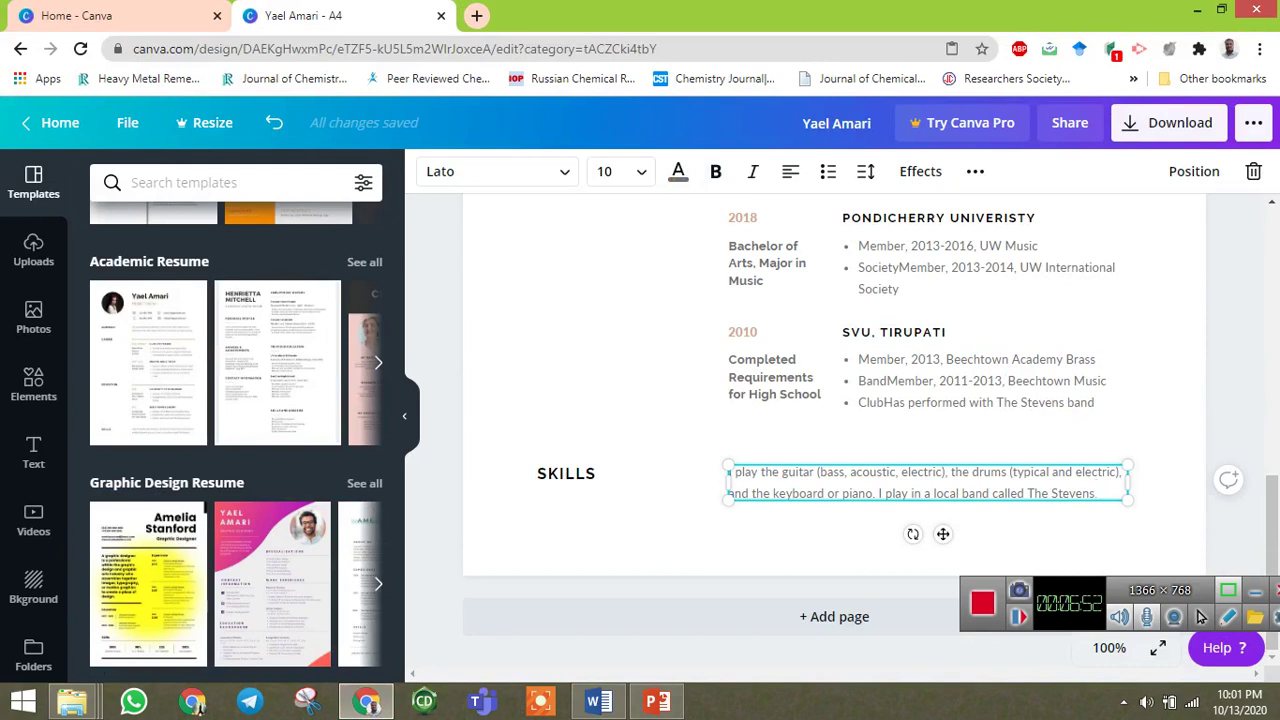
Replace the sample Skills paragraph with the chiral molecules sentence, removing the blank line and leading spaces.
key(ctrl+shift+Left)
key(ctrl+shift+Left)
key(ctrl+shift+Left)
key(ctrl+shift+Left)
key(ctrl+shift+Left)
key(ctrl+shift+Left)
key(ctrl+shift+Left)
key(ctrl+shift+Left)
key(ctrl+shift+Left)
key(ctrl+shift+Left)
key(ctrl+shift+Left)
key(ctrl+shift+Left)
key(ctrl+shift+Left)
key(ctrl+shift+Left)
key(ctrl+shift+Left)
key(ctrl+shift+Left)
key(ctrl+shift+Left)
key(ctrl+shift+Left)
key(ctrl+shift+Left)
key(ctrl+shift+Left)
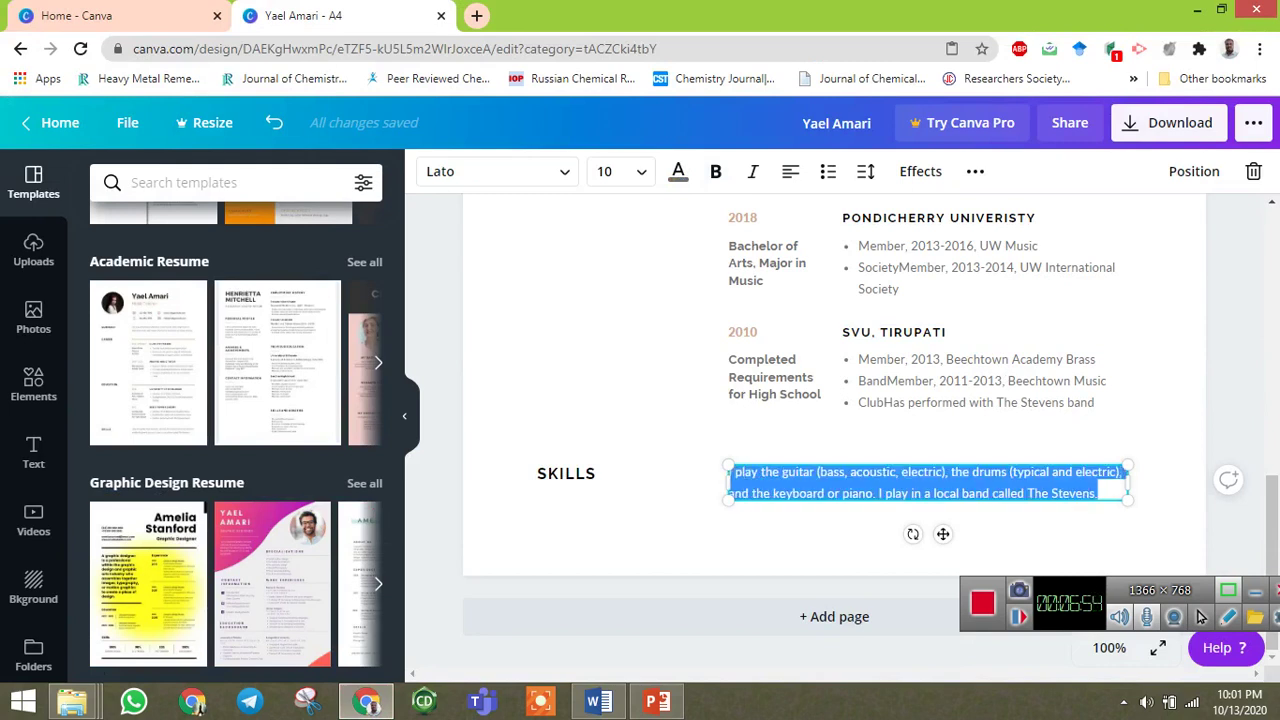
key(ctrl+v)
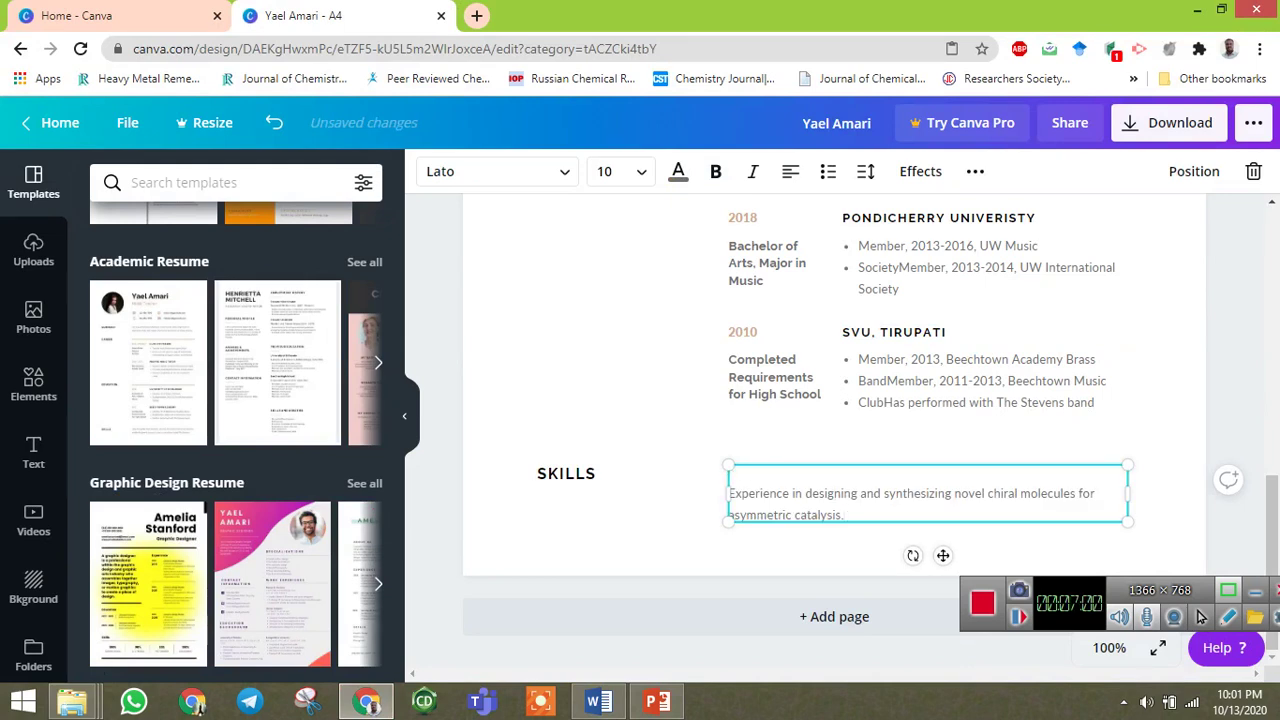
key(BackSpace)
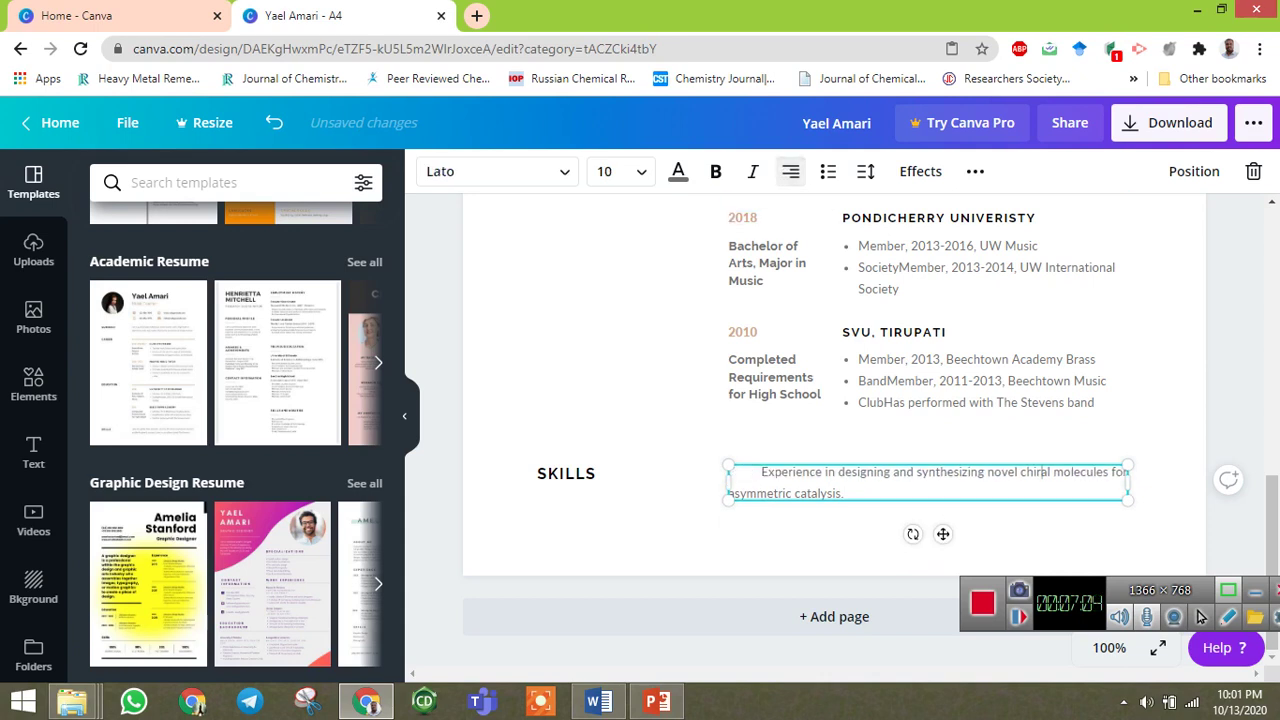
key(ctrl+z)
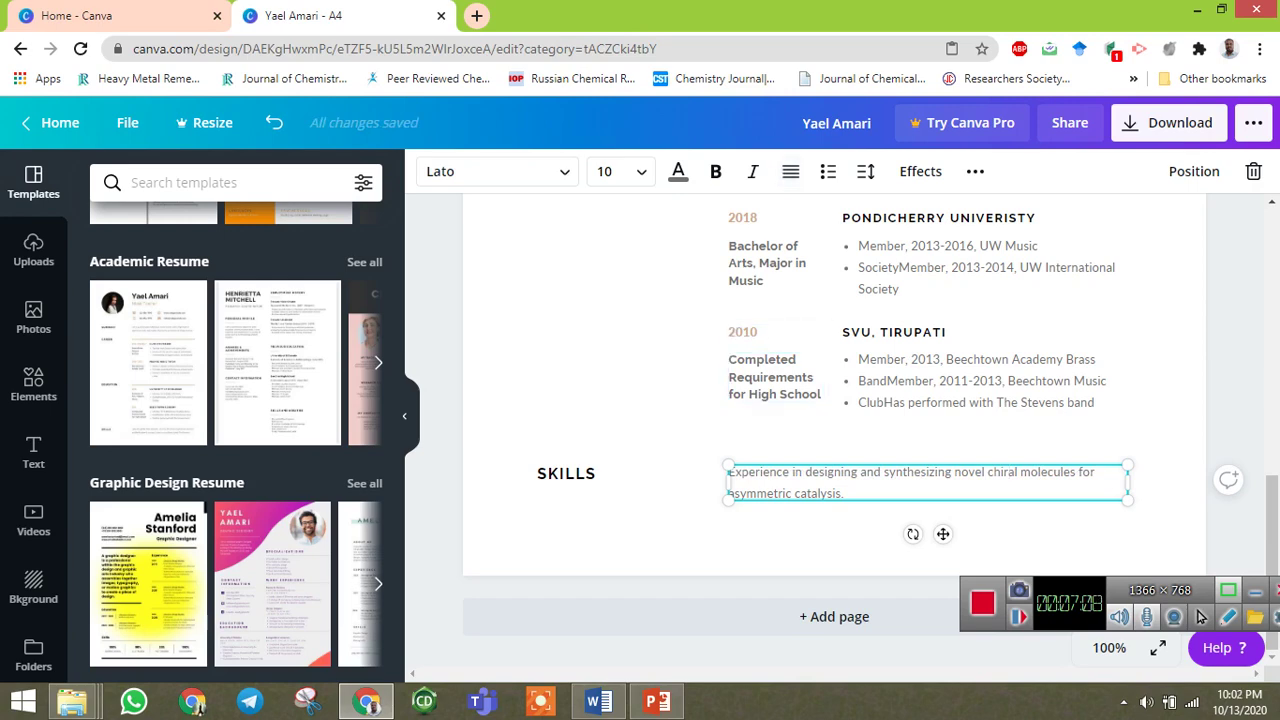
scroll(834, 430, up, 2)
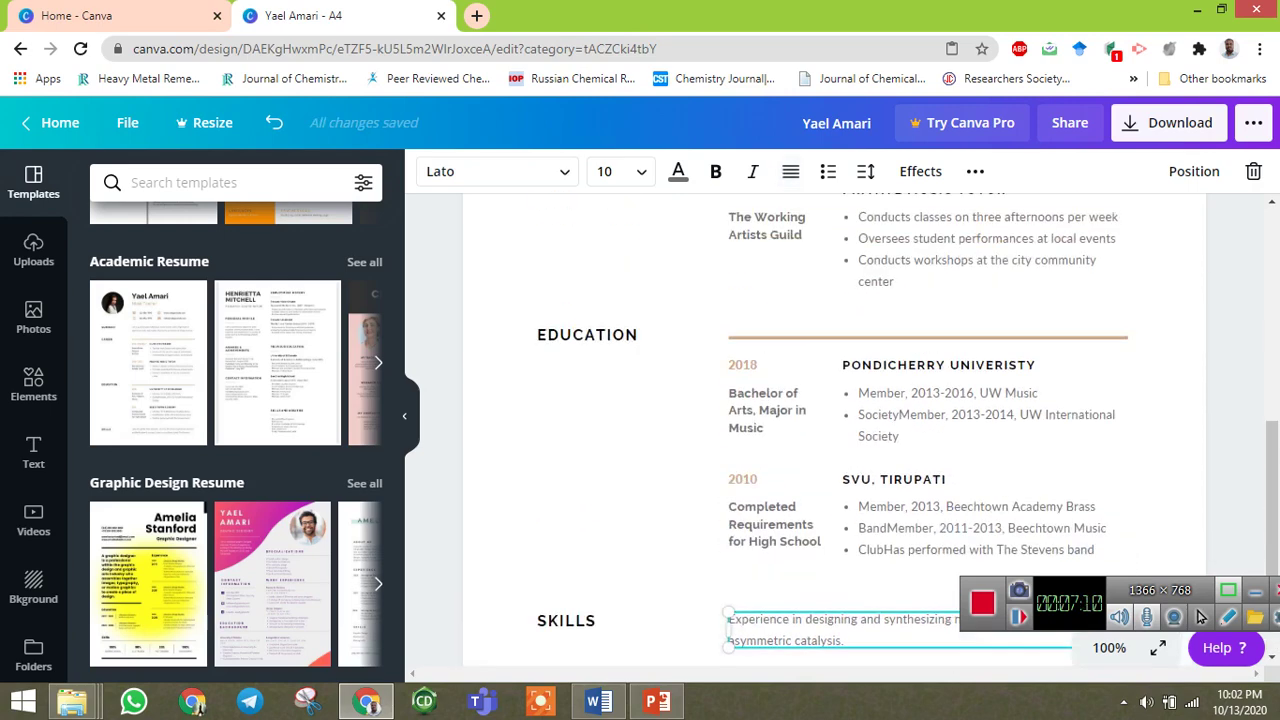
scroll(834, 430, down, 2)
key(Escape)
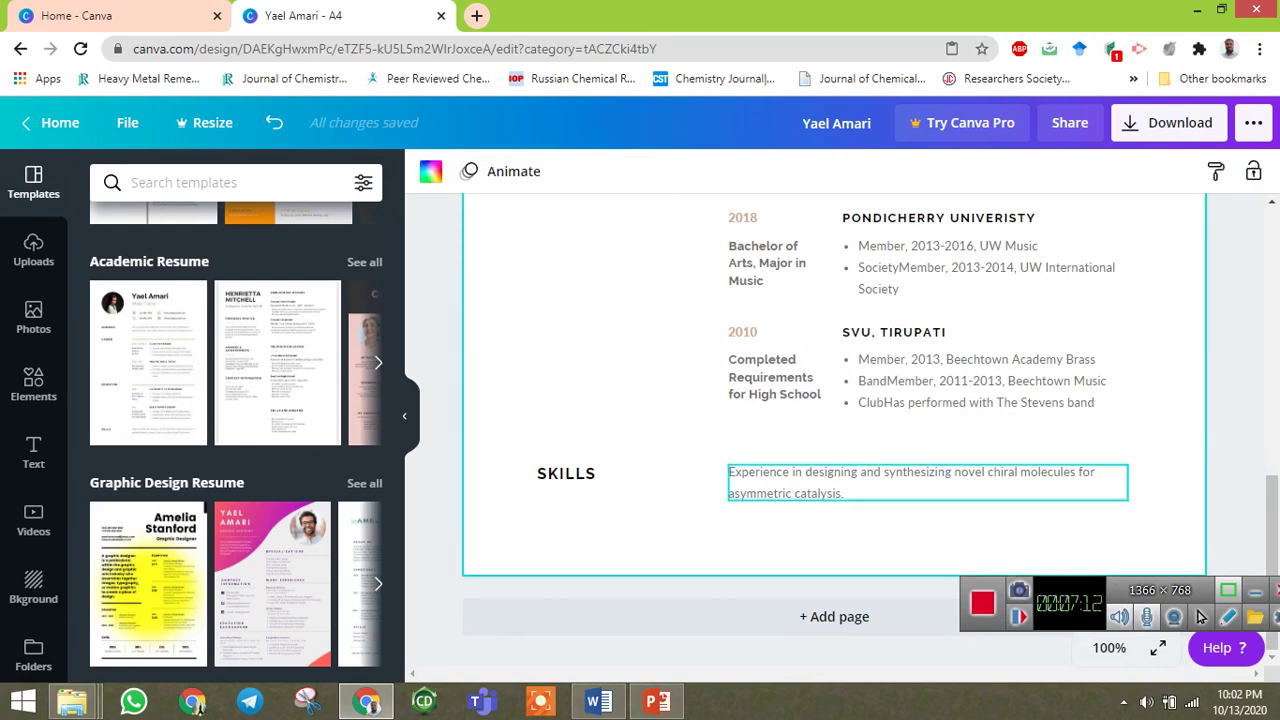
scroll(950, 485, up, 10)
scroll(950, 485, down, 10)
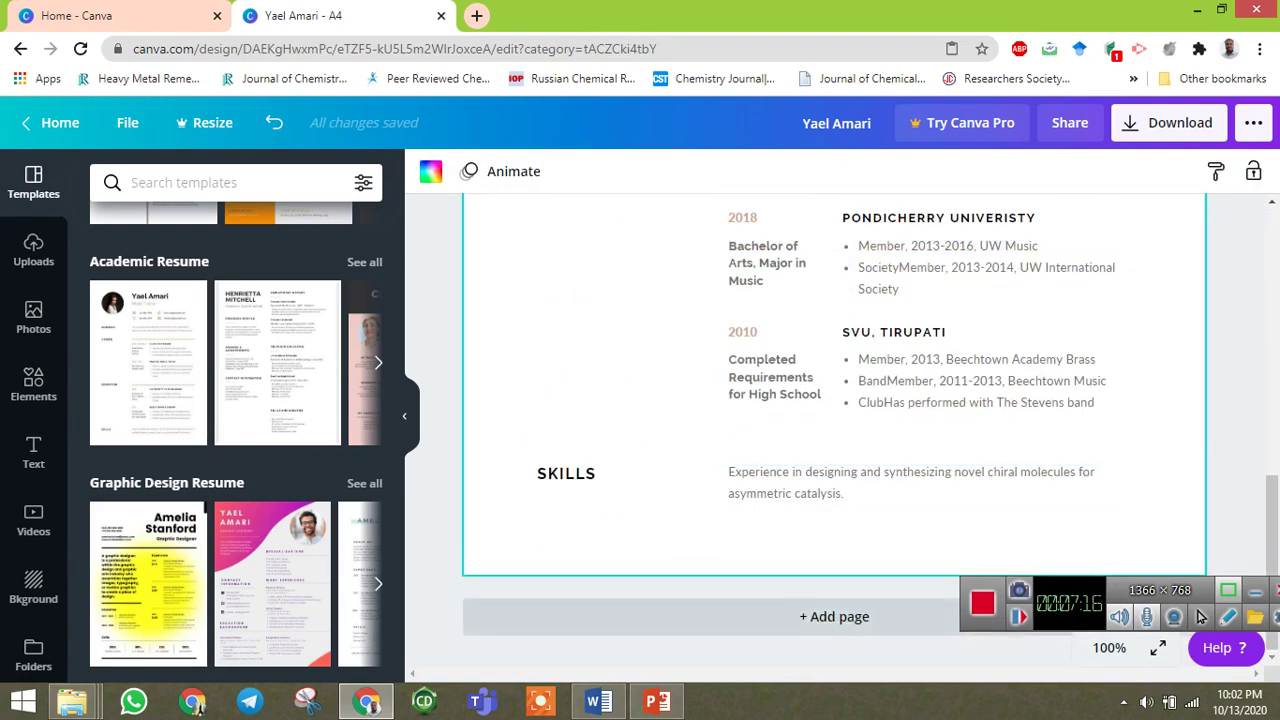
scroll(900, 480, up, 10)
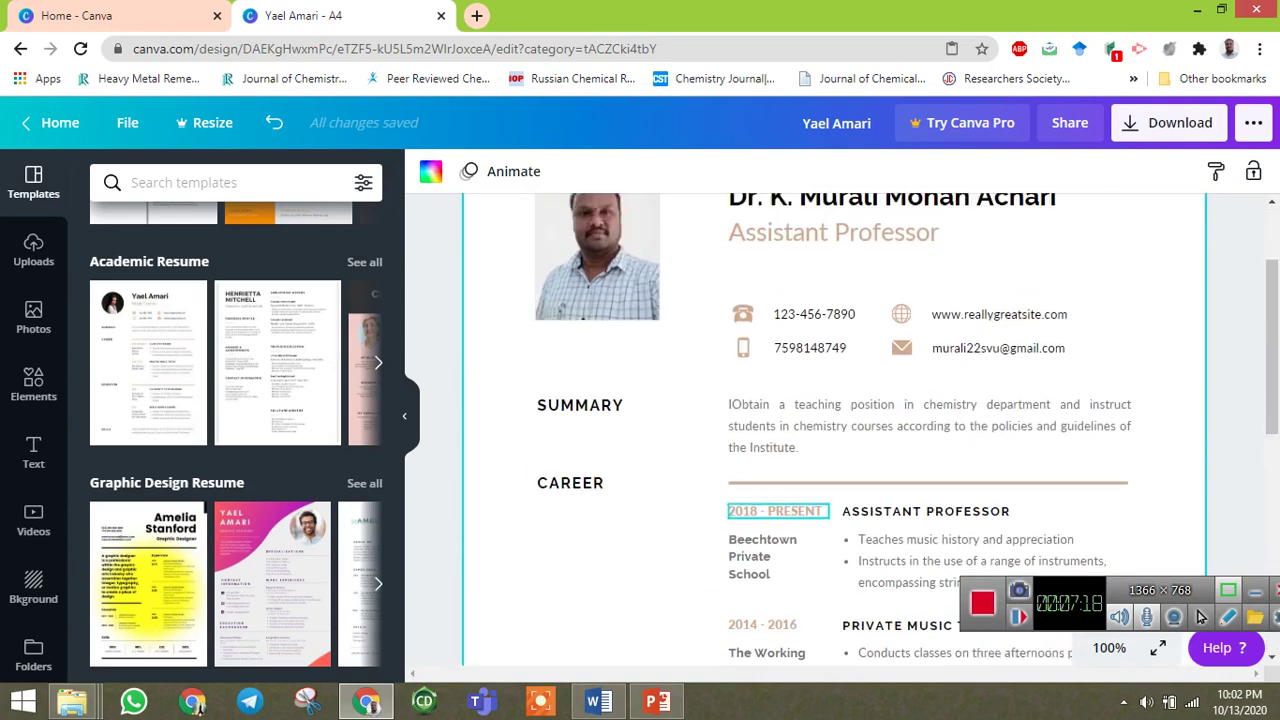
scroll(900, 480, down, 8)
scroll(900, 480, up, 8)
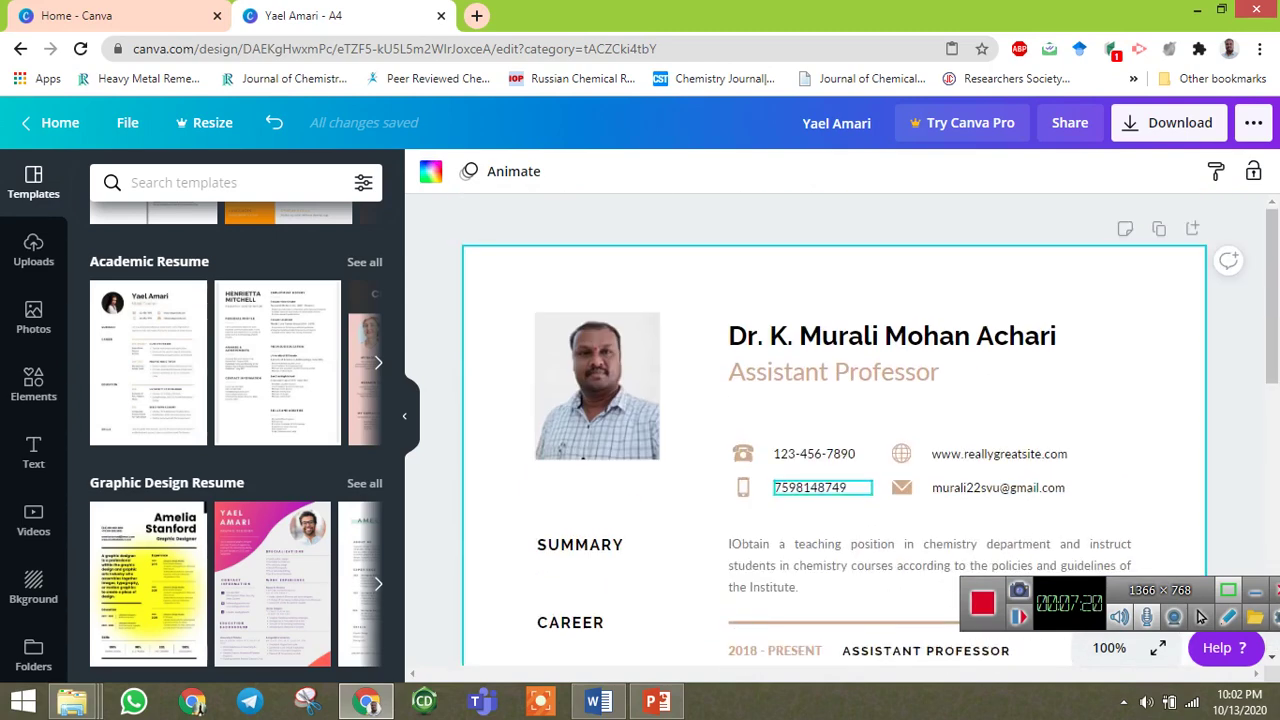
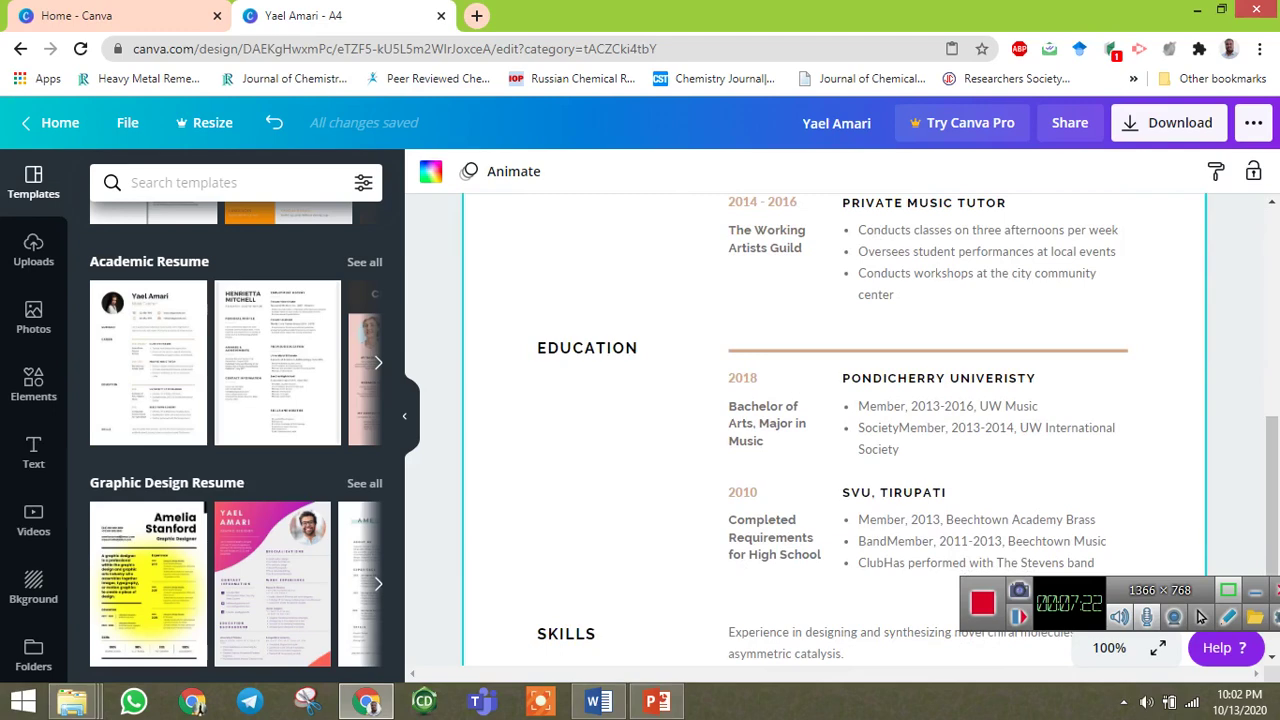
Keep PDF Print as the file type and start downloading the resume from Canva.
scroll(835, 430, up, 7)
scroll(1200, 617, up, 2)
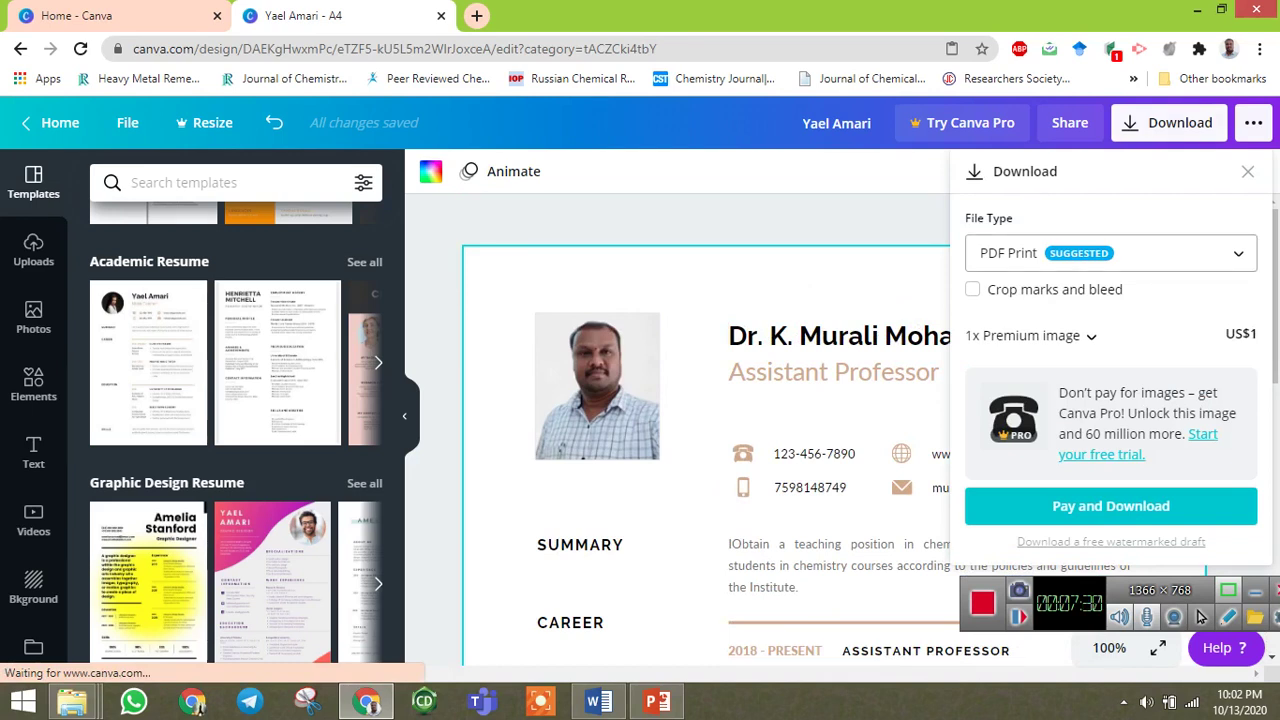
key(Return)
key(Up)
key(Up)
key(Up)
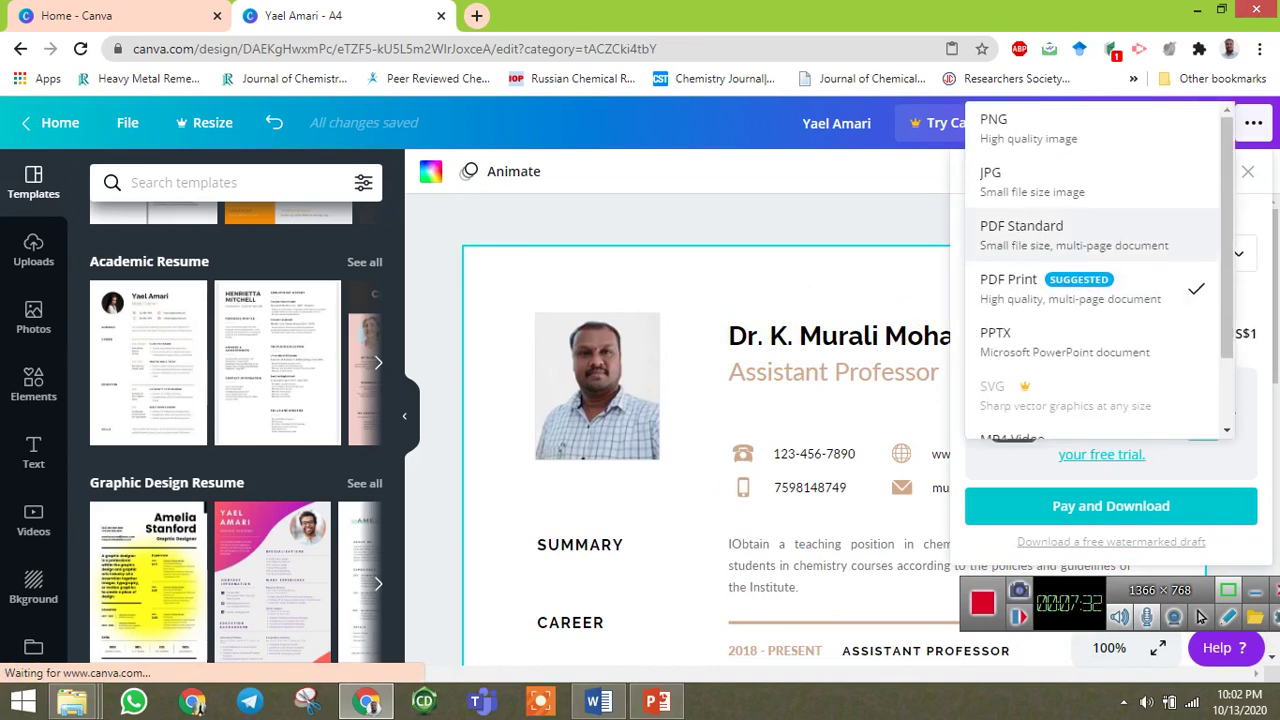
key(Down)
key(Down)
key(Down)
key(Up)
key(Down)
key(Up)
key(Down)
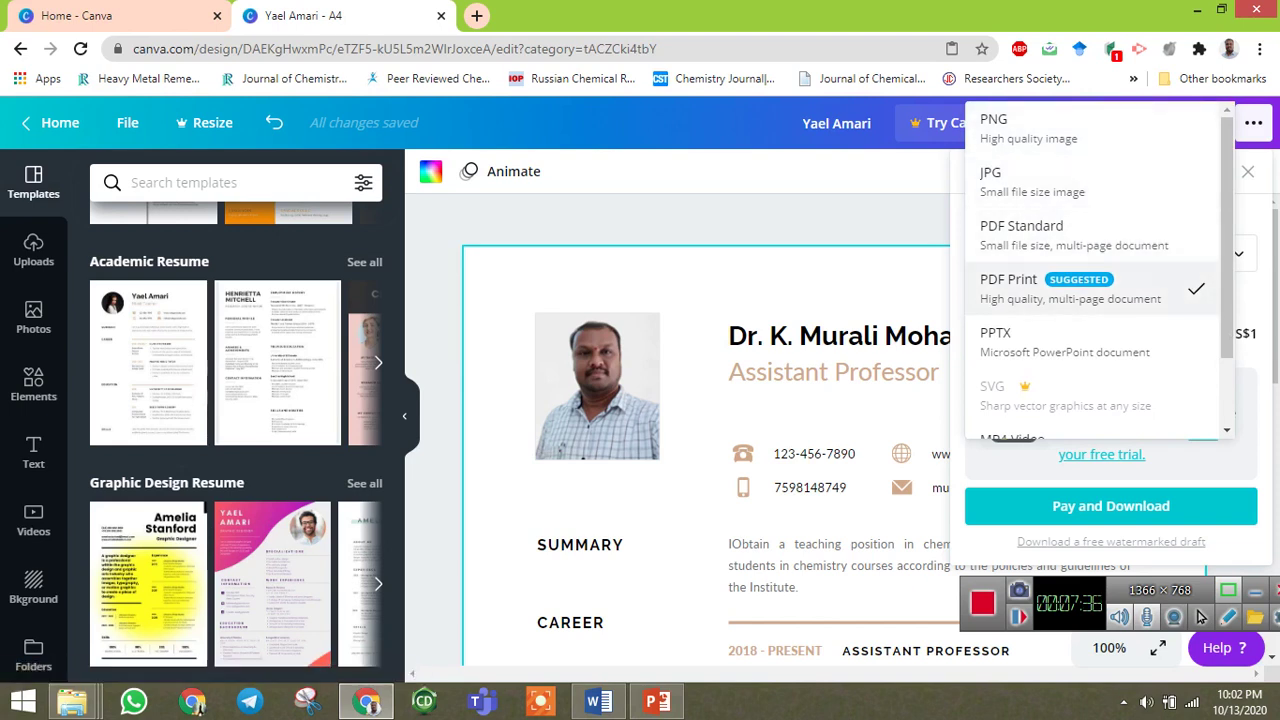
key(Return)
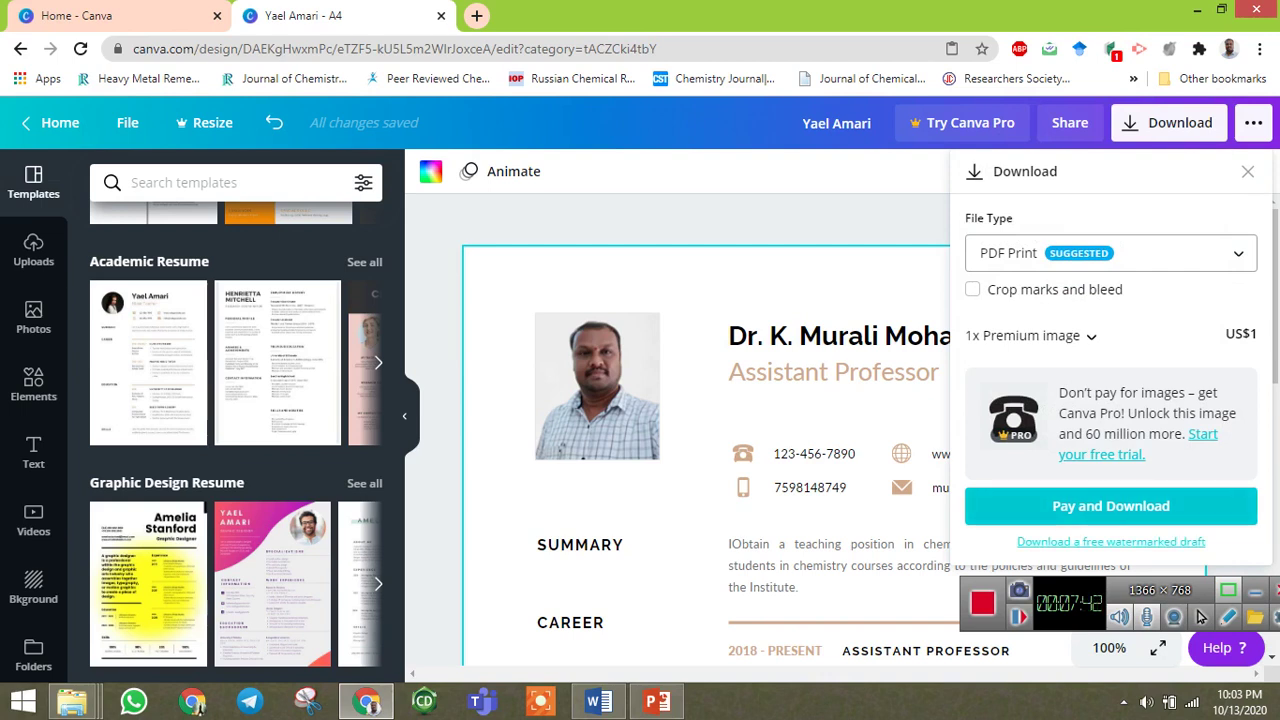
key(Tab)
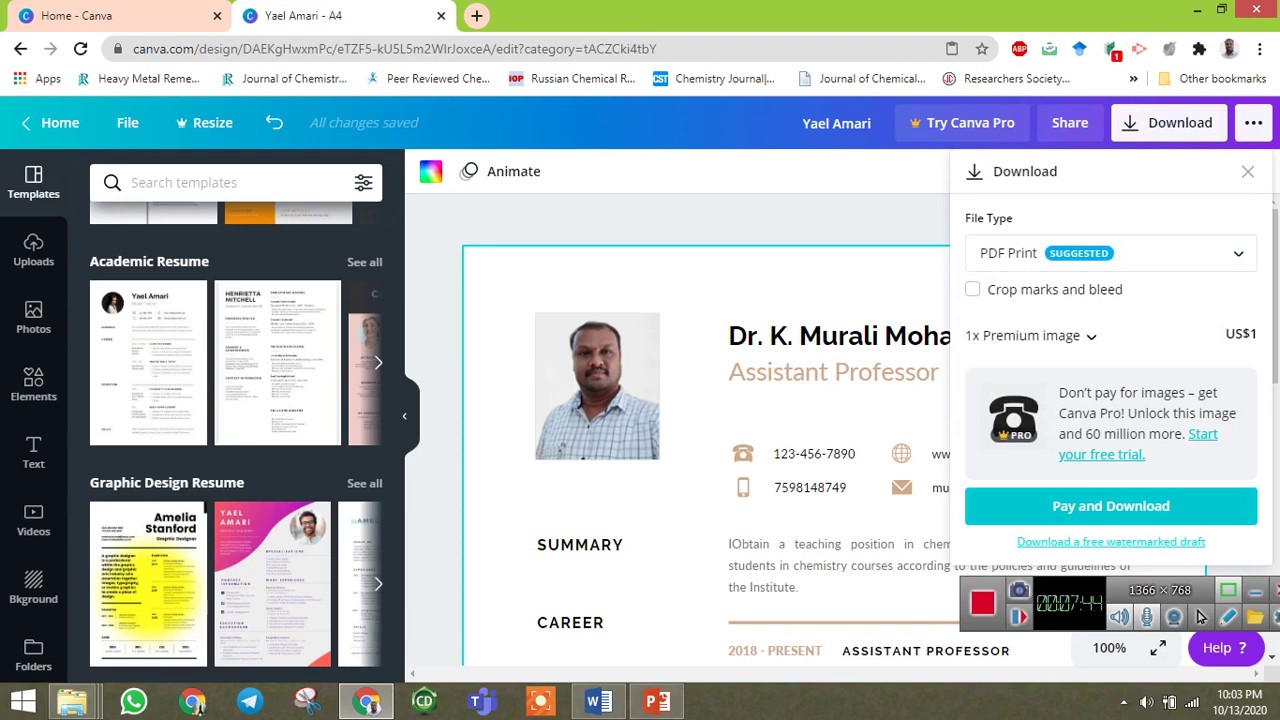
key(Return)
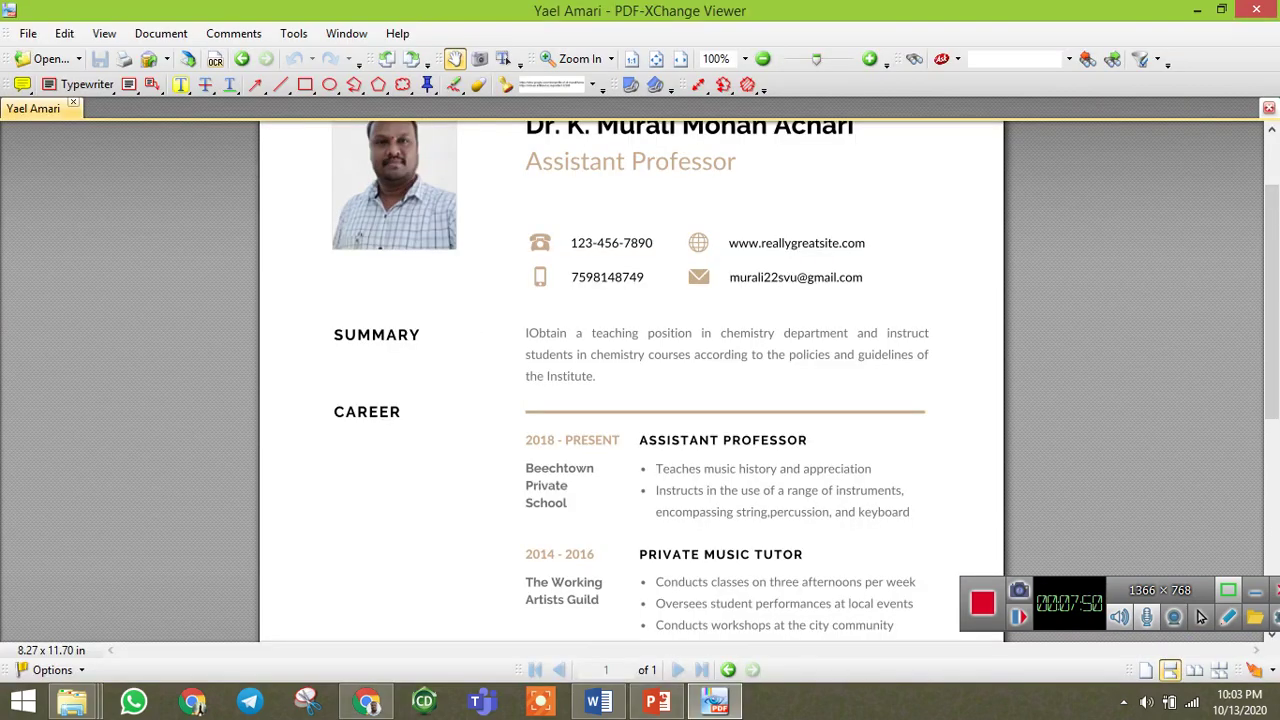
Scroll through the downloaded resume PDF in PDF-XChange Viewer, then return to the browser.
scroll(630, 380, down, 6)
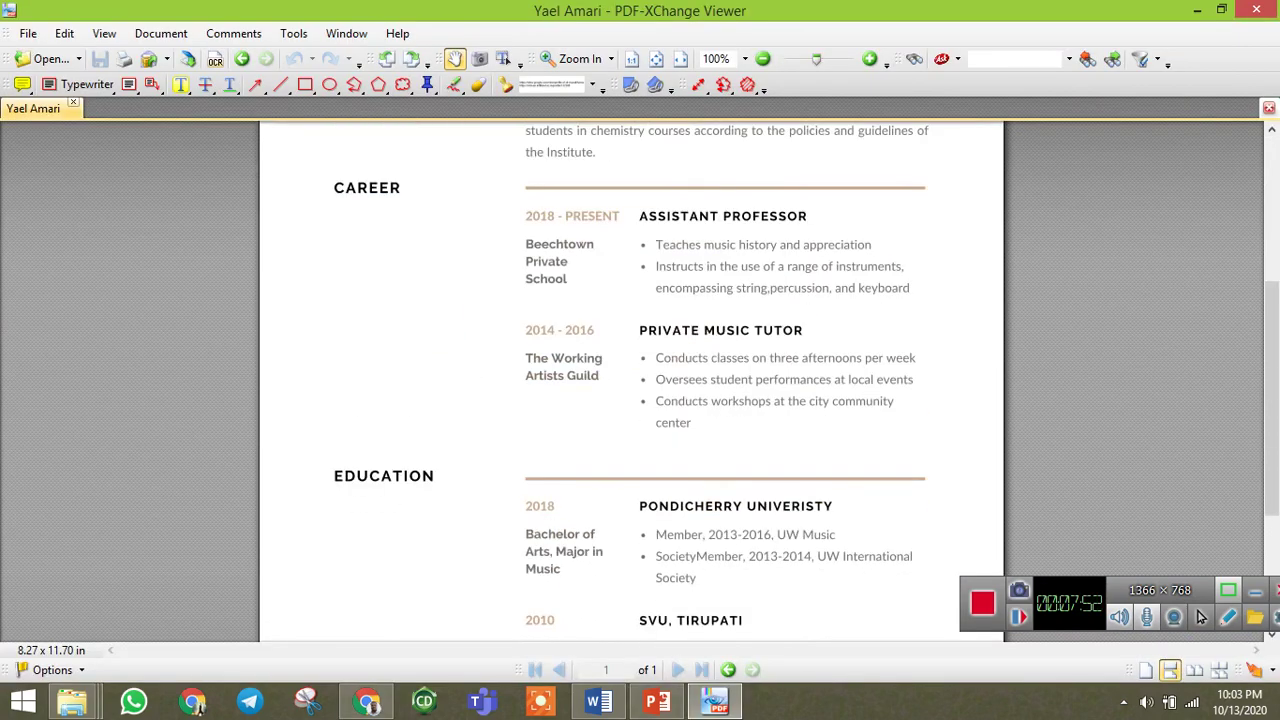
scroll(630, 380, up, 6)
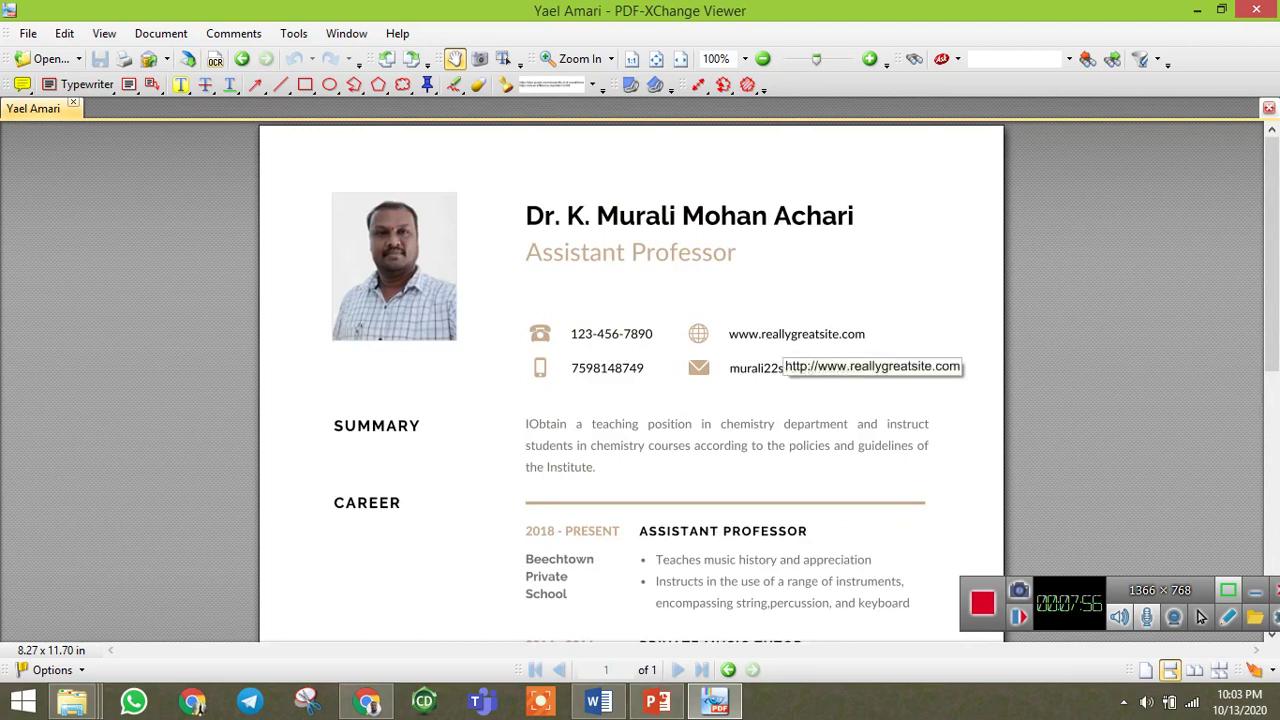
scroll(790, 350, down, 5)
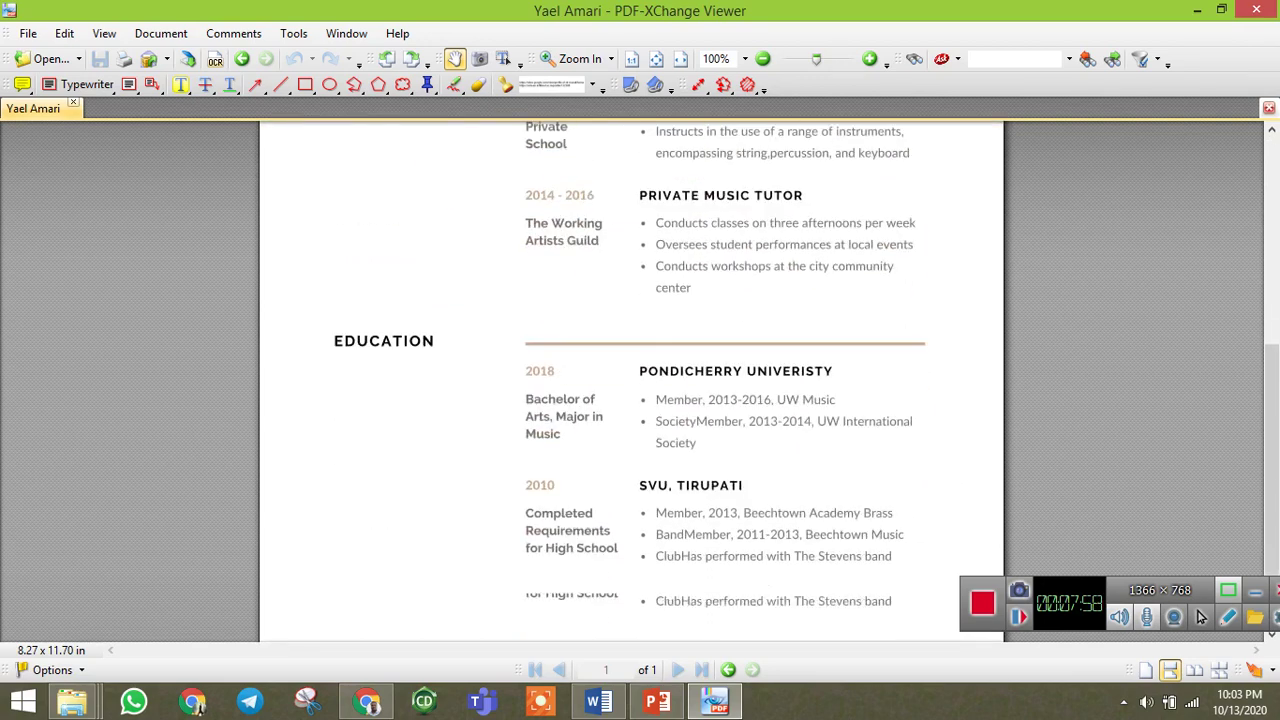
scroll(630, 380, up, 5)
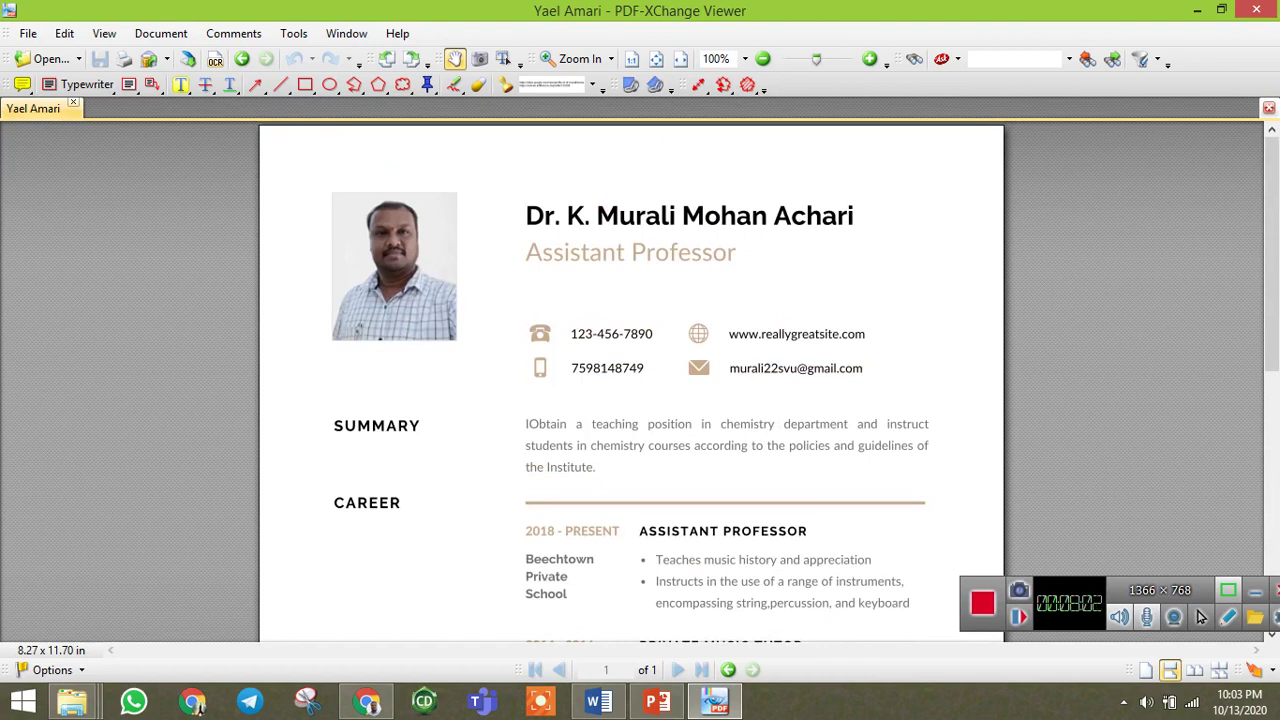
scroll(630, 380, down, 5)
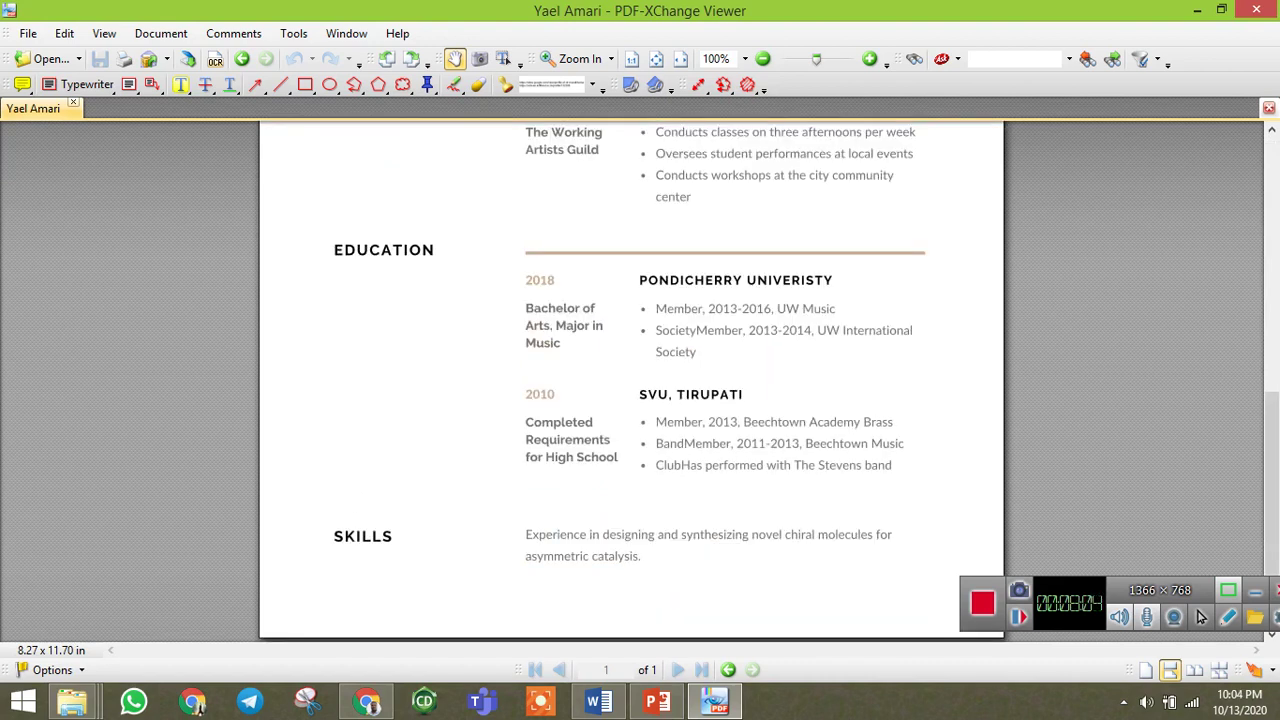
scroll(1201, 617, up, 5)
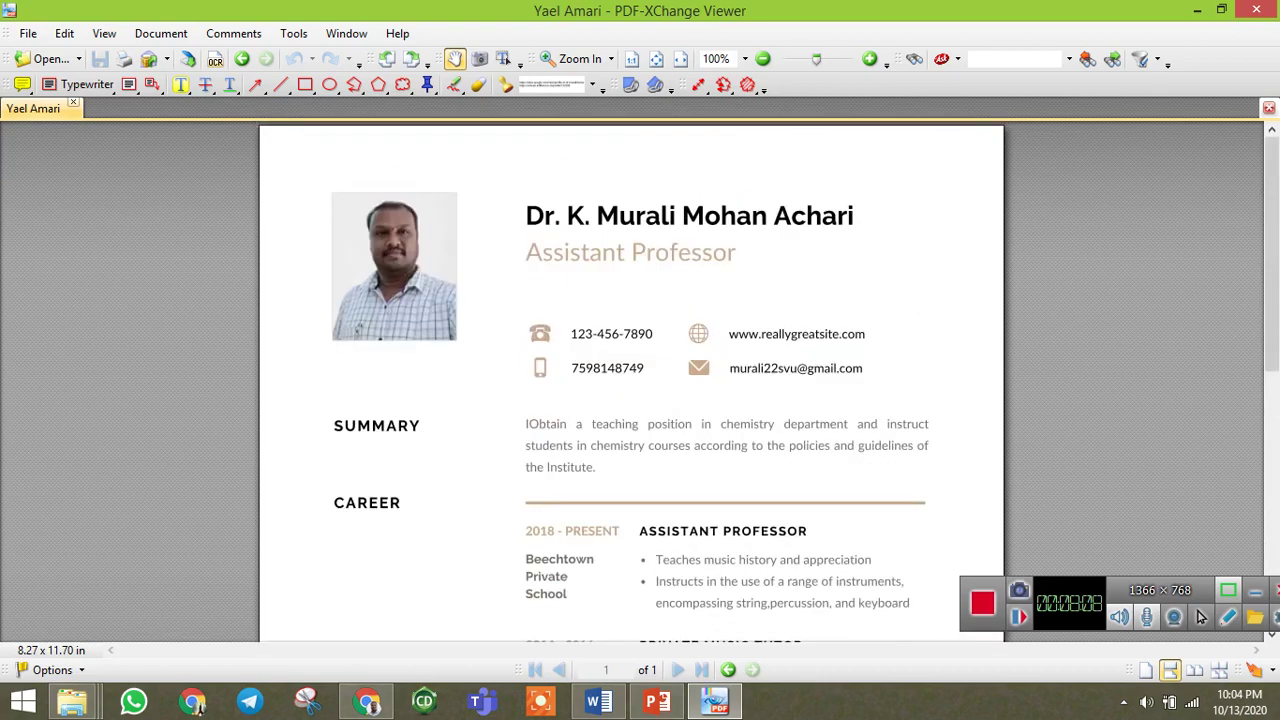
scroll(1201, 617, down, 5)
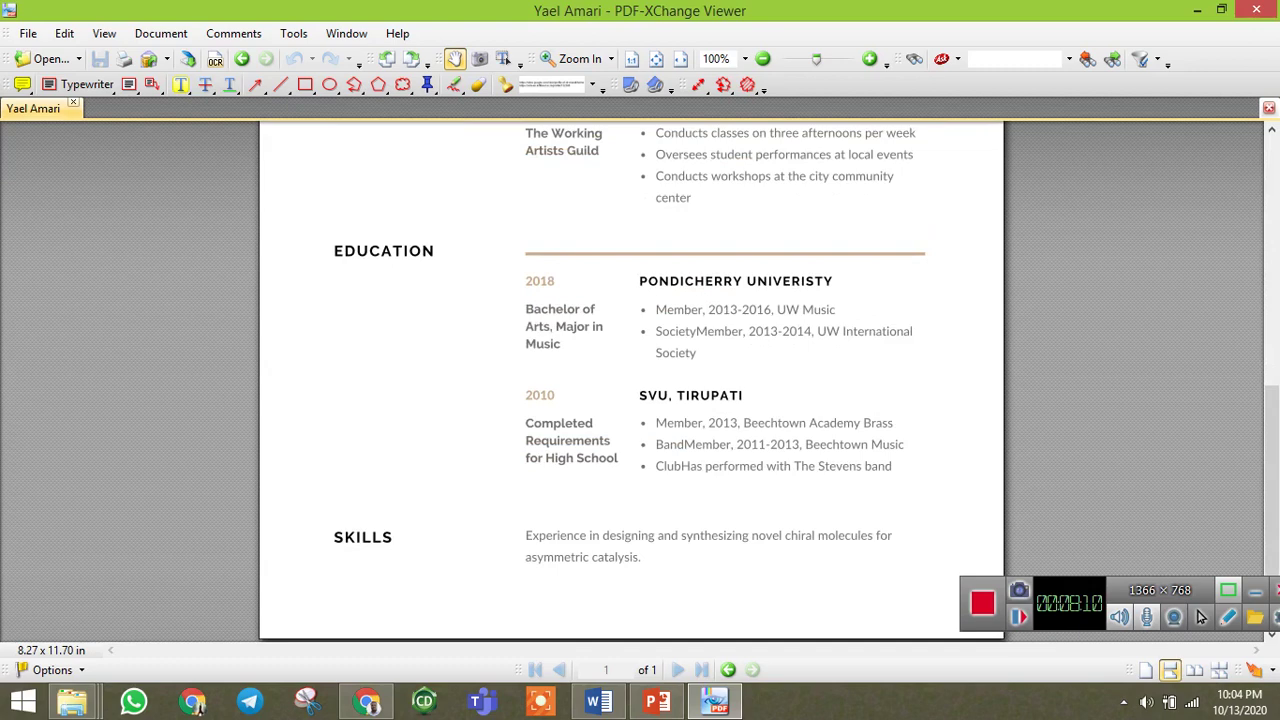
scroll(1201, 617, up, 5)
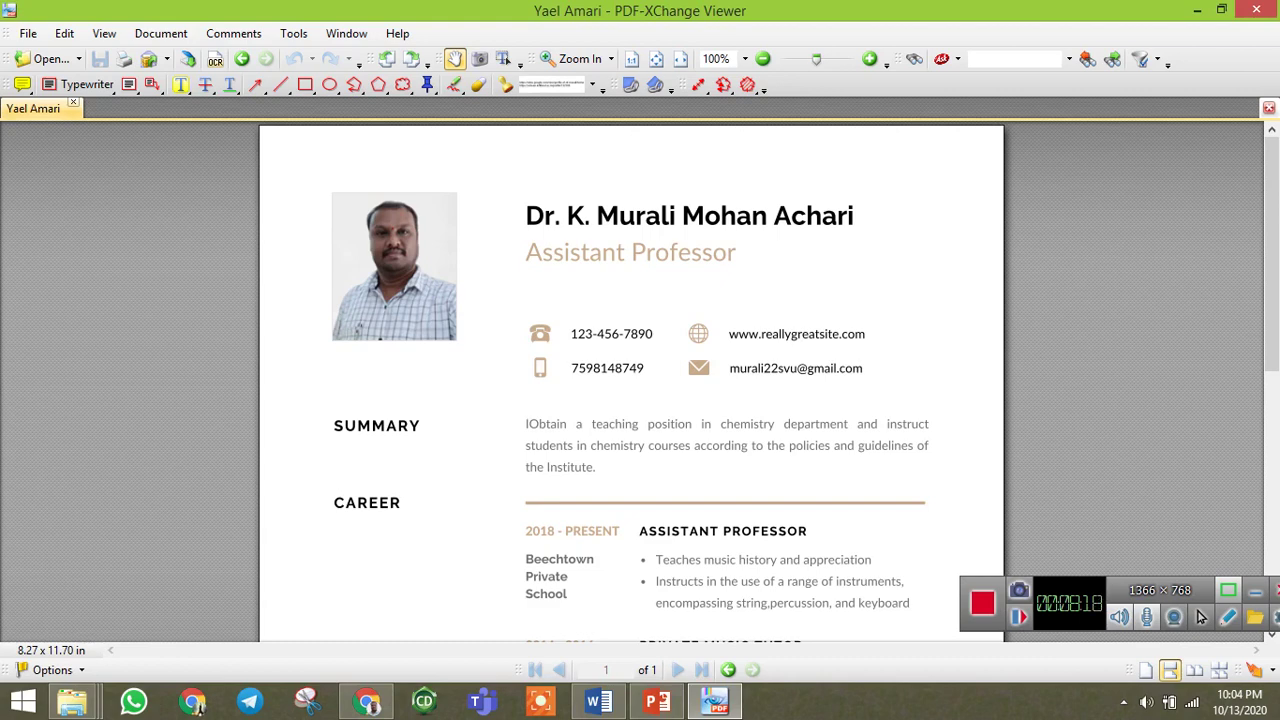
scroll(1201, 617, down, 5)
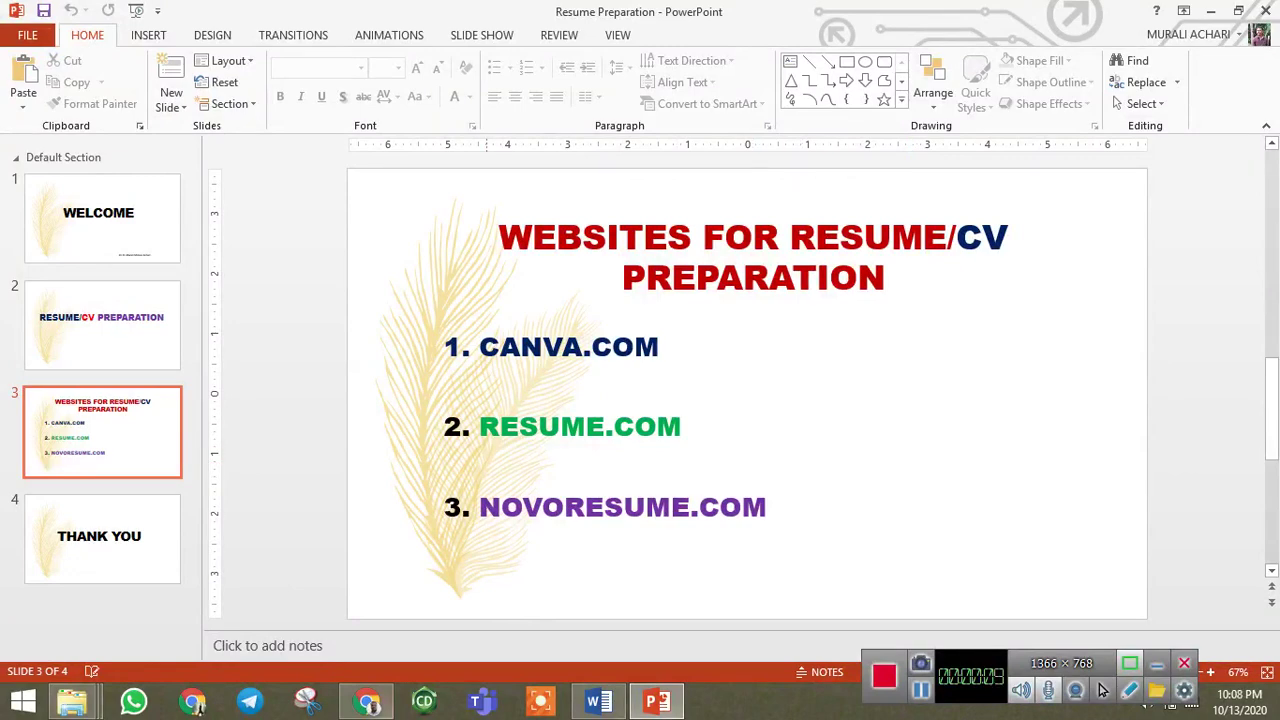
click(367, 700)
Load resume.com and open Build a Resume from the site footer.
text(re)
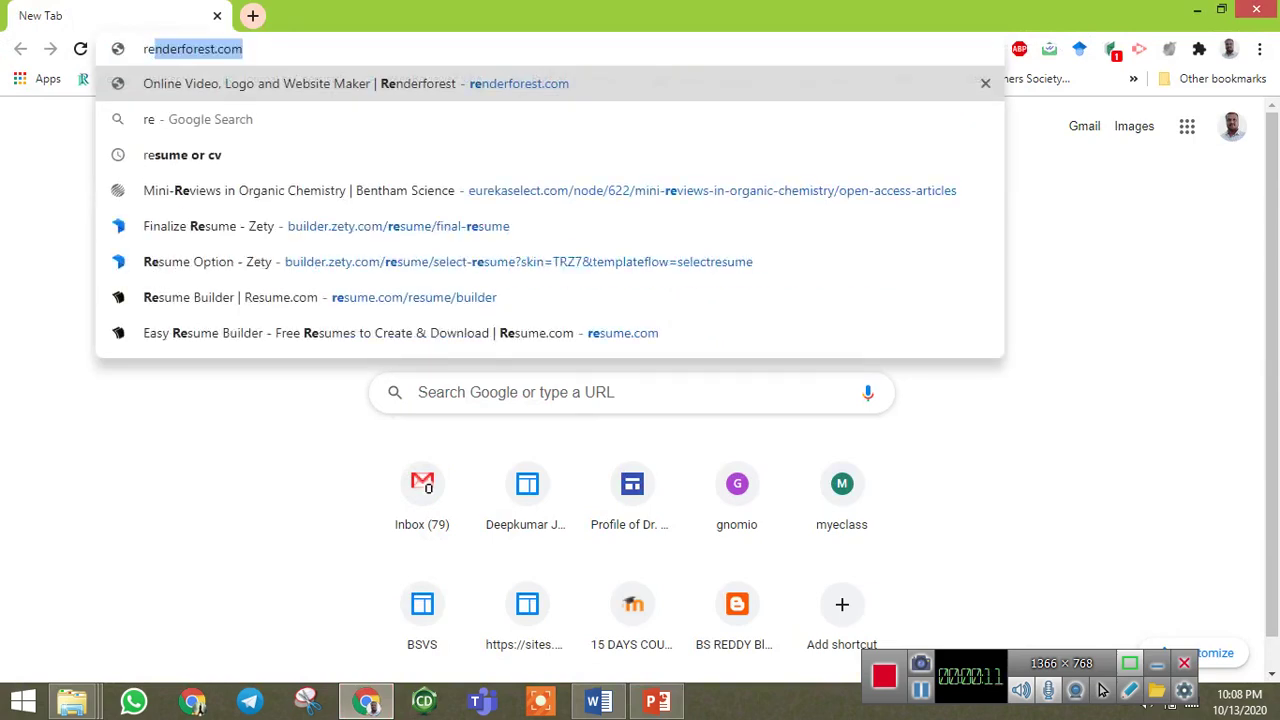
text(sume.com)
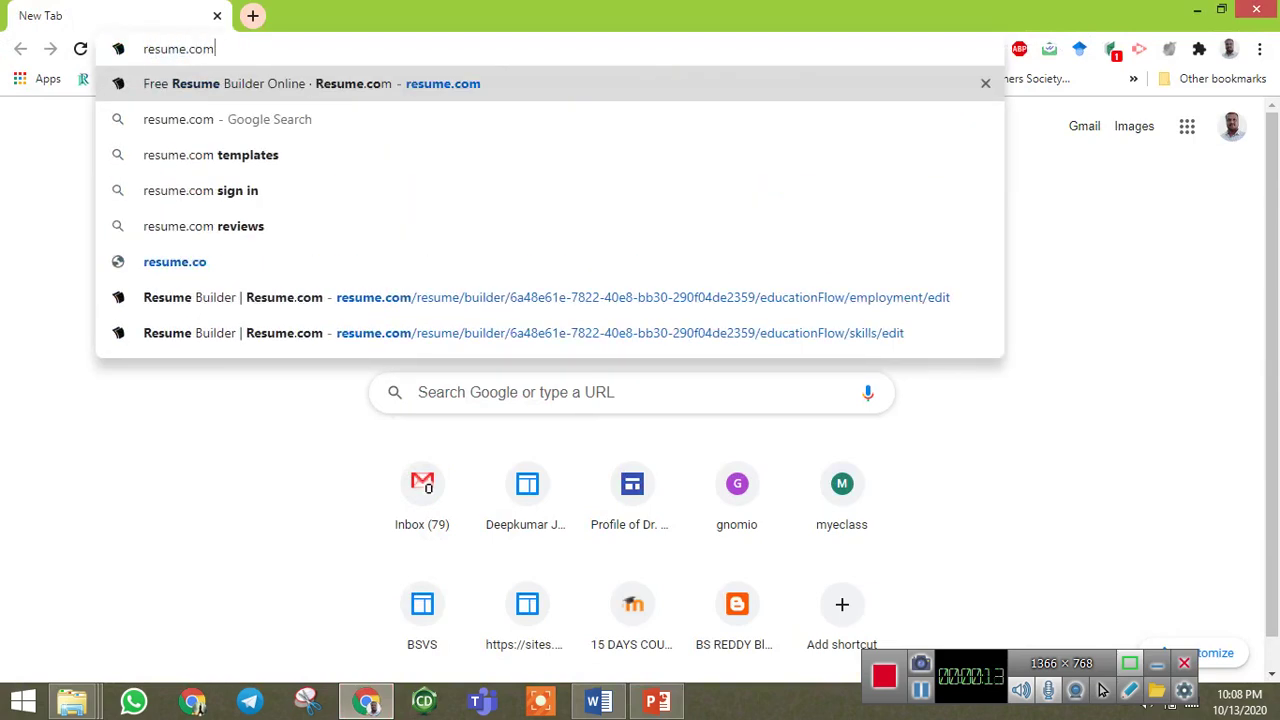
key(Return)
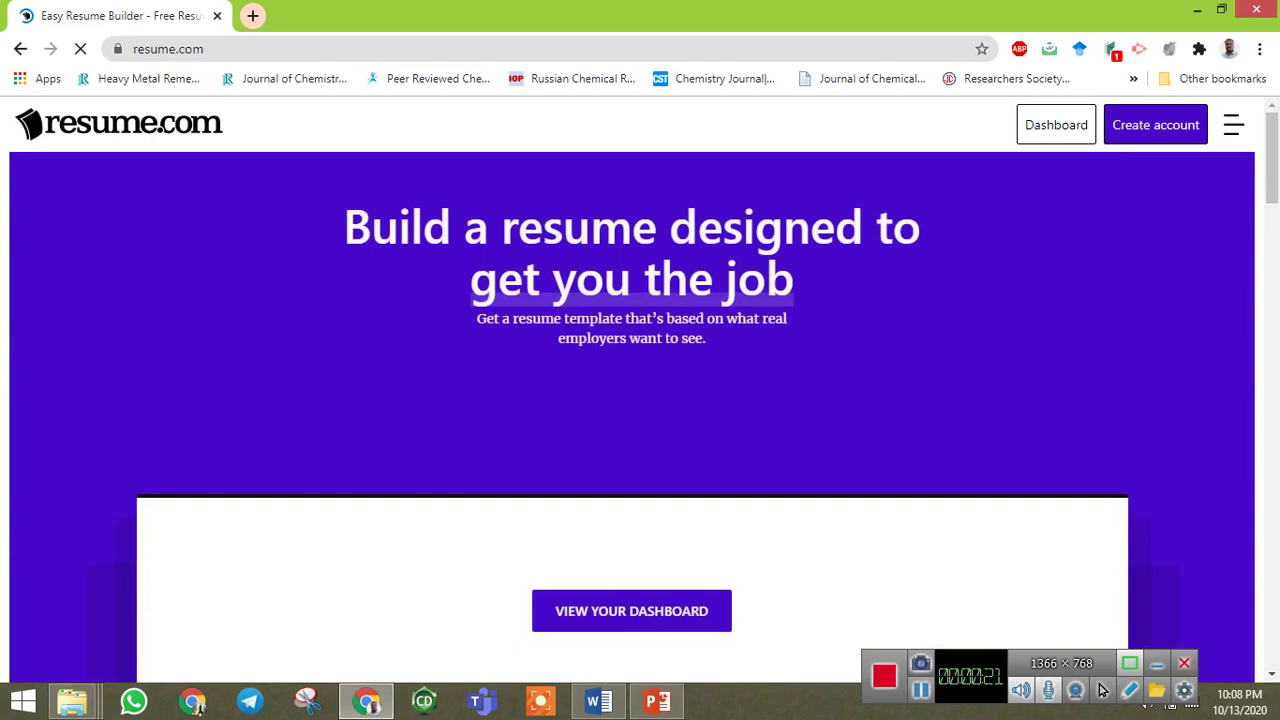
scroll(1101, 690, down, 8)
scroll(1101, 690, up, 8)
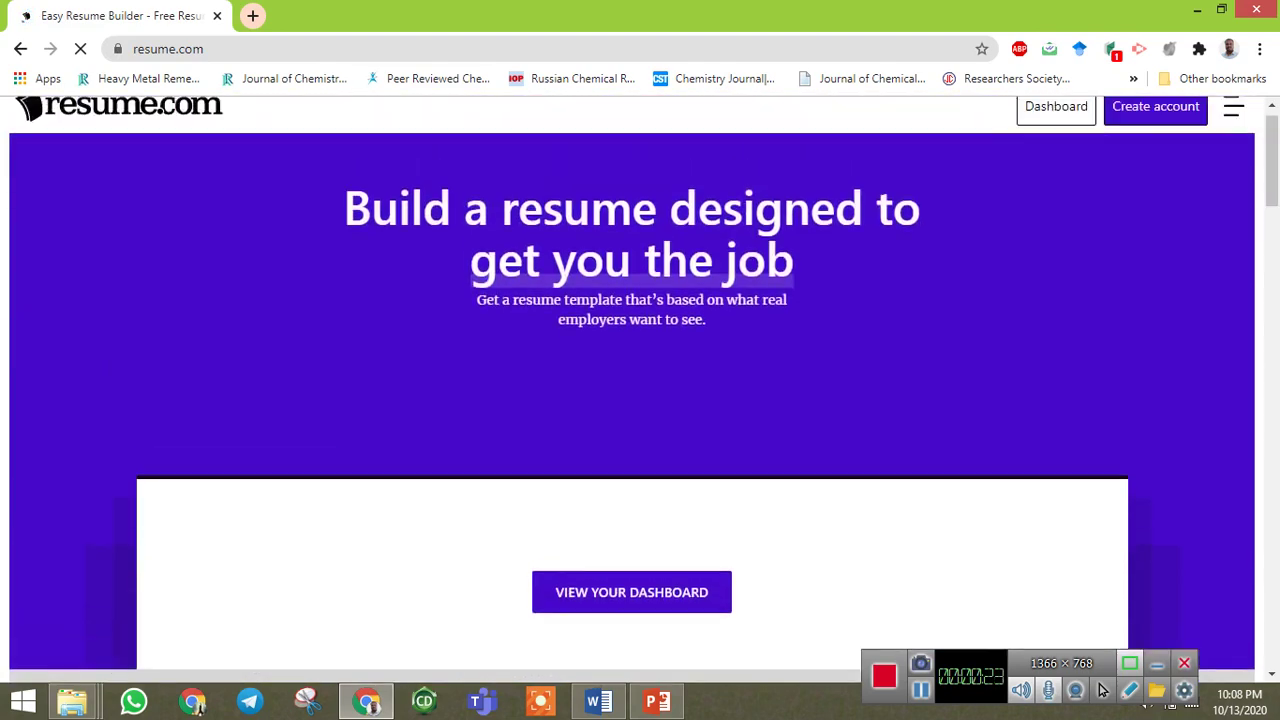
scroll(1101, 690, down, 15)
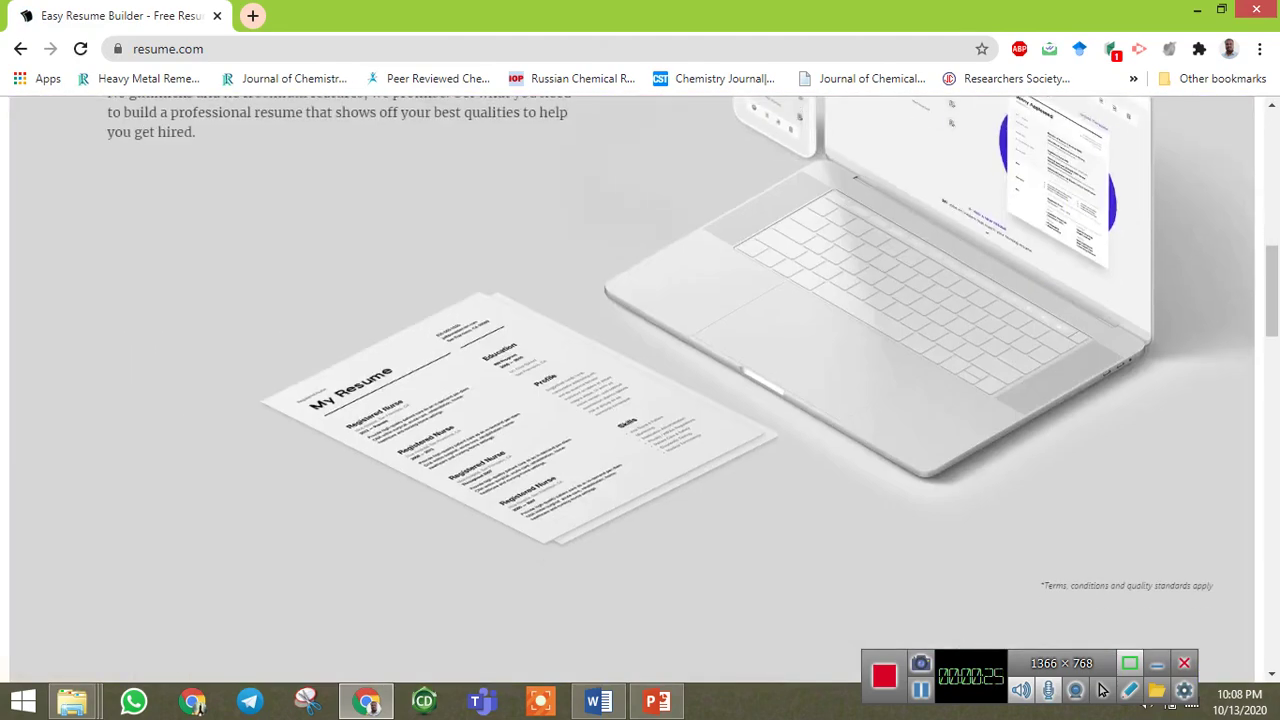
scroll(1101, 690, down, 6)
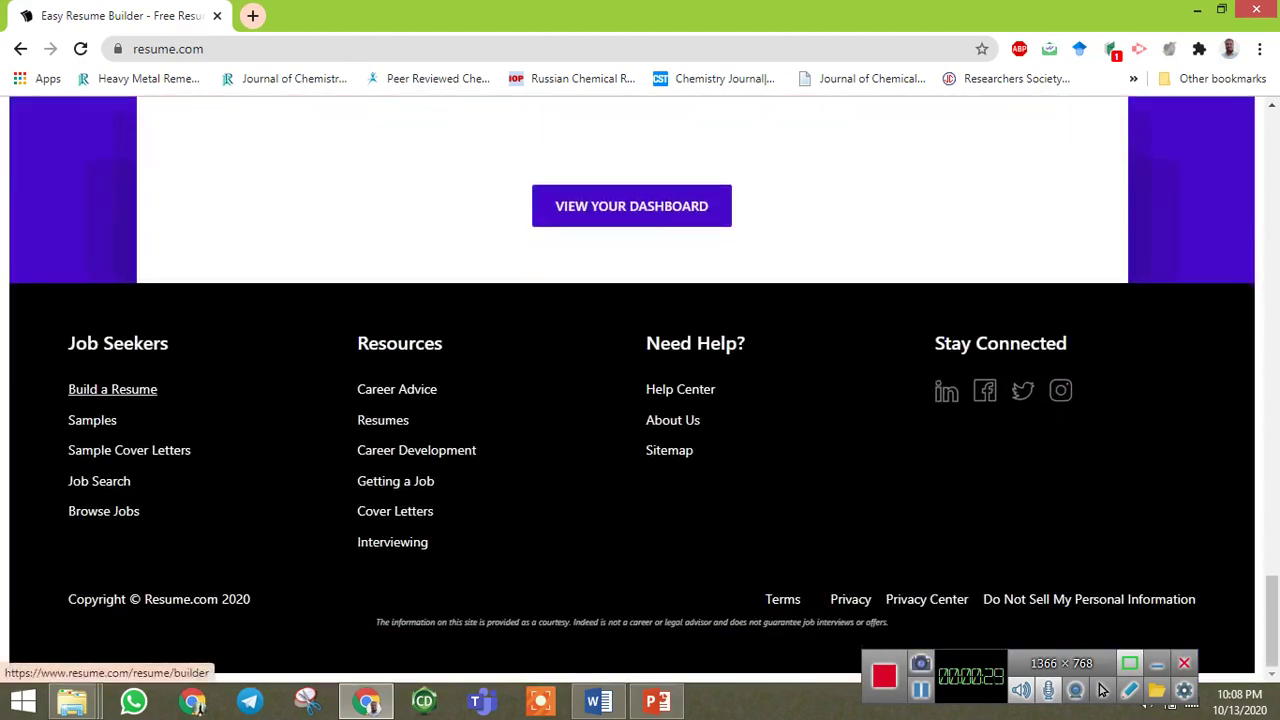
click(130, 390)
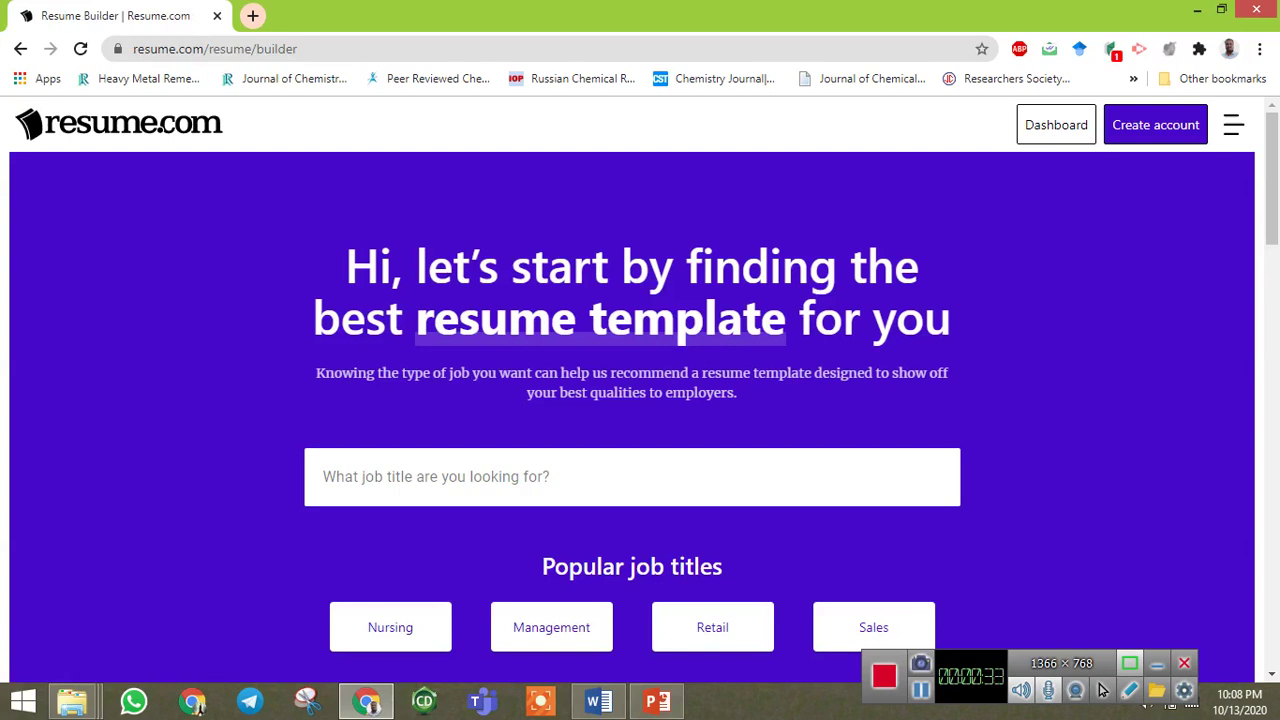
Search for templates using 'teaching' as the job title.
scroll(1101, 690, down, 2)
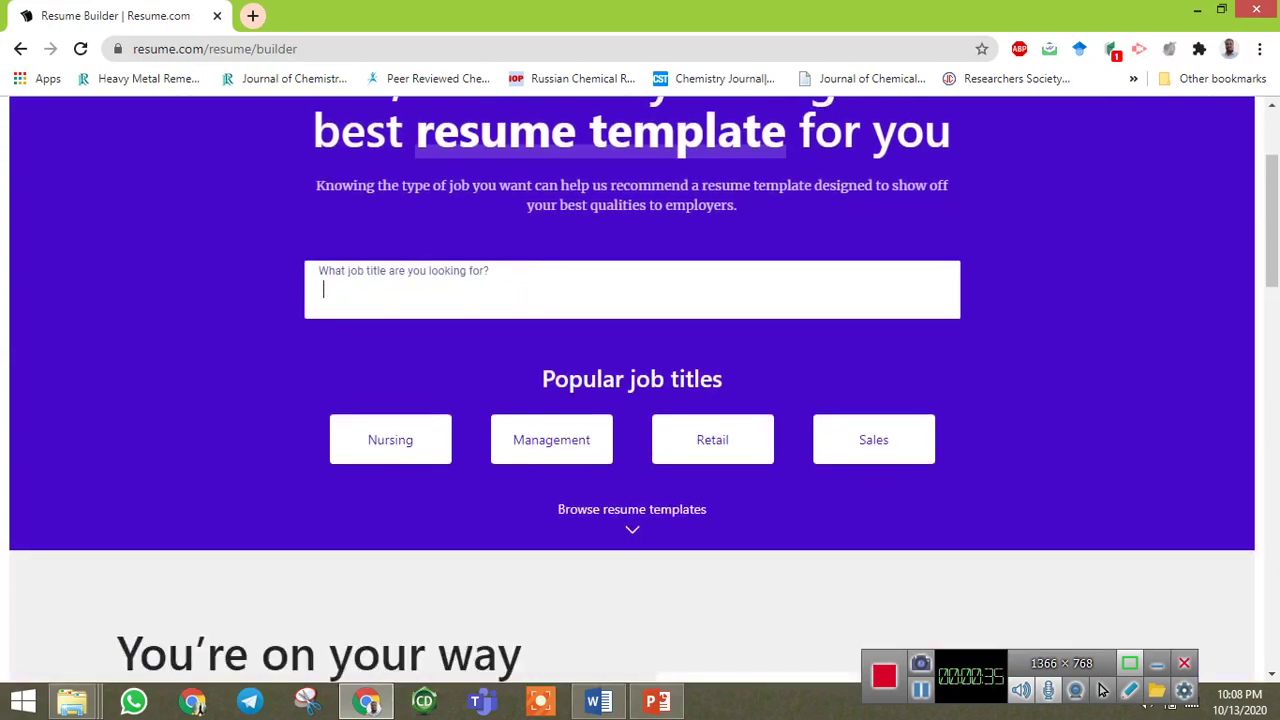
text(eachinf)
key(BackSpace)
text(g)
key(Return)
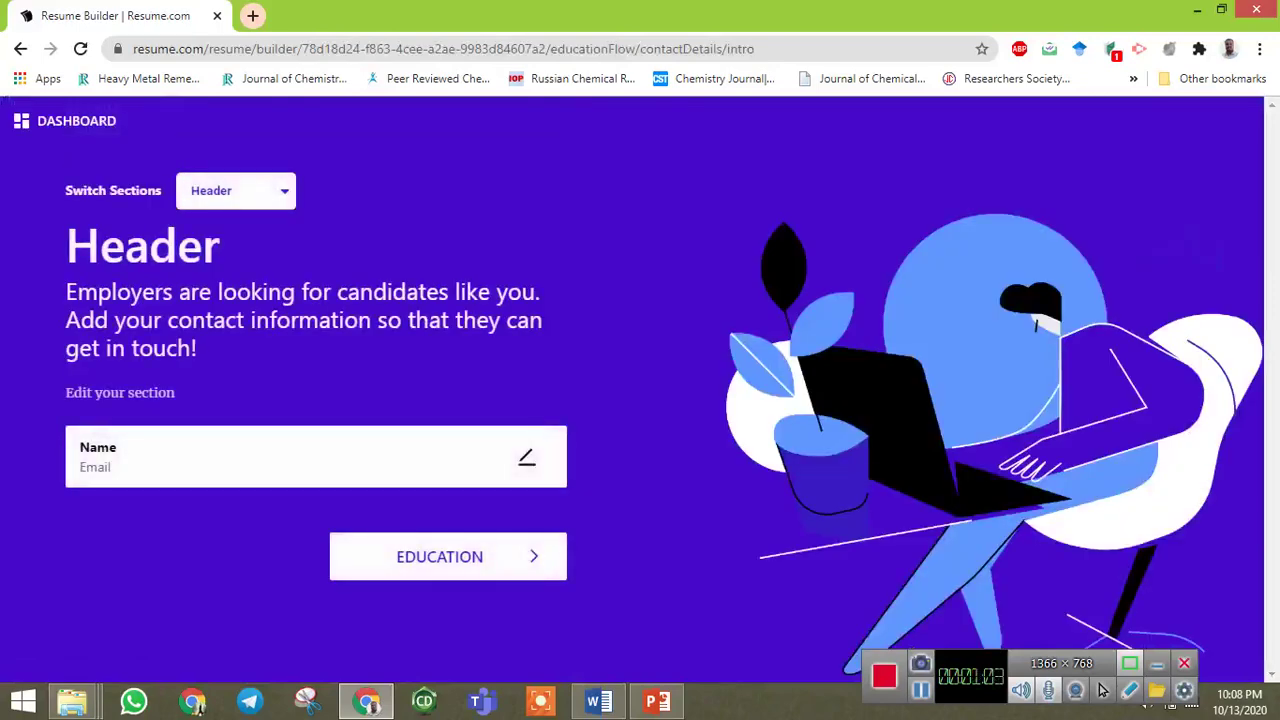
Enter the person's first and last name in the contact details.
click(527, 457)
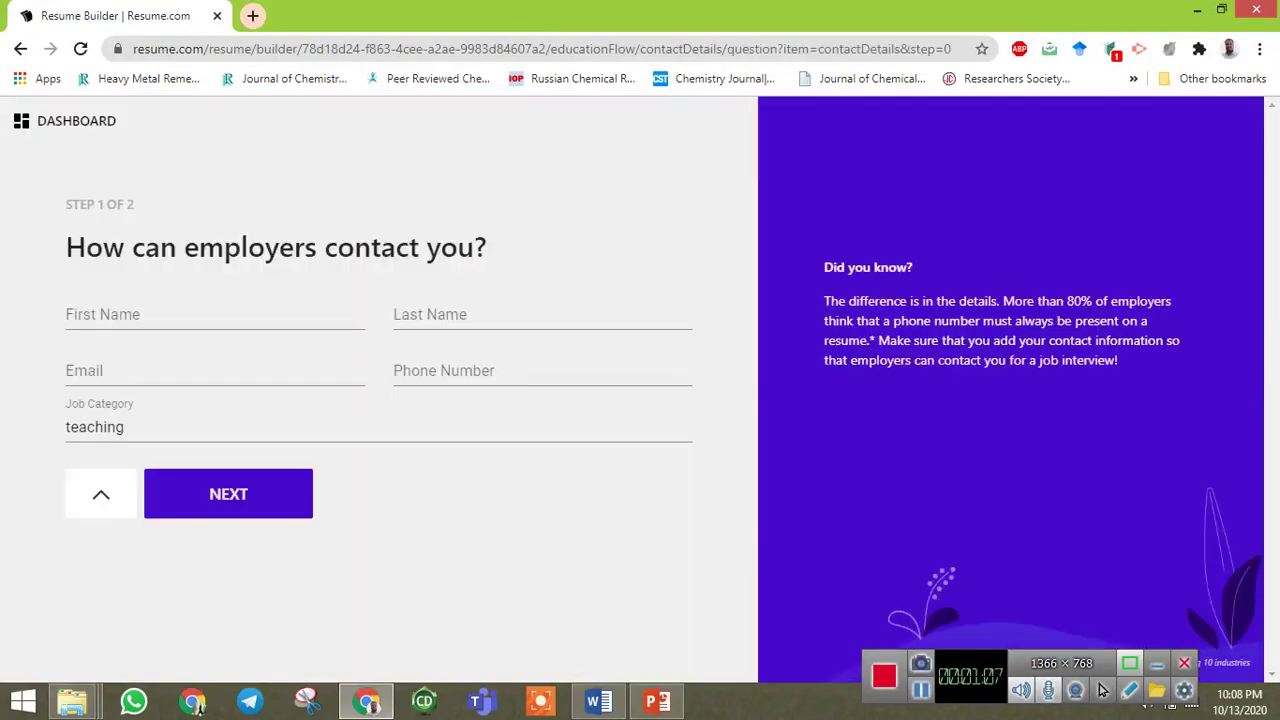
click(200, 316)
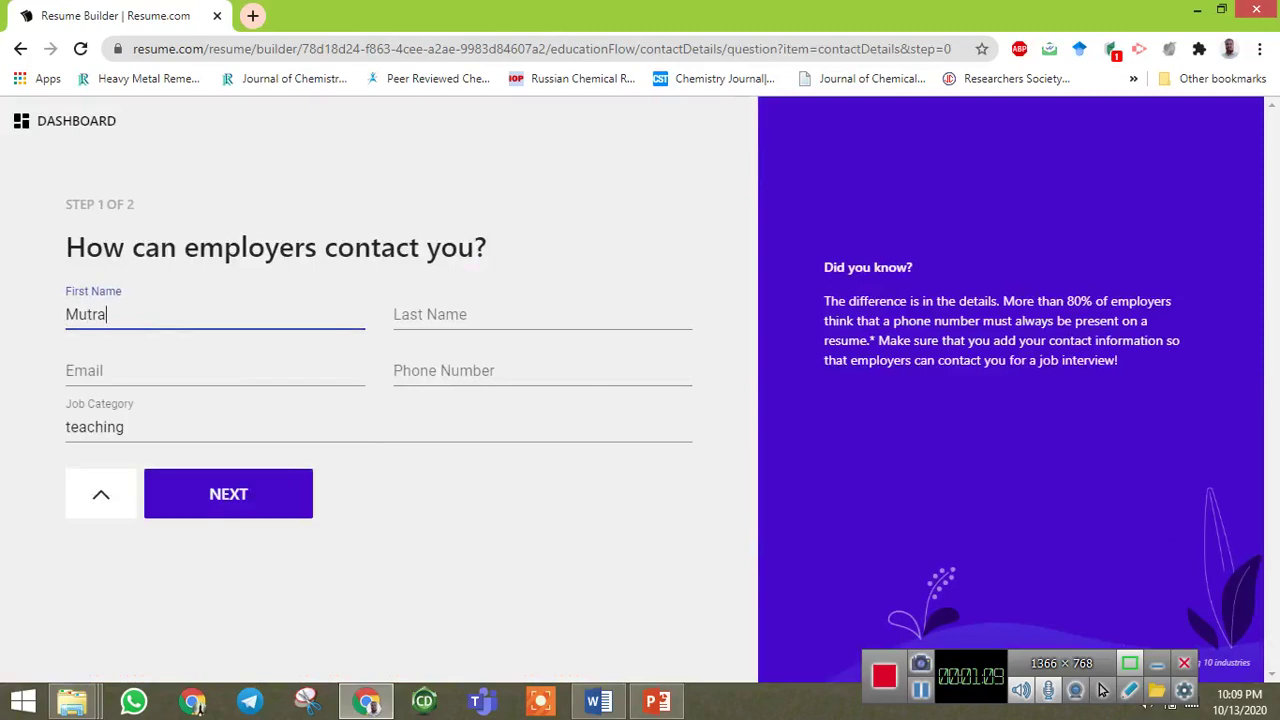
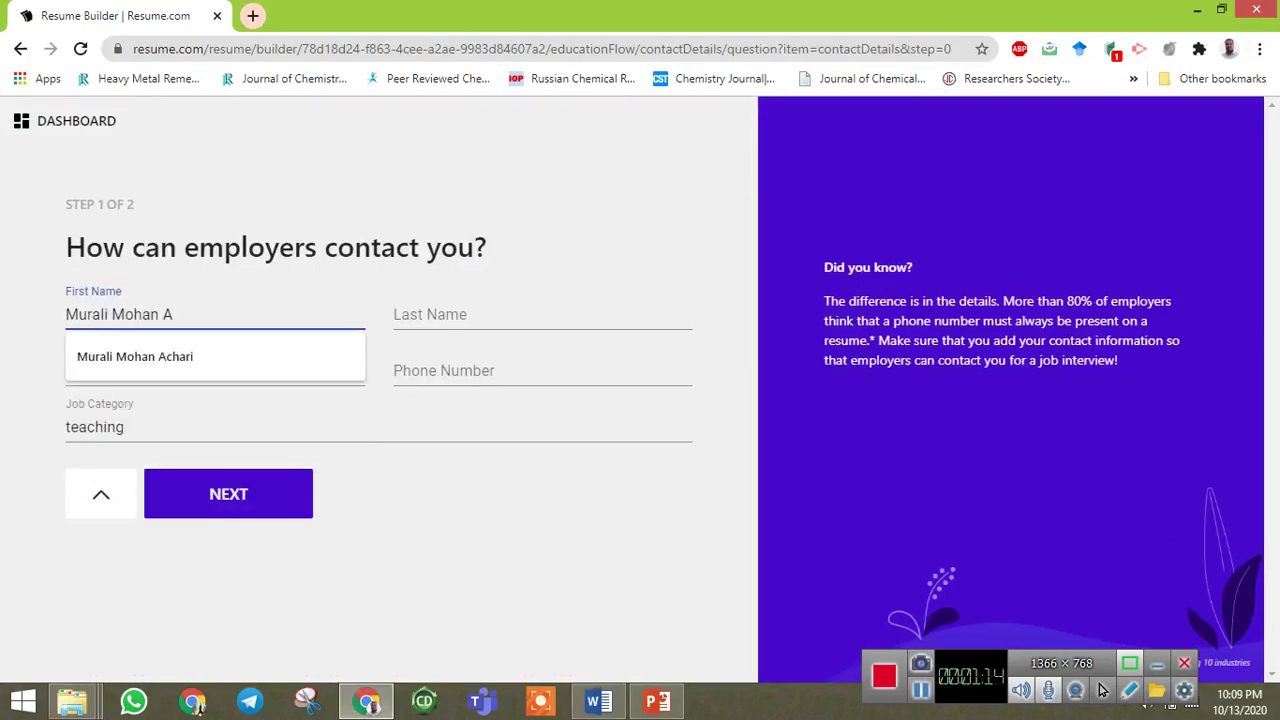
key(Down)
key(Return)
key(Tab)
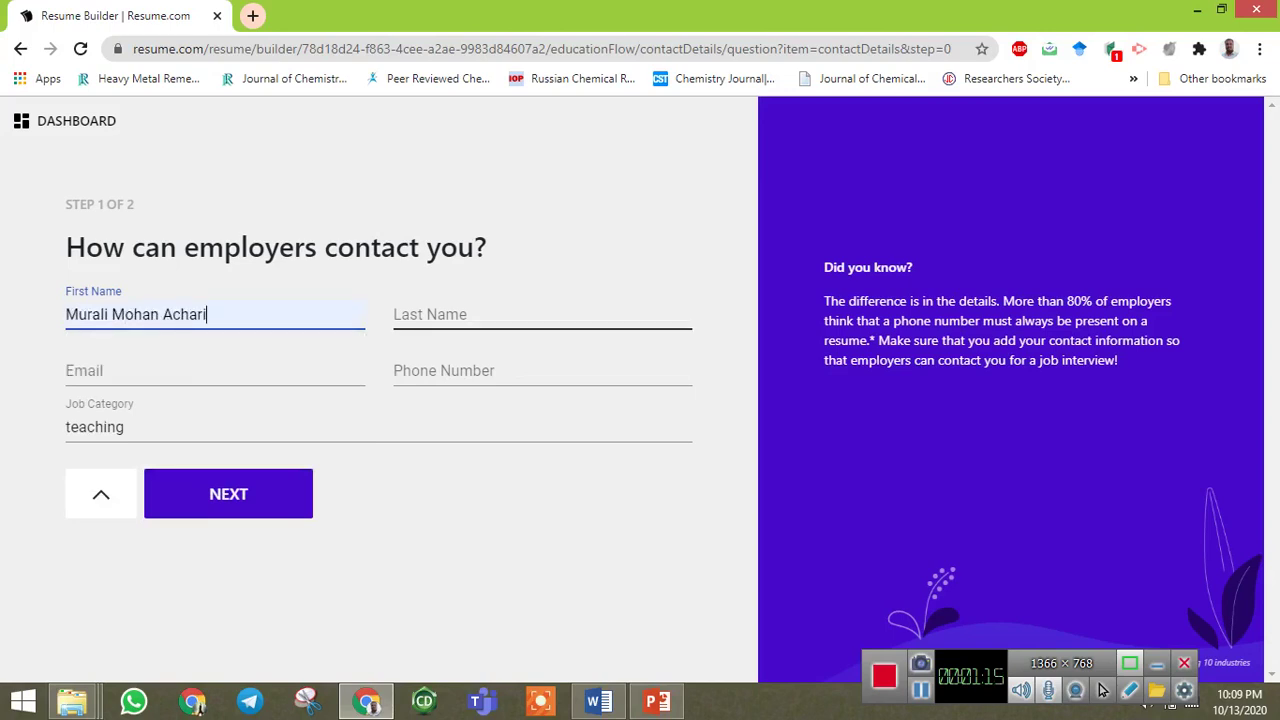
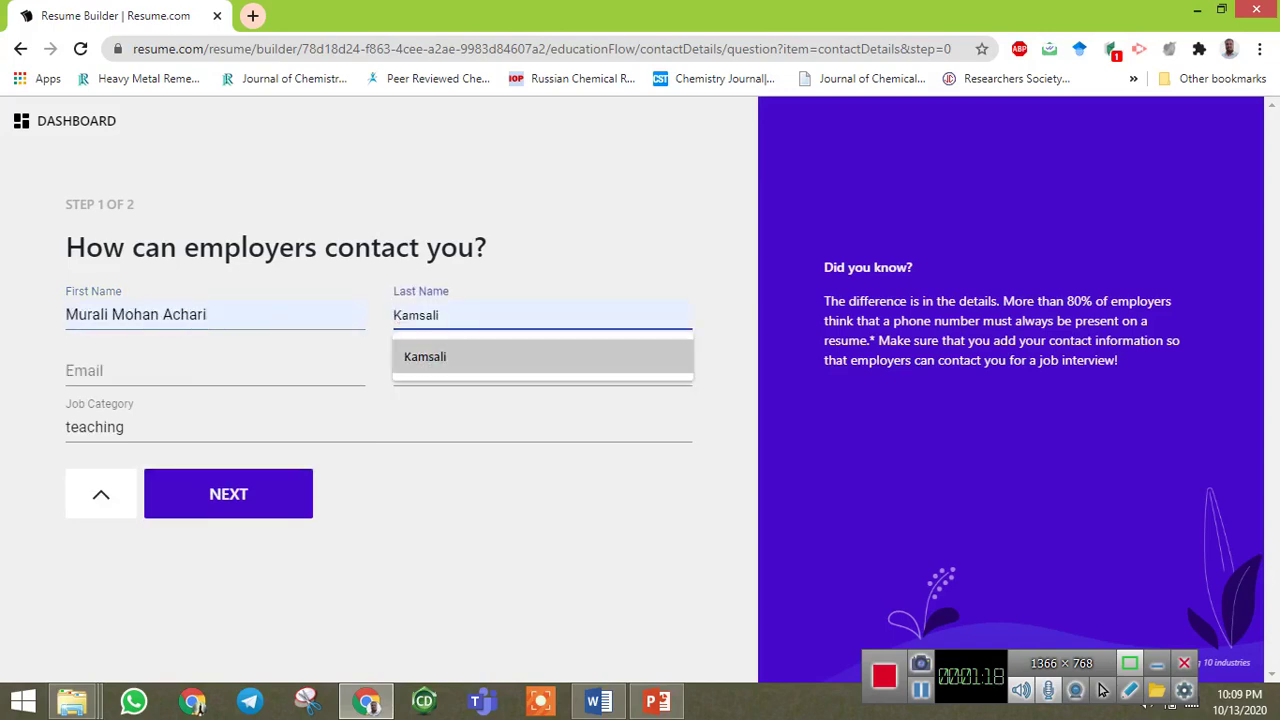
key(Escape)
Add the e-mail address and phone number, set job category to 'Teaching', and continue.
key(Tab)
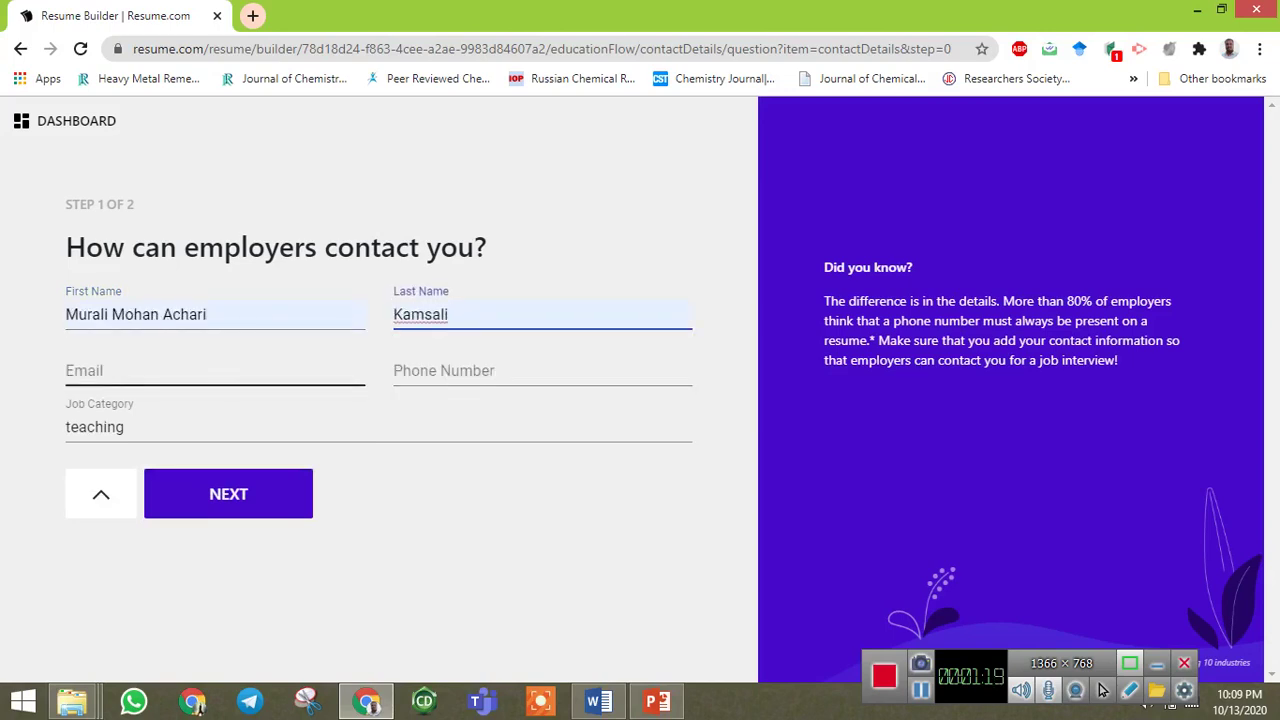
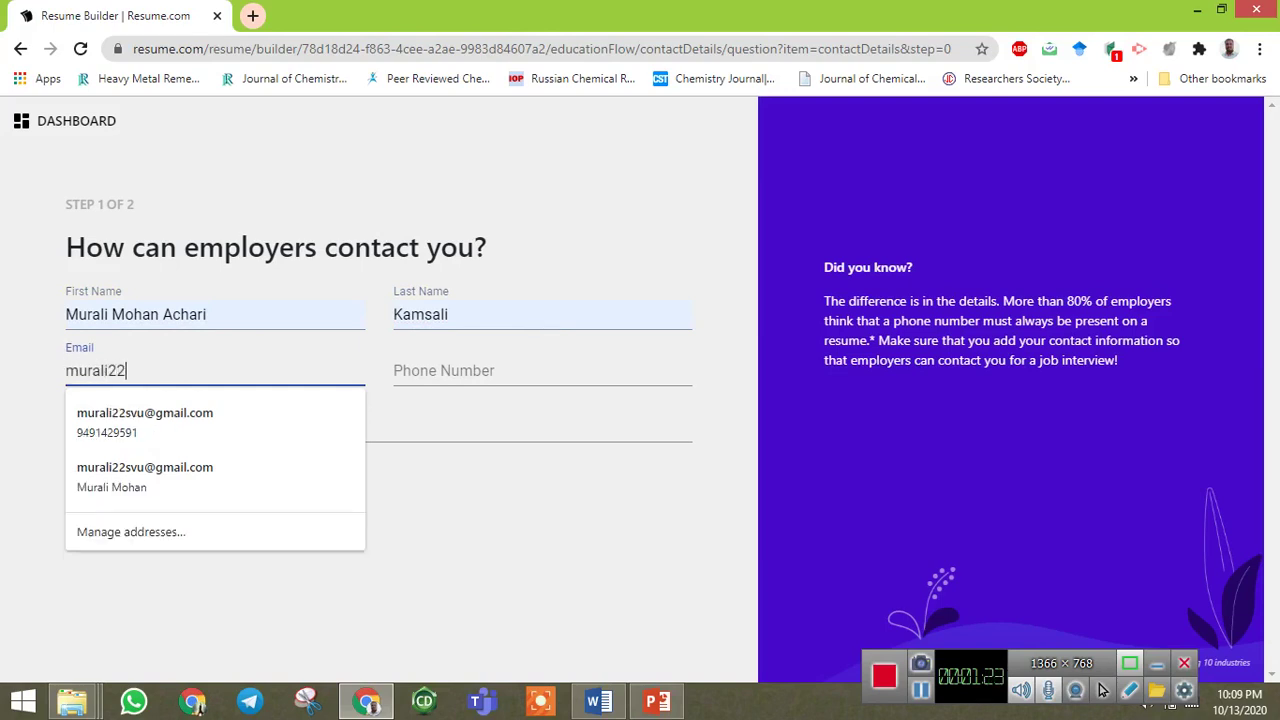
key(Tab)
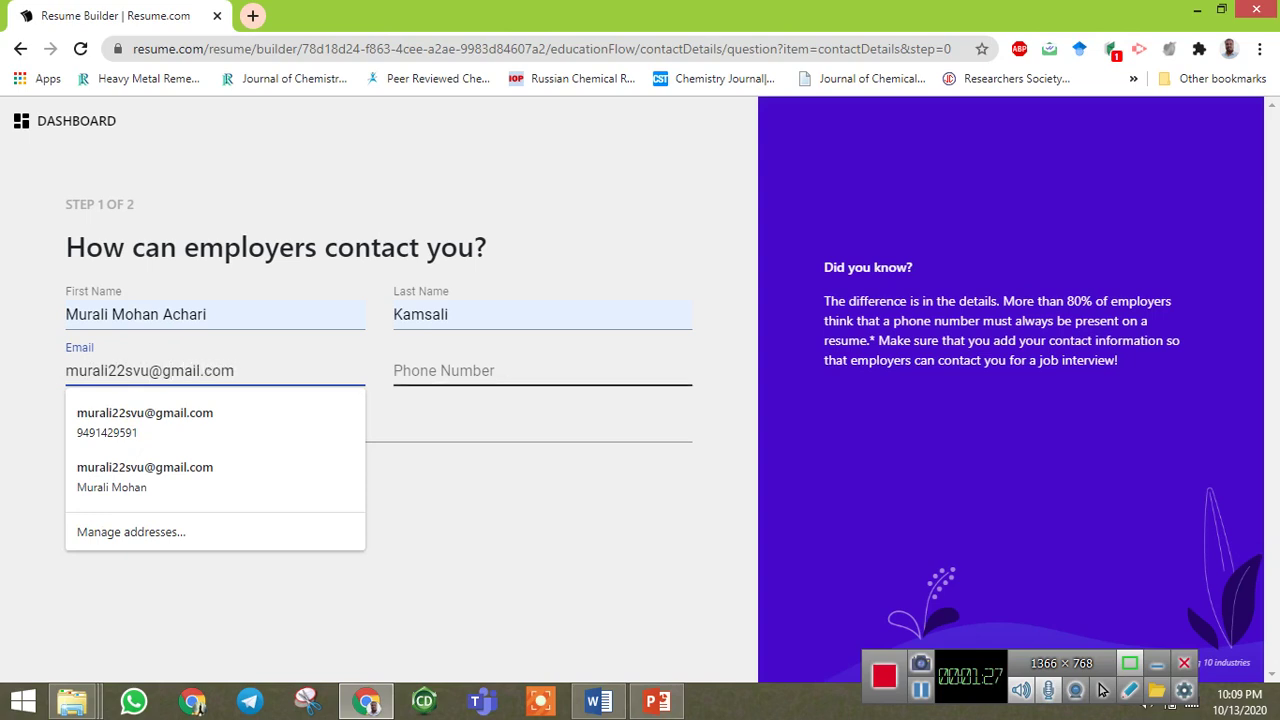
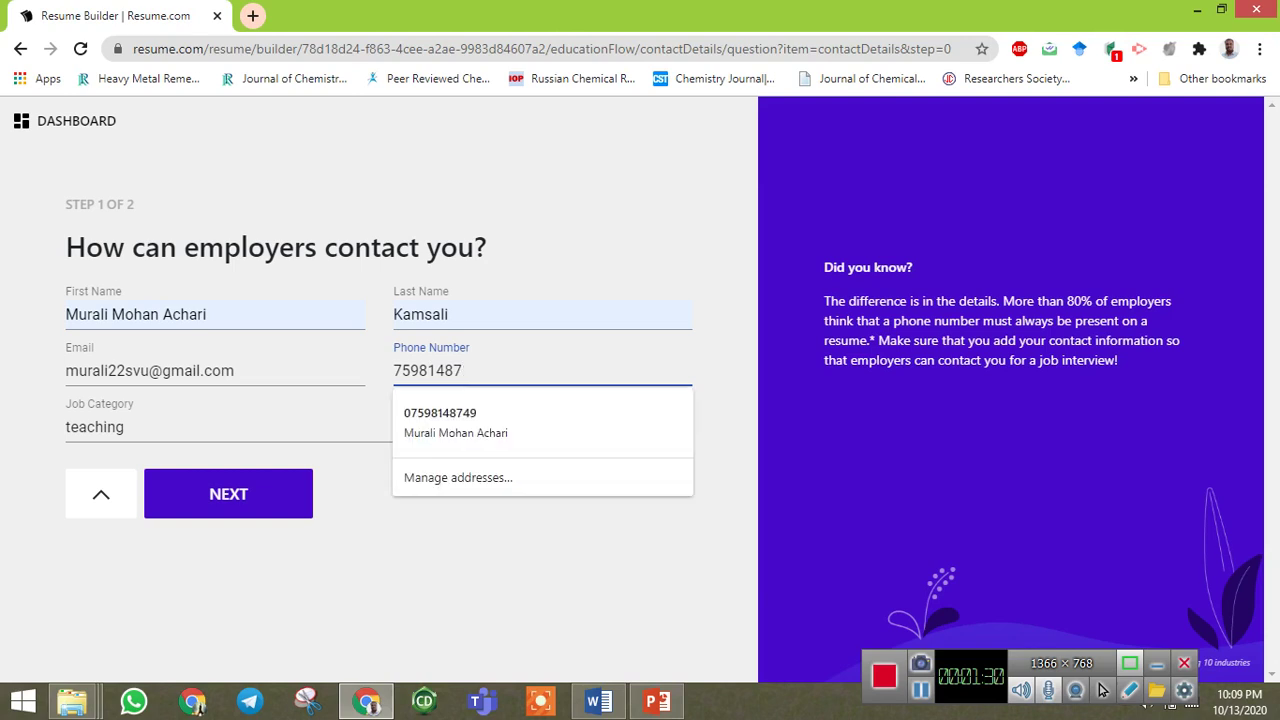
key(Tab)
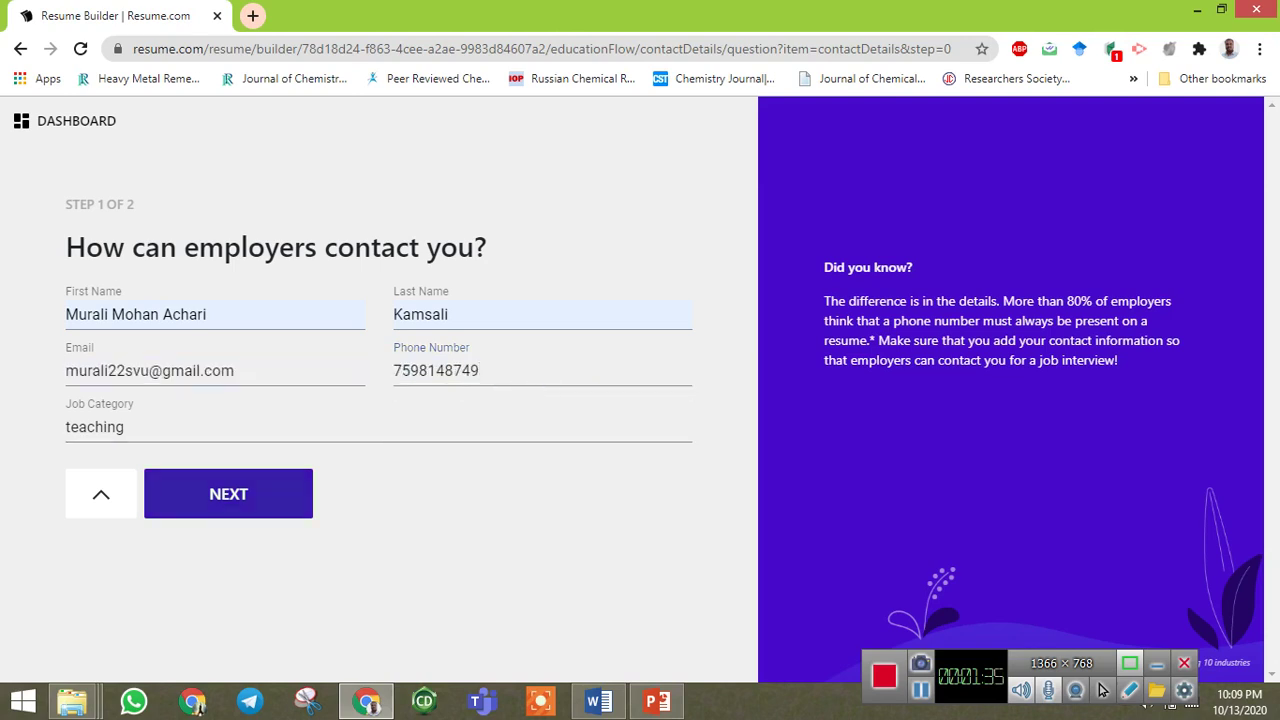
key(Tab)
key(Delete)
text(T)
key(Return)
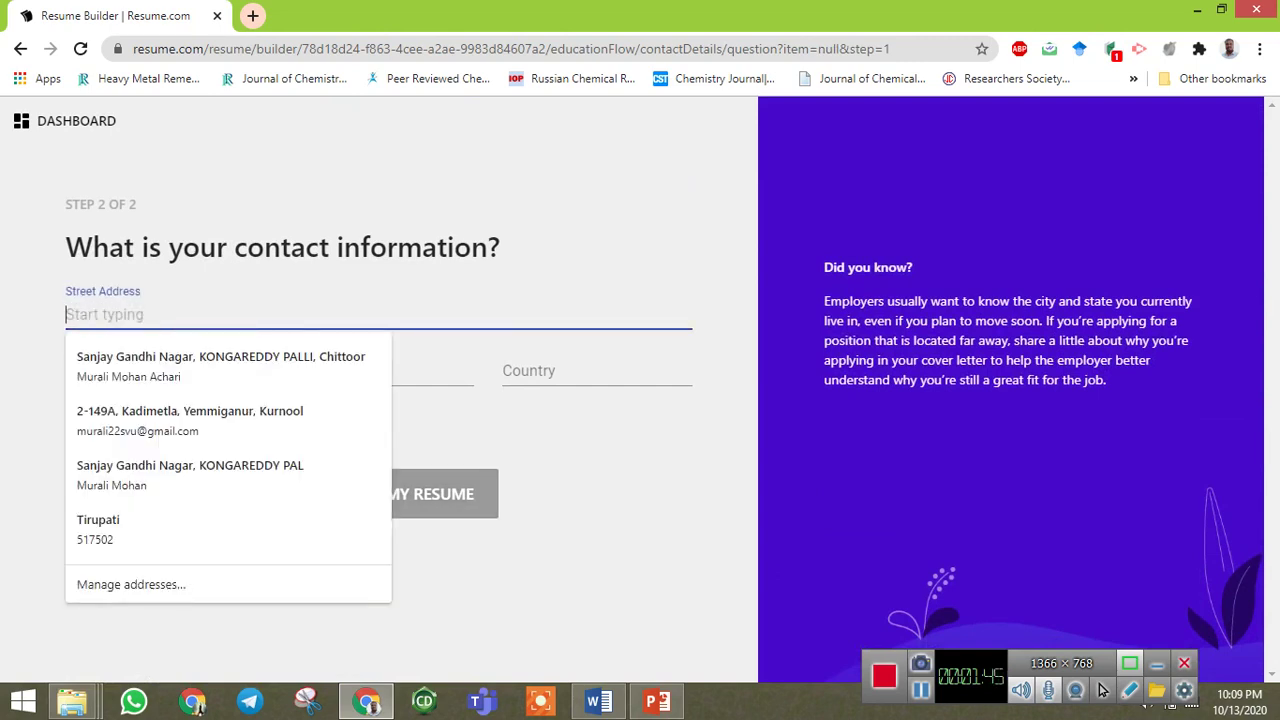
Enter the street address and city, filling state, country and postal code from a saved address.
text(SPMVV)
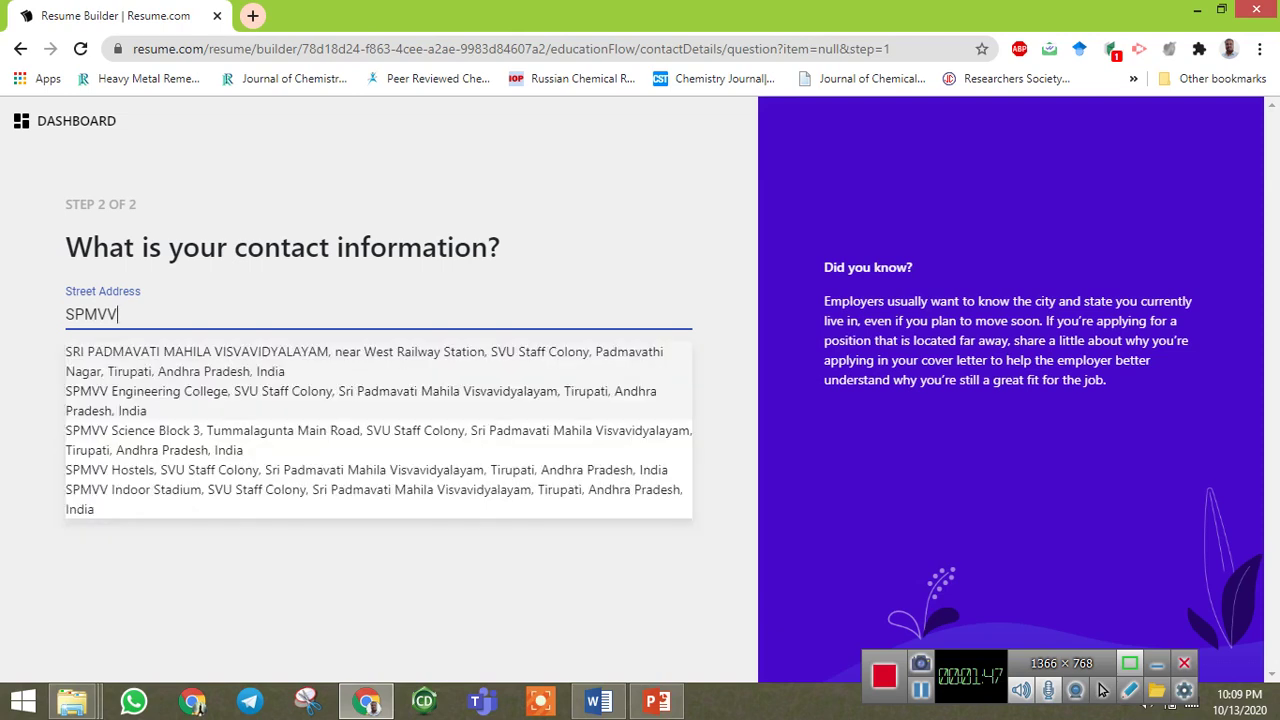
key(Tab)
text(TIRUPATI)
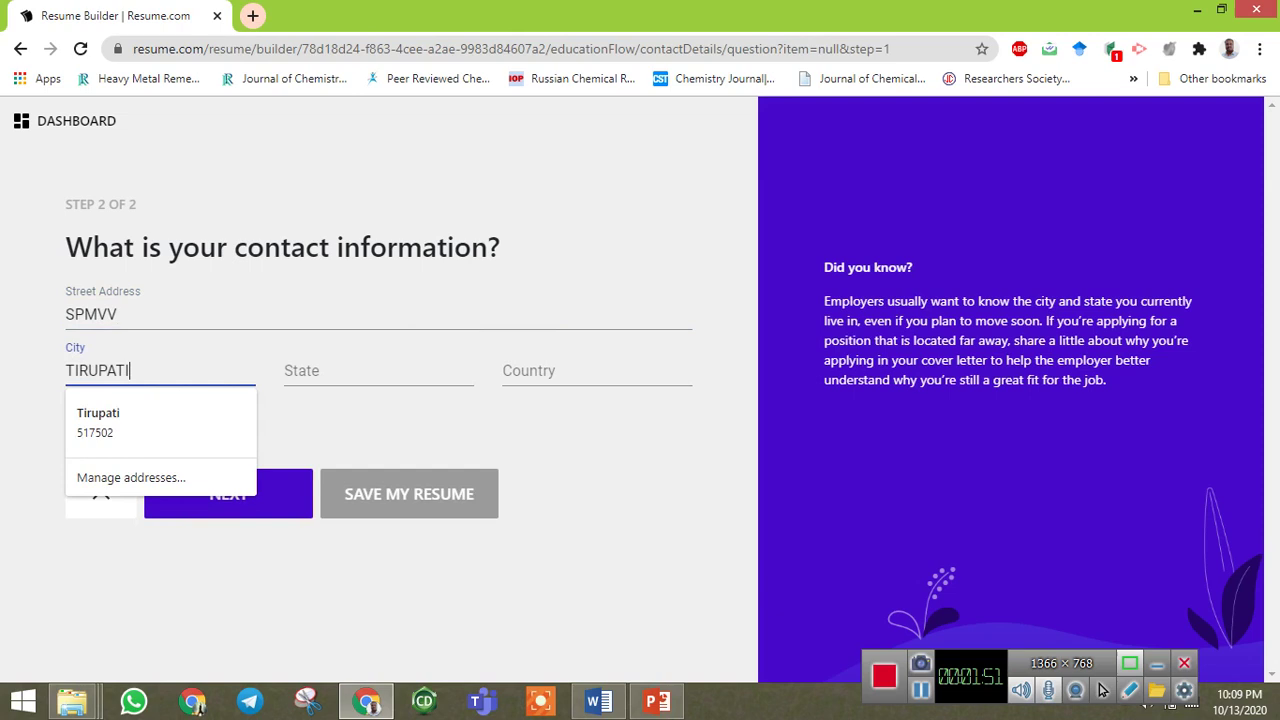
key(shift+Tab)
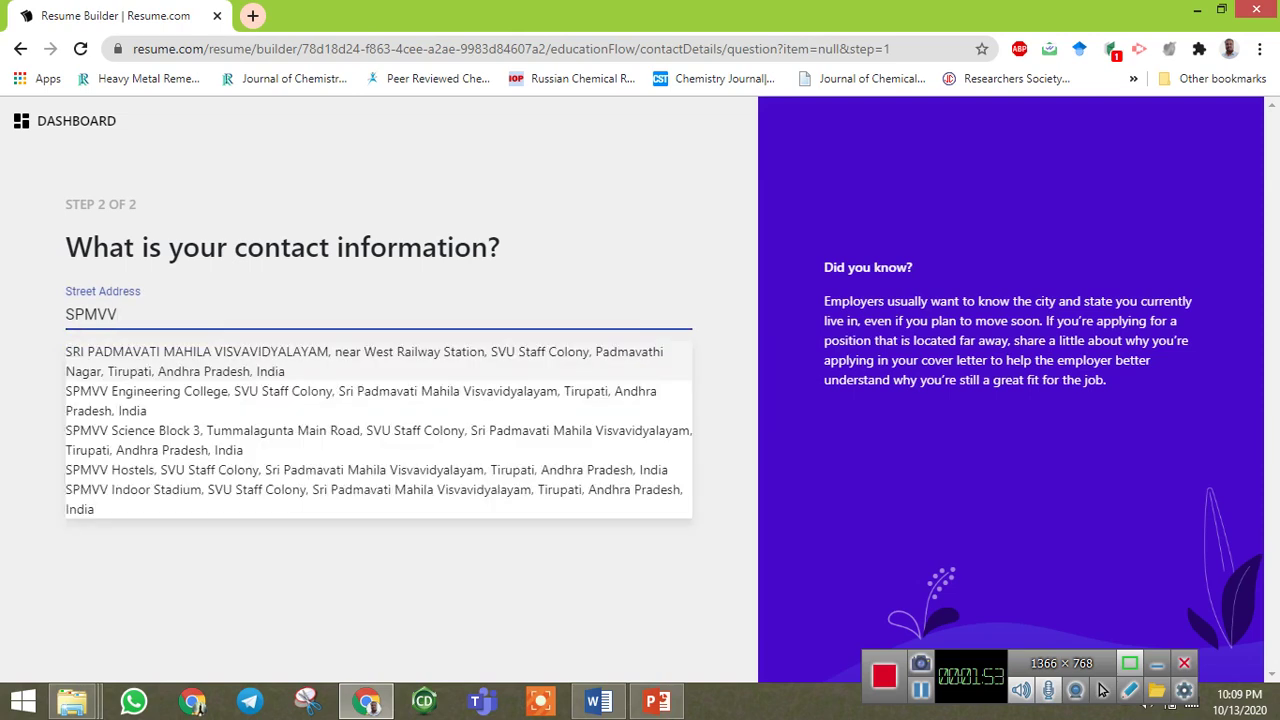
key(Tab)
key(Tab)
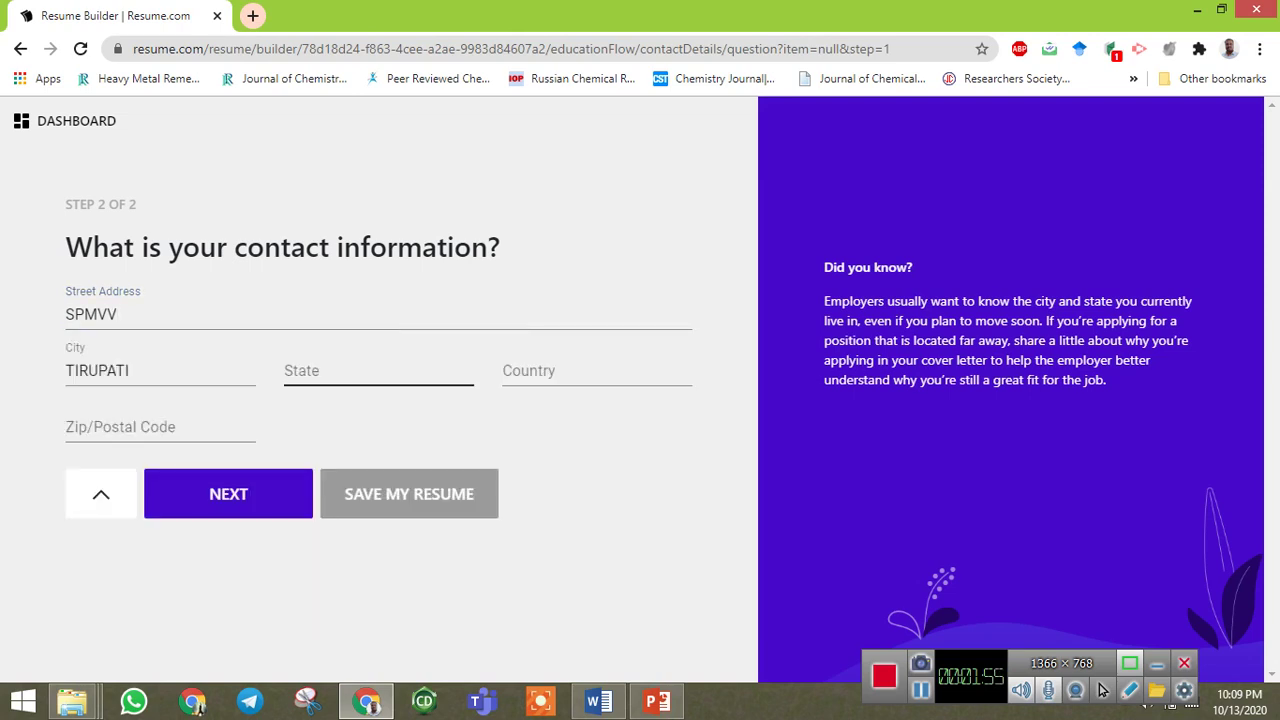
key(Down)
key(Down)
key(Return)
text(AN)
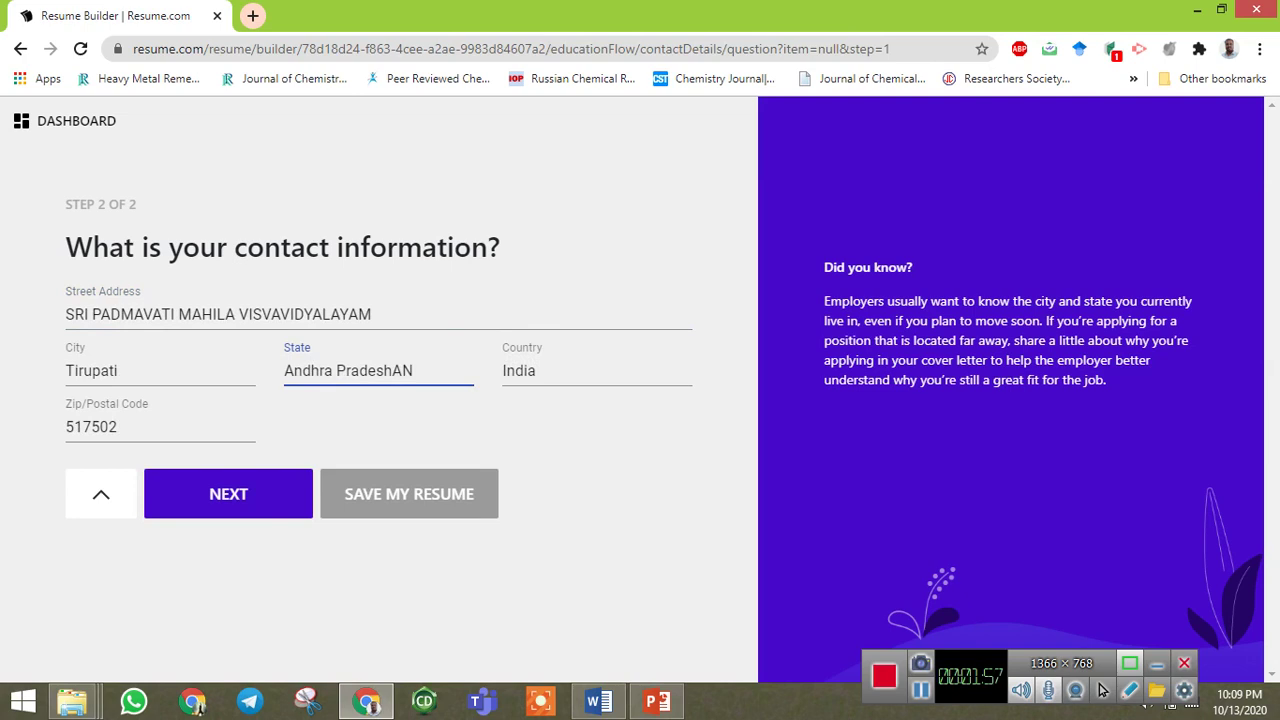
key(BackSpace)
key(BackSpace)
click(1102, 689)
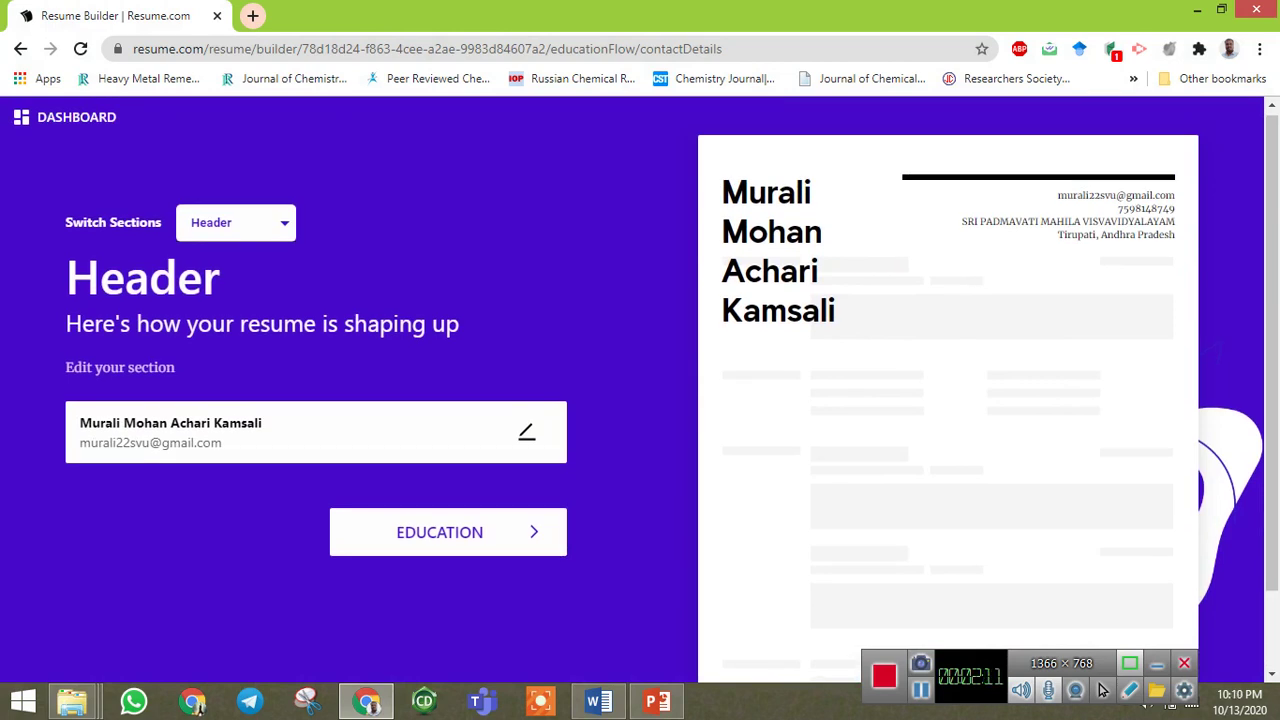
Prefix the header's first name with 'Dr.' and save the contact details.
click(527, 432)
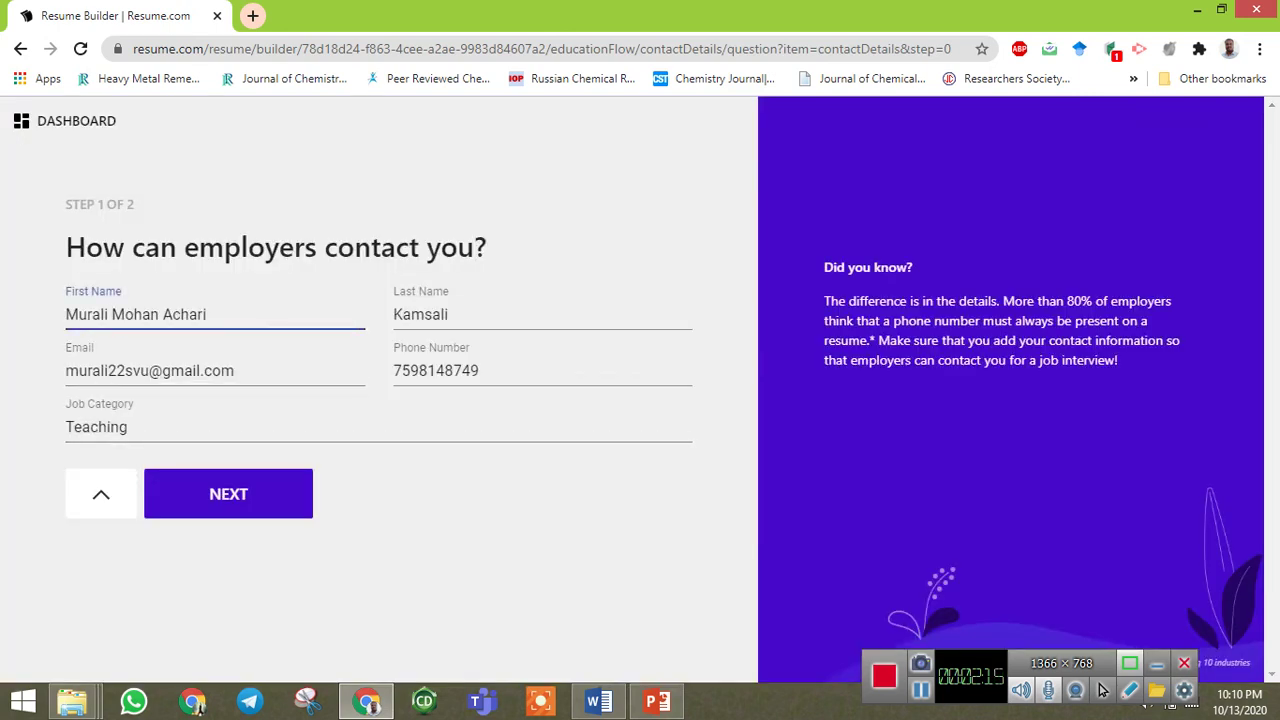
text(df)
key(BackSpace)
key(BackSpace)
text(Dr.)
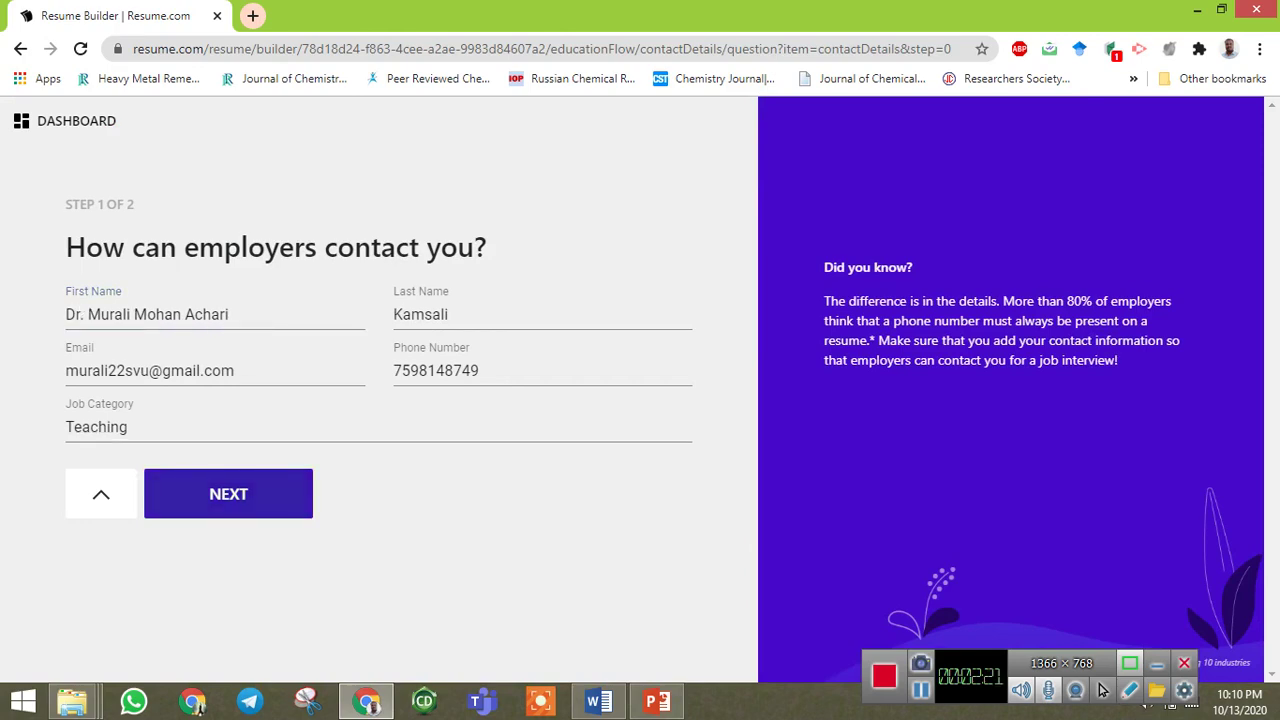
key(Return)
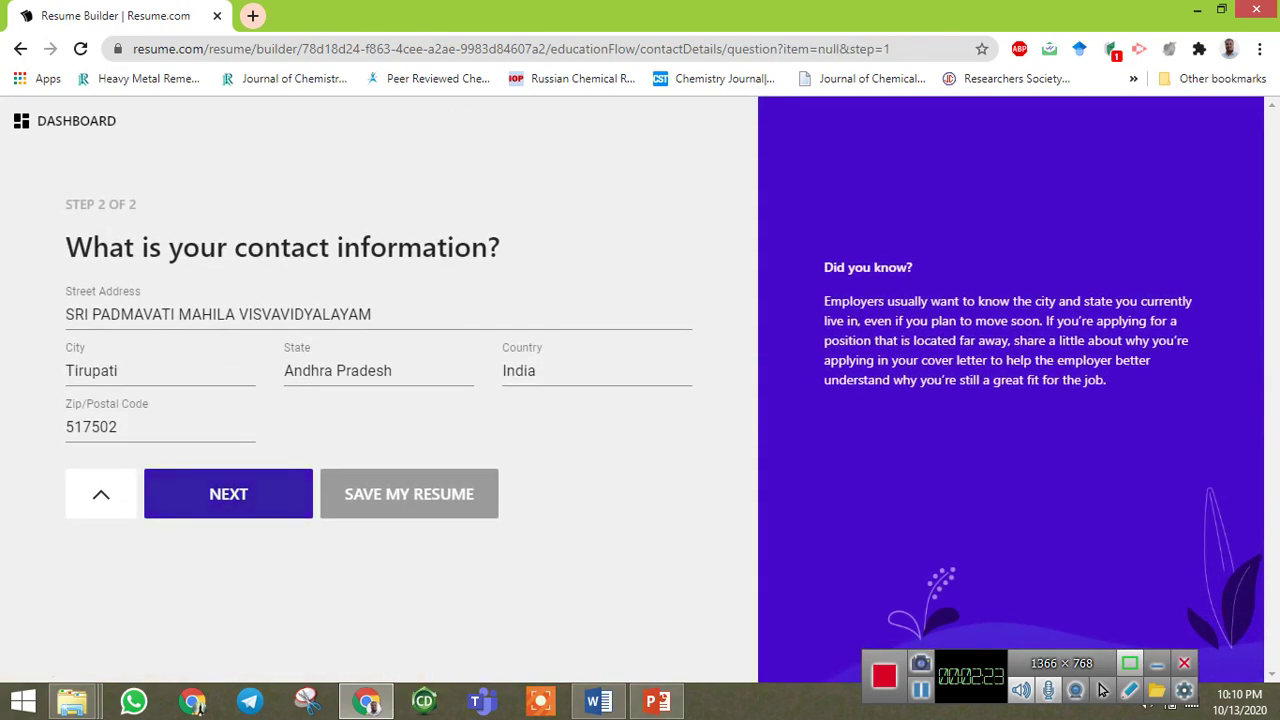
key(Return)
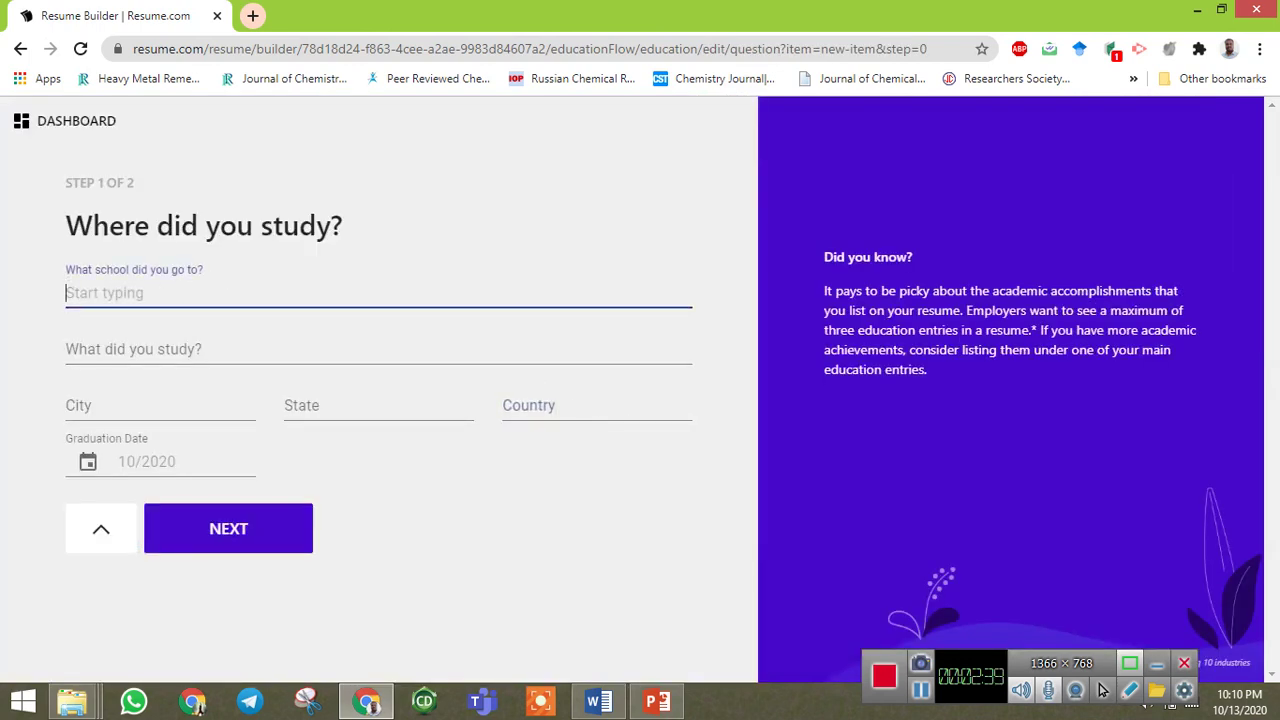
Enter Pondicherry University as the school and Ph.D. as the degree.
text(Pondicherru)
key(BackSpace)
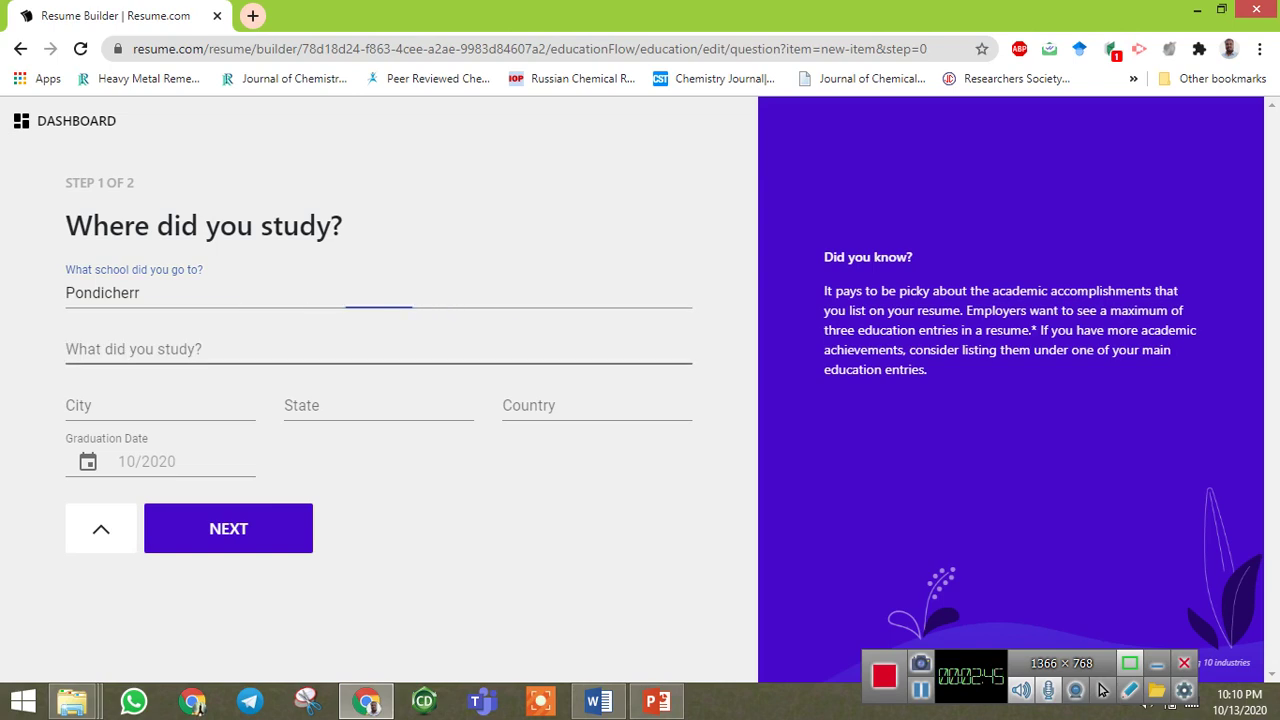
key(Down)
key(Return)
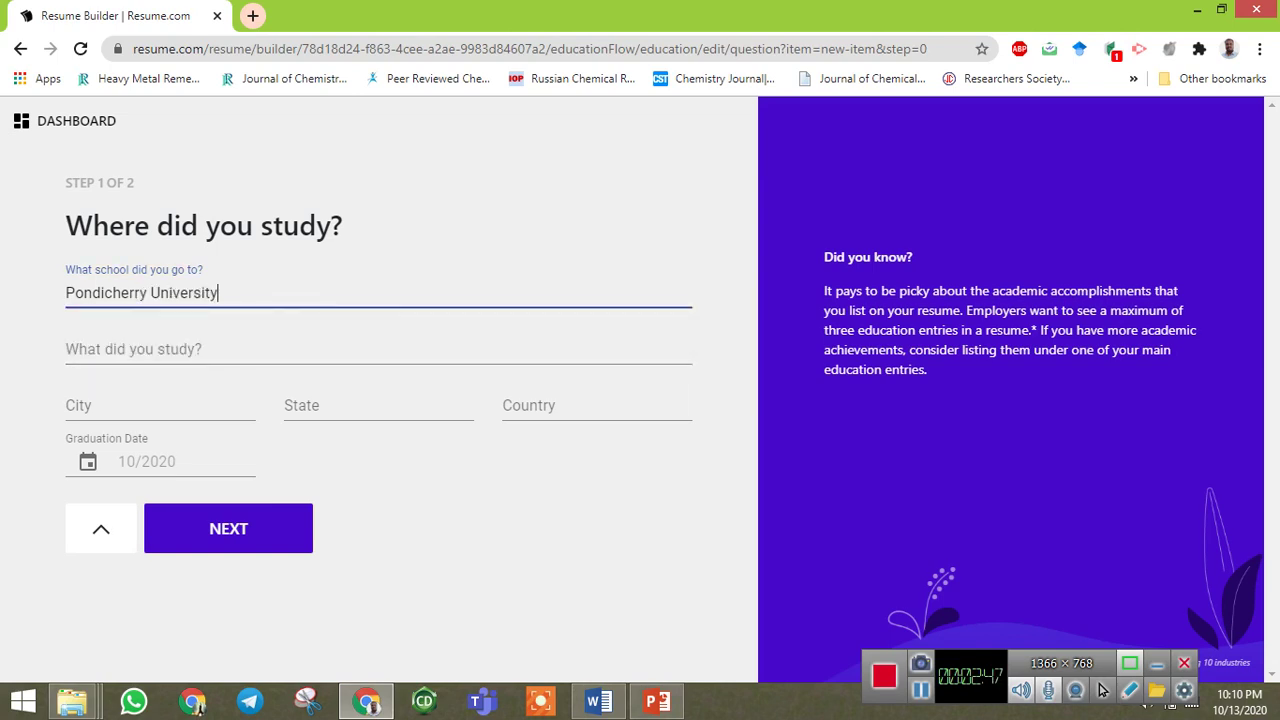
click(200, 349)
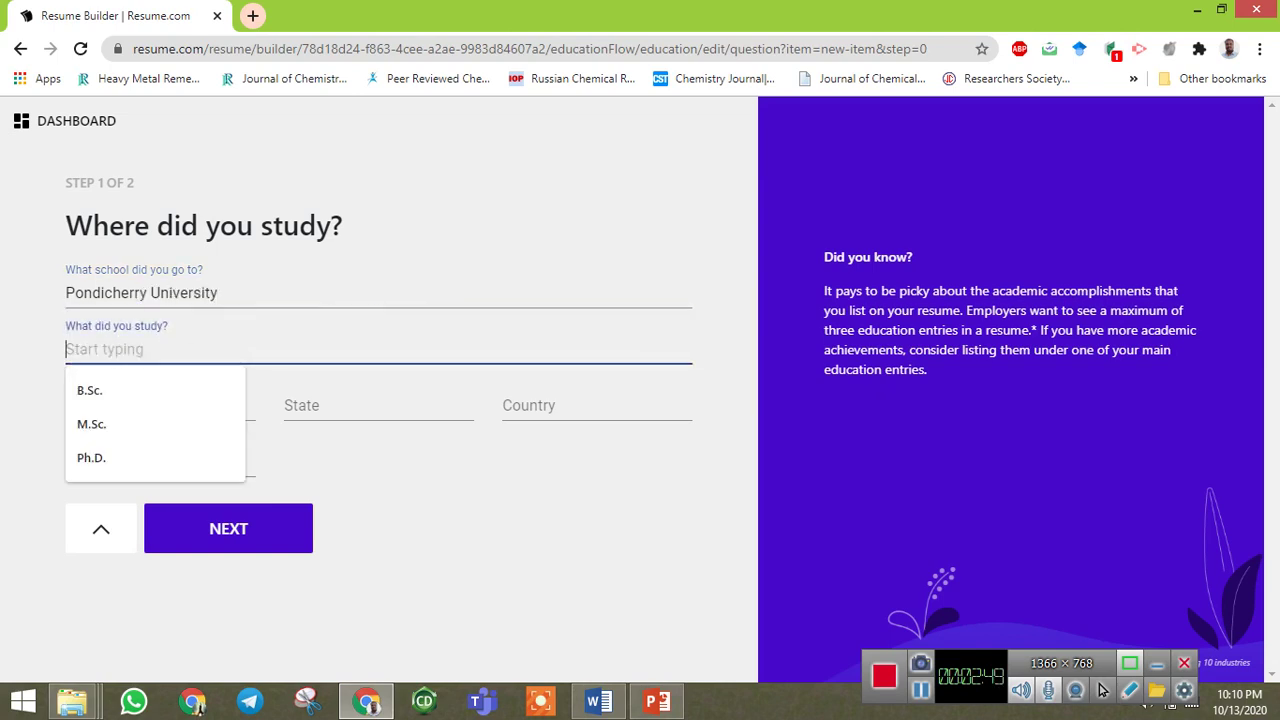
key(Down)
key(Down)
key(Down)
key(Return)
Set the location to Pondicherry, Pondicherry, INDIA with graduation date 02/2018, and continue.
key(Tab)
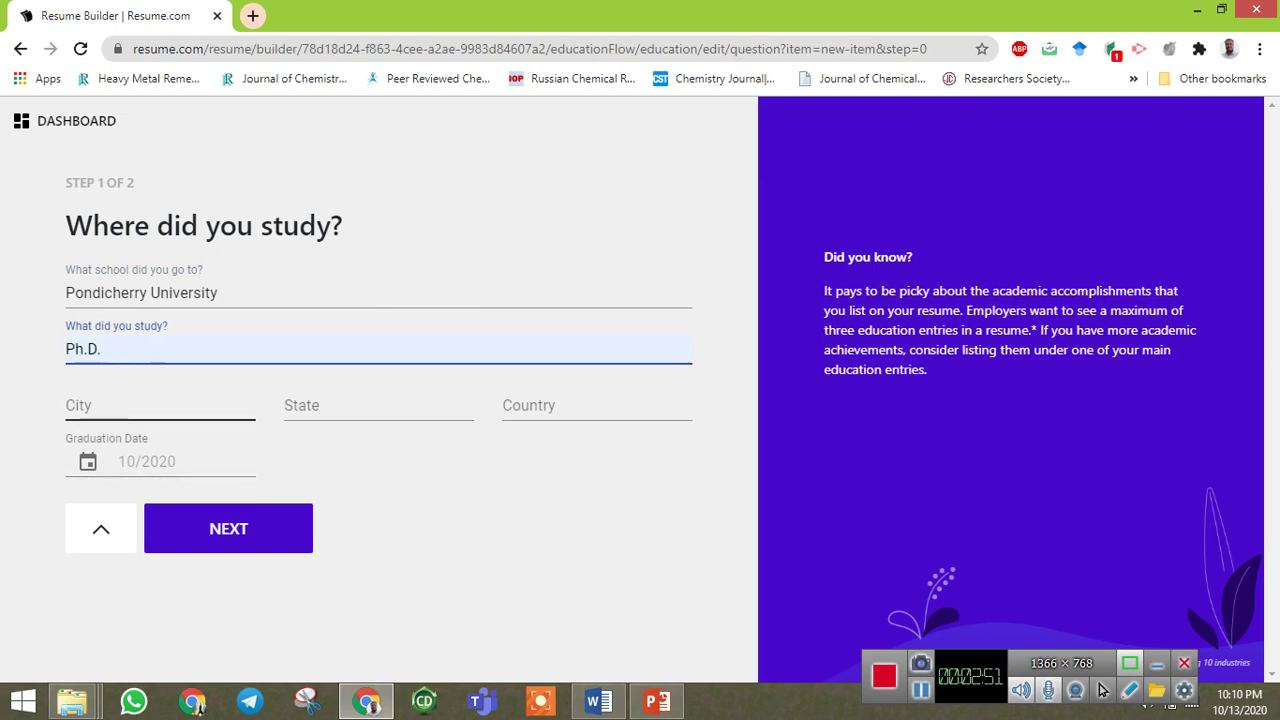
text(Pondic)
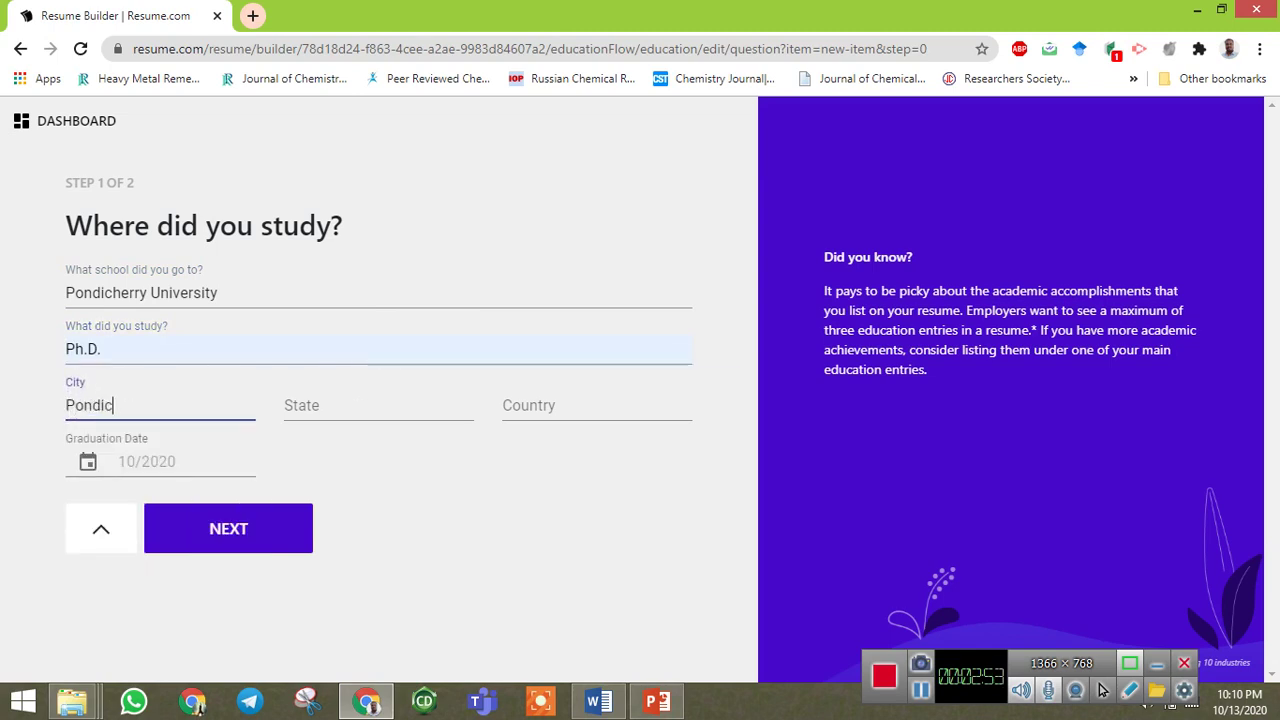
text(herry)
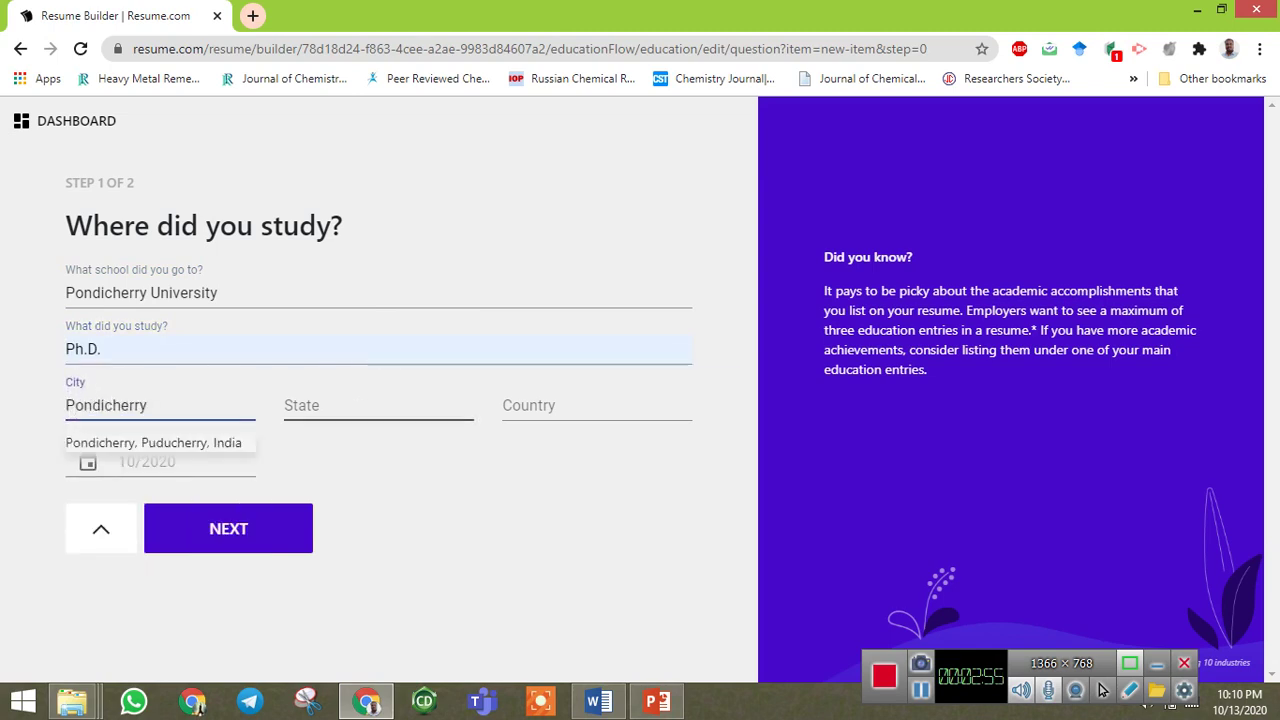
key(Tab)
text(Po)
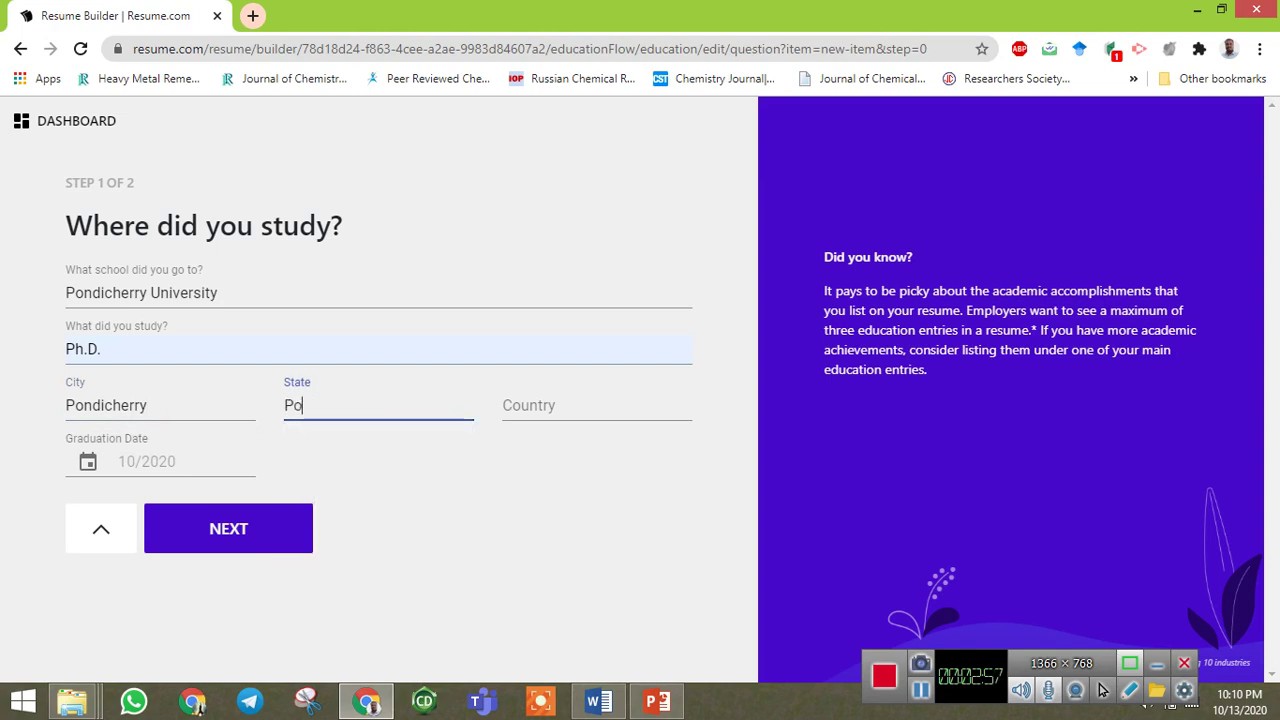
text(ndicherry)
key(Tab)
text(INDIA)
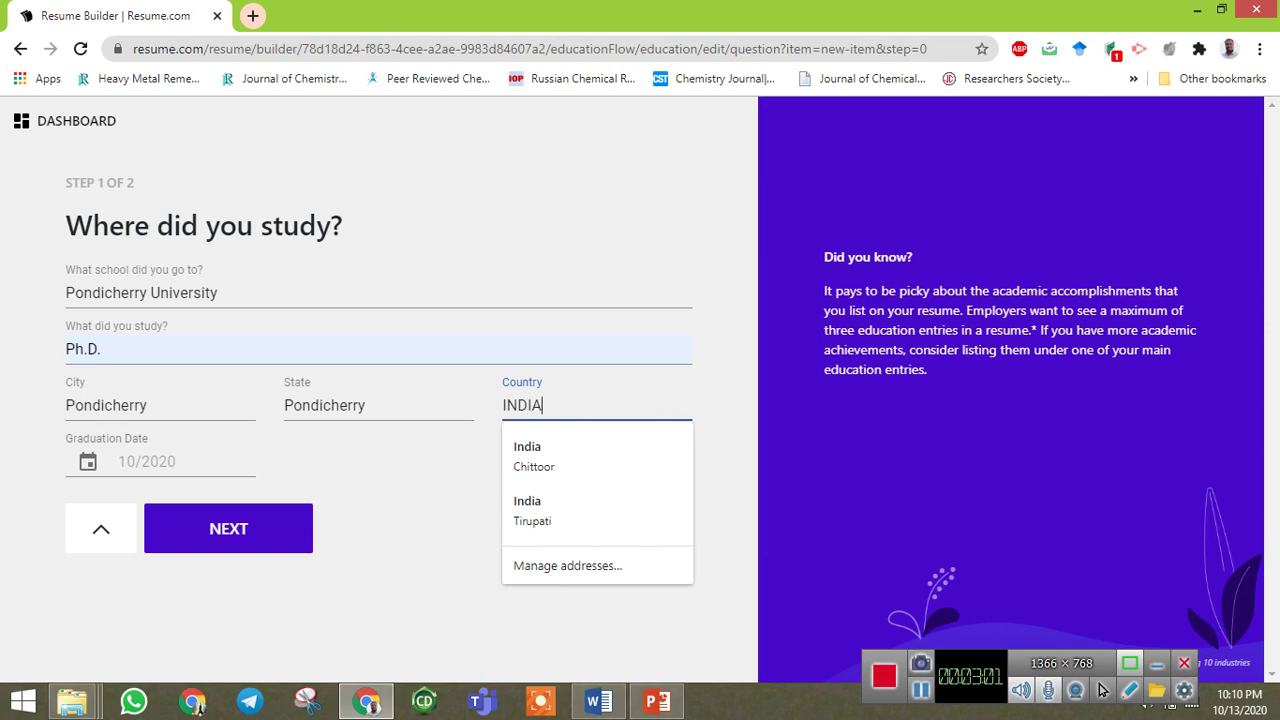
key(Tab)
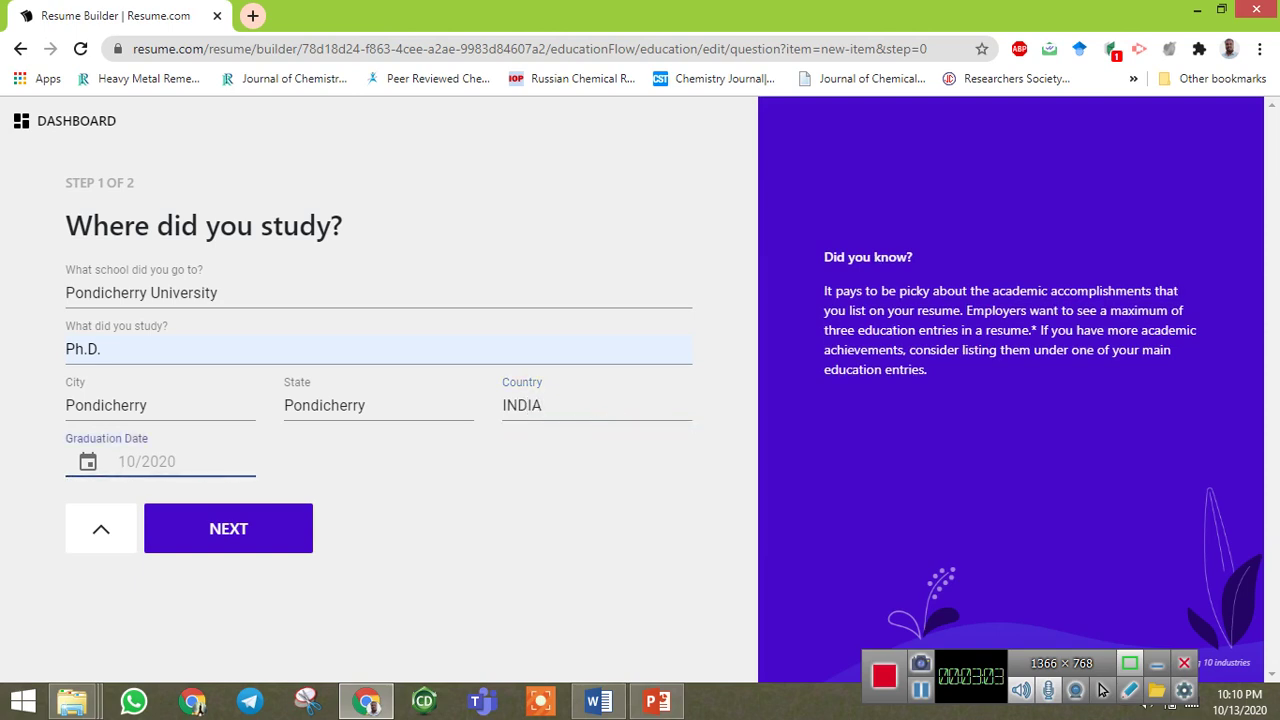
text(02/)
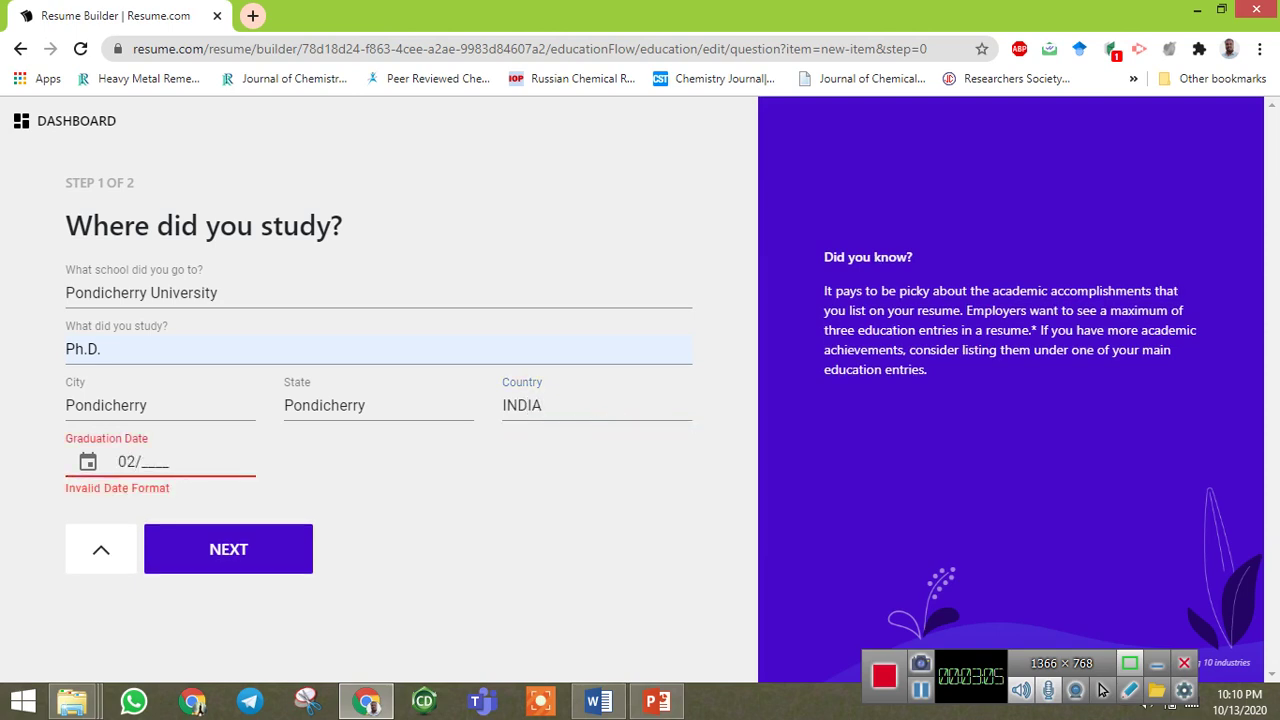
text(2018)
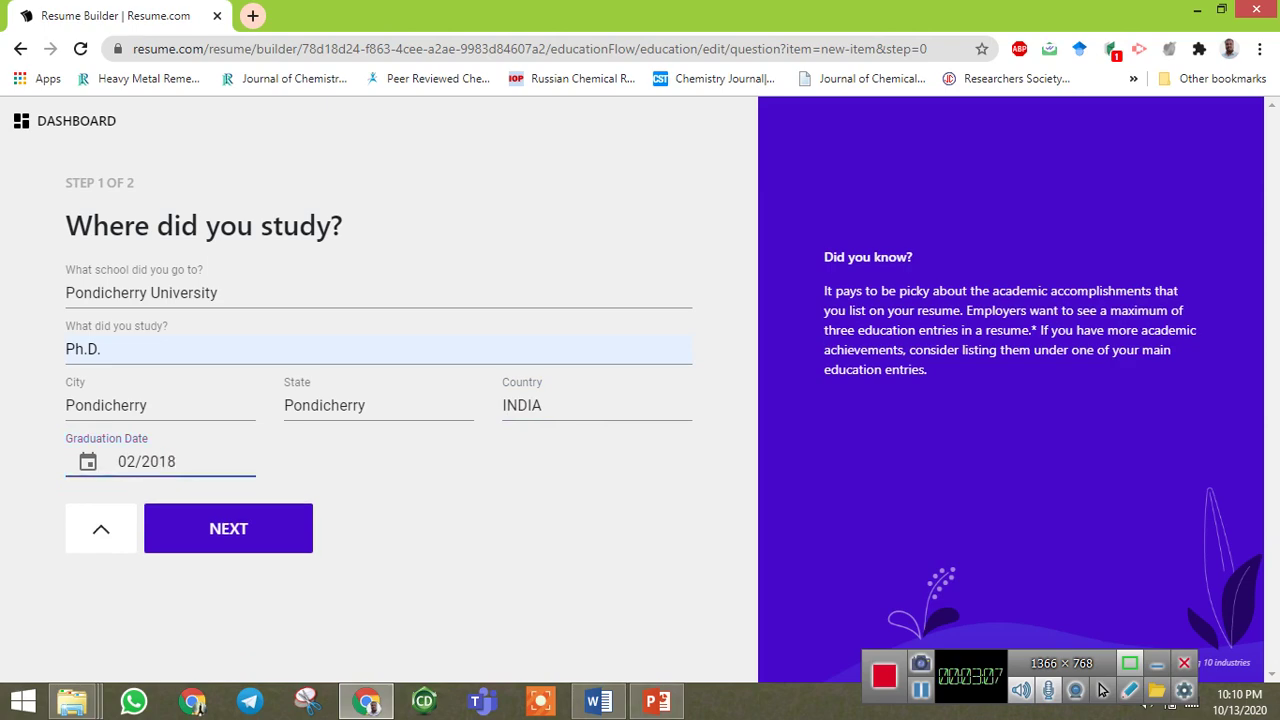
key(Return)
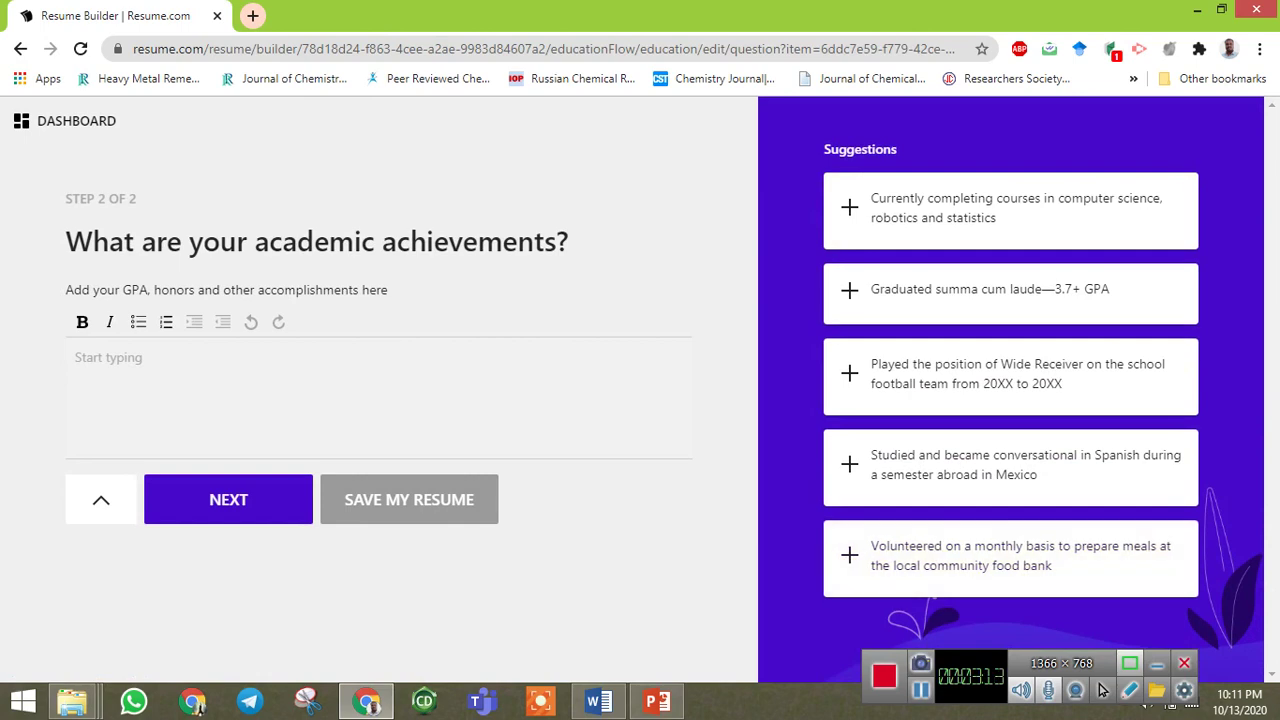
Select the five awards and fellowships lines in the Word CV and return to the browser.
key(alt+Tab)
scroll(1101, 690, up, 4)
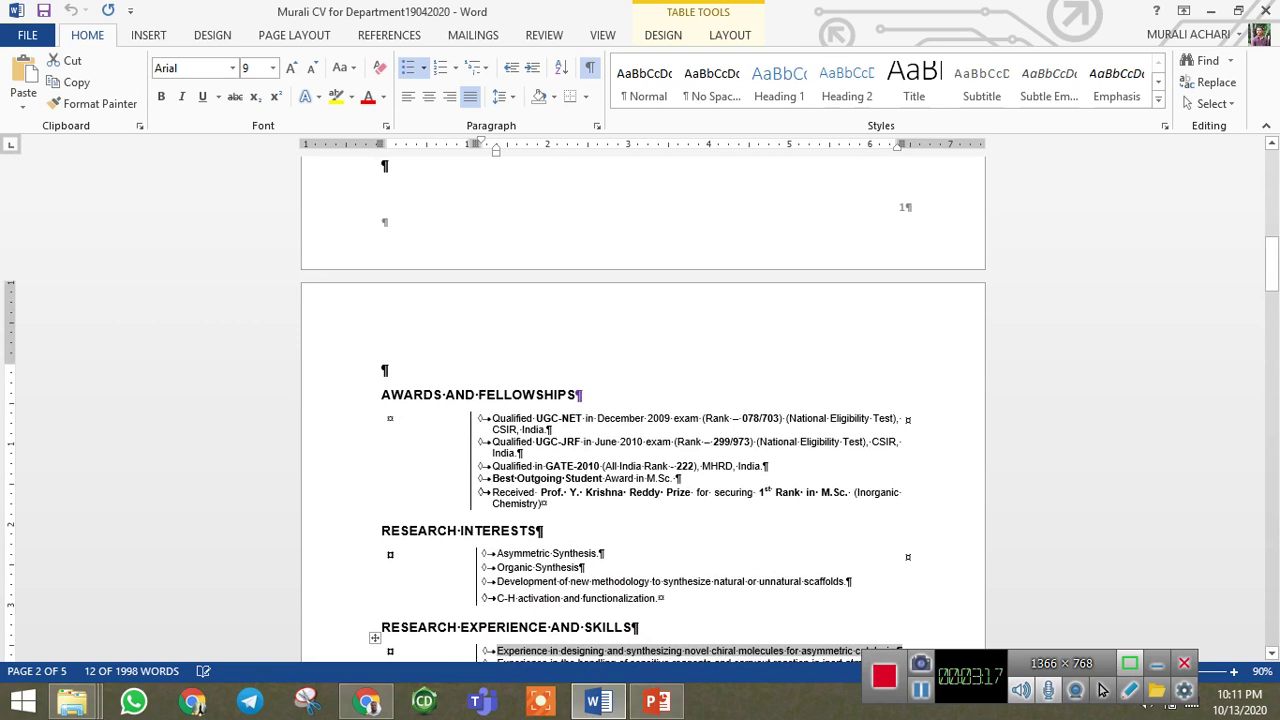
drag(547, 503, 492, 418)
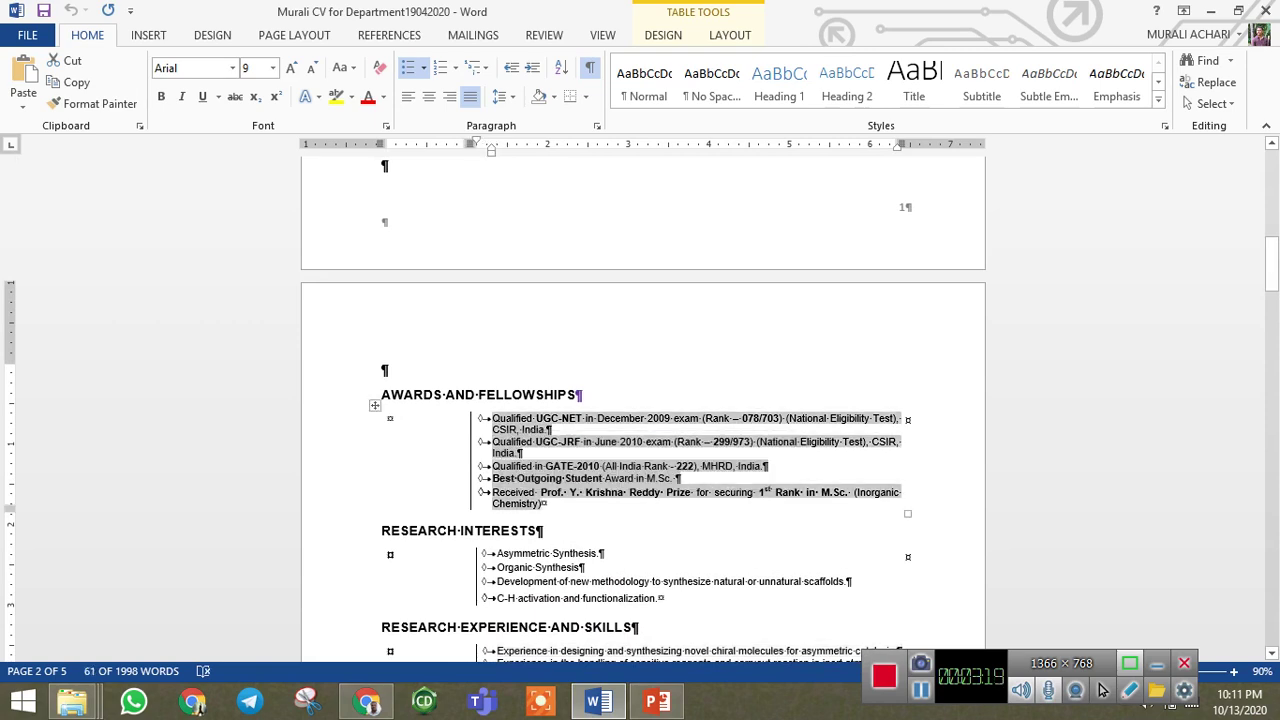
key(alt+Tab)
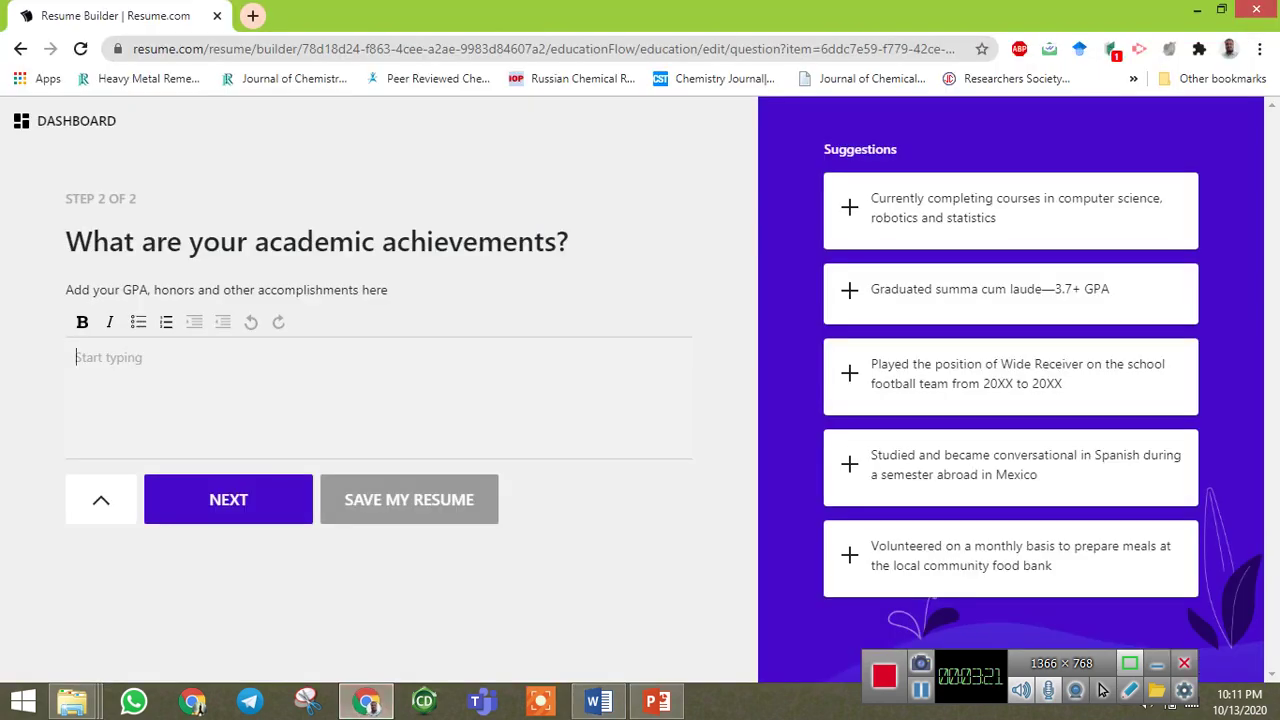
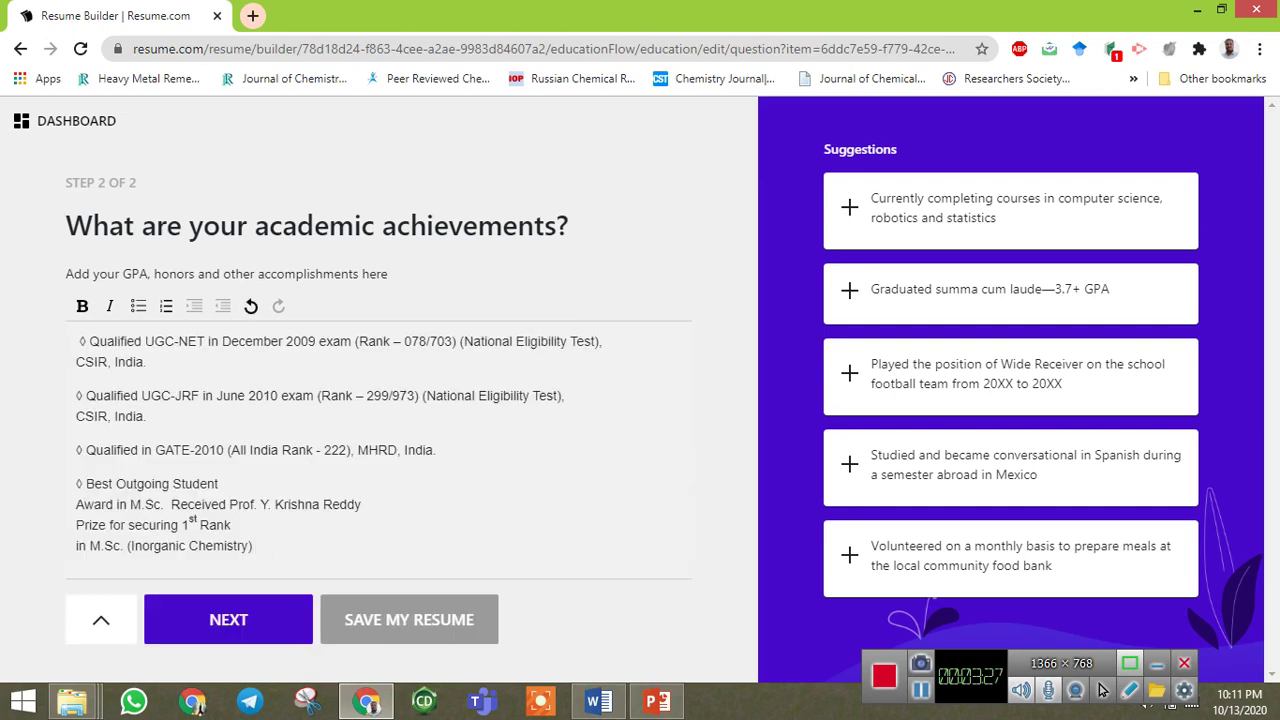
Paste the copied awards into the achievements editor and join their broken lines.
key(BackSpace)
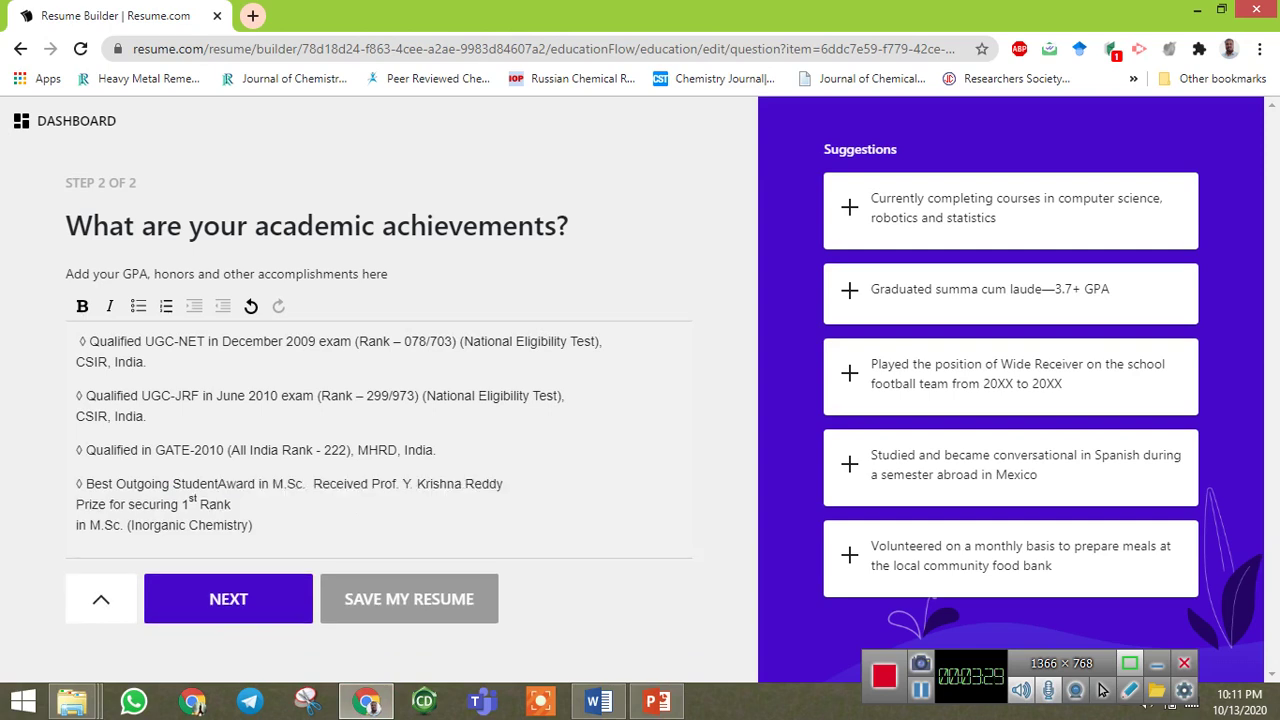
key(BackSpace)
key(BackSpace)
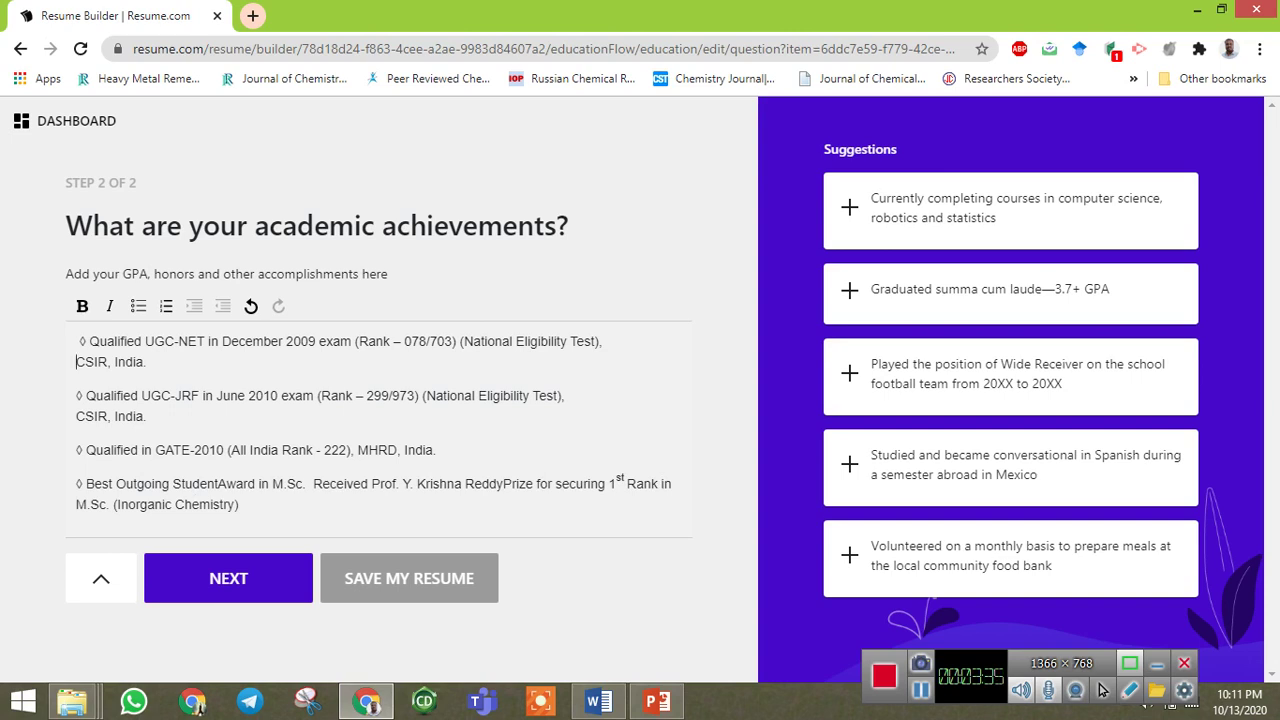
key(BackSpace)
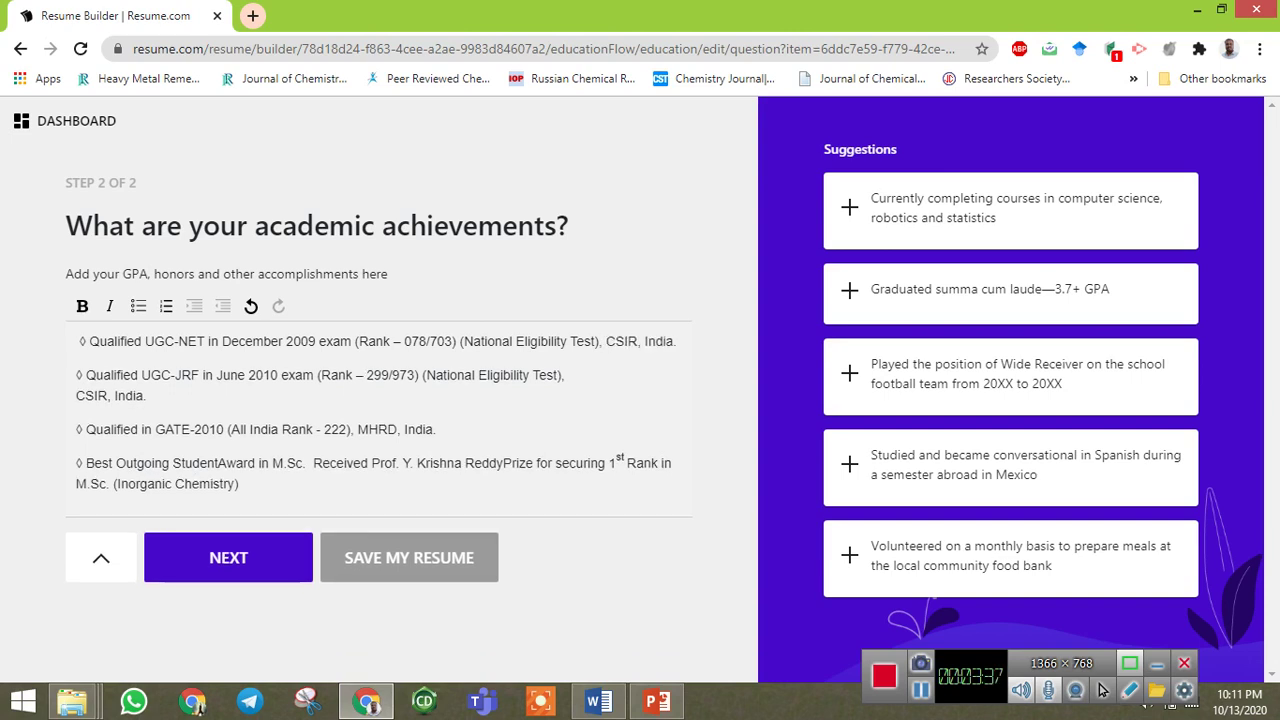
key(Down)
key(Delete)
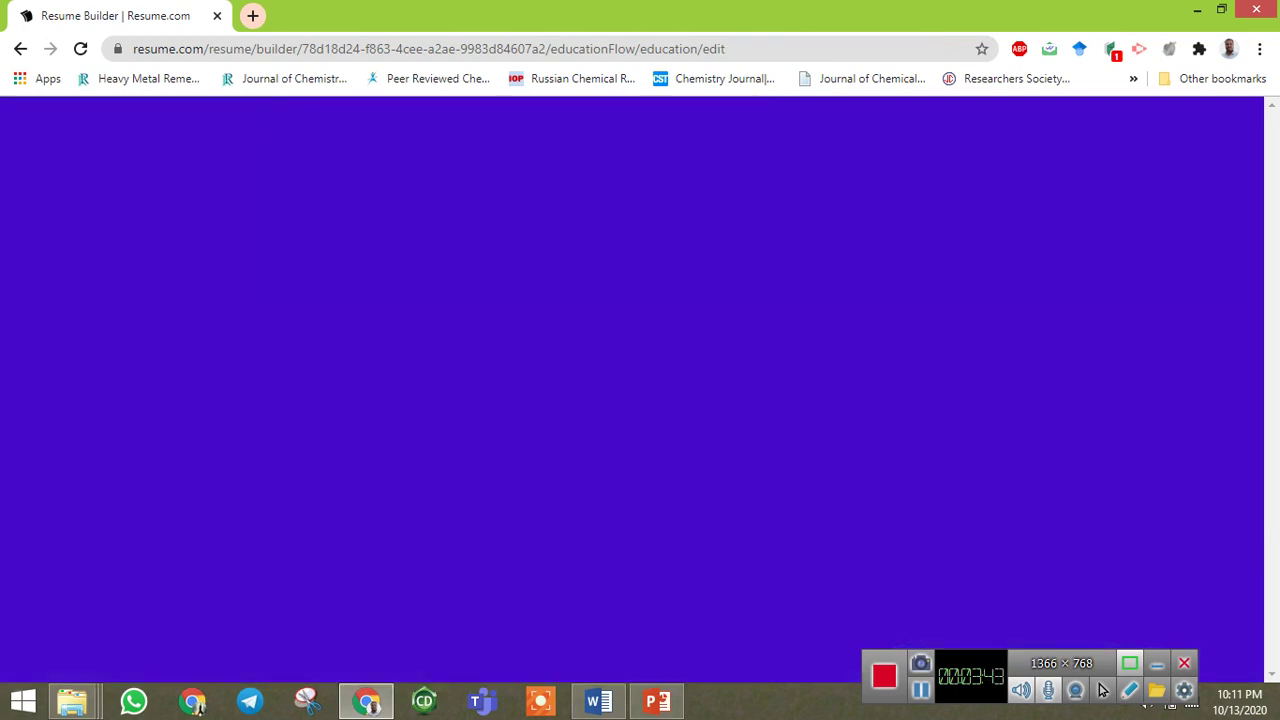
Advance to the Skills step, then switch back to the Word CV document.
scroll(1102, 690, down, 1)
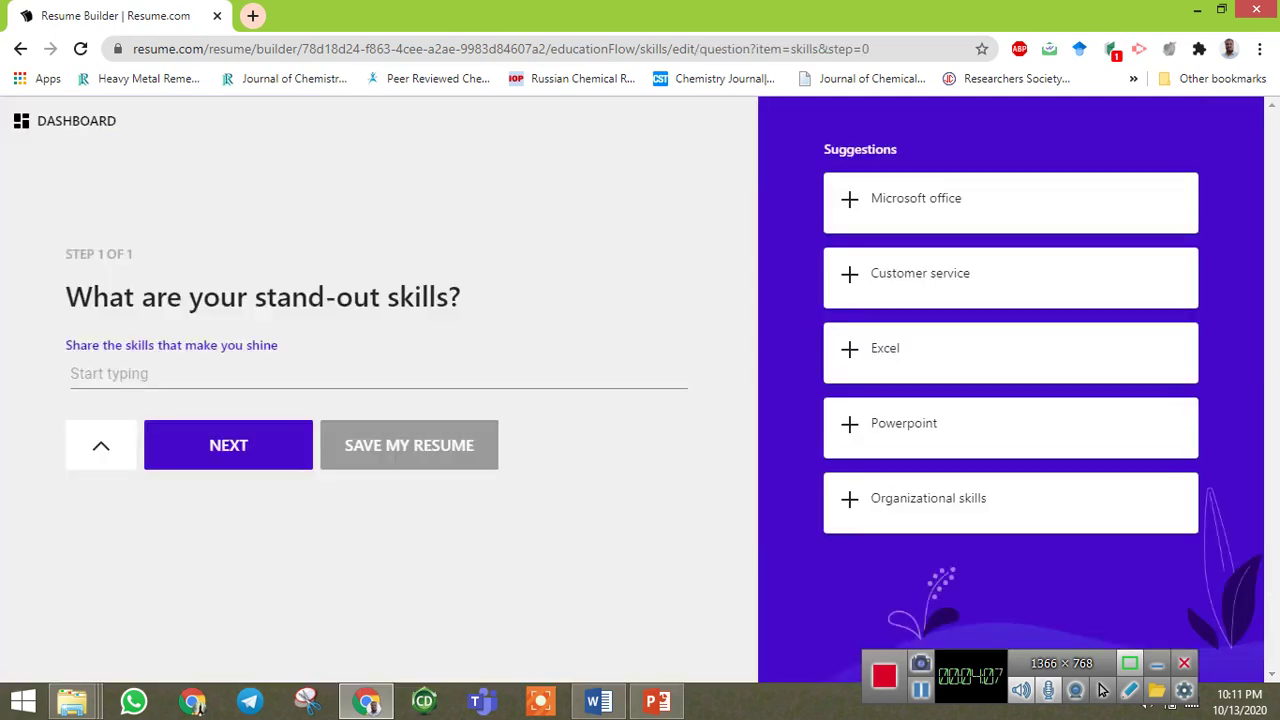
click(598, 701)
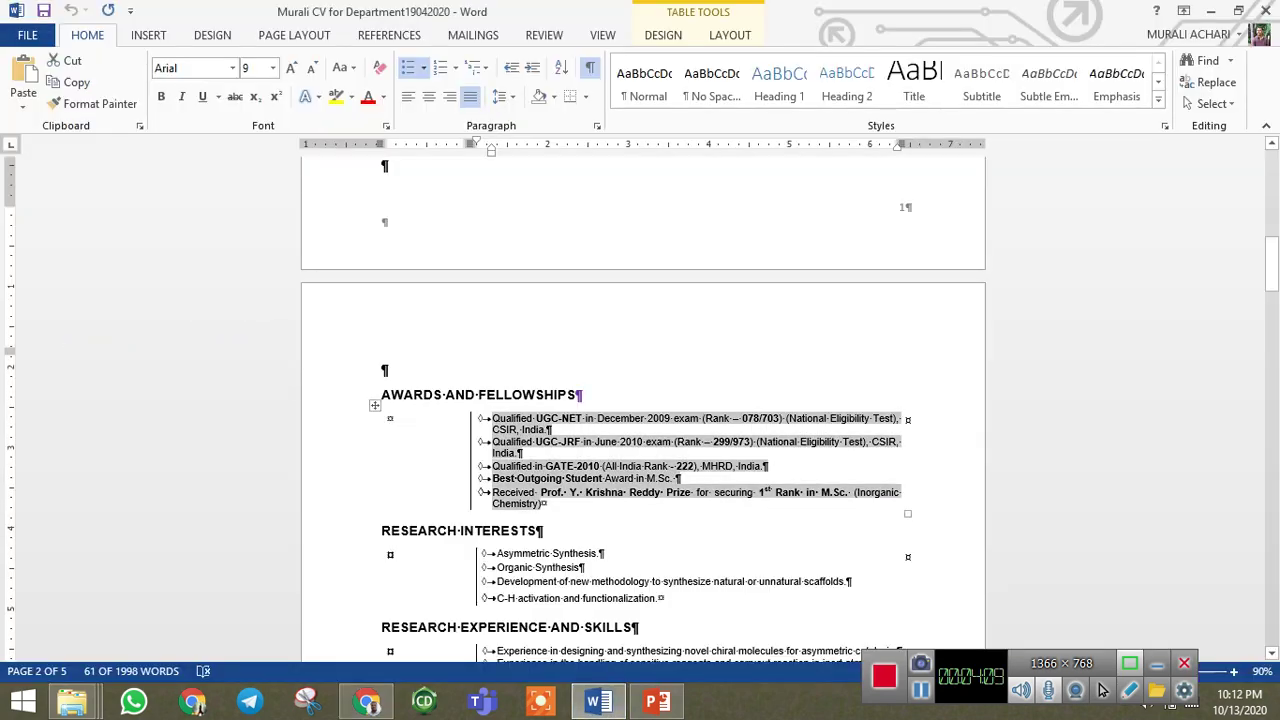
Copy the Word CV's first research line on chiral molecules for asymmetric catalysis.
scroll(1102, 690, down, 4)
key(Down)
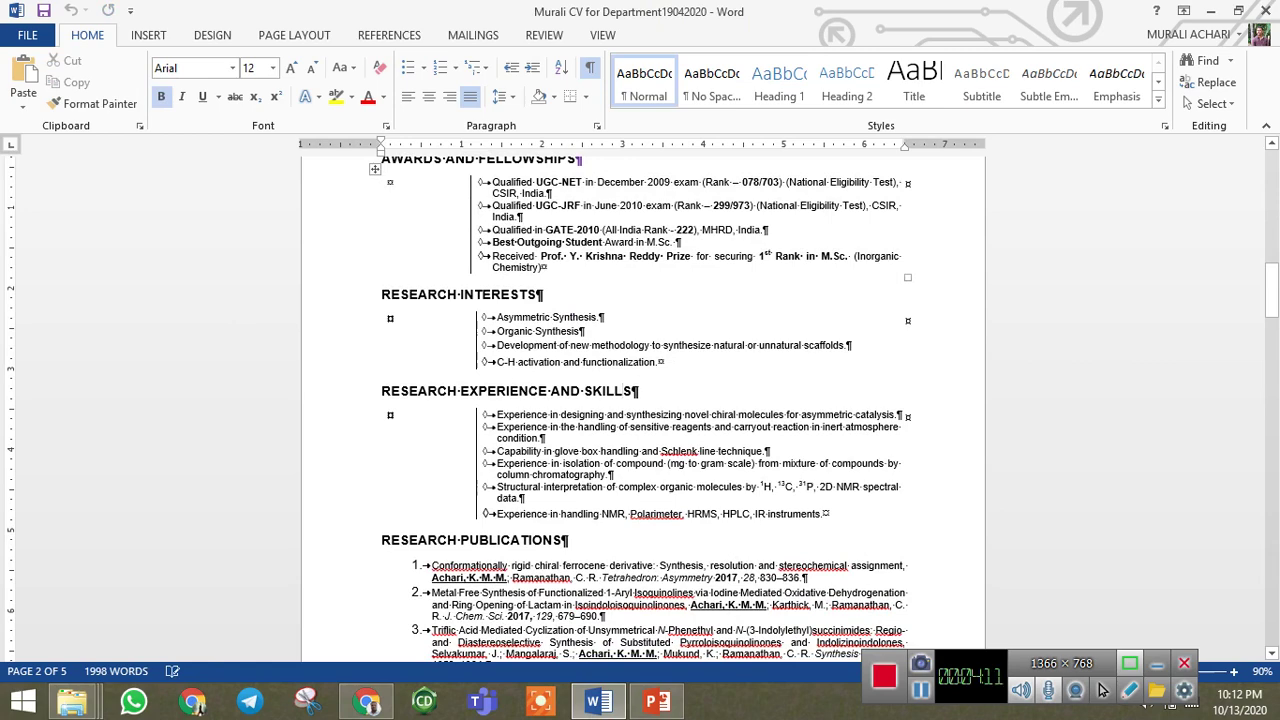
key(shift+Down)
key(shift+Down)
key(shift+Down)
key(shift+Down)
key(shift+Down)
key(shift+Down)
key(shift+Up)
key(shift+Up)
key(shift+Up)
key(shift+Up)
key(shift+Up)
key(ctrl+c)
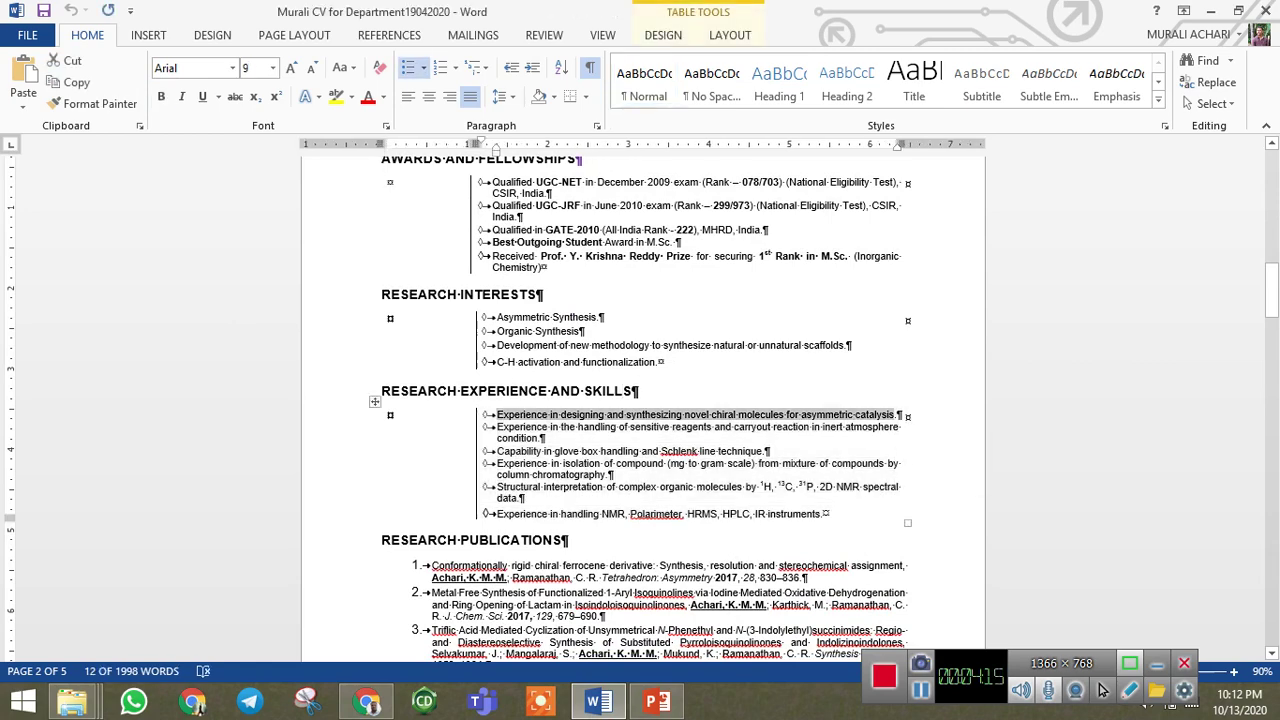
key(alt+Tab)
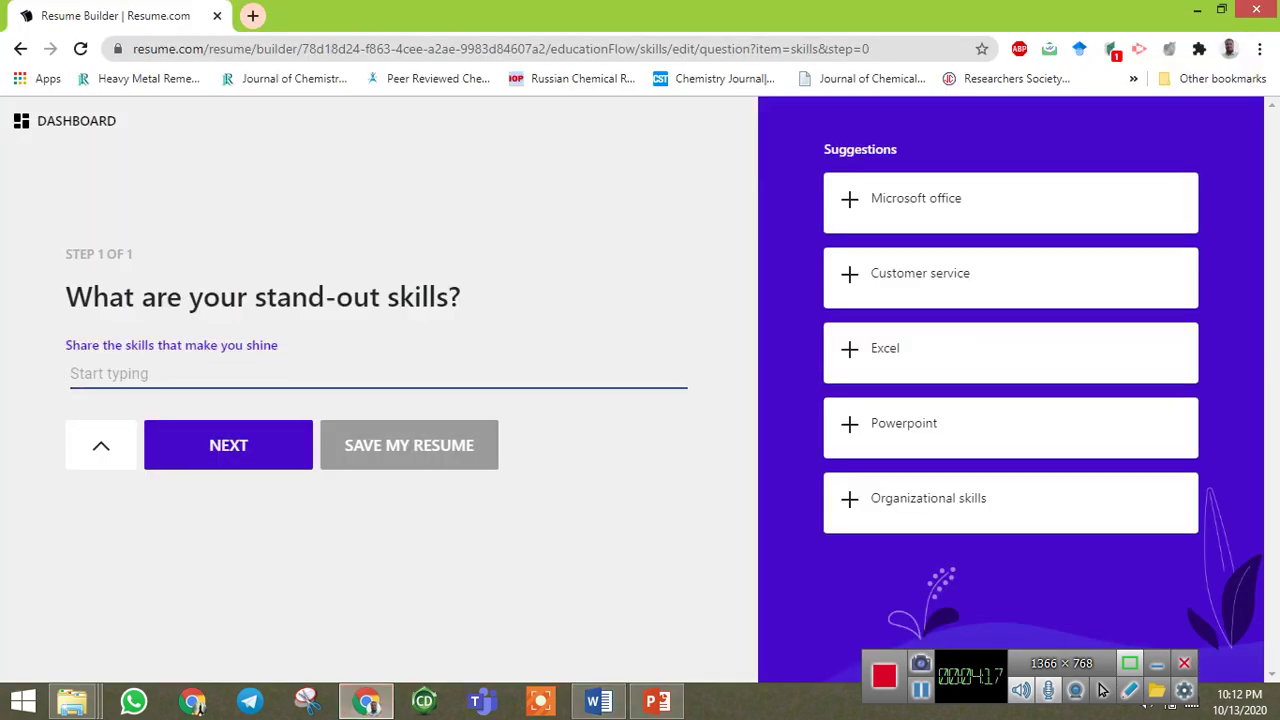
Paste the copied phrase as a skill and strip its leading space, triggering the 60-character error.
key(ctrl+v)
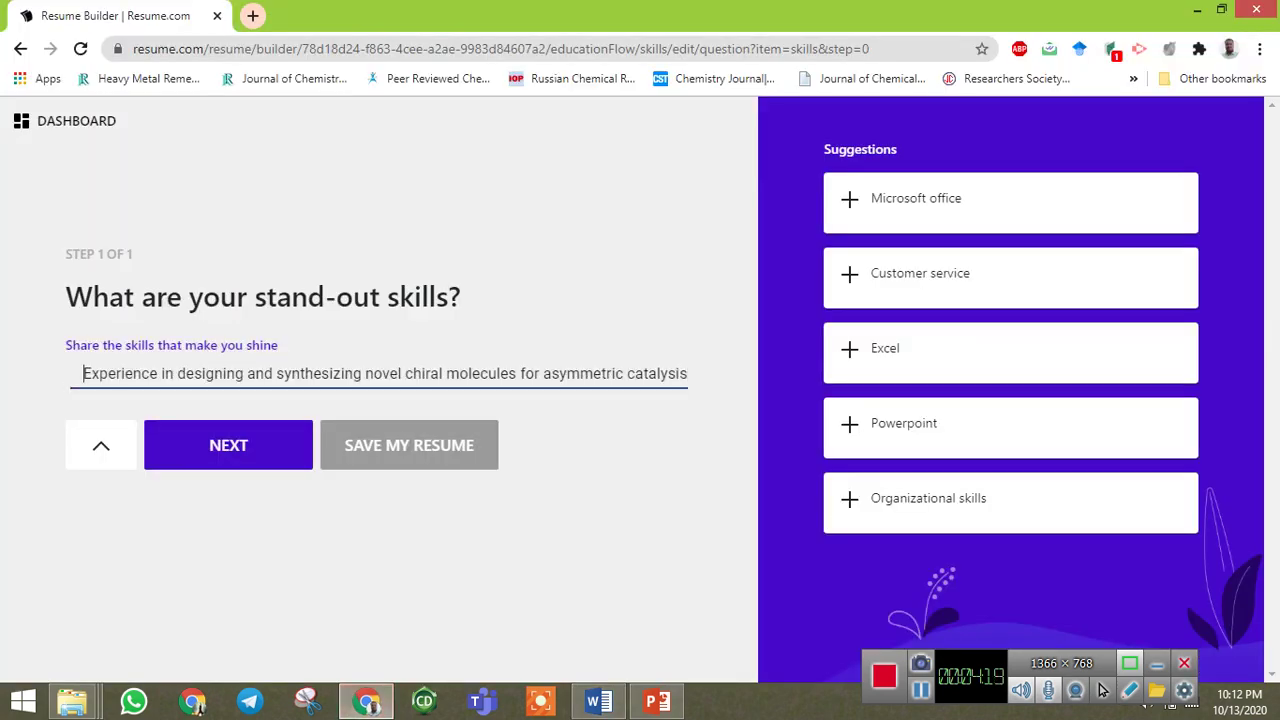
key(Home)
key(Delete)
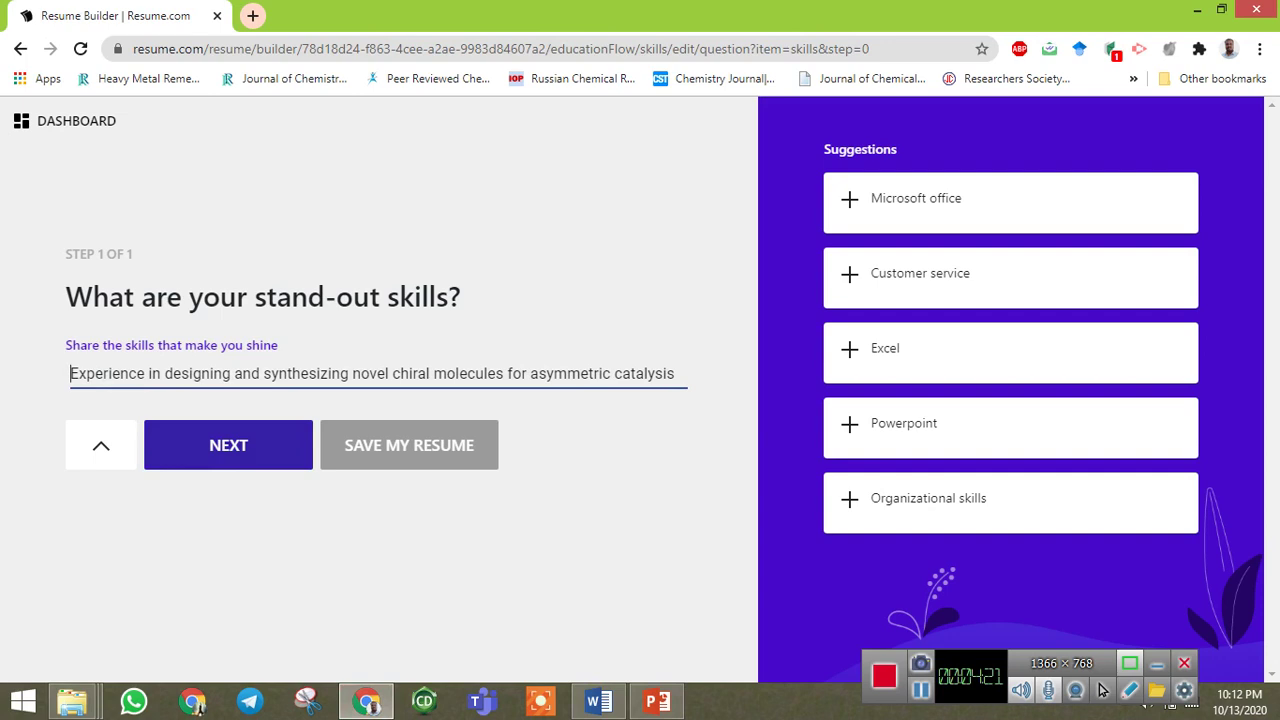
key(Tab)
key(shift+Tab)
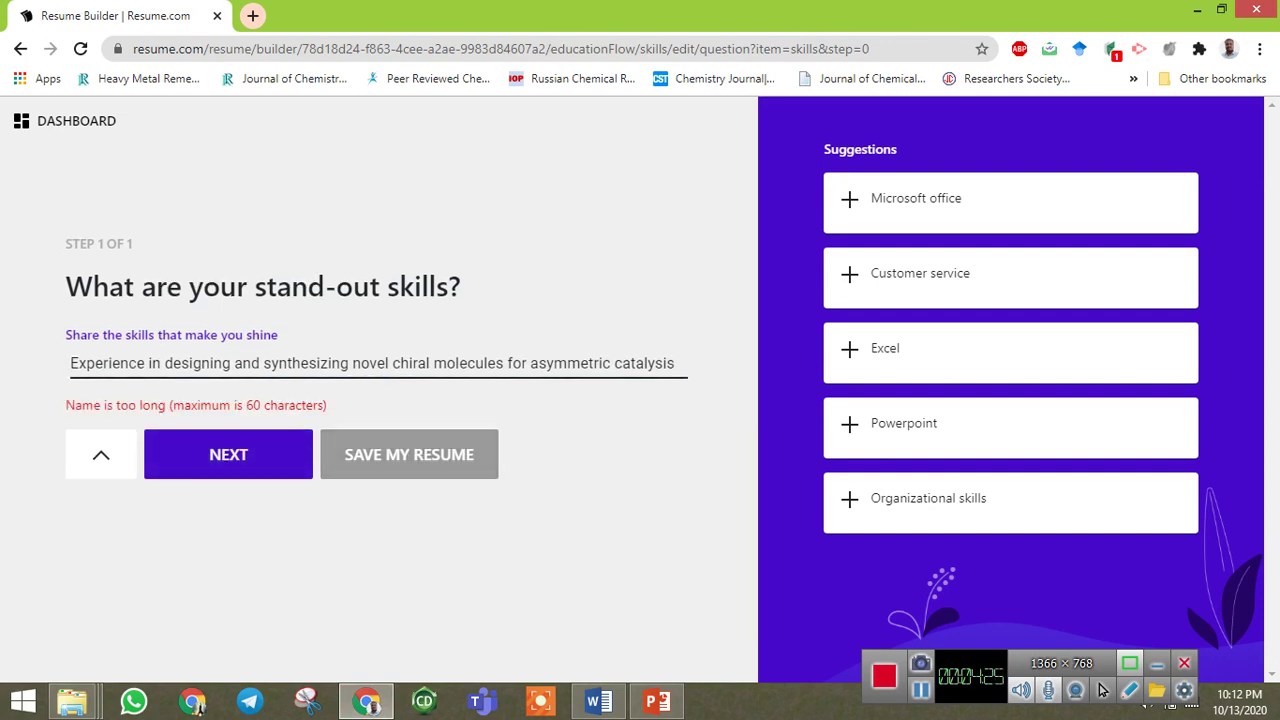
Replace the over-long text with the Teaching Experience suggestion and add it to skills.
key(shift+Left)
key(shift+Left)
key(shift+Left)
key(shift+Left)
key(shift+Left)
key(shift+Left)
key(shift+Left)
key(shift+Left)
key(shift+Left)
key(shift+Left)
key(shift+Left)
key(shift+Left)
key(shift+Left)
key(shift+Left)
key(shift+Left)
key(shift+Left)
key(shift+Left)
key(shift+Left)
key(shift+Left)
key(shift+Left)
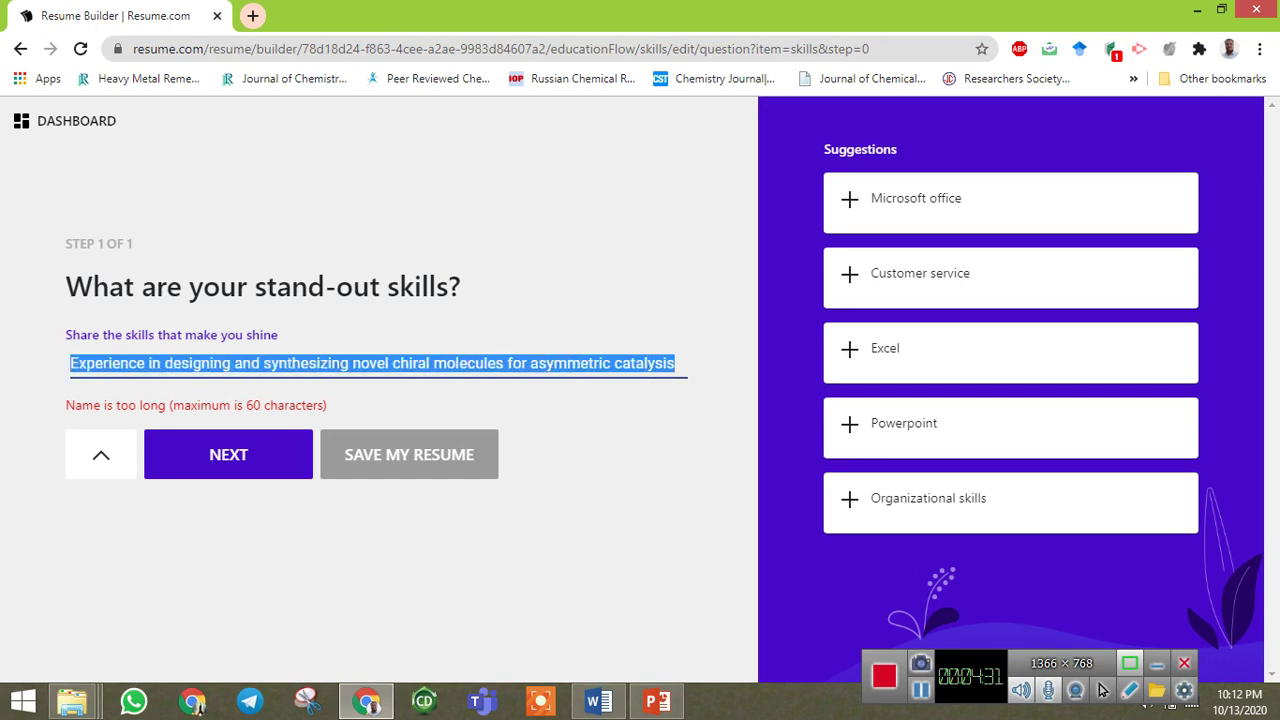
key(Right)
key(shift+Left)
key(shift+Left)
key(shift+Left)
key(shift+Left)
key(shift+Left)
key(shift+Left)
key(shift+Left)
key(shift+Left)
key(shift+Left)
key(shift+Left)
key(shift+Left)
key(shift+Left)
key(shift+Left)
key(shift+Left)
key(shift+Left)
key(shift+Left)
key(shift+Left)
key(shift+Left)
key(shift+Left)
key(shift+Left)
text(E)
key(BackSpace)
text(Tea)
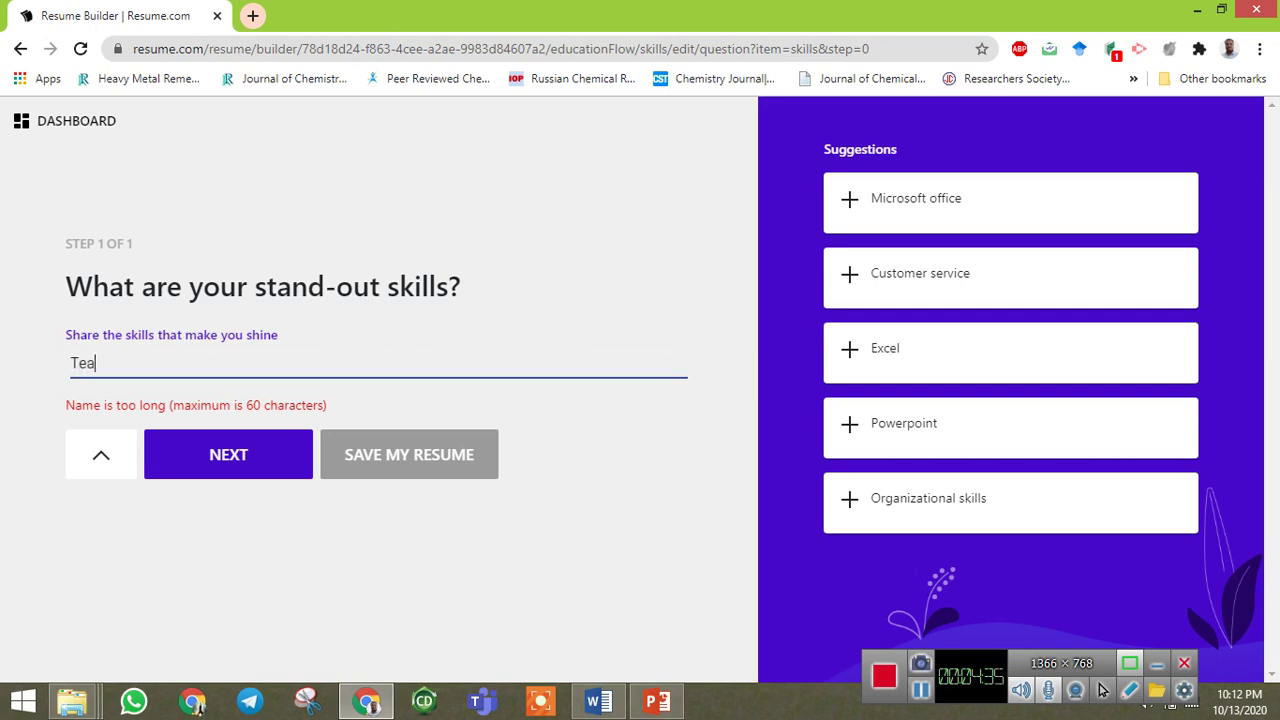
text(ching)
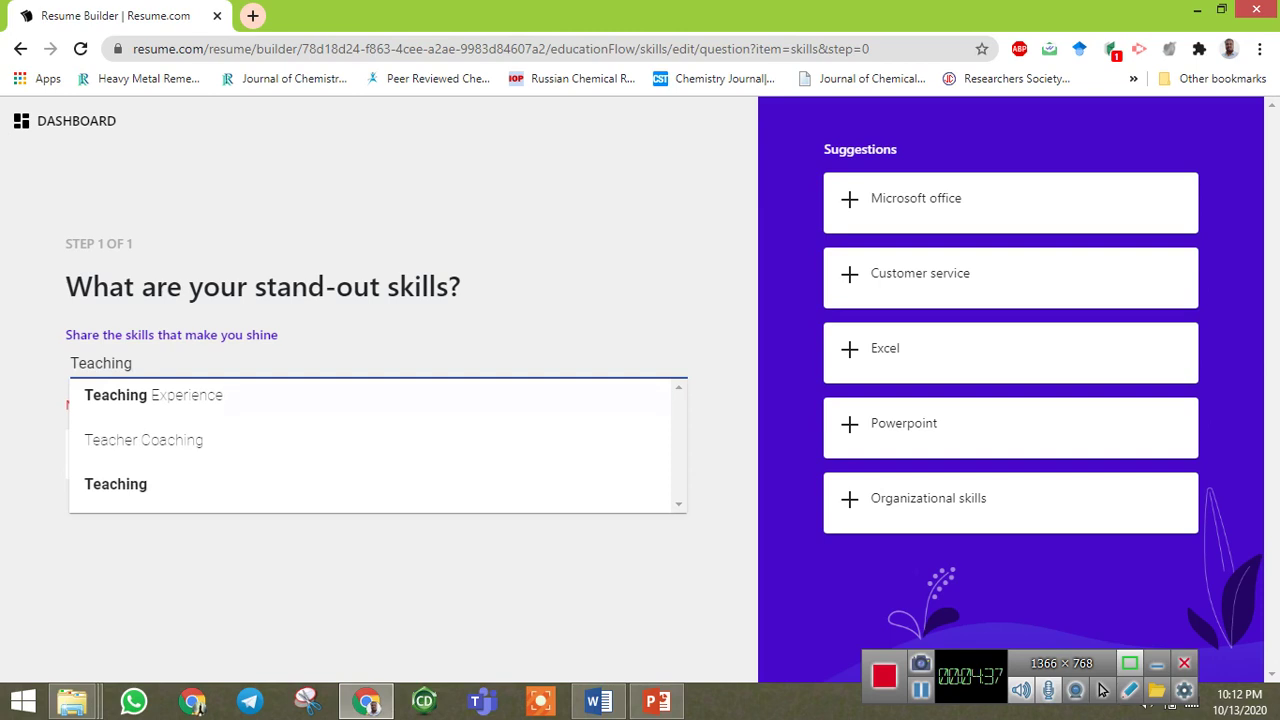
key(Down)
key(Return)
key(Return)
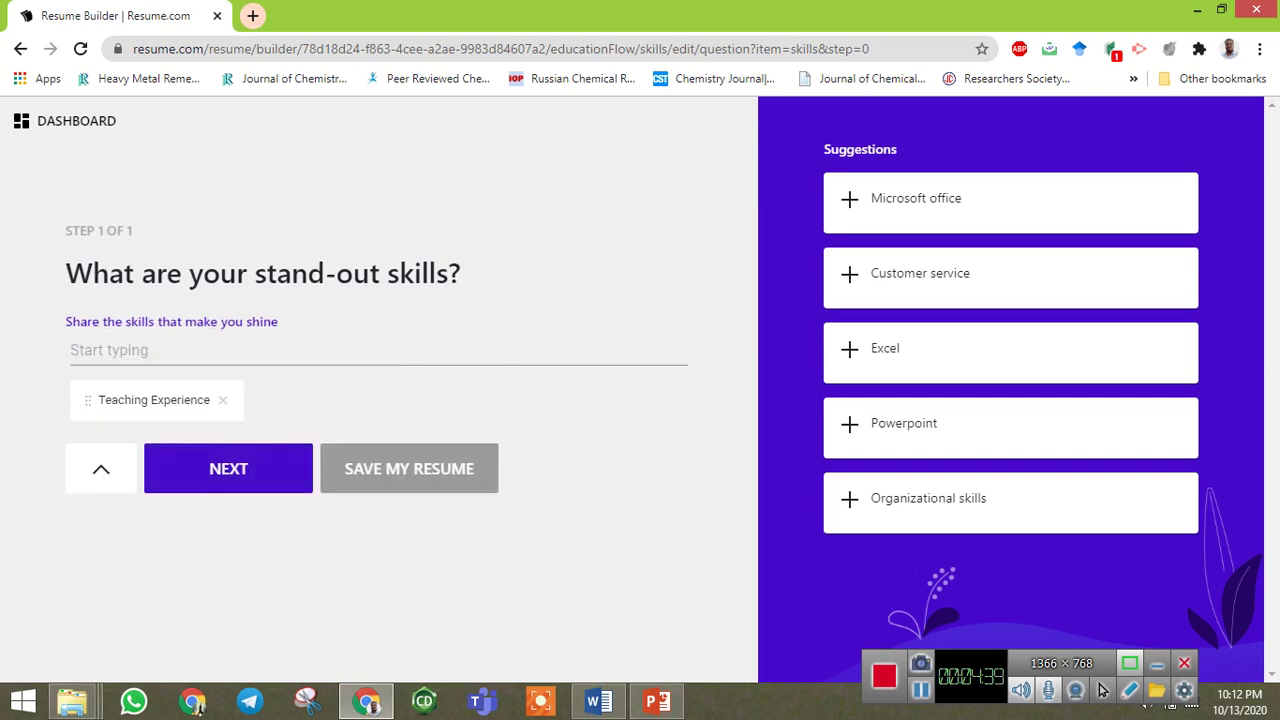
key(Return)
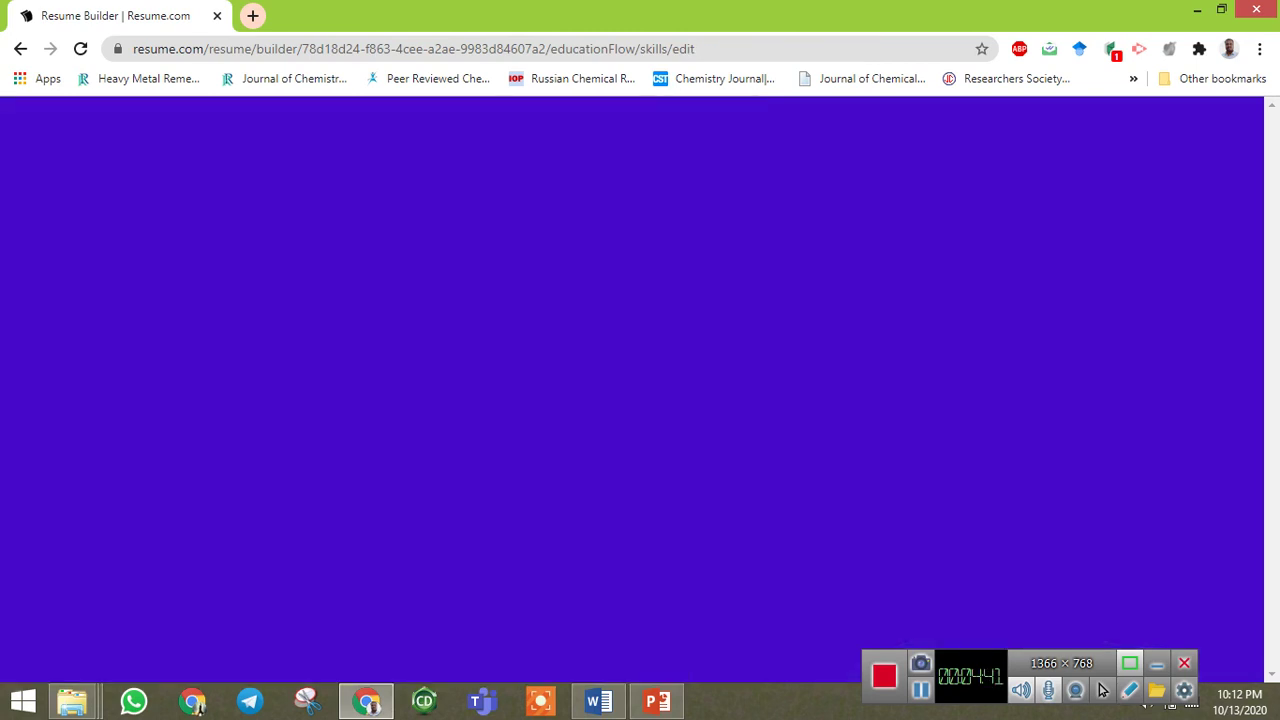
Start another new skill entry with Add more.
scroll(1101, 690, down, 1)
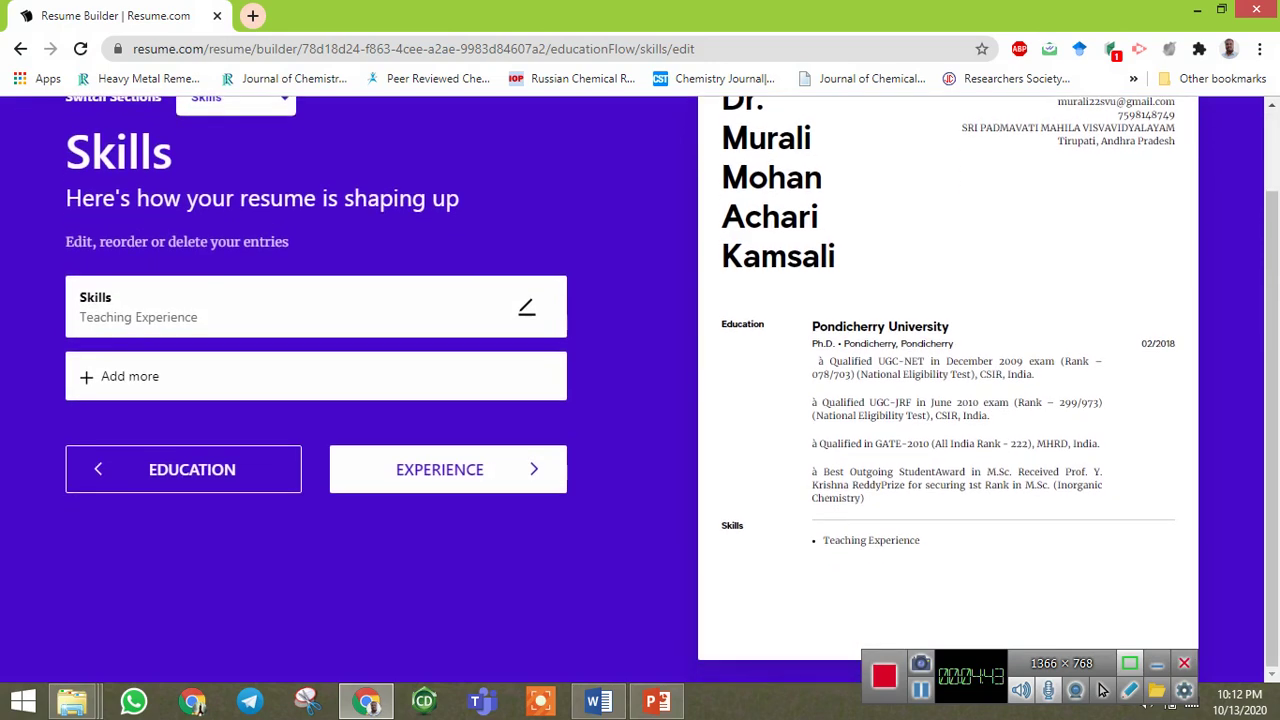
key(Tab)
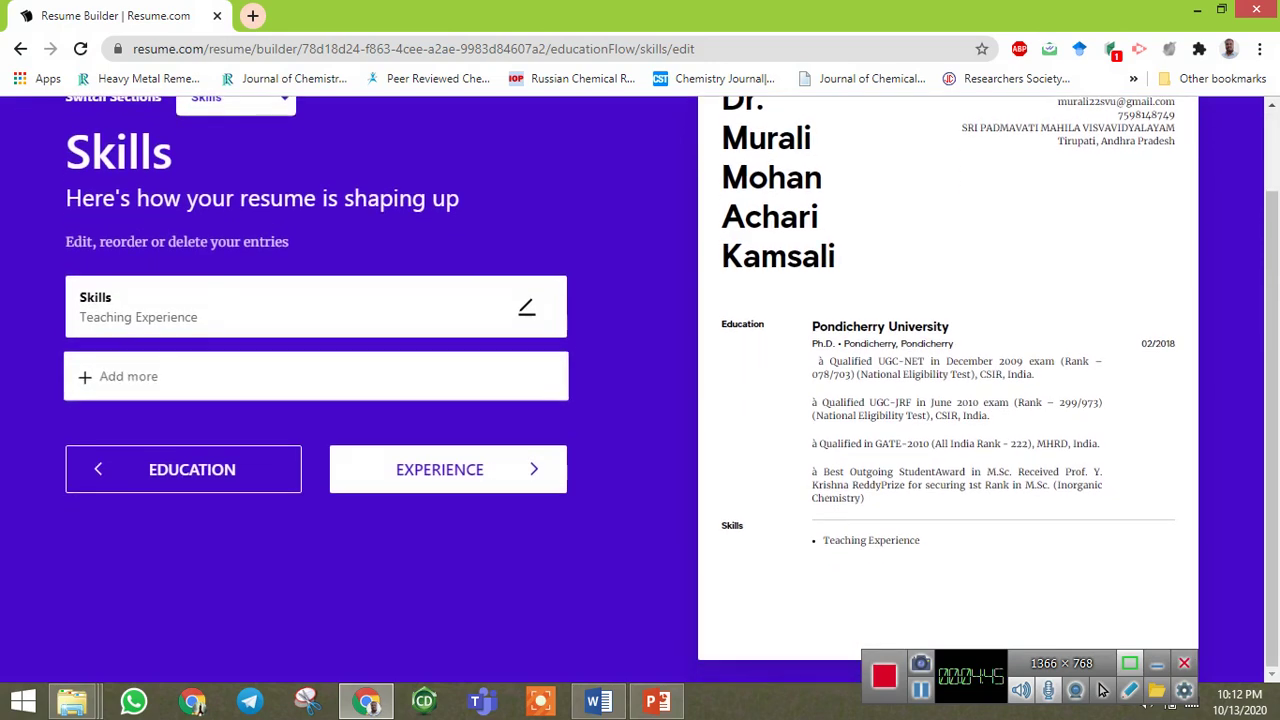
key(Return)
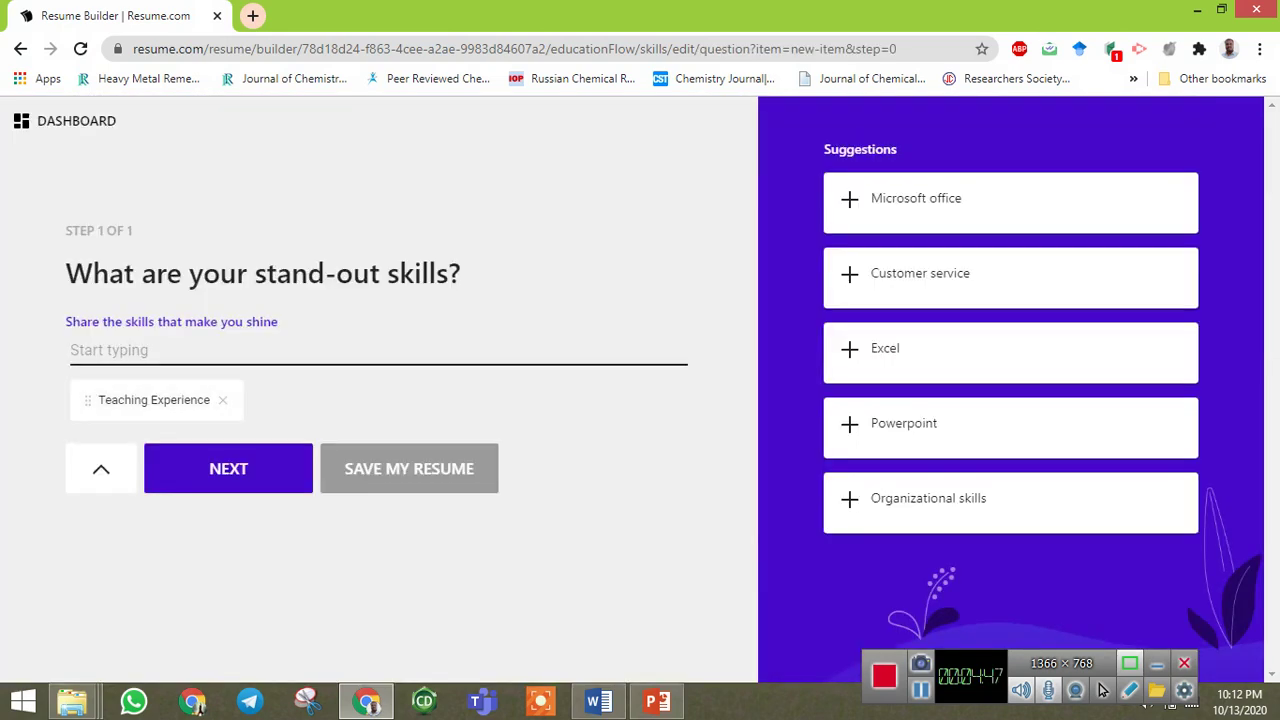
Add Research & Development from the 'Reseach' suggestion and save skills to reach Experience.
text(Reseach)
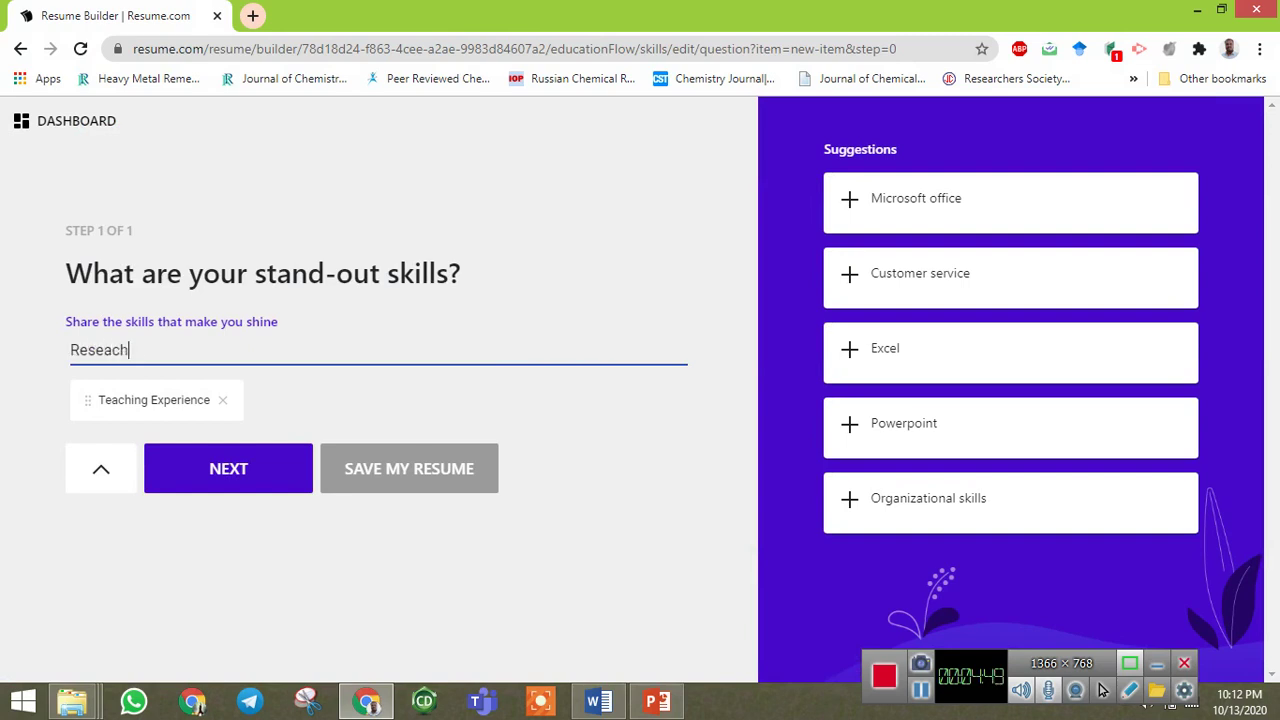
key(Return)
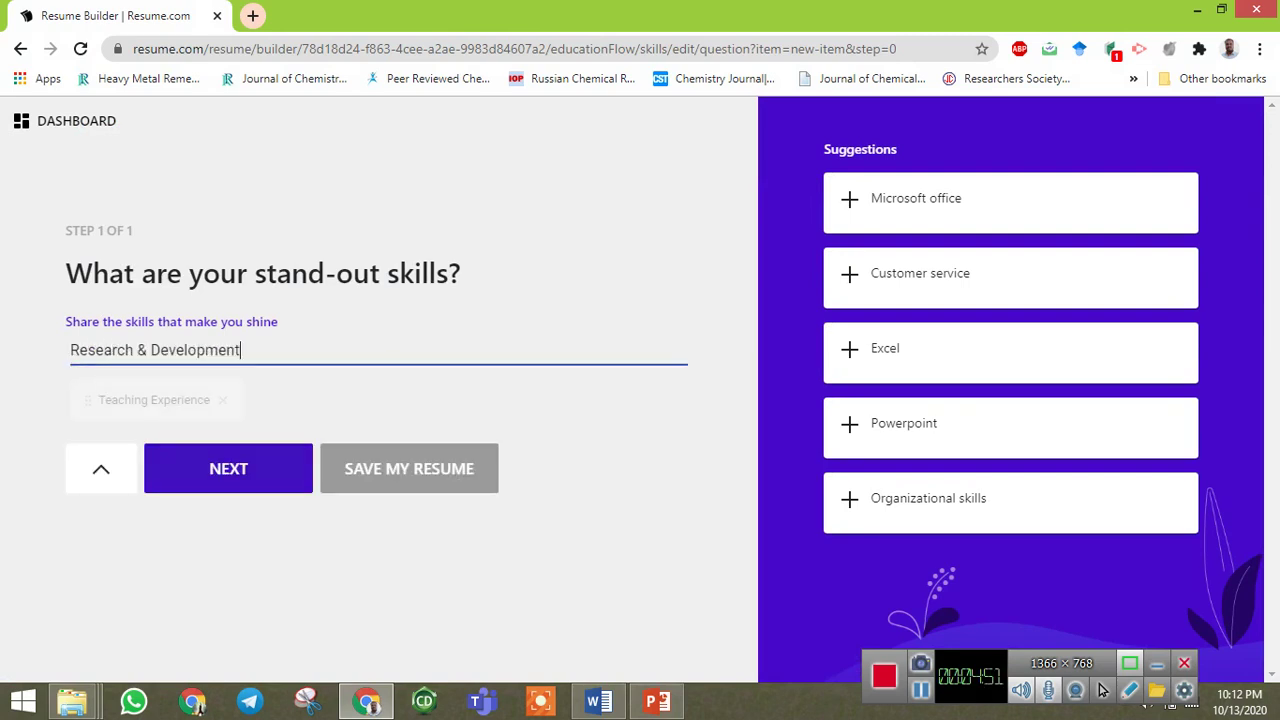
key(Return)
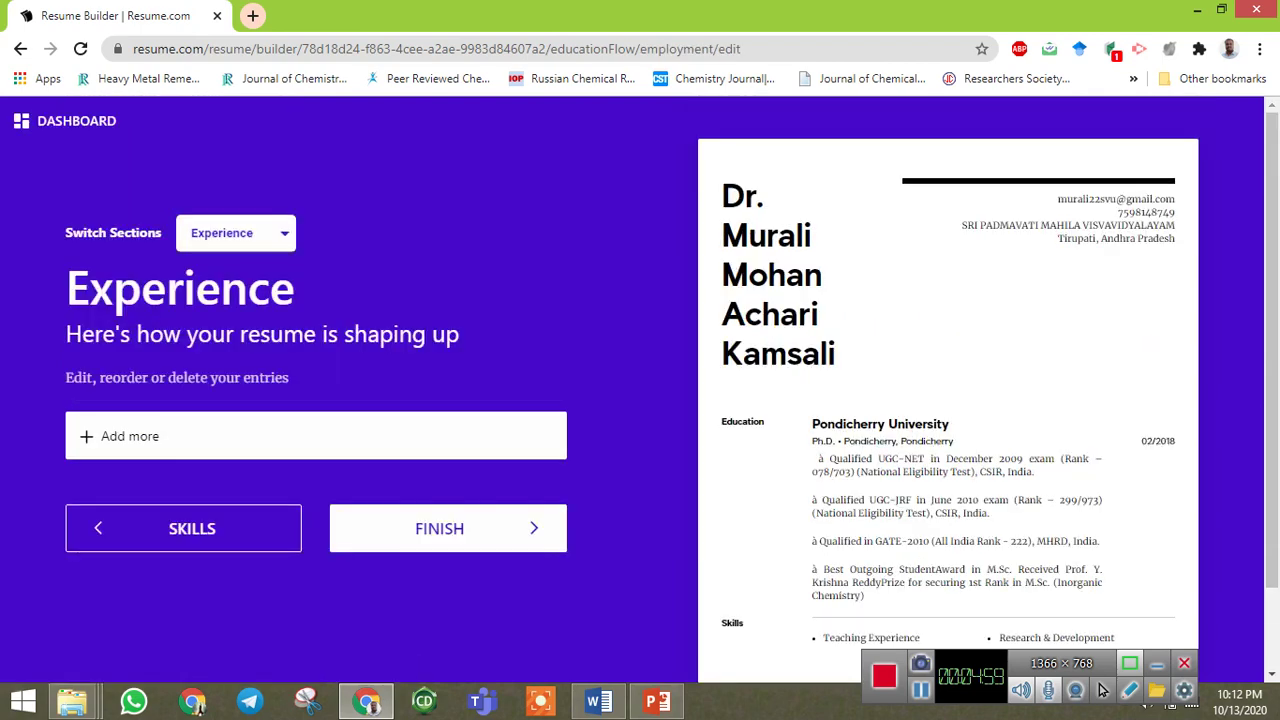
key(alt+Tab)
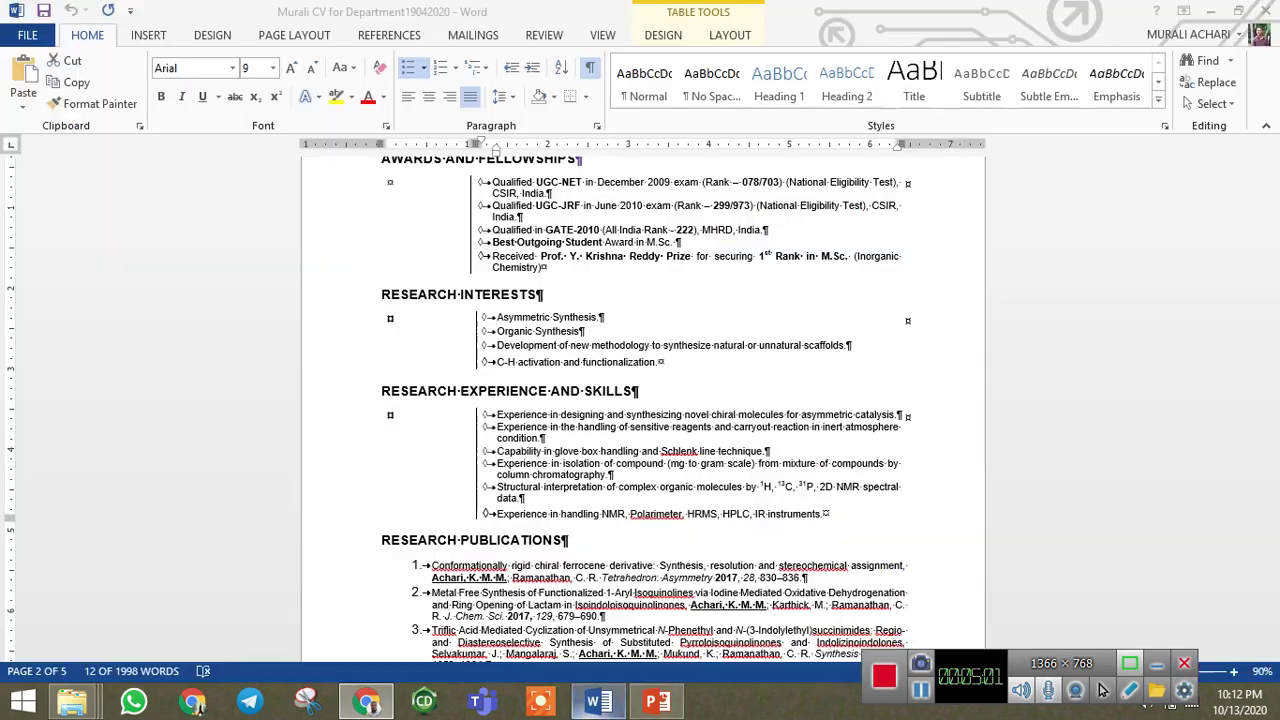
scroll(1101, 690, up, 10)
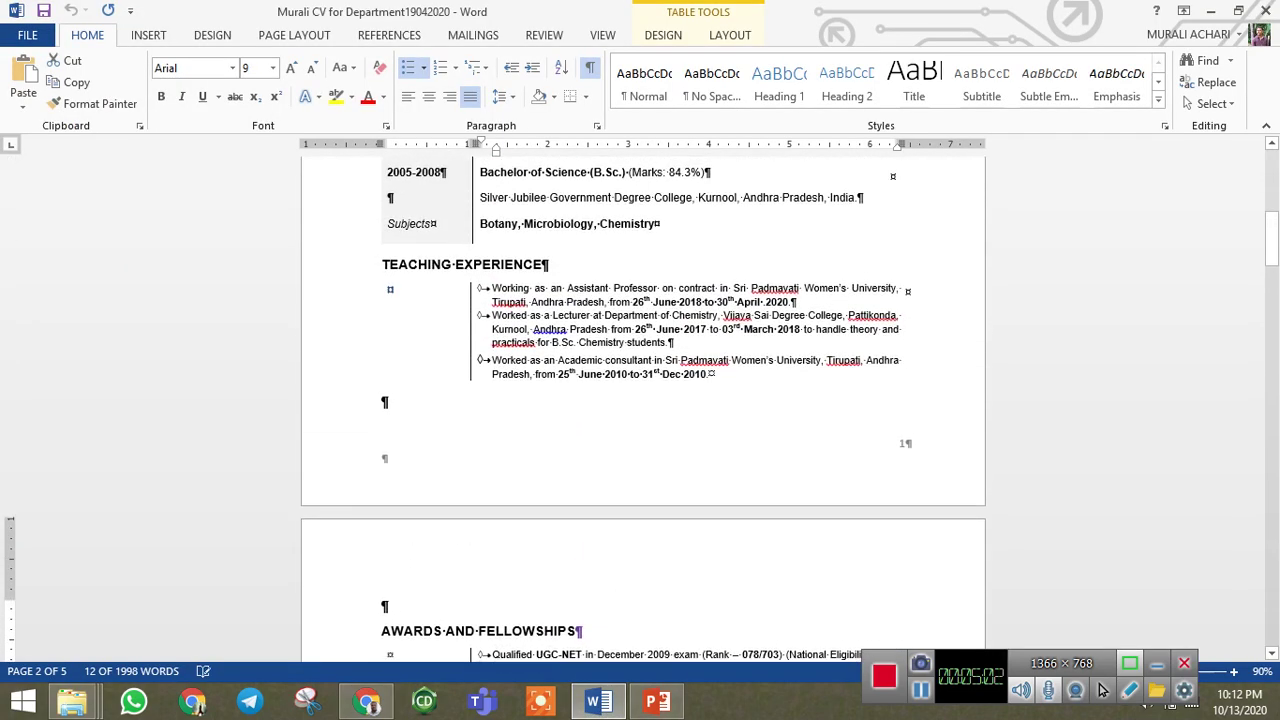
key(shift+Up)
key(shift+Up)
key(shift+Up)
key(shift+Up)
key(shift+Up)
key(shift+Up)
key(shift+Up)
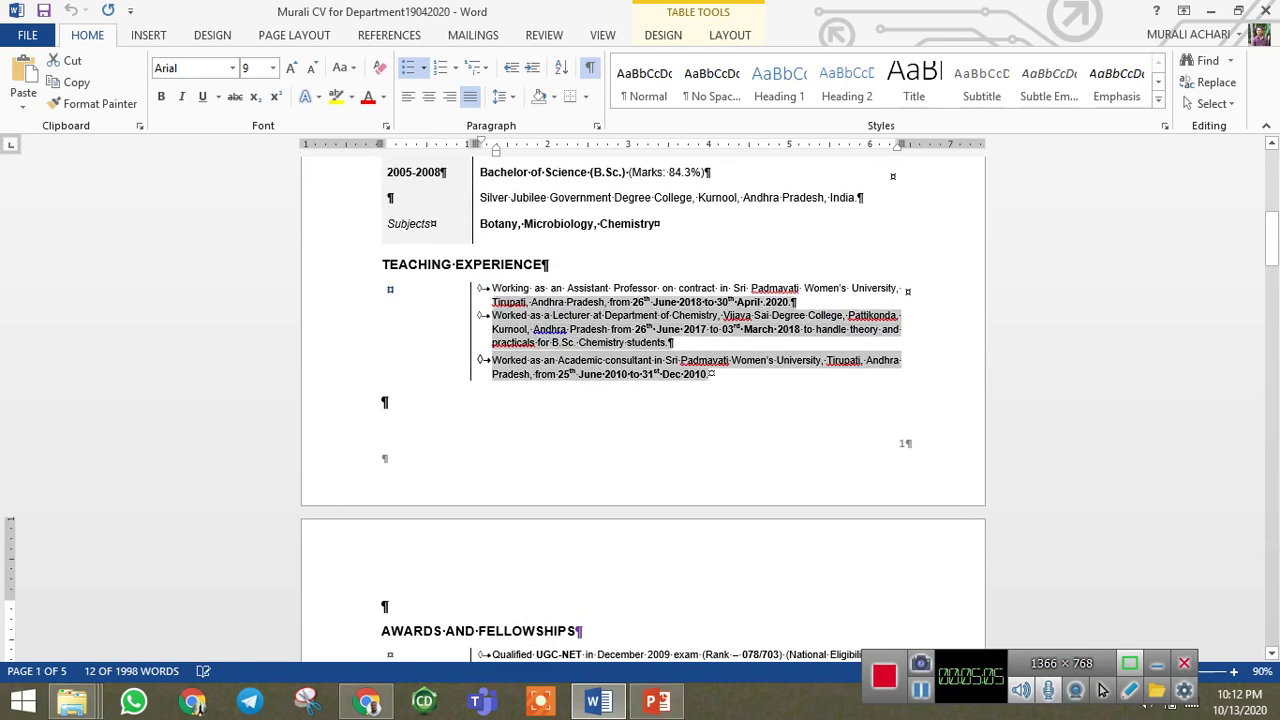
key(alt+Tab)
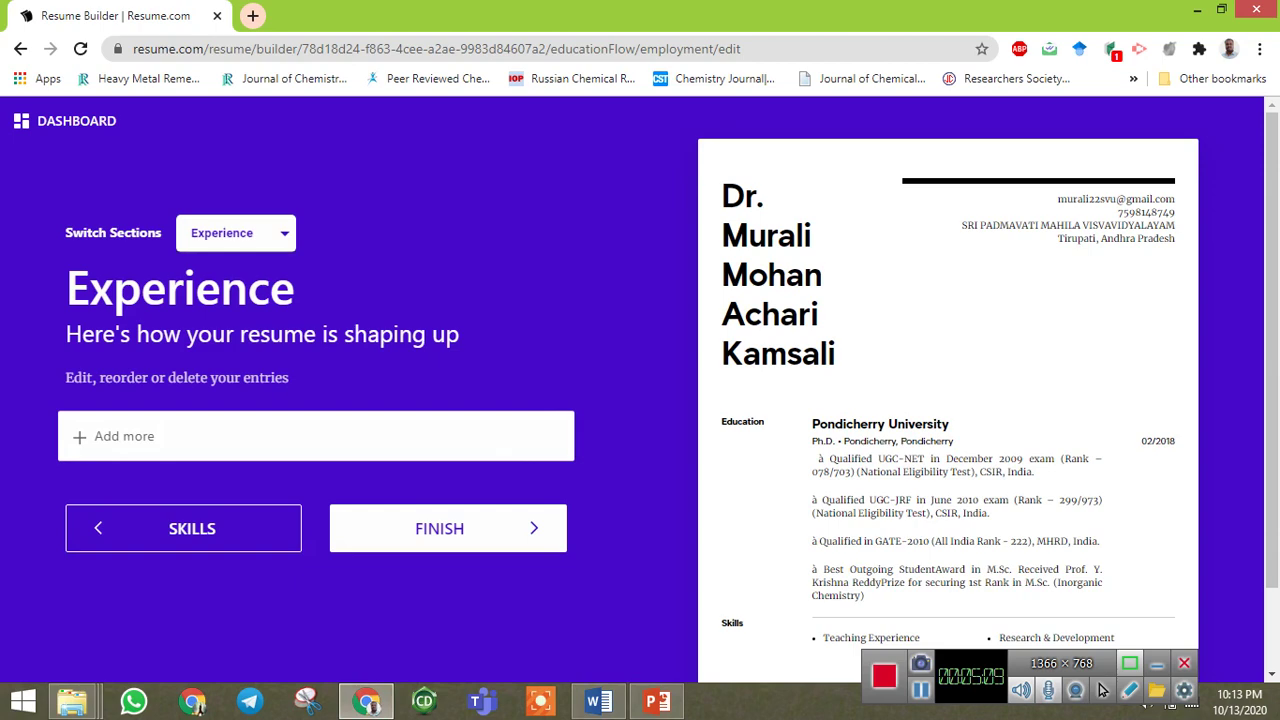
Start a new experience entry with company name SPMVV.
key(Return)
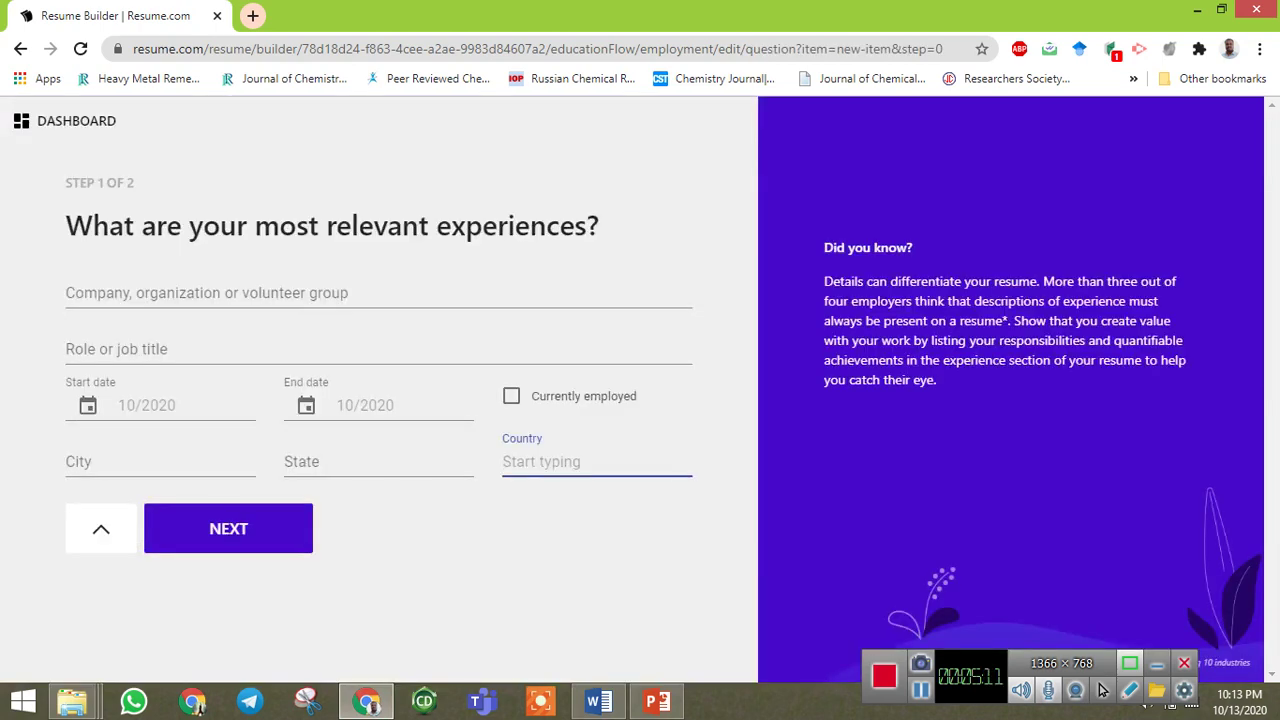
text(spmvv)
key(BackSpace)
key(BackSpace)
key(BackSpace)
key(BackSpace)
key(BackSpace)
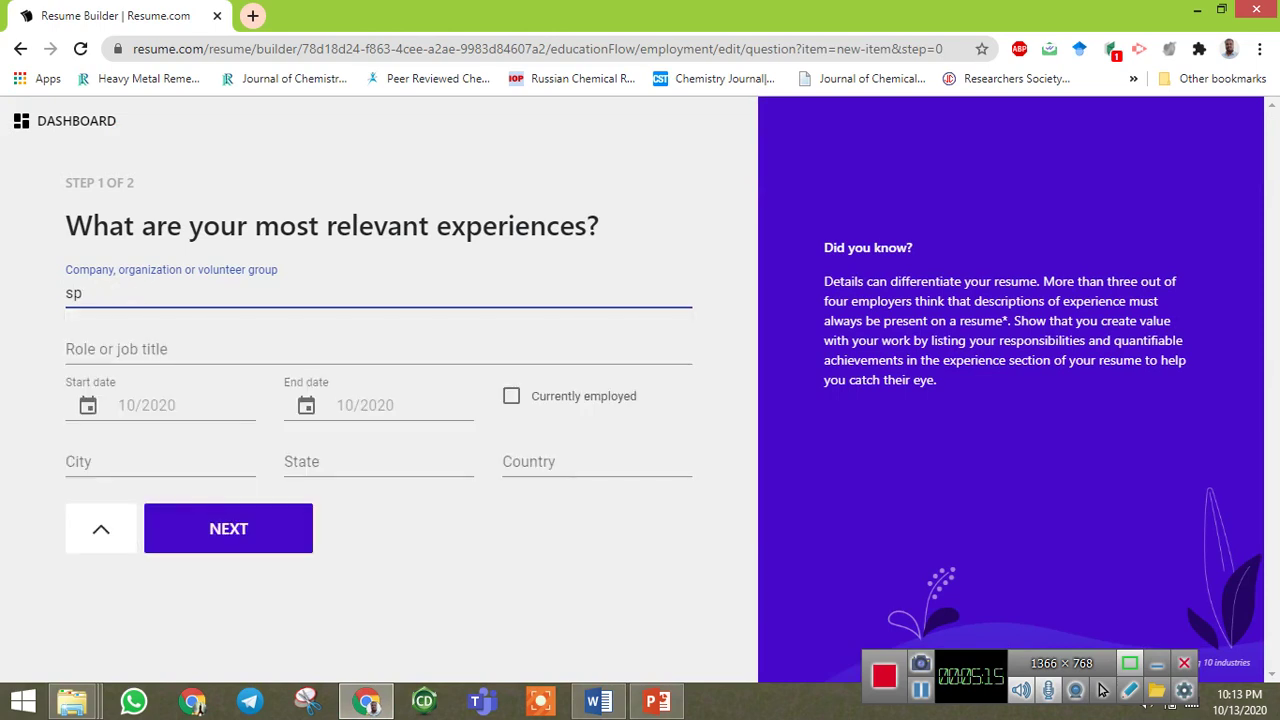
text(SPMVV)
key(BackSpace)
key(BackSpace)
key(BackSpace)
key(BackSpace)
key(BackSpace)
text(SRI PAD)
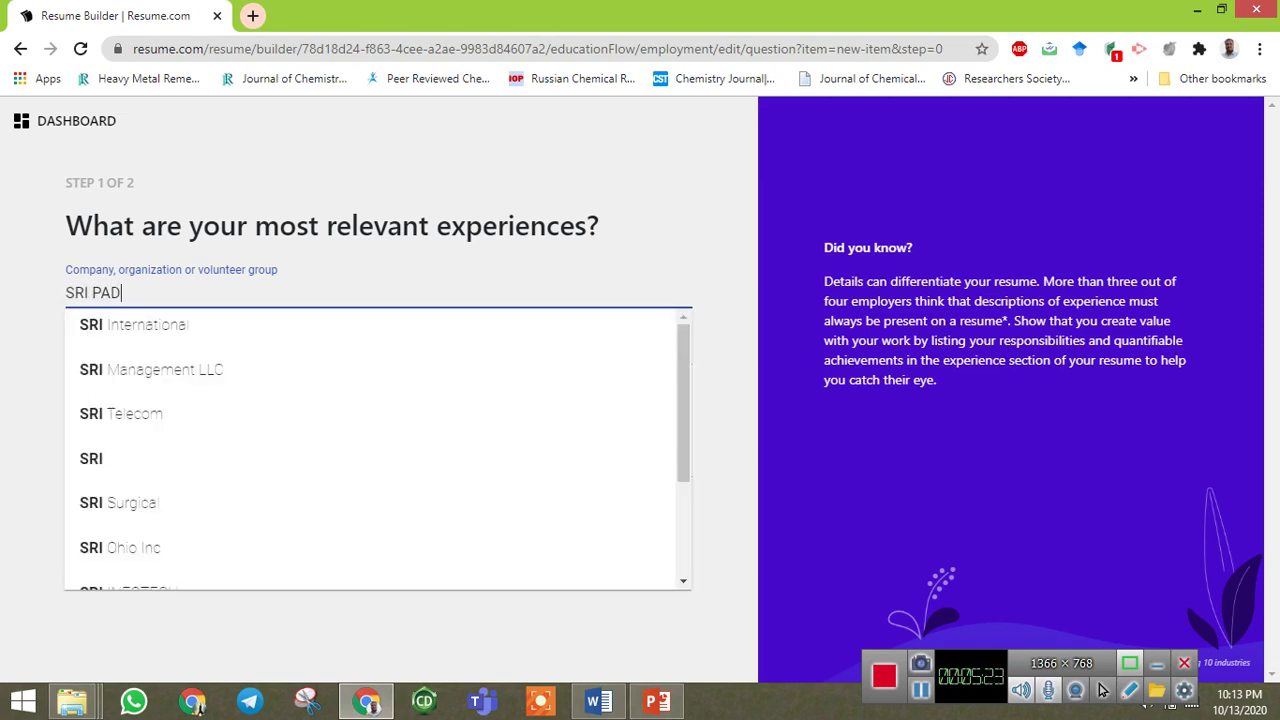
text(MAVATI )
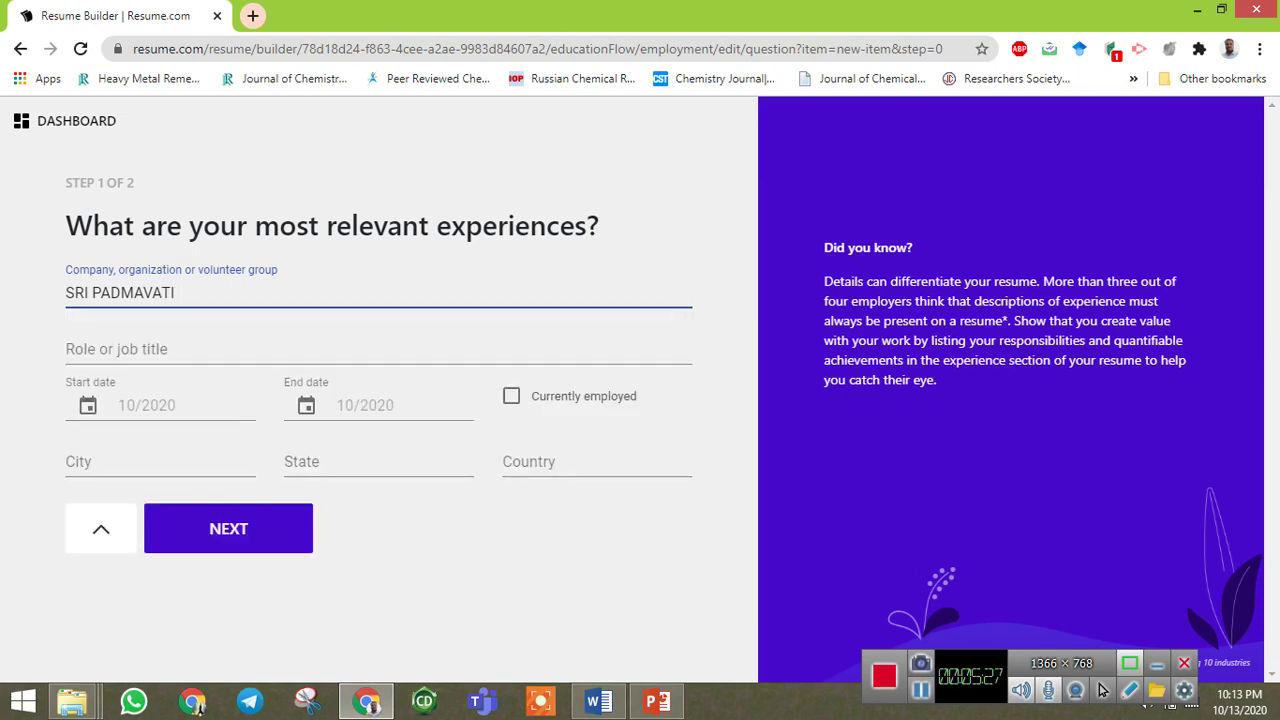
text(MAHILA)
key(BackSpace)
key(BackSpace)
key(ctrl+a)
key(BackSpace)
text(APMVV)
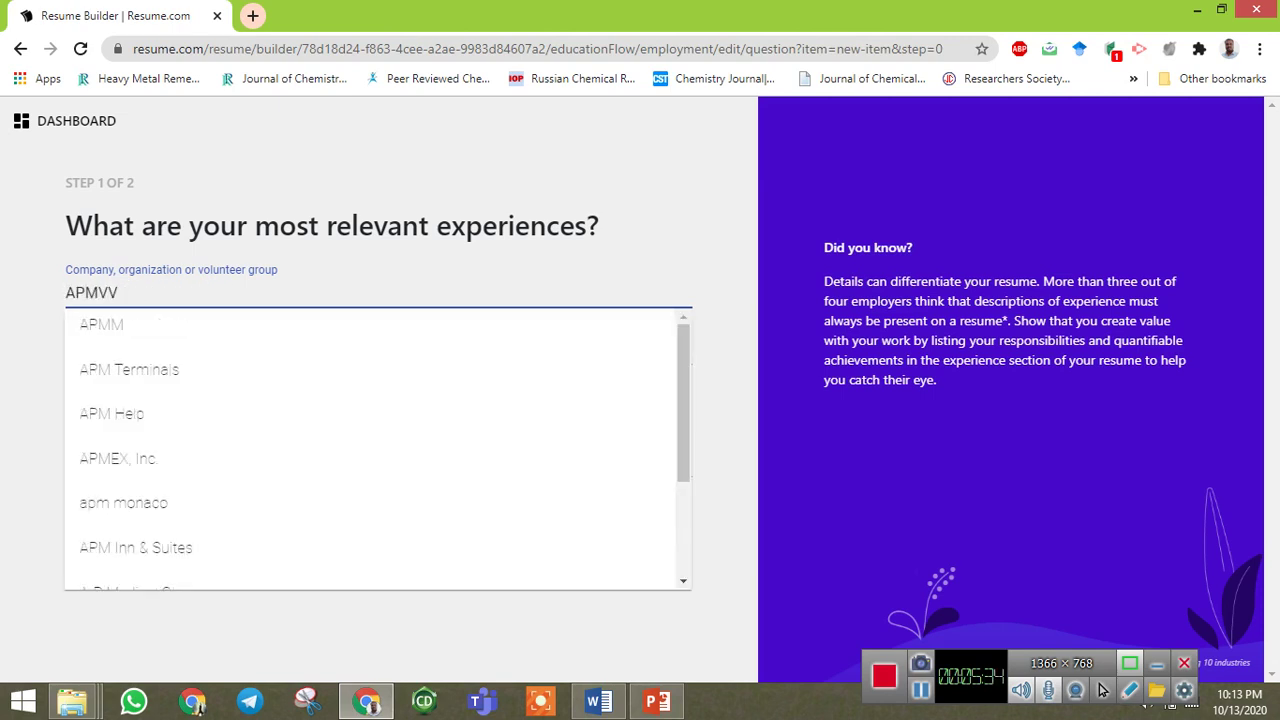
key(BackSpace)
key(ctrl+a)
key(BackSpace)
text(SPMVV)
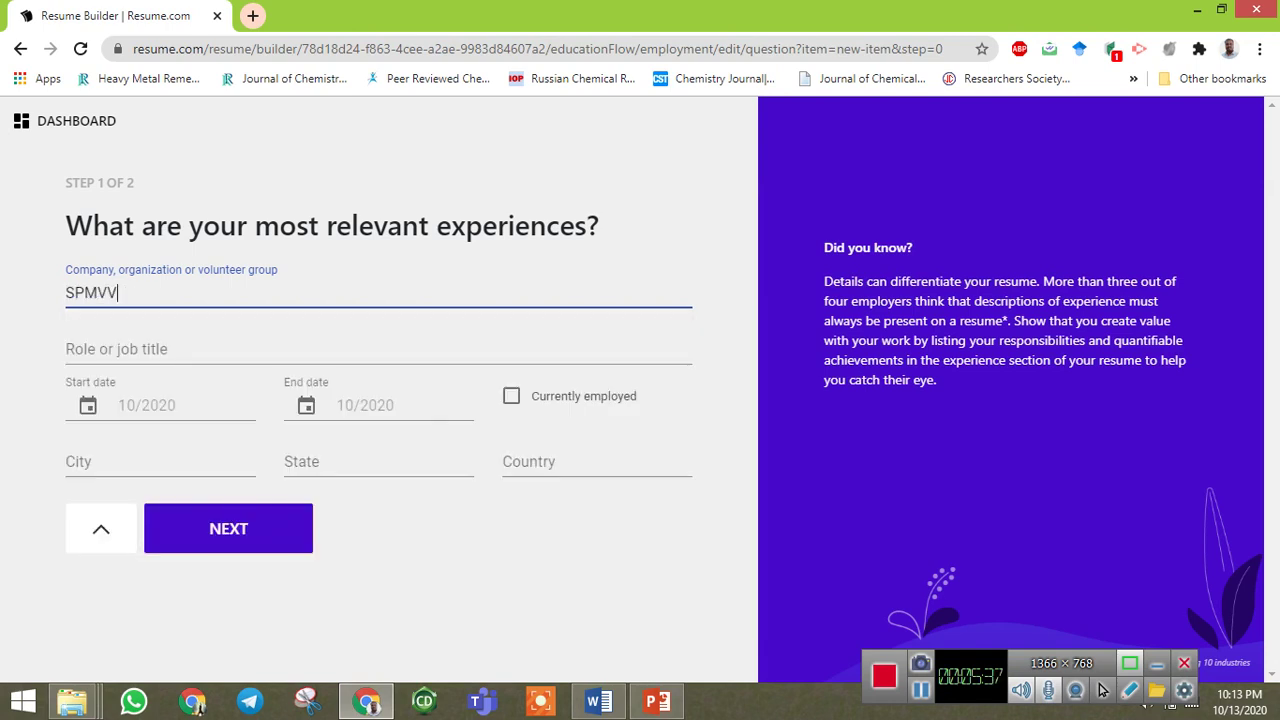
Set the role to Assitant Professor, start date 06/2018, and mark it currently employed.
key(Tab)
text(ASS)
text(s)
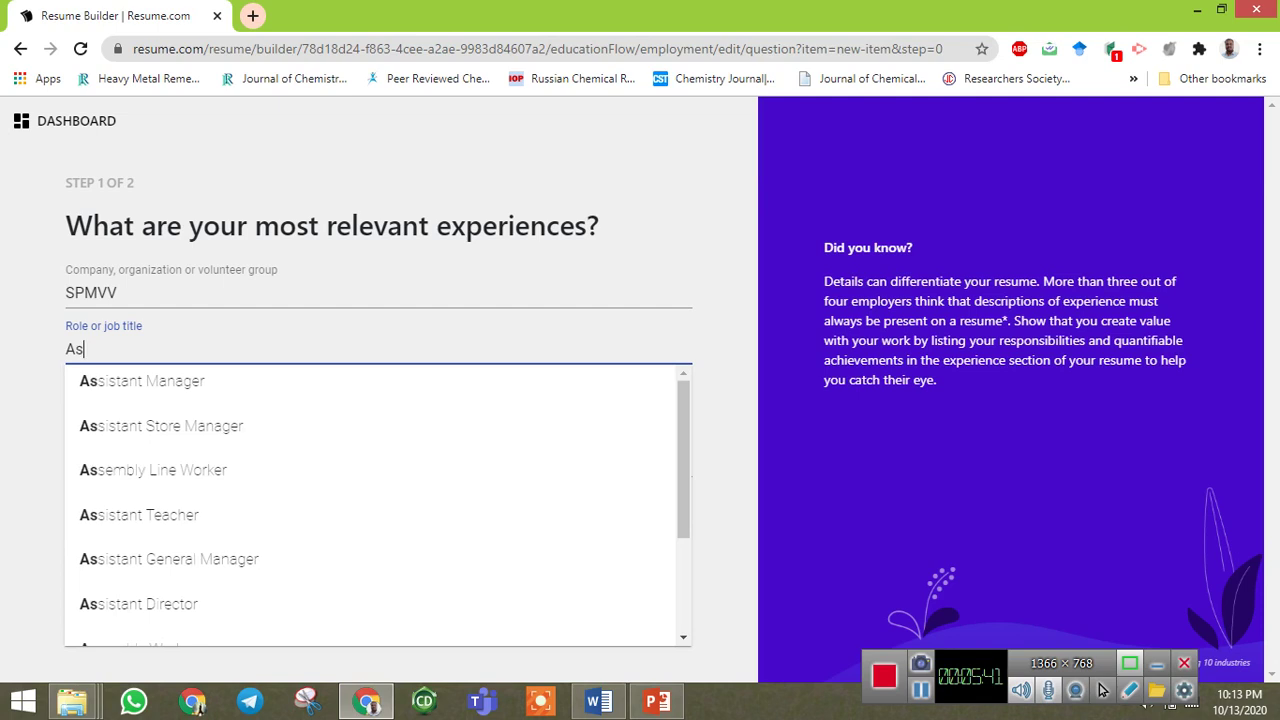
text(sitant Professor)
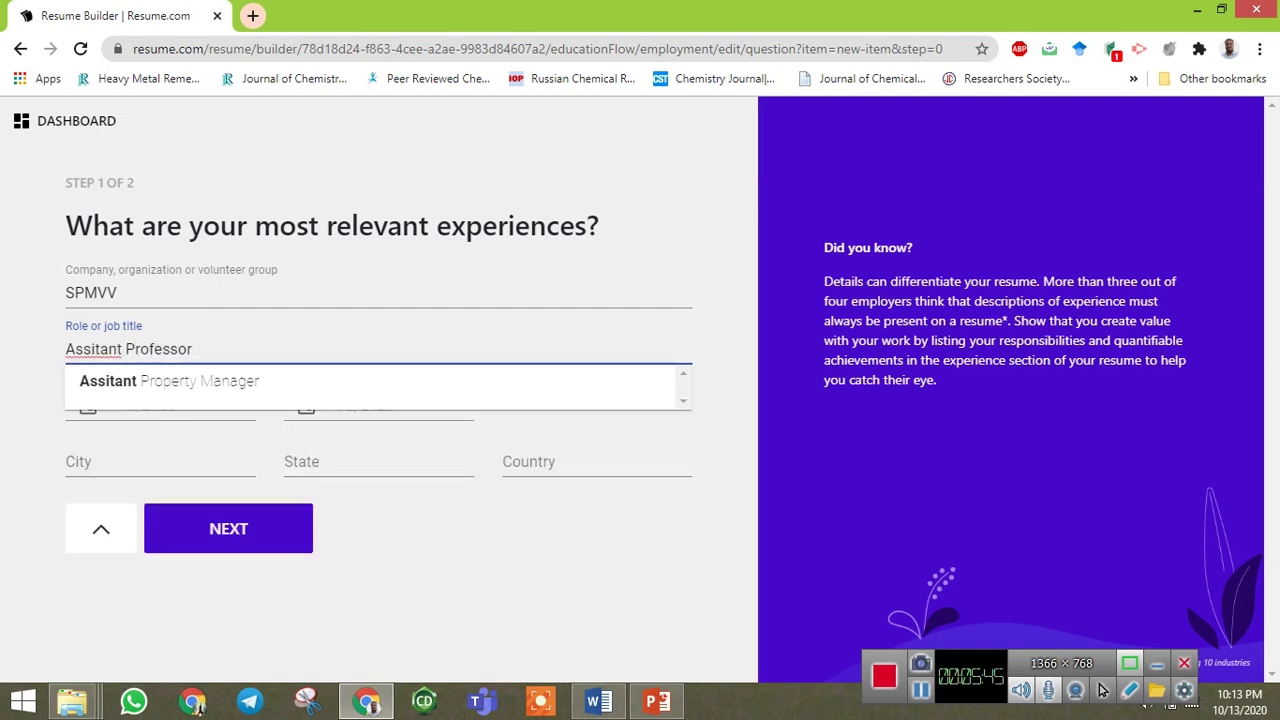
key(Tab)
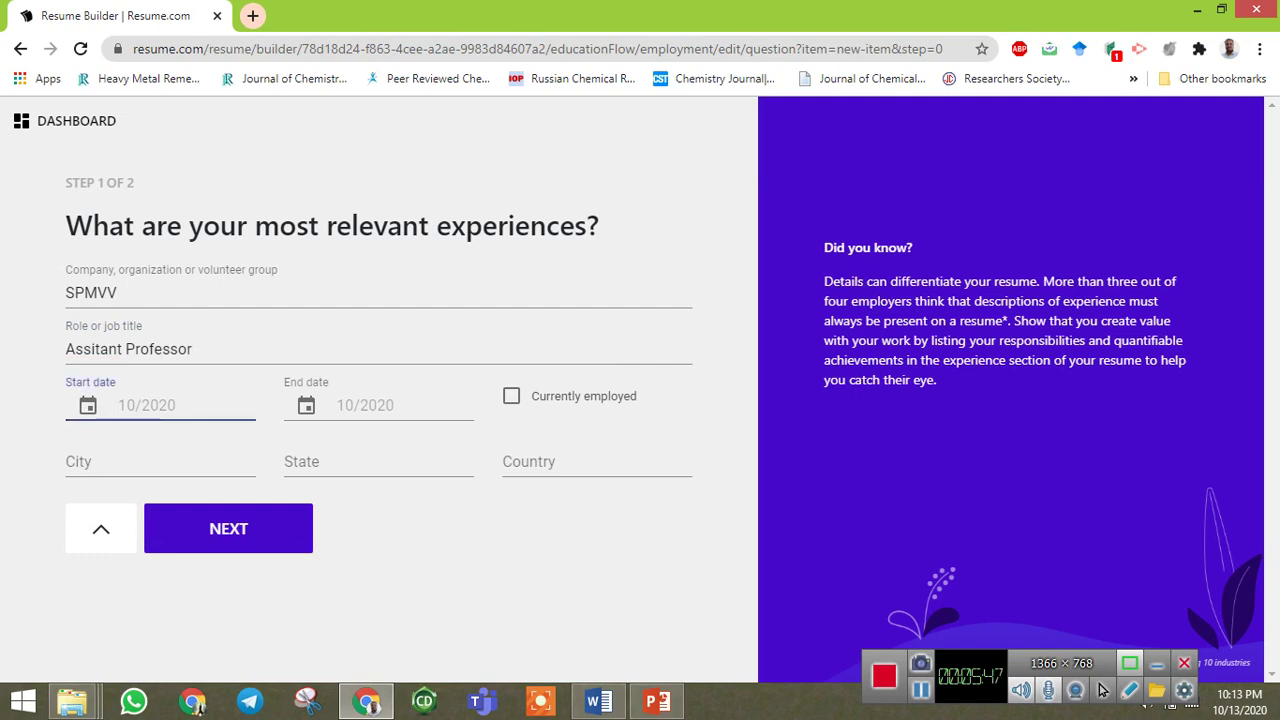
text(06/)
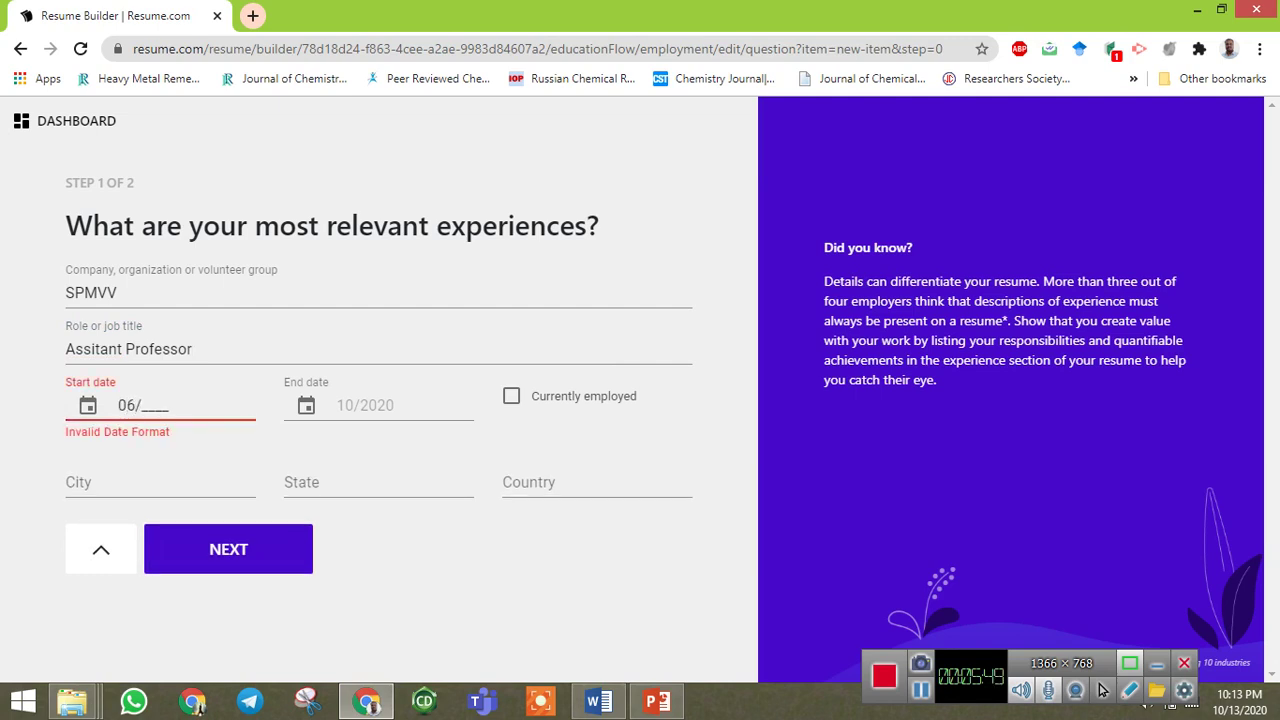
text(2018)
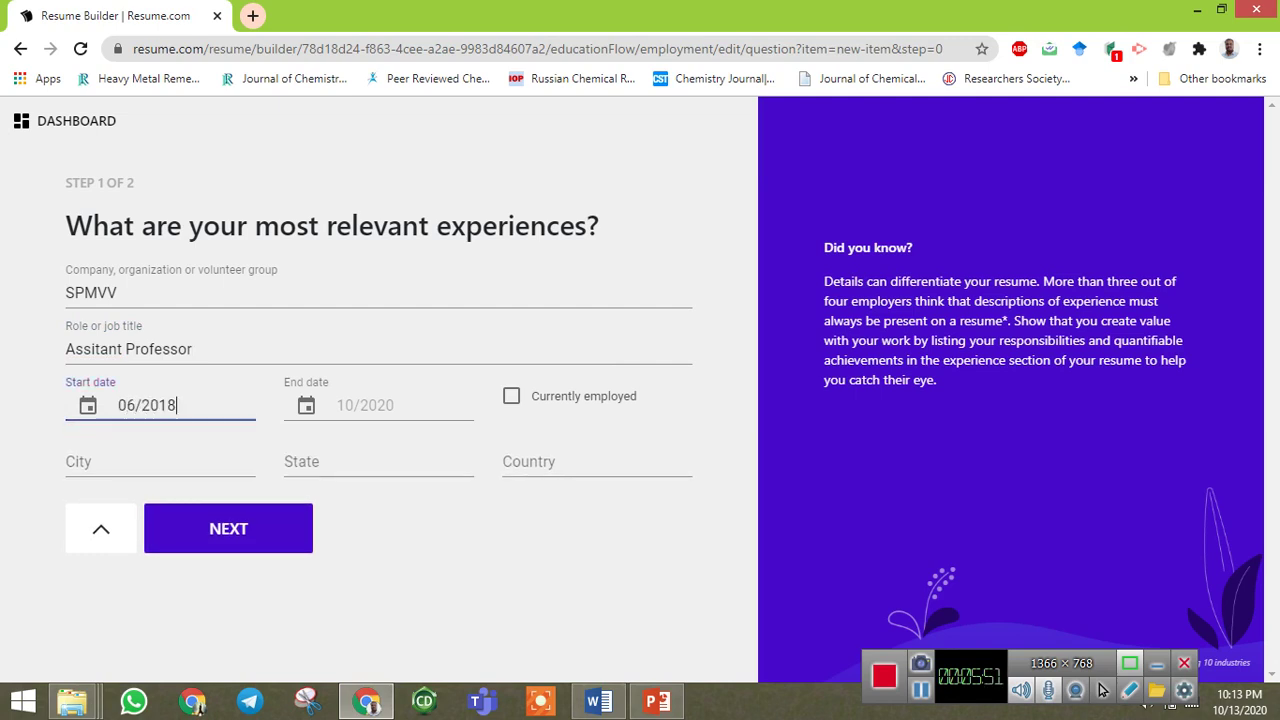
key(Tab)
key(Tab)
key(space)
Enter location Tirupati, AP, INDIA and submit the job details.
key(Tab)
text(Tiru)
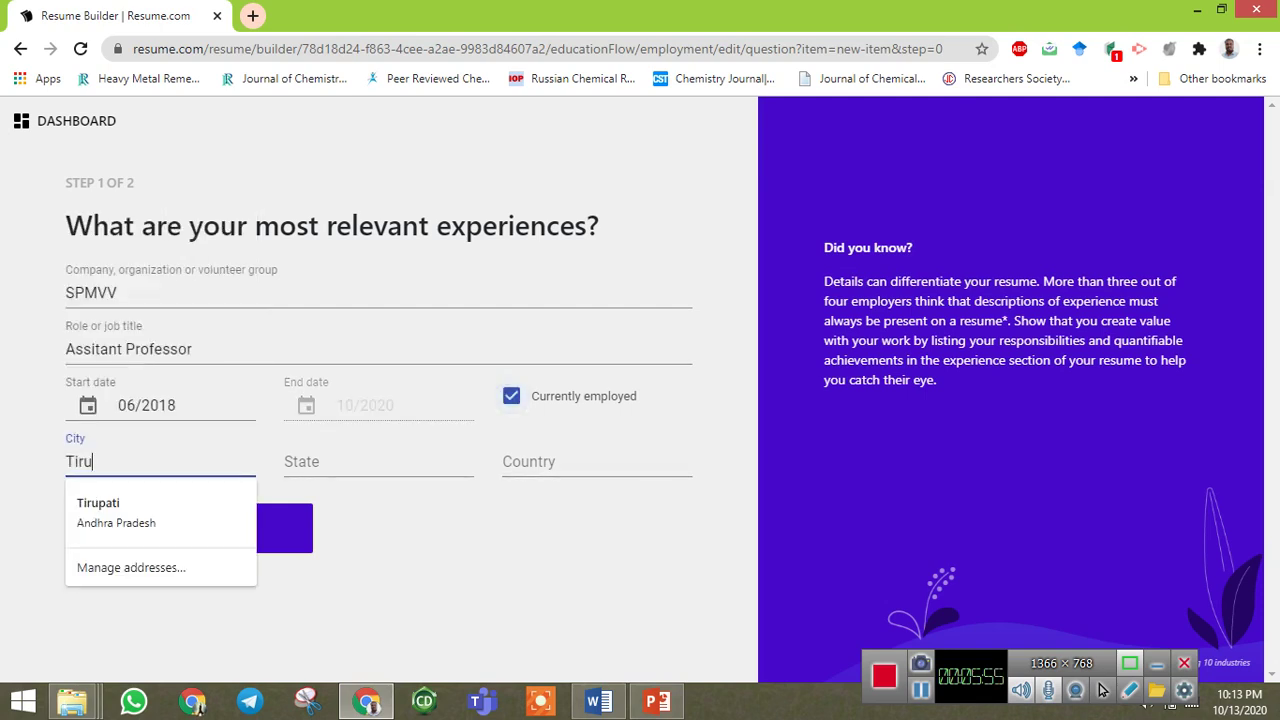
text(pati)
key(Tab)
text(A)
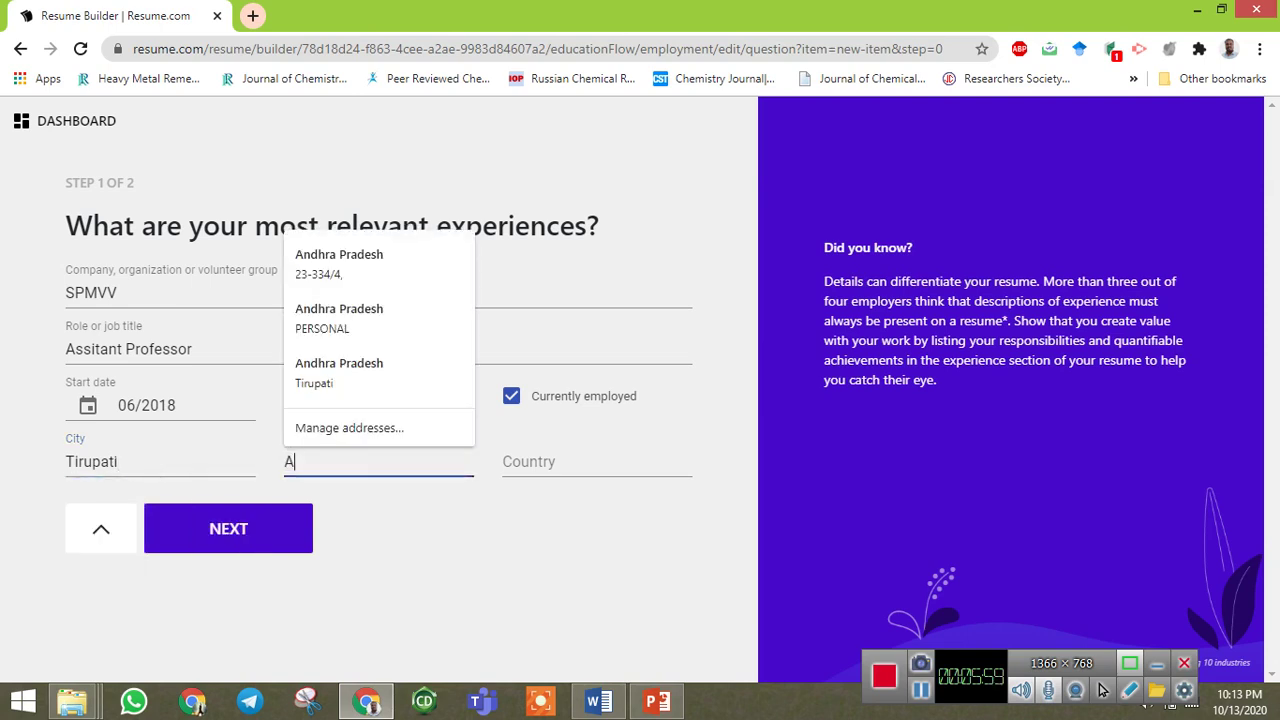
text(P)
key(Tab)
text(INDIA)
key(Tab)
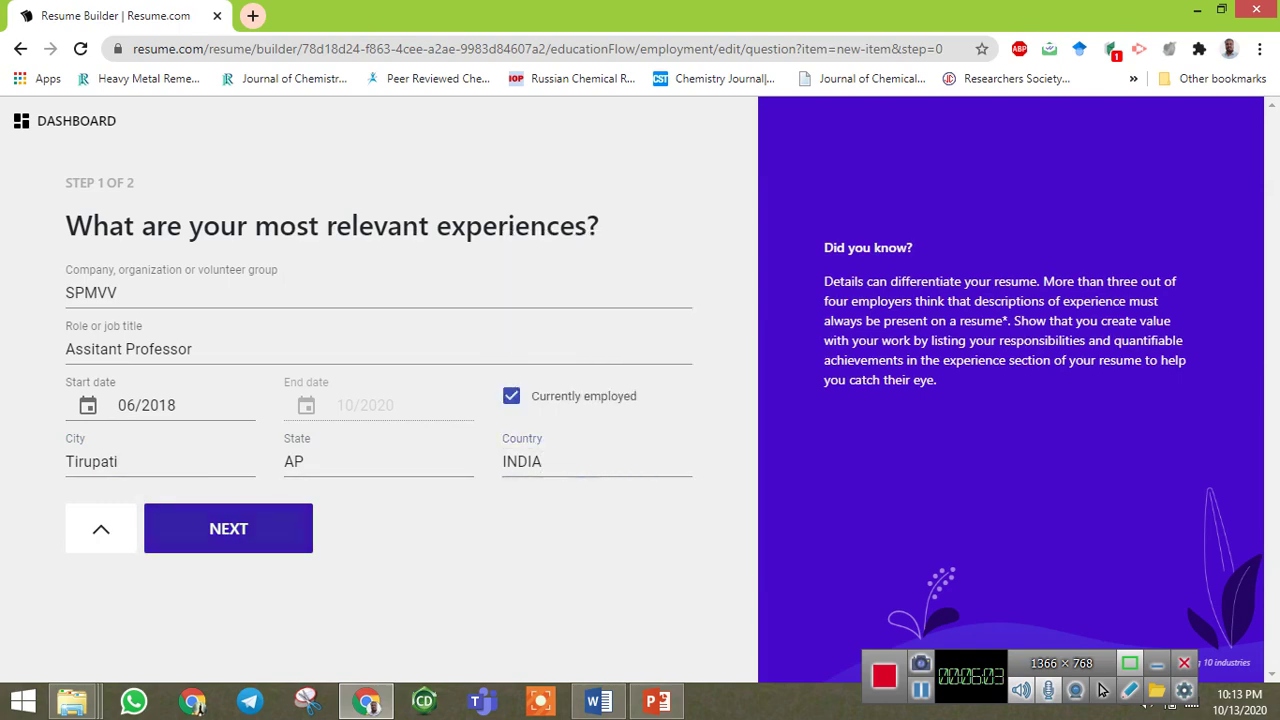
key(Return)
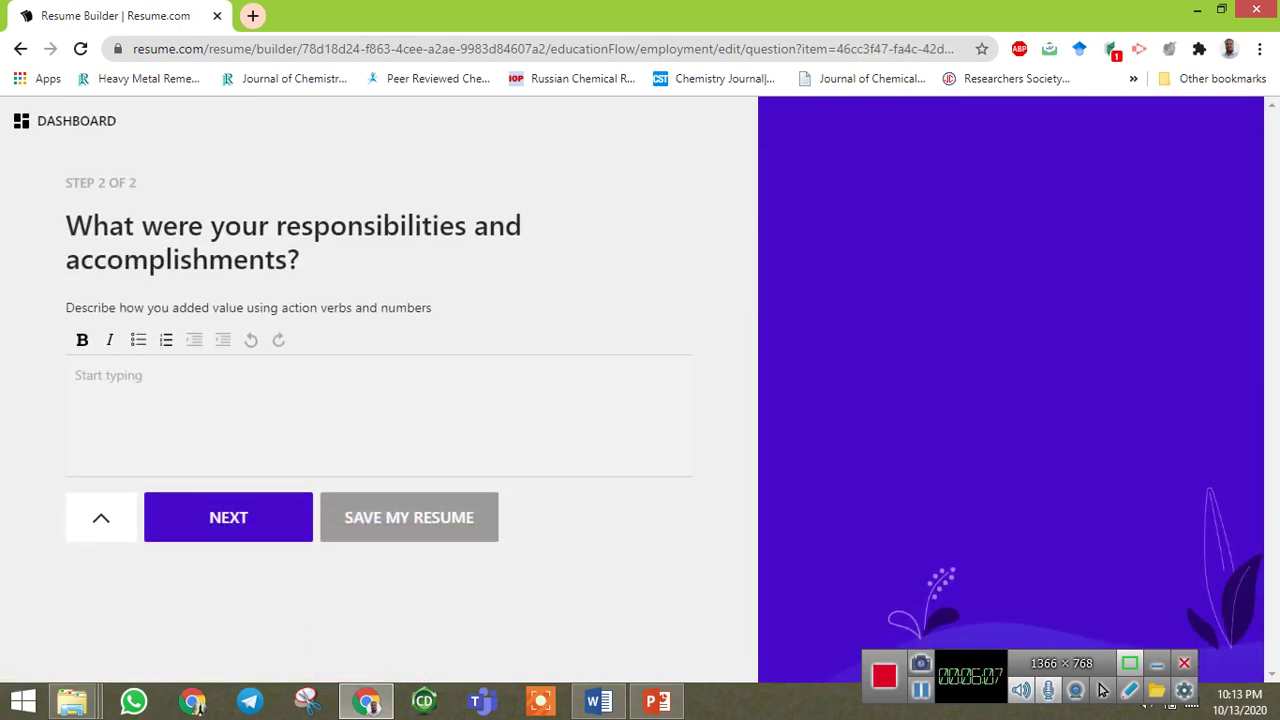
Enter the responsibility 'Teaching theory to Graduates' and save the SPMVV experience entry.
text(t)
key(BackSpace)
text(Teaching )
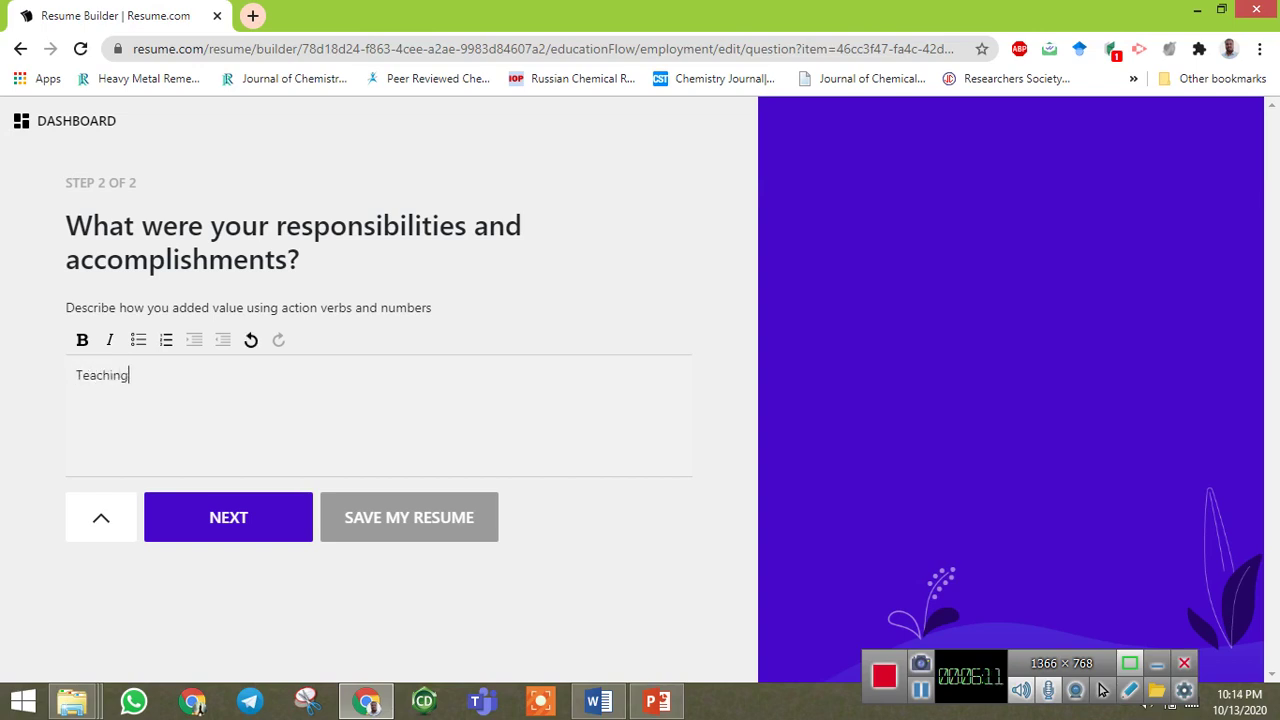
text(M)
key(BackSpace)
key(BackSpace)
text(Th)
key(BackSpace)
key(BackSpace)
text(theor)
key(BackSpace)
text(y ned)
key(BackSpace)
key(BackSpace)
text(o Graduates)
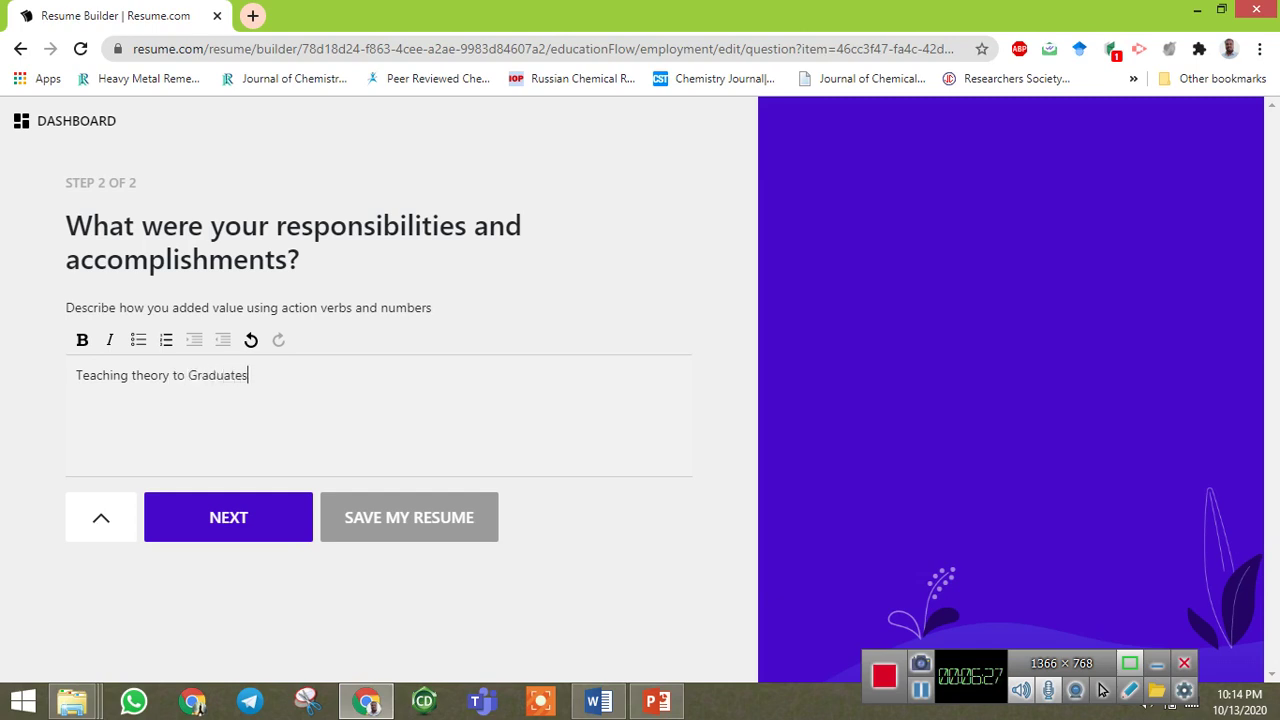
key(Return)
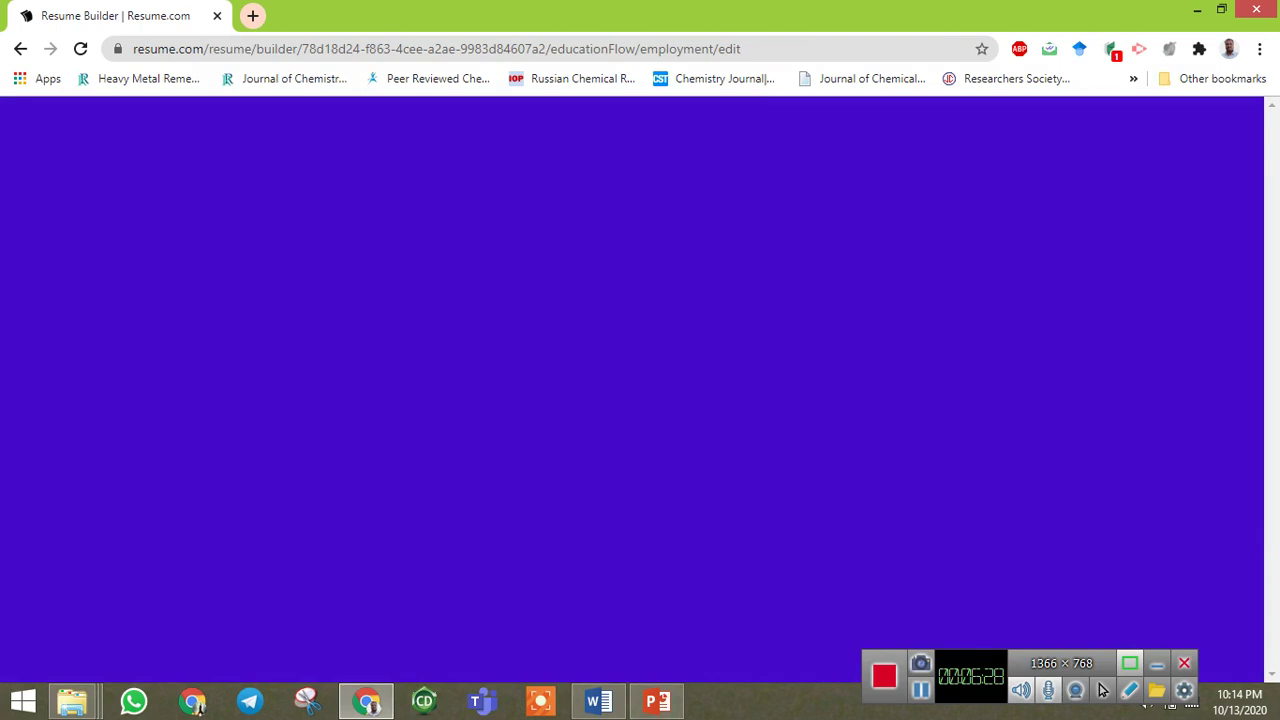
On the completed resume dashboard showing the SPMVV job, start downloading the resume.
scroll(640, 390, down, 1)
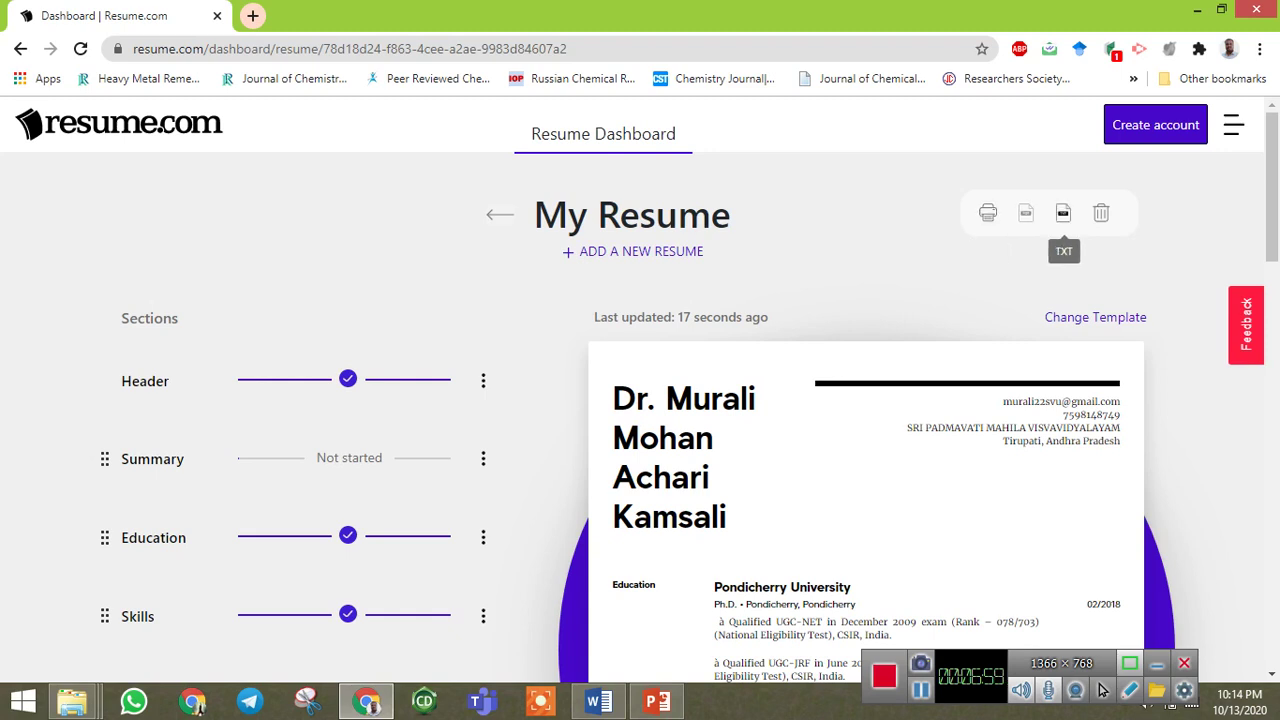
click(1026, 213)
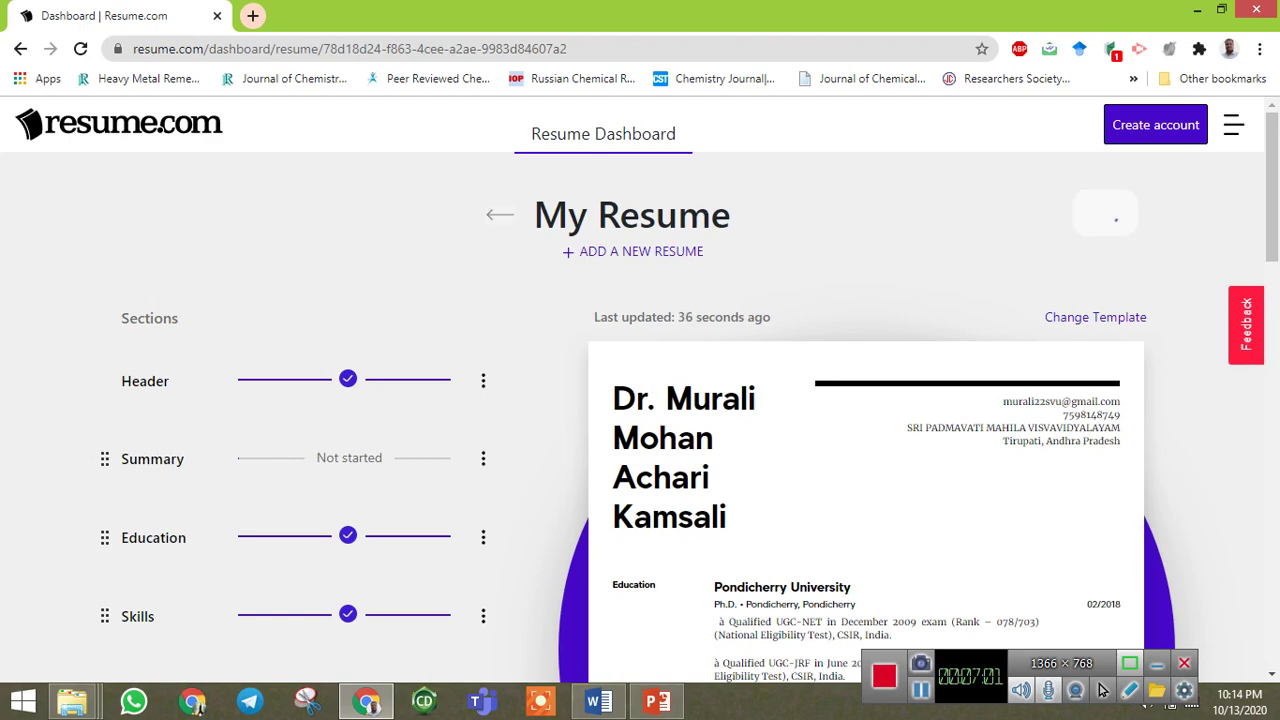
scroll(640, 389, down, 3)
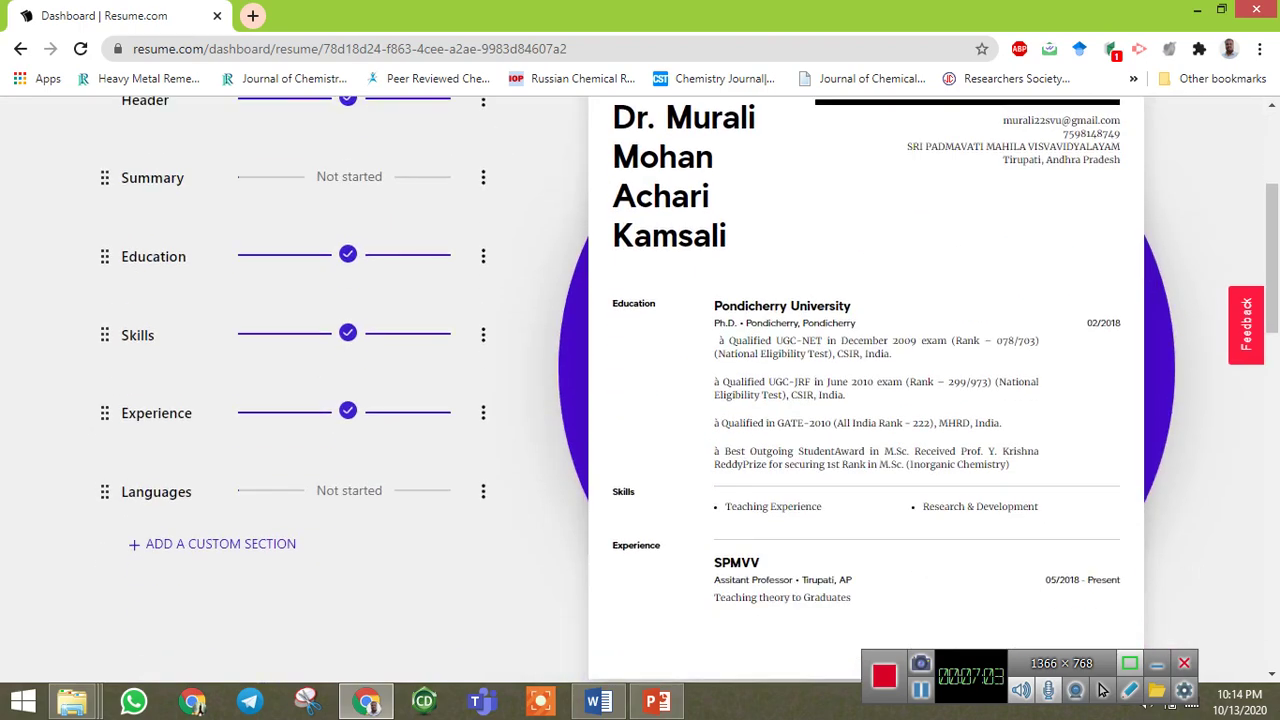
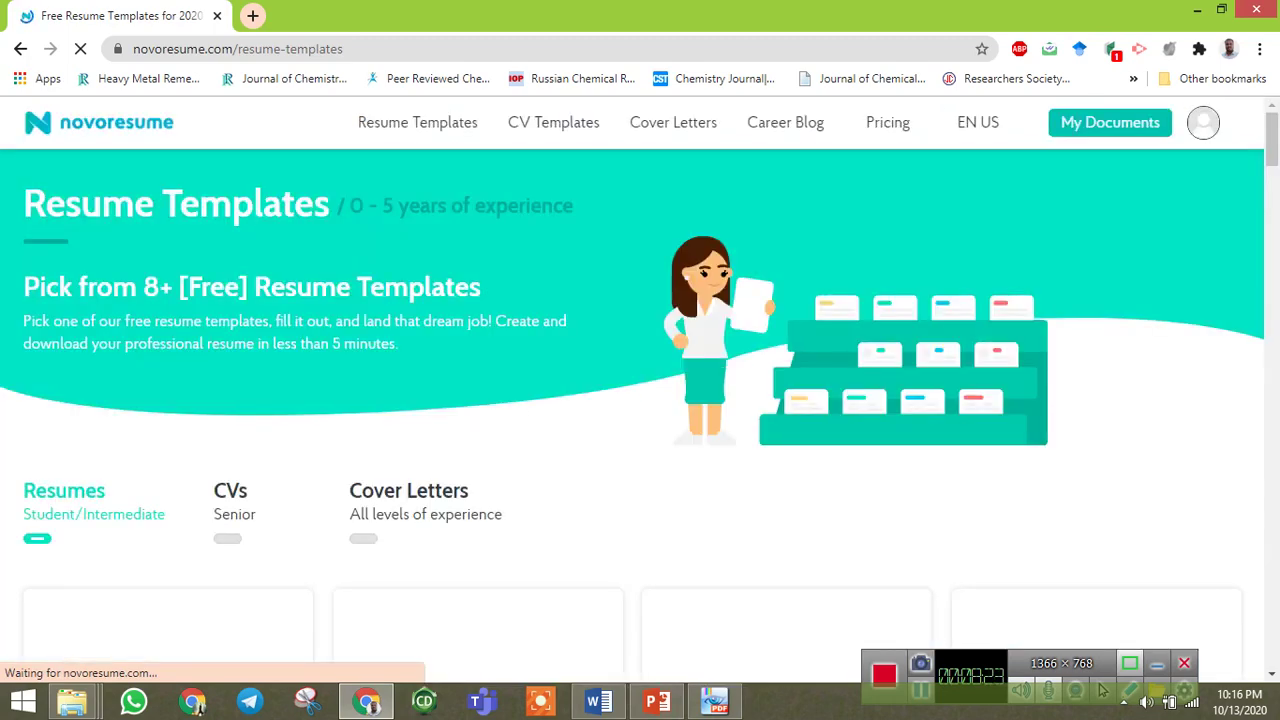
Browse the Novoresume template cards to choose a template for a new resume.
scroll(640, 400, down, 10)
scroll(640, 400, up, 6)
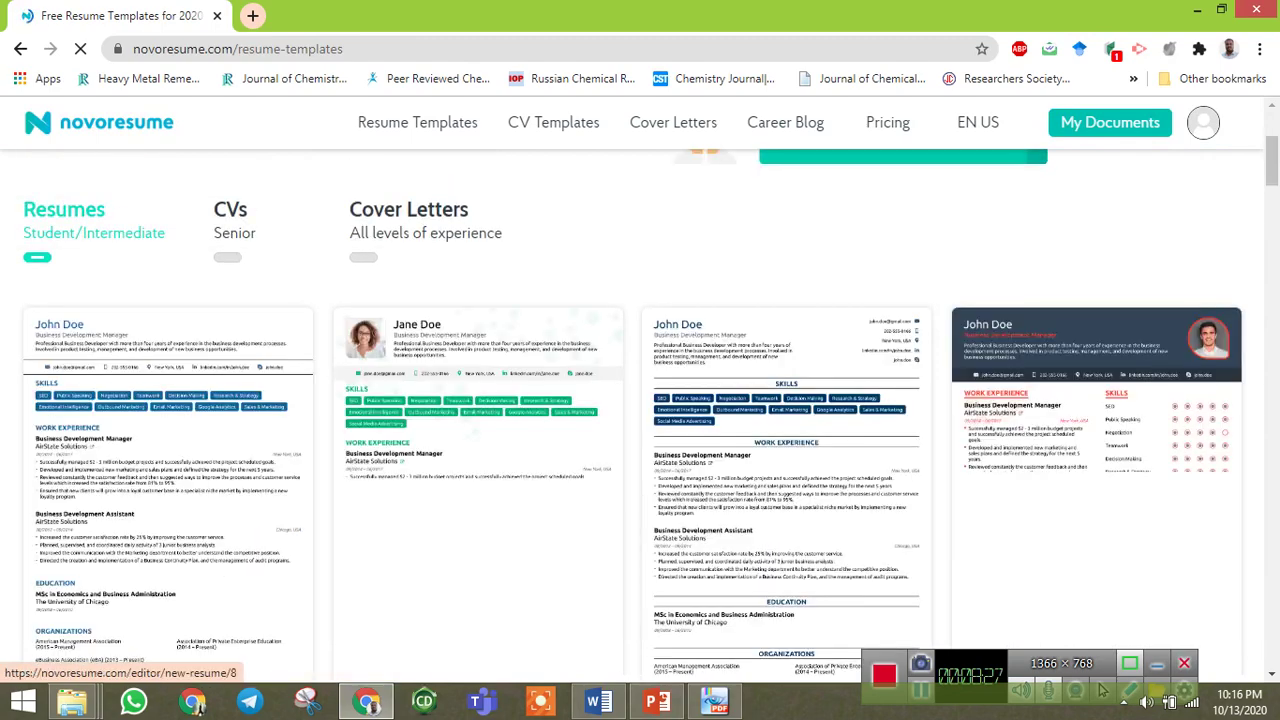
scroll(640, 400, down, 5)
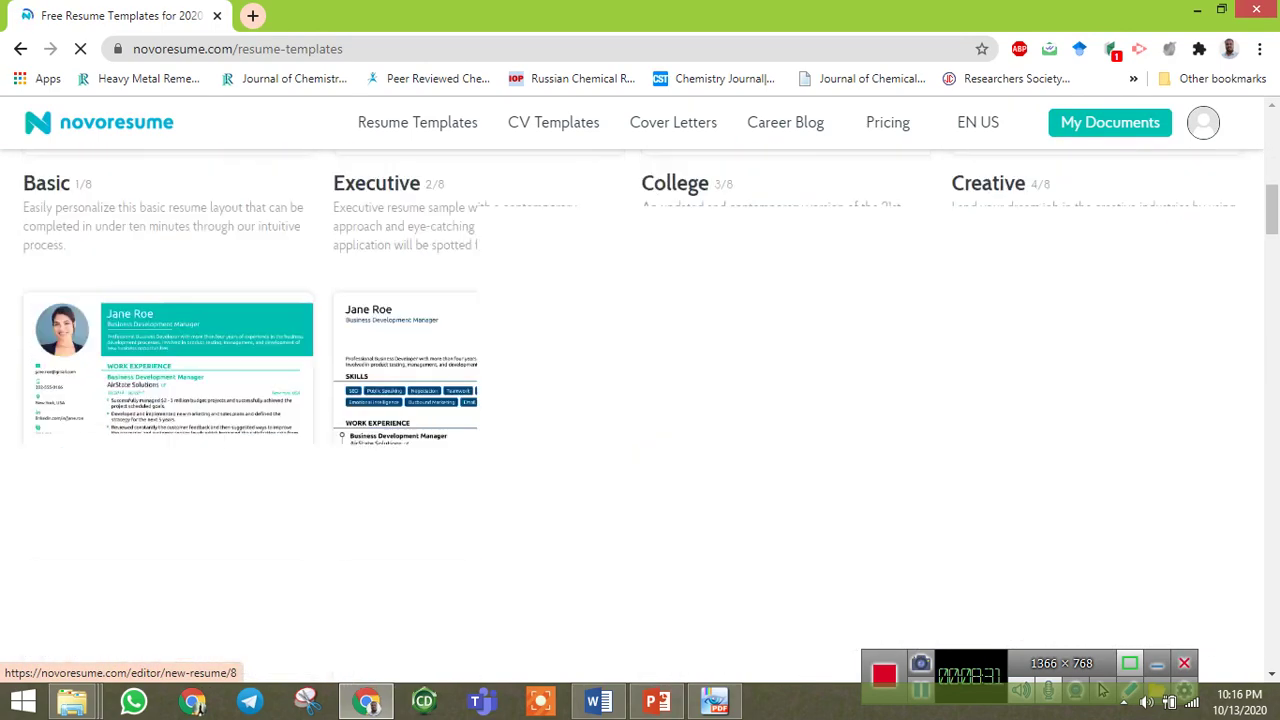
scroll(640, 400, down, 3)
scroll(640, 400, up, 5)
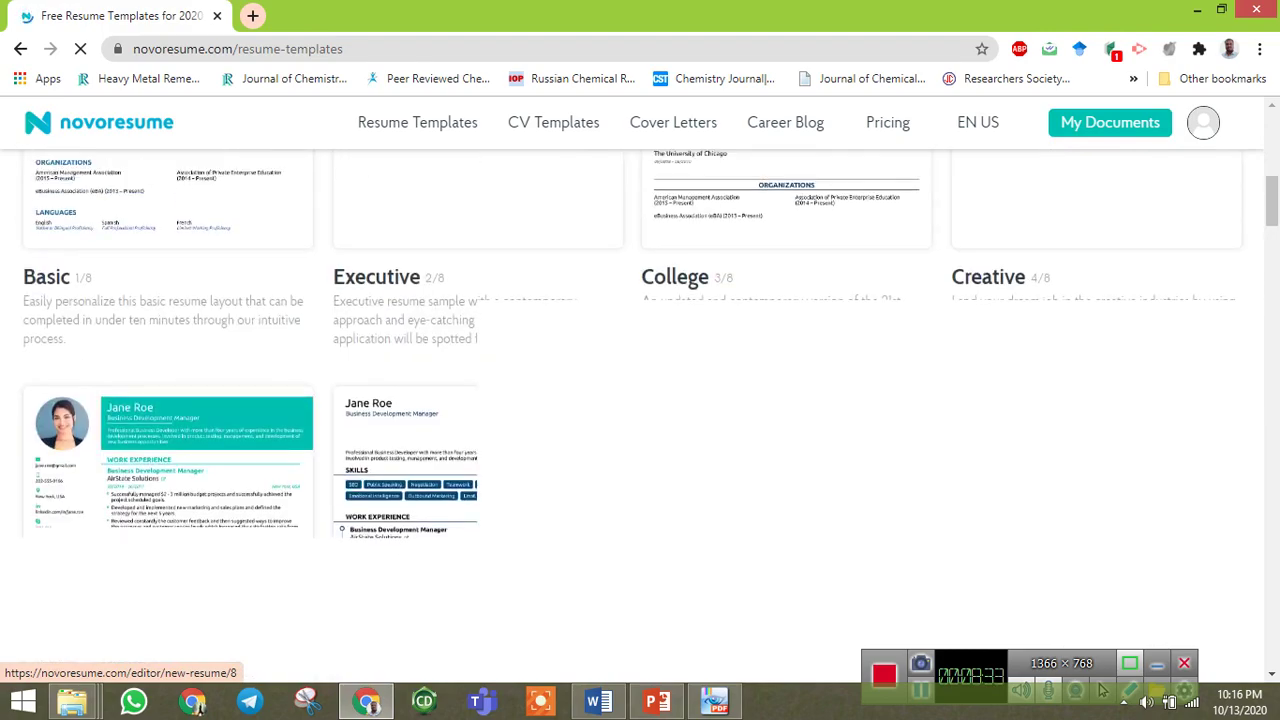
scroll(640, 400, down, 2)
scroll(640, 400, up, 5)
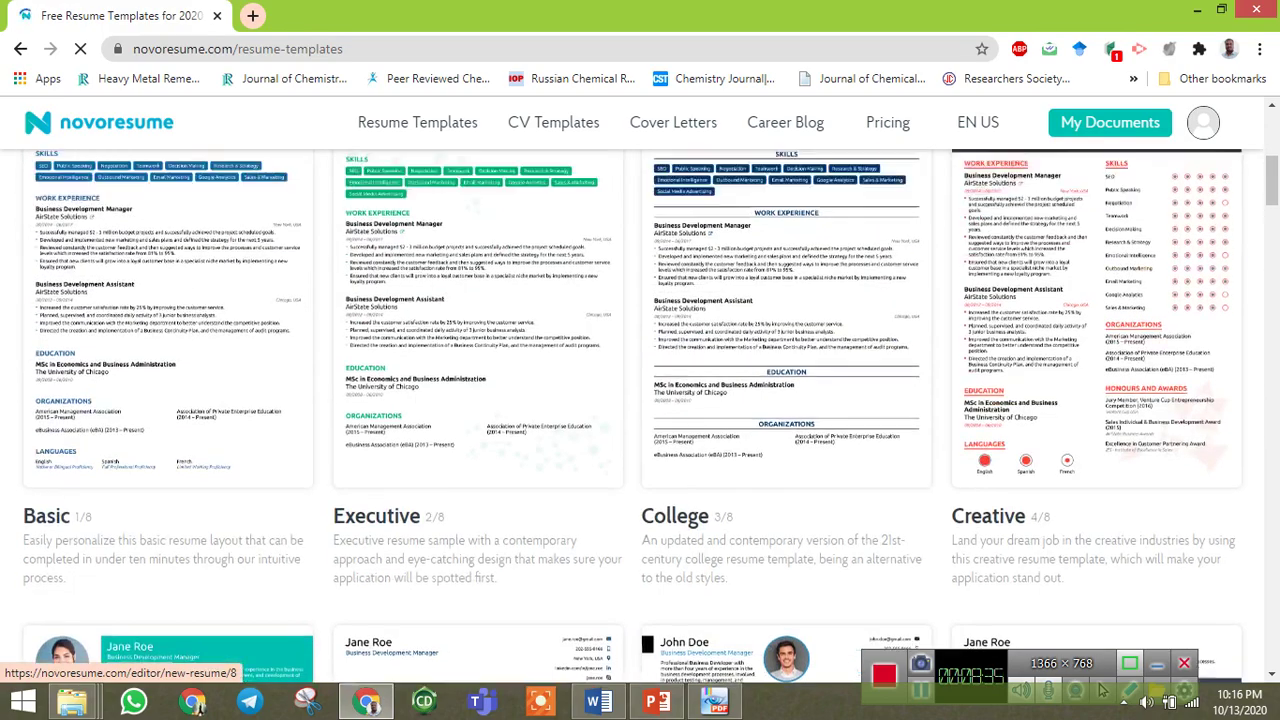
scroll(640, 400, down, 4)
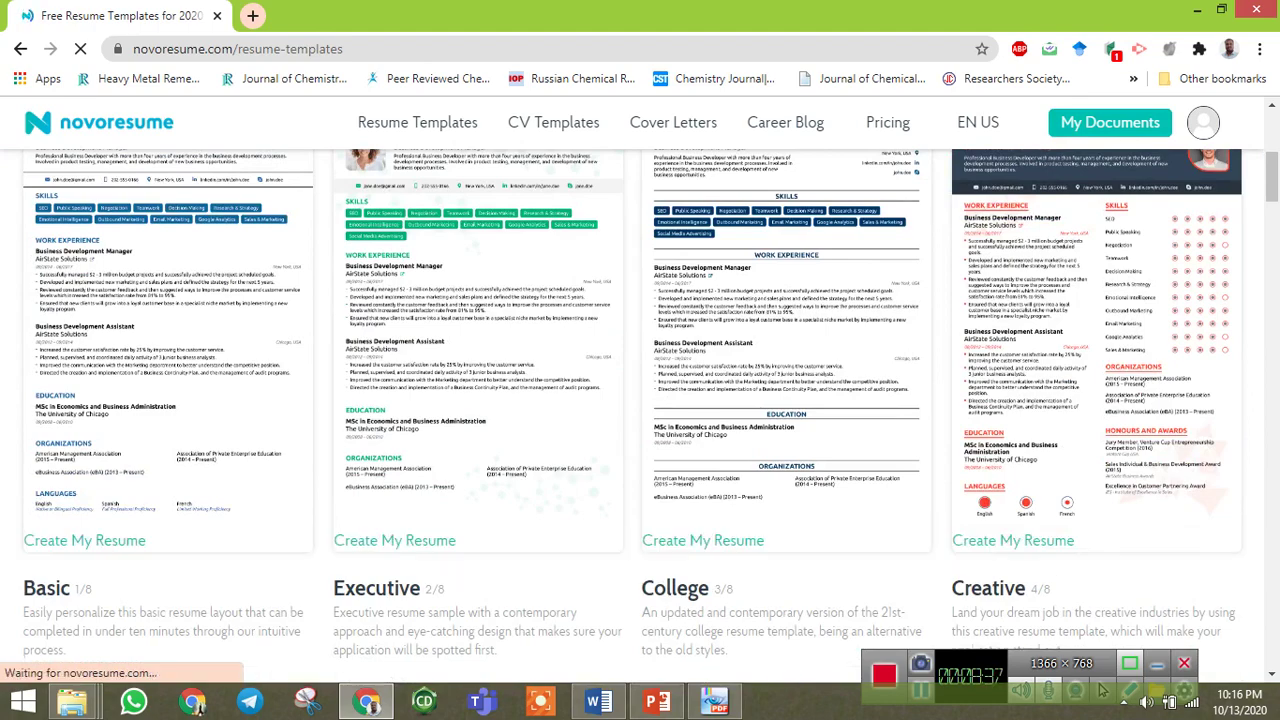
scroll(640, 400, down, 6)
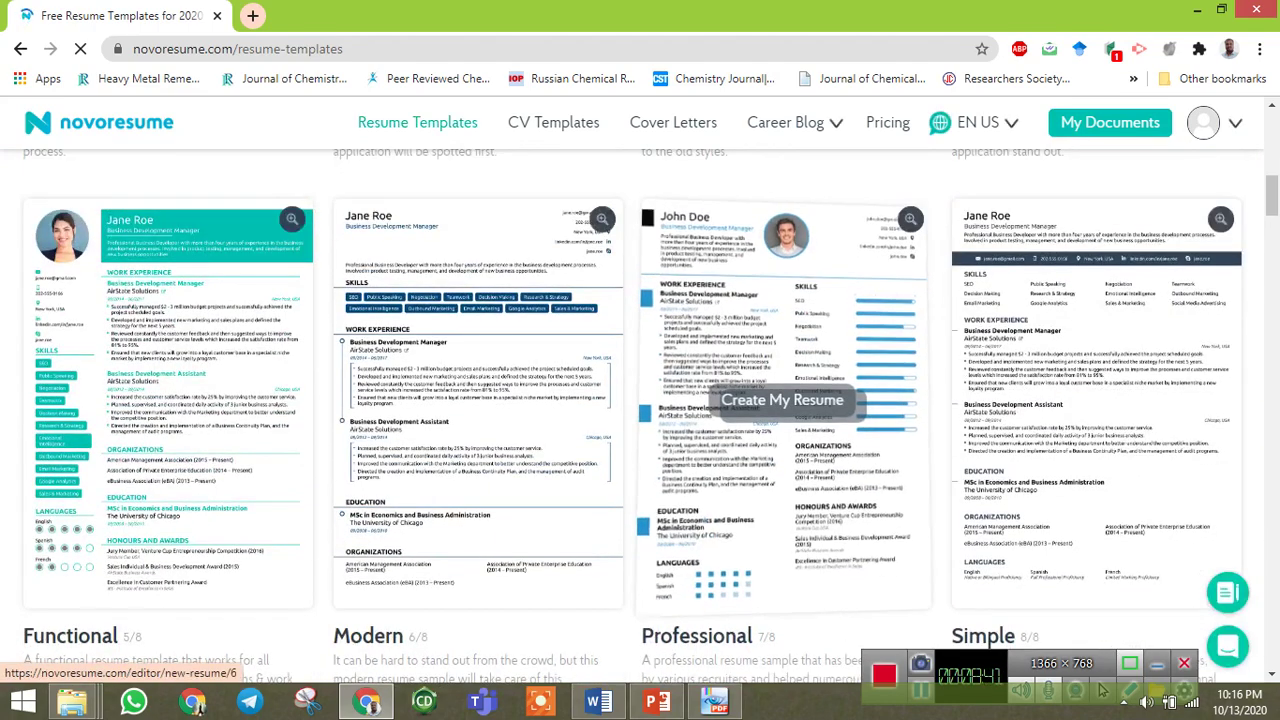
scroll(640, 400, up, 5)
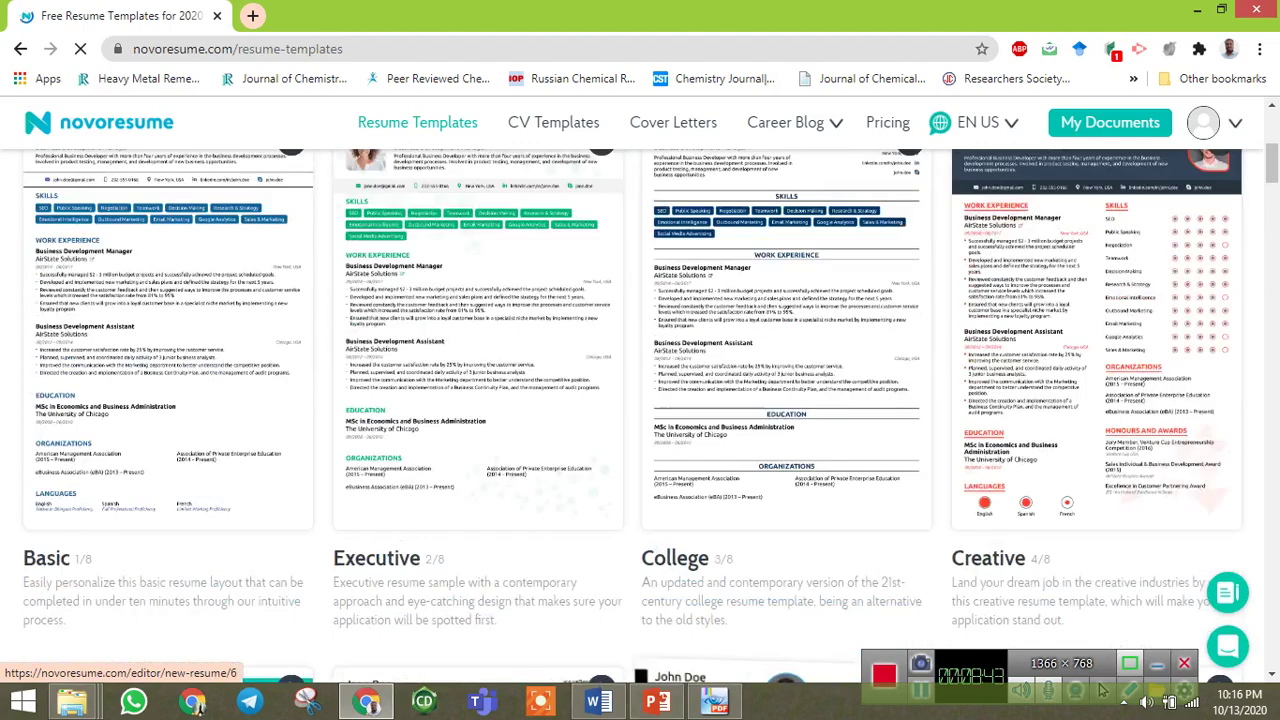
scroll(786, 490, down, 3)
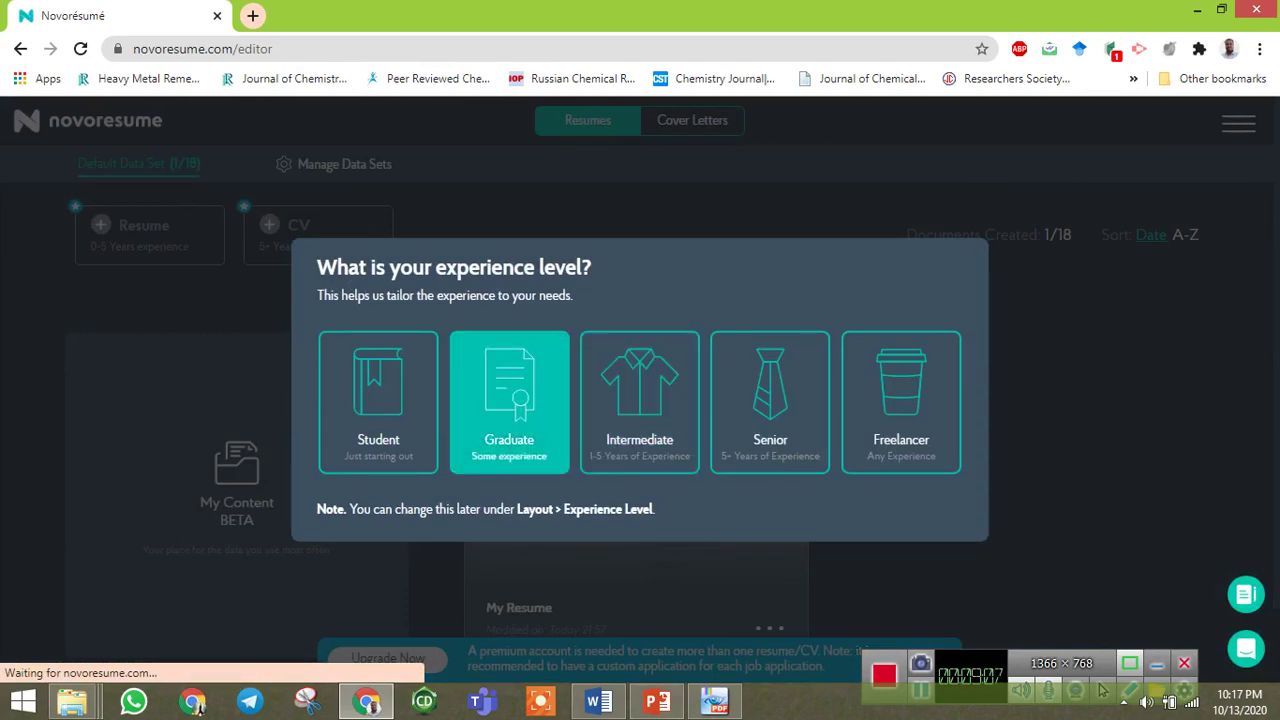
Choose Graduate as the experience level, decline offers, and permanently delete the old resume.
click(509, 400)
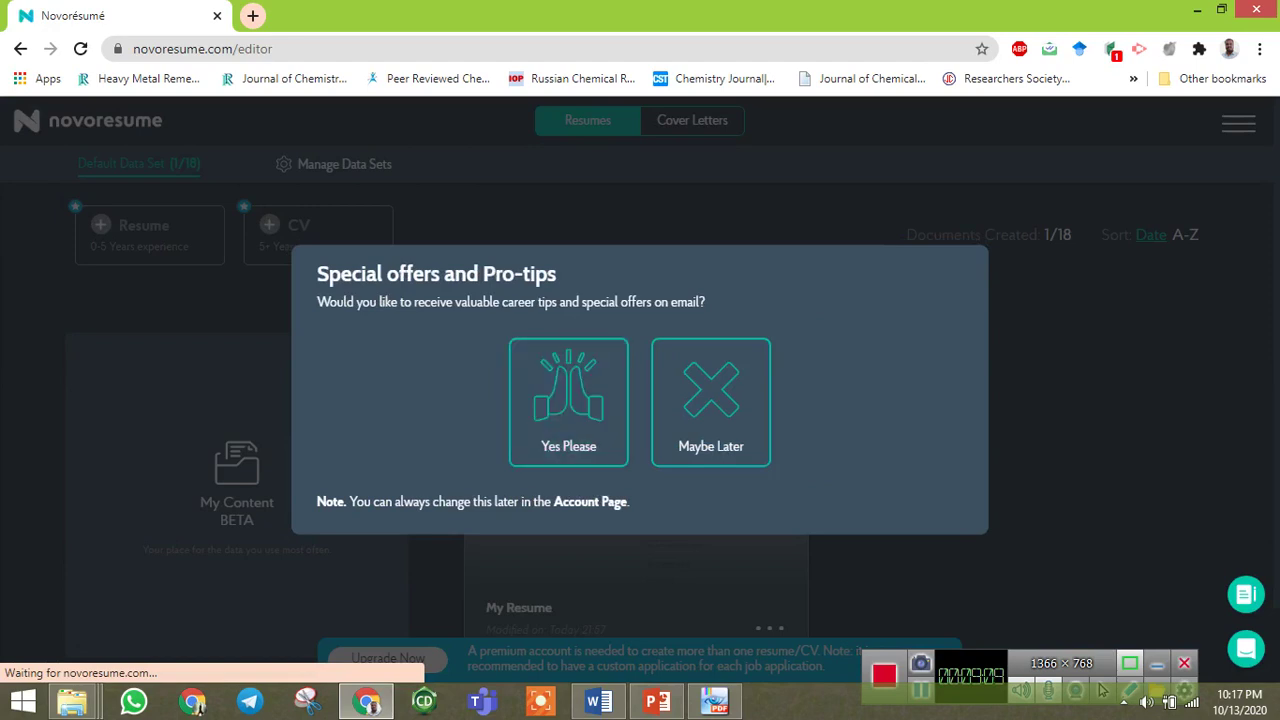
click(711, 402)
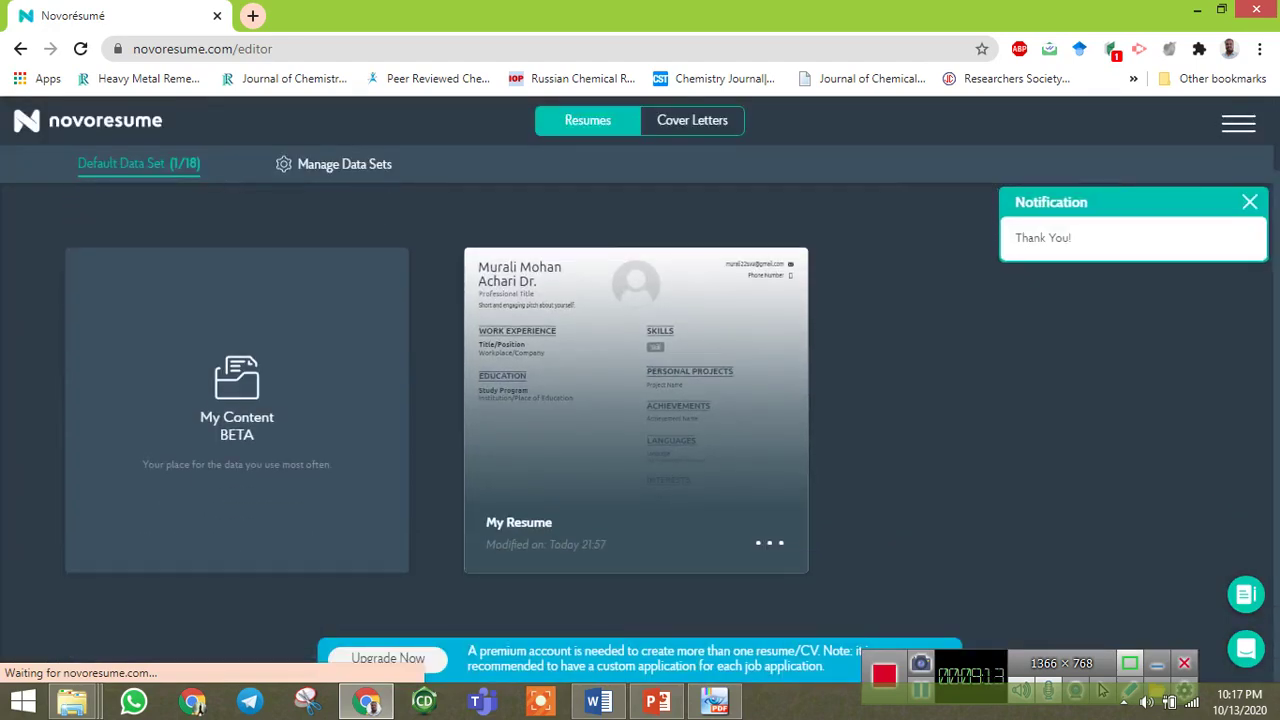
click(769, 543)
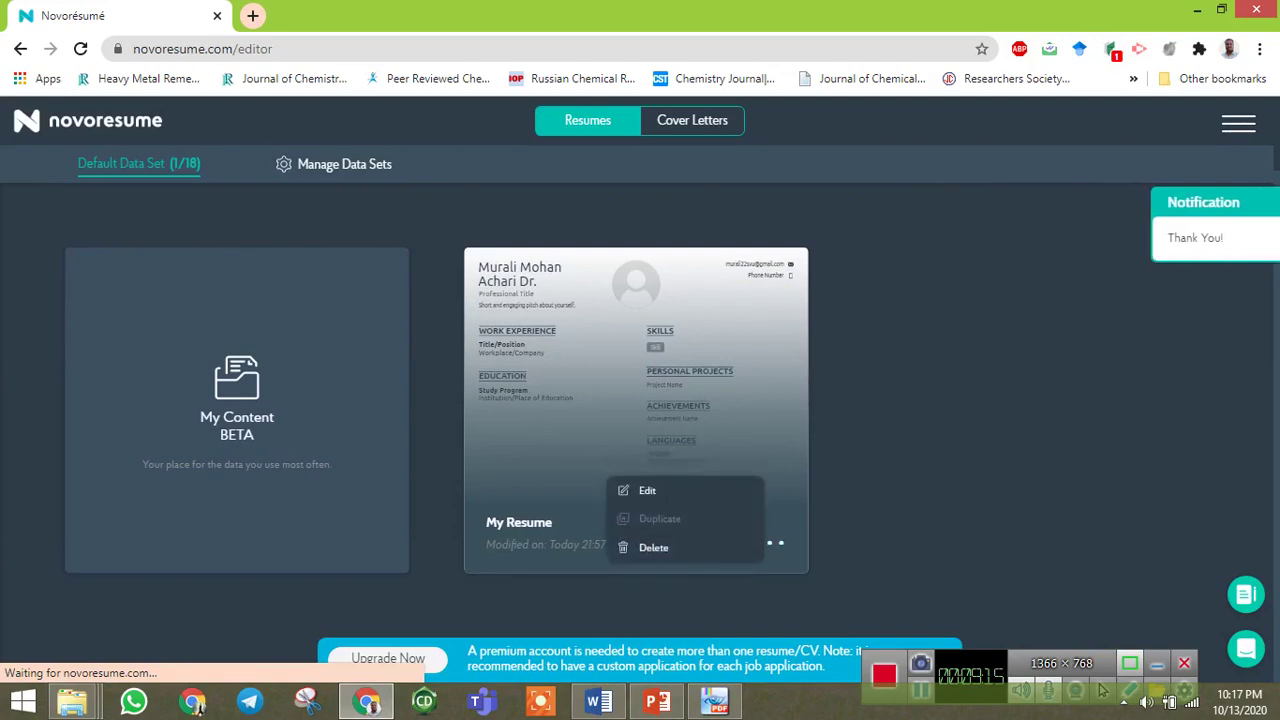
click(653, 547)
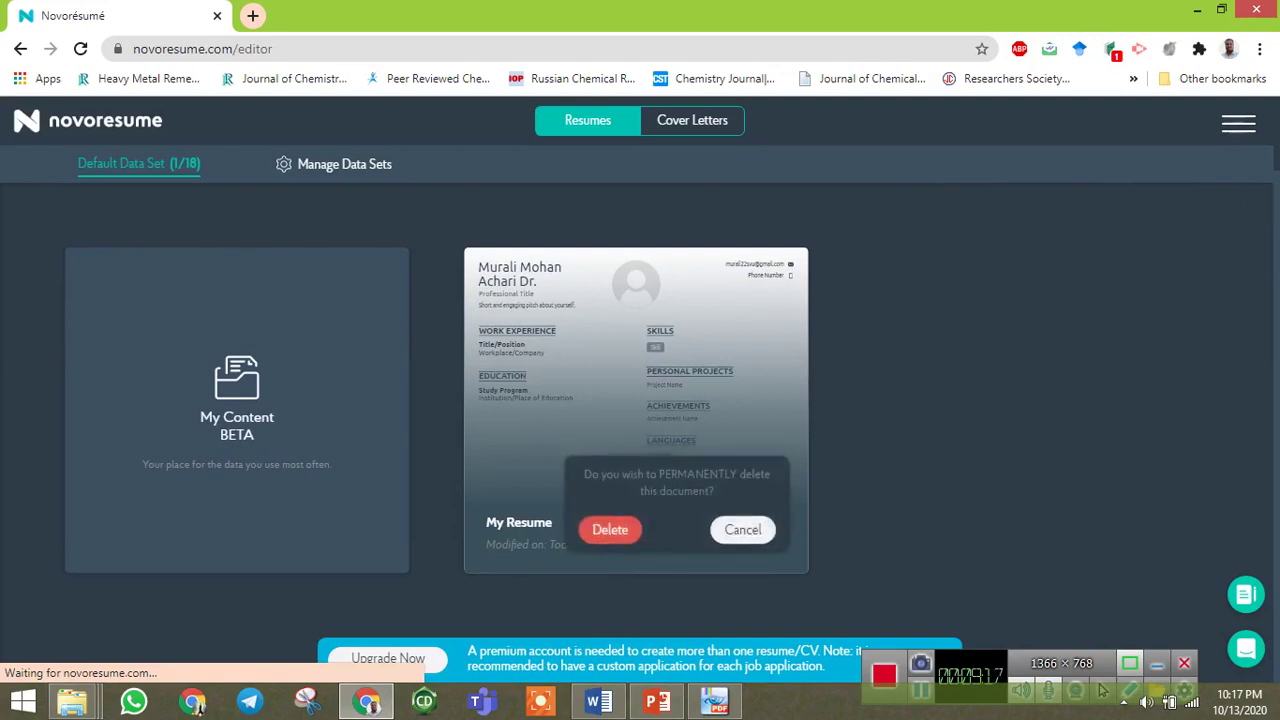
click(743, 529)
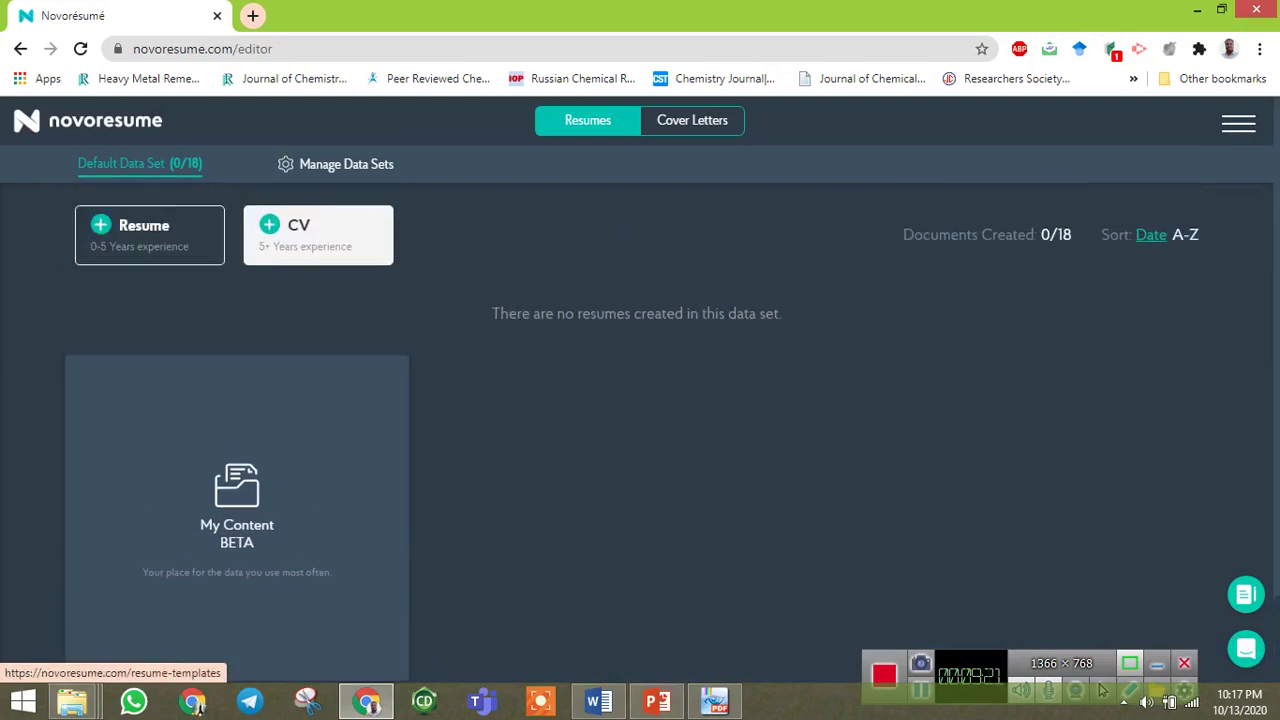
Start a fresh resume from a template using + Resume.
click(149, 235)
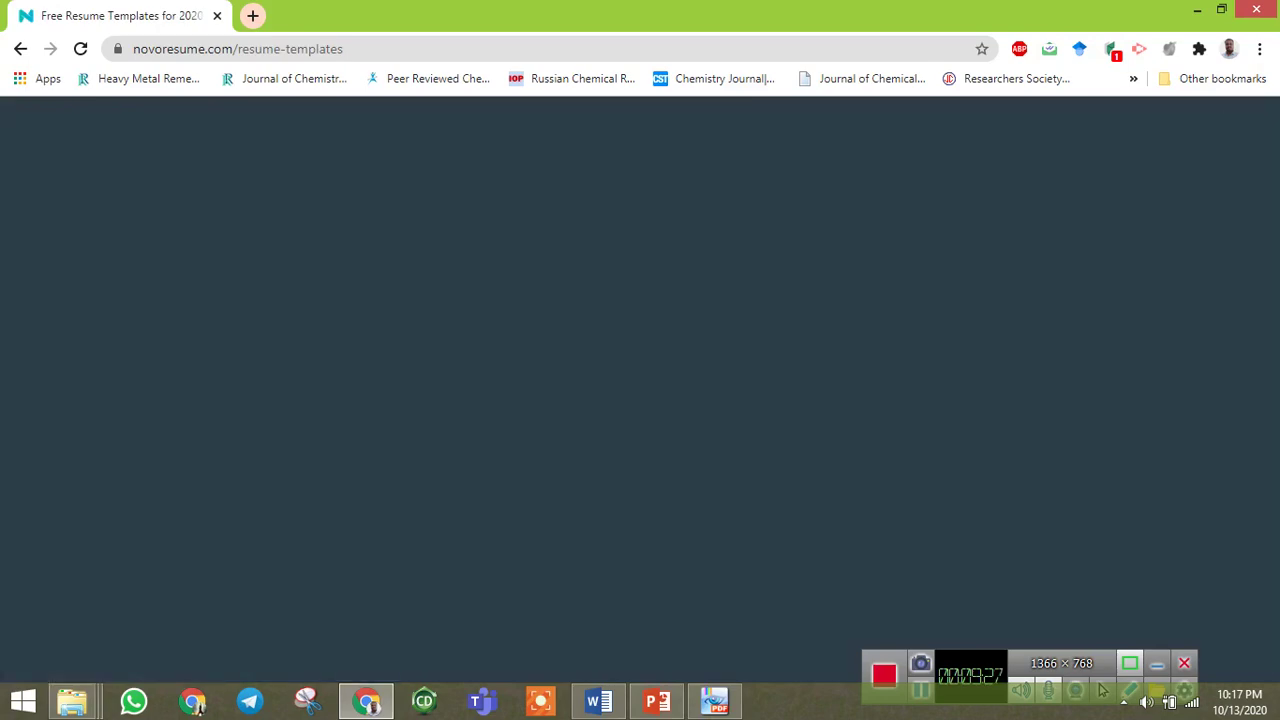
scroll(640, 400, down, 4)
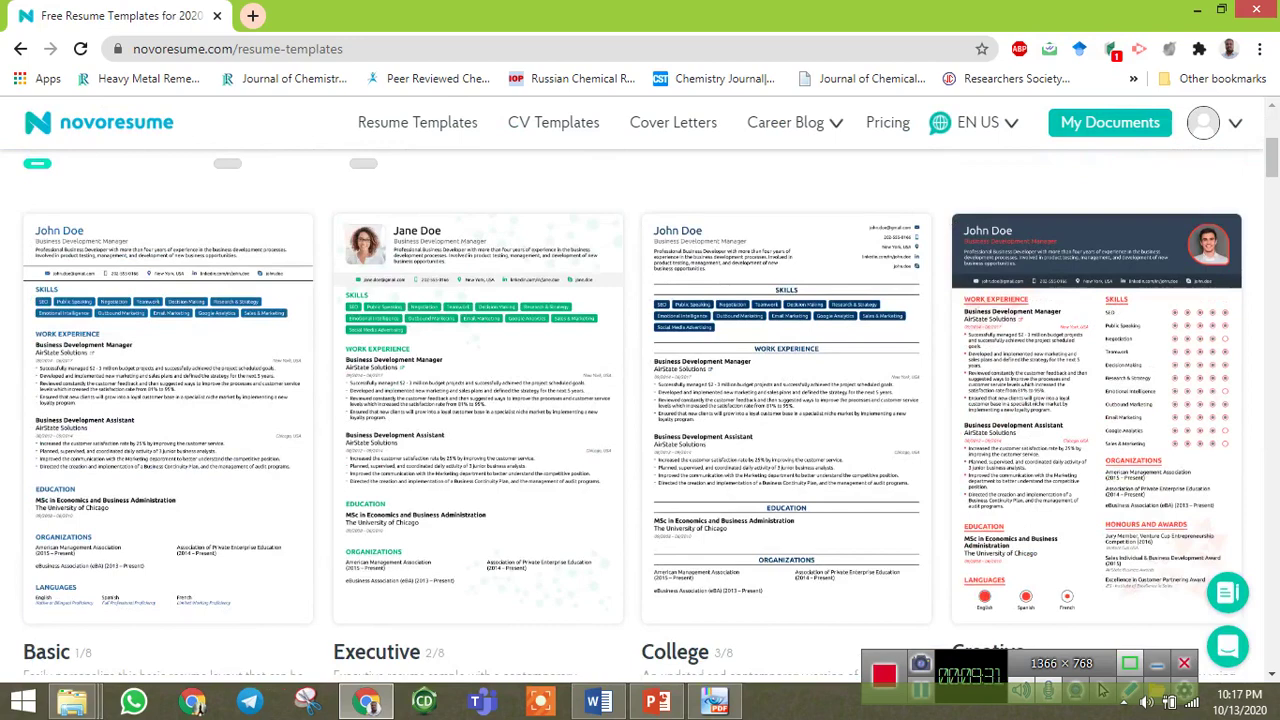
click(417, 122)
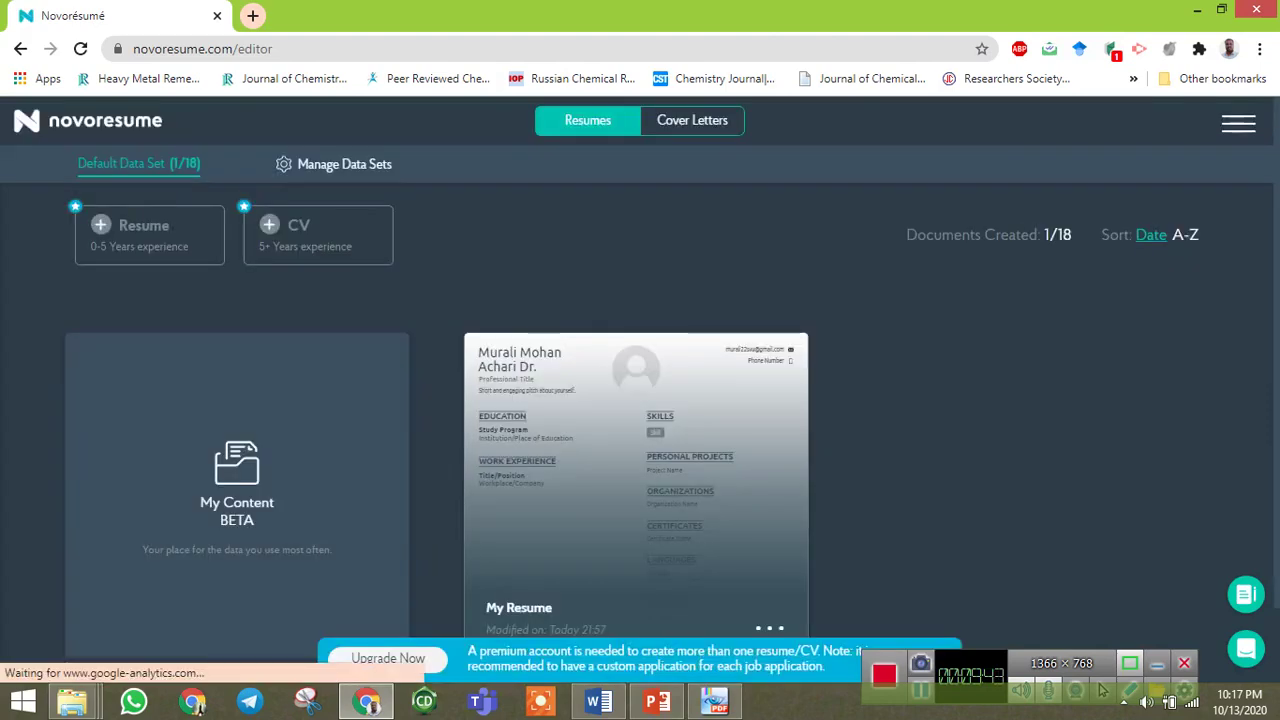
scroll(636, 450, down, 1)
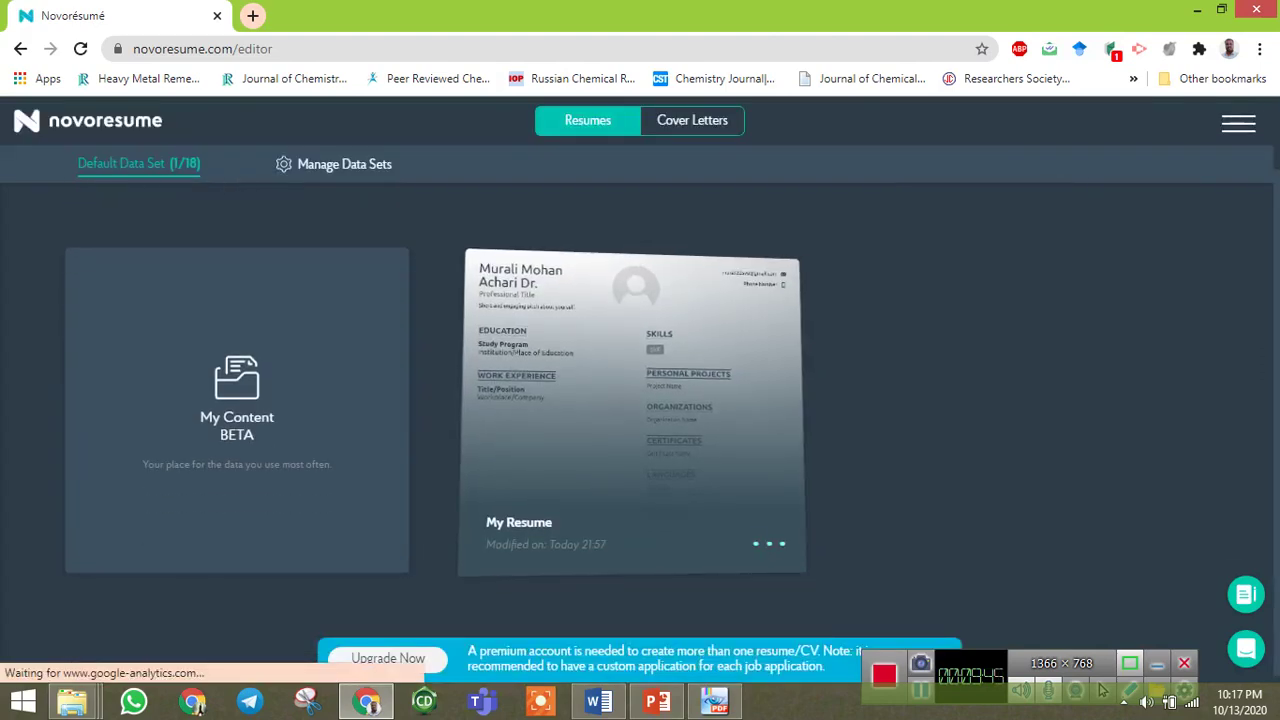
Open My Resume in the editor from its card's options menu.
click(769, 543)
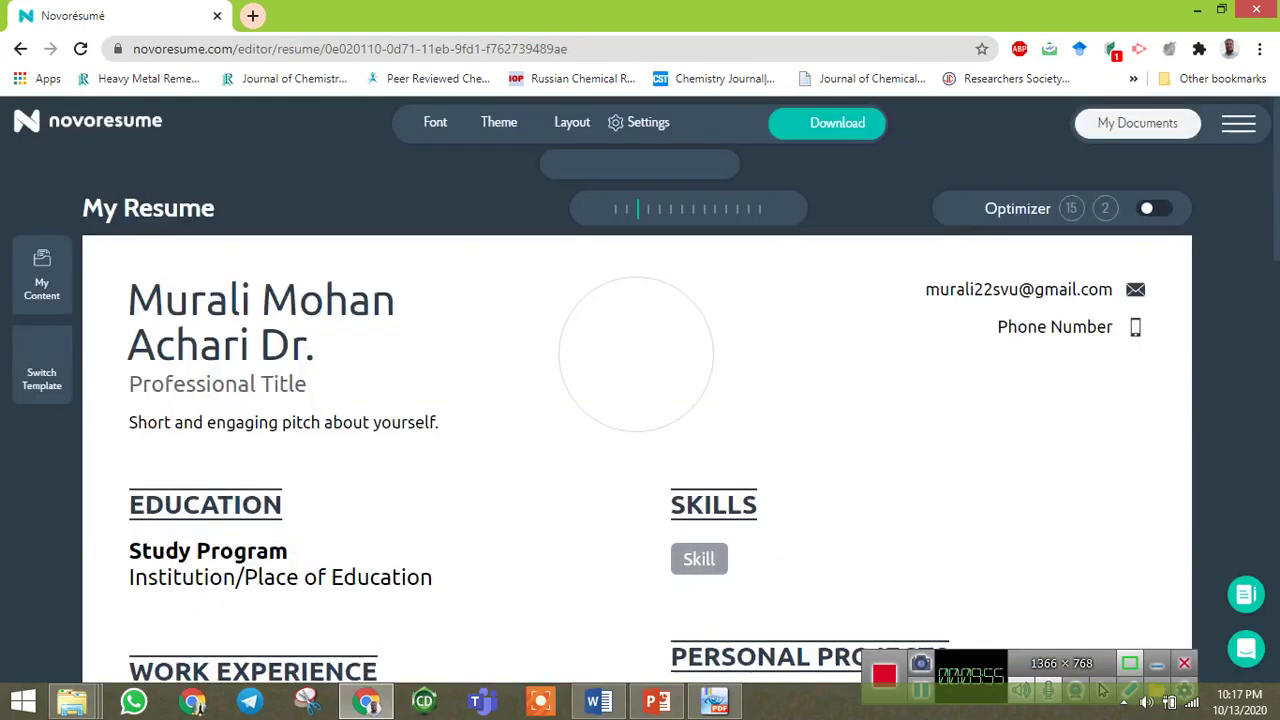
scroll(636, 420, down, 2)
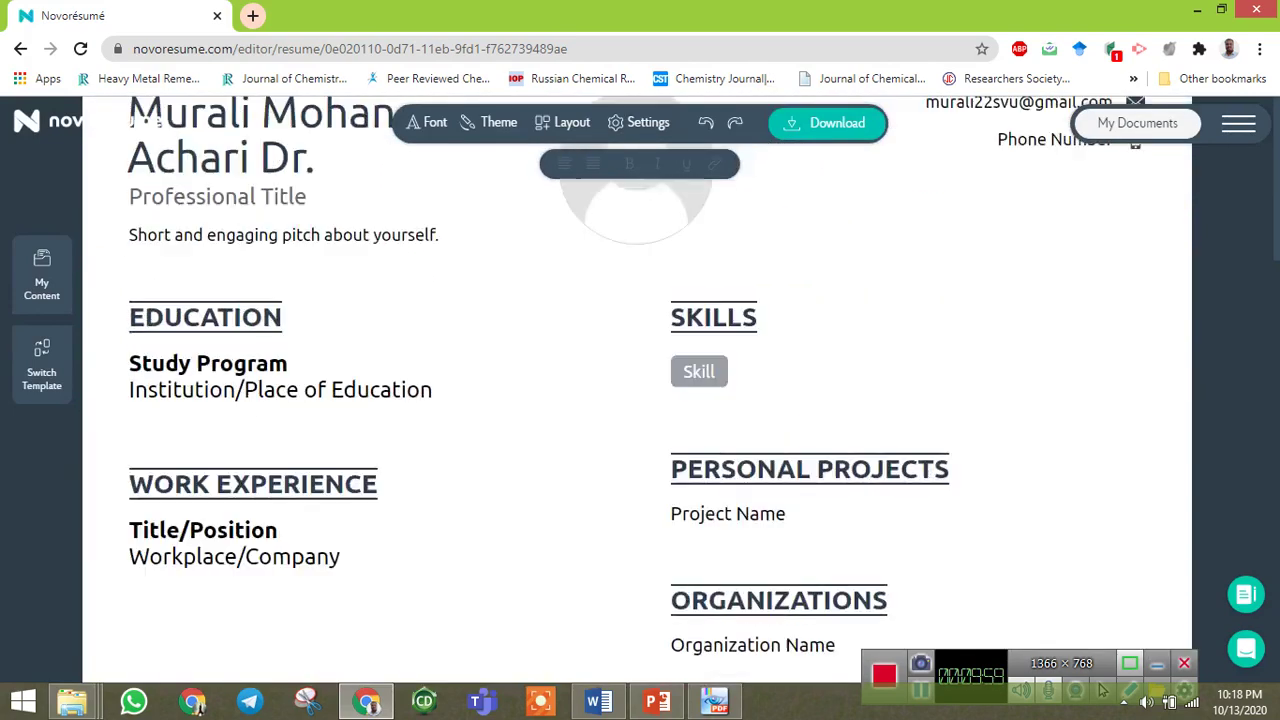
scroll(773, 192, up, 2)
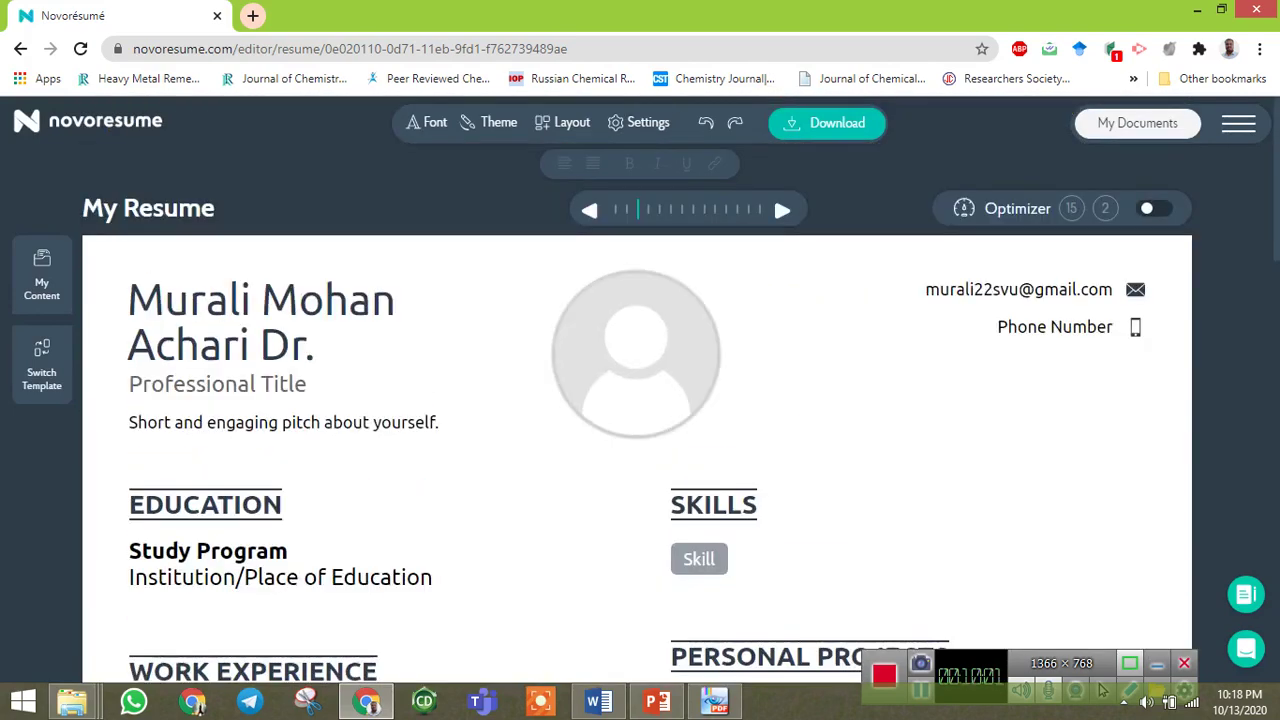
Upload IMG_20200316_140324-removebg-preview as the profile photo, cropped to head and shoulders.
click(637, 323)
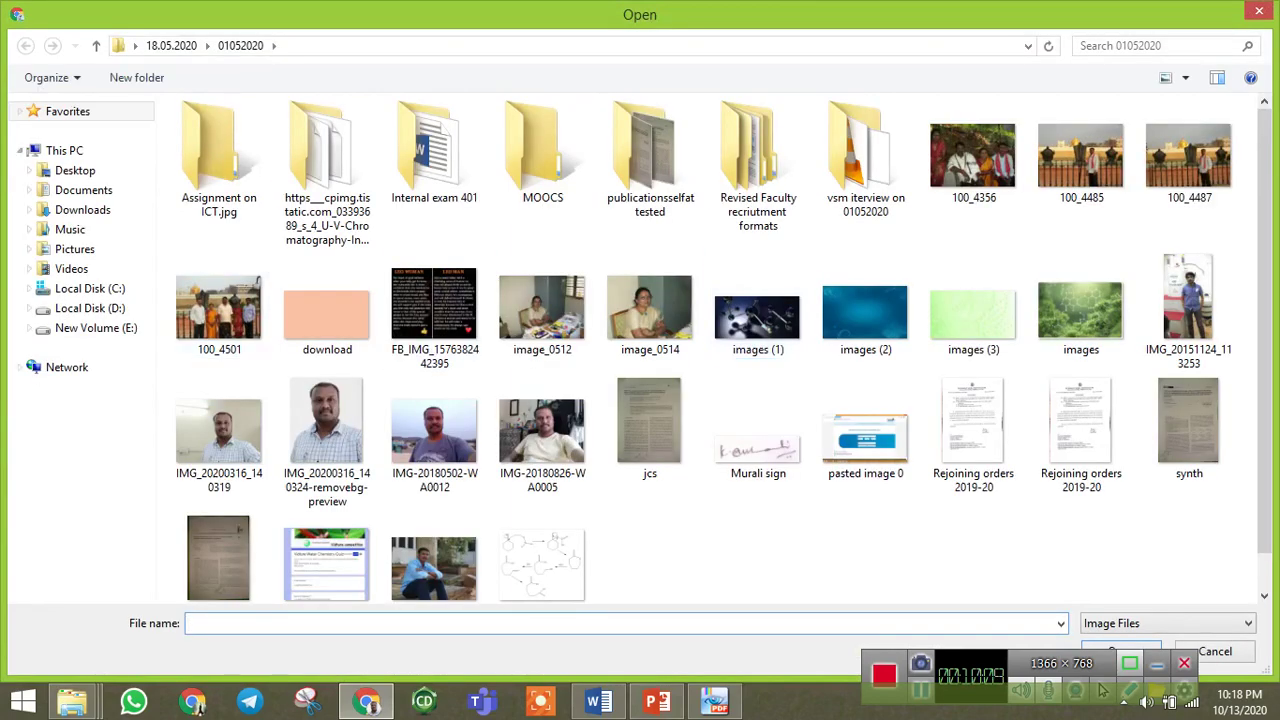
click(327, 440)
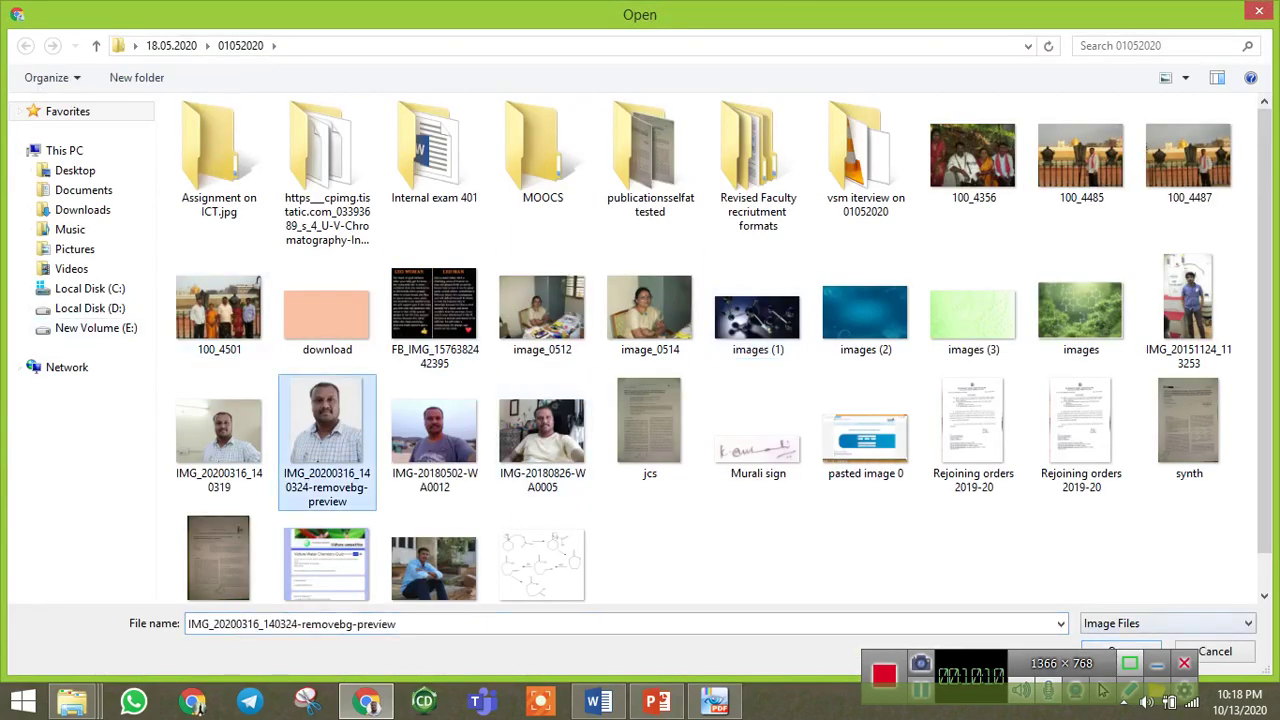
key(Return)
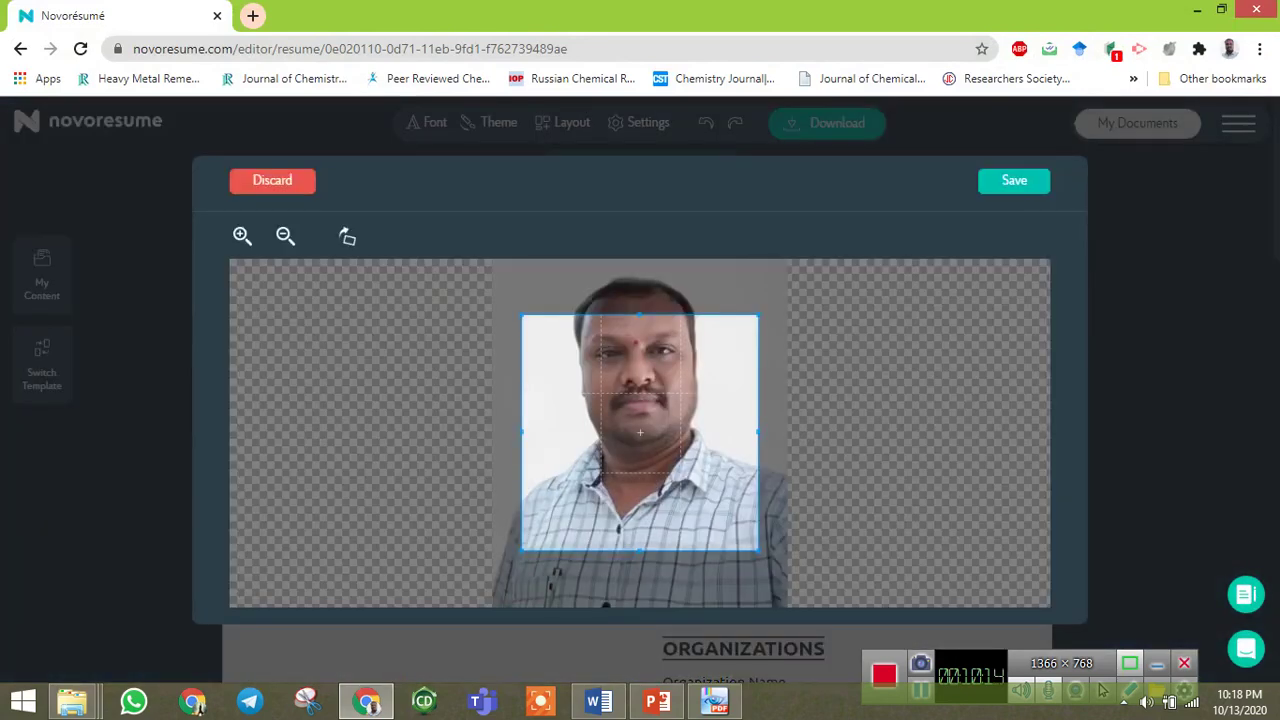
drag(640, 432, 637, 392)
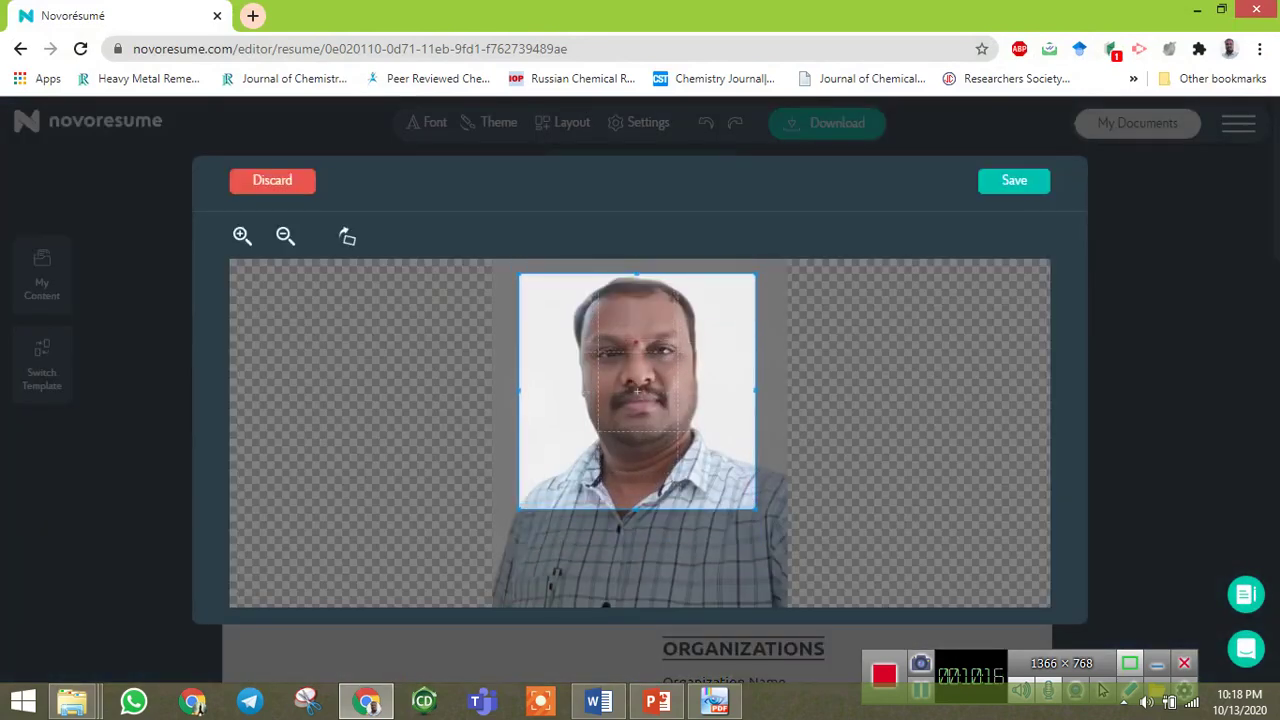
click(1014, 180)
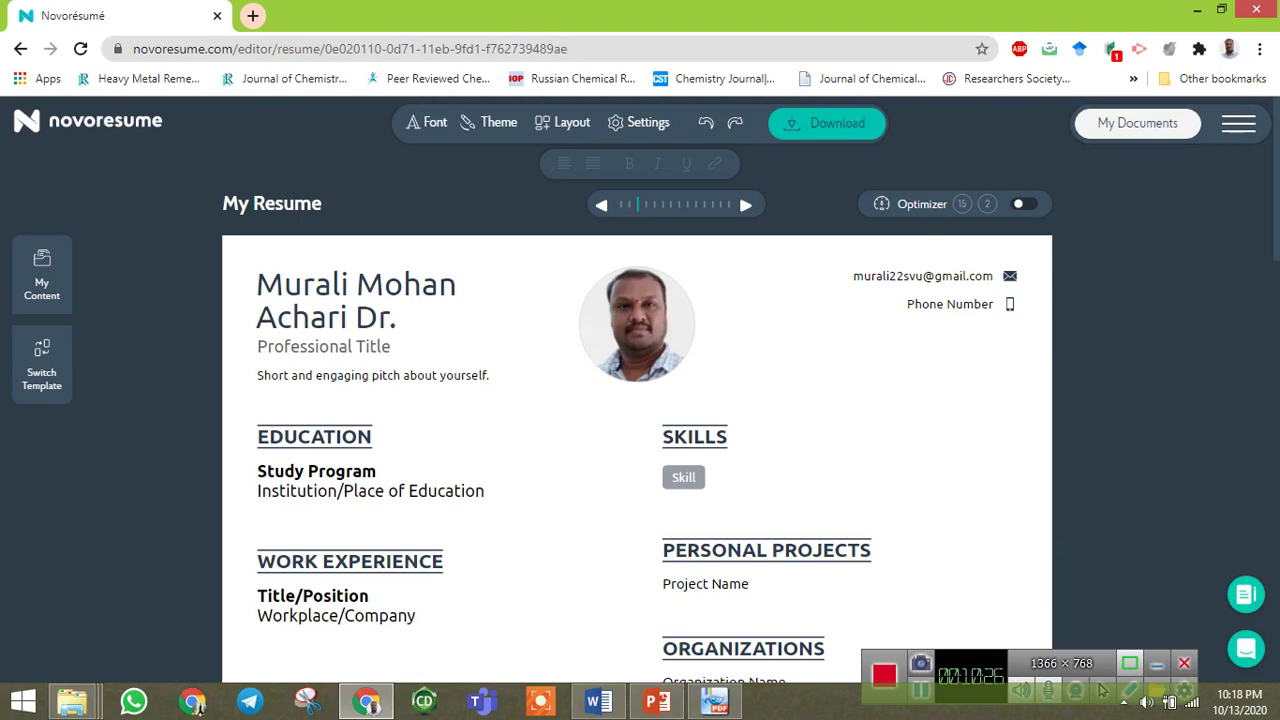
Review the resume with its new photo and paste into the Education entry's institution field.
scroll(640, 400, down, 2)
click(403, 304)
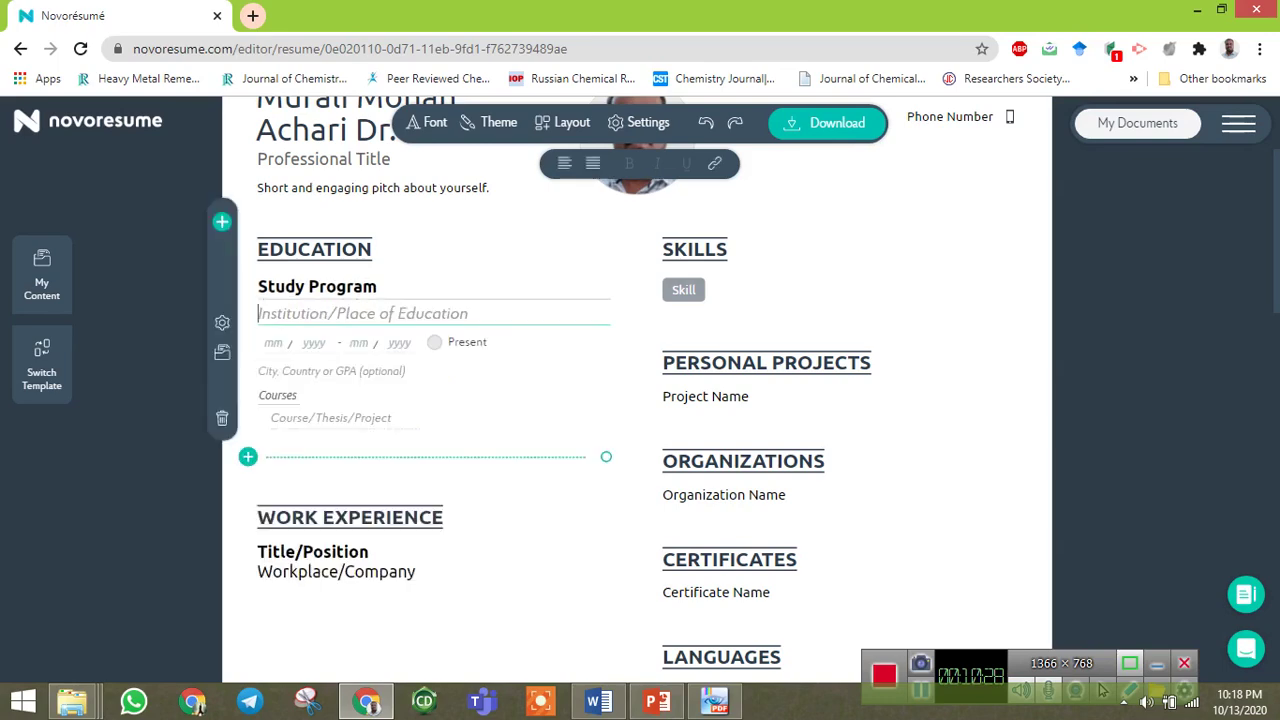
scroll(640, 400, down, 3)
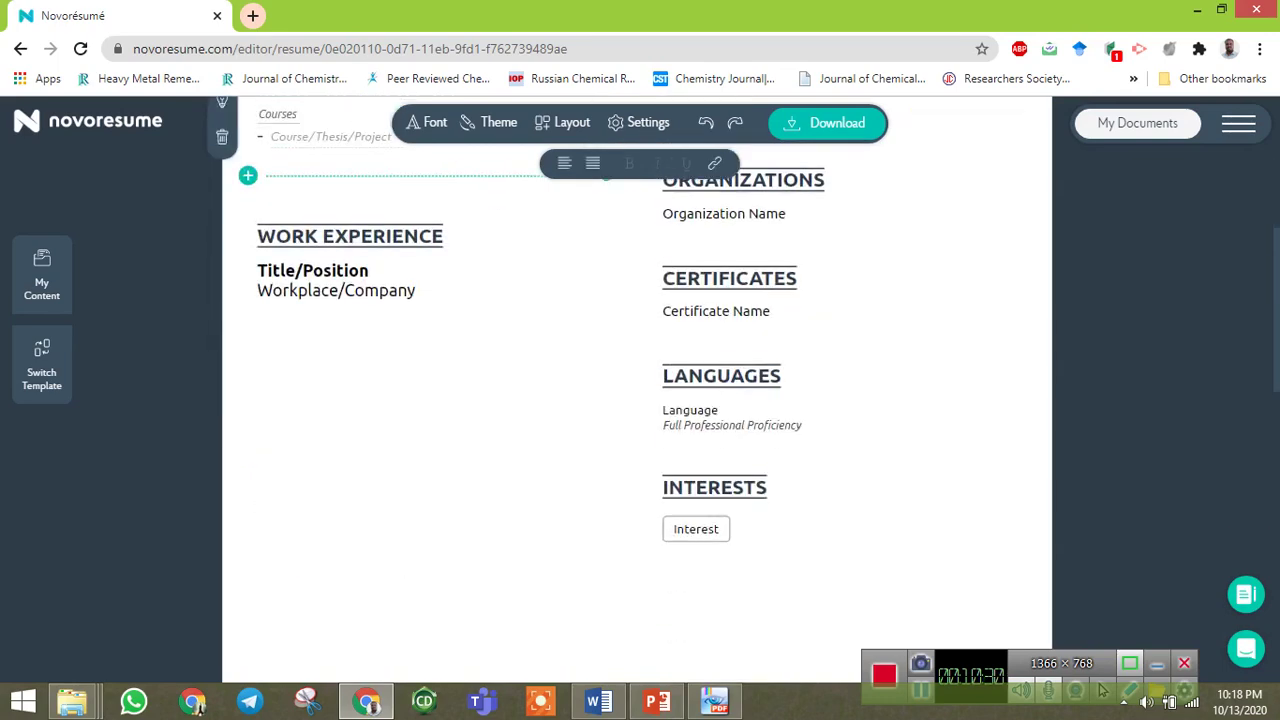
scroll(640, 400, up, 4)
scroll(640, 400, down, 3)
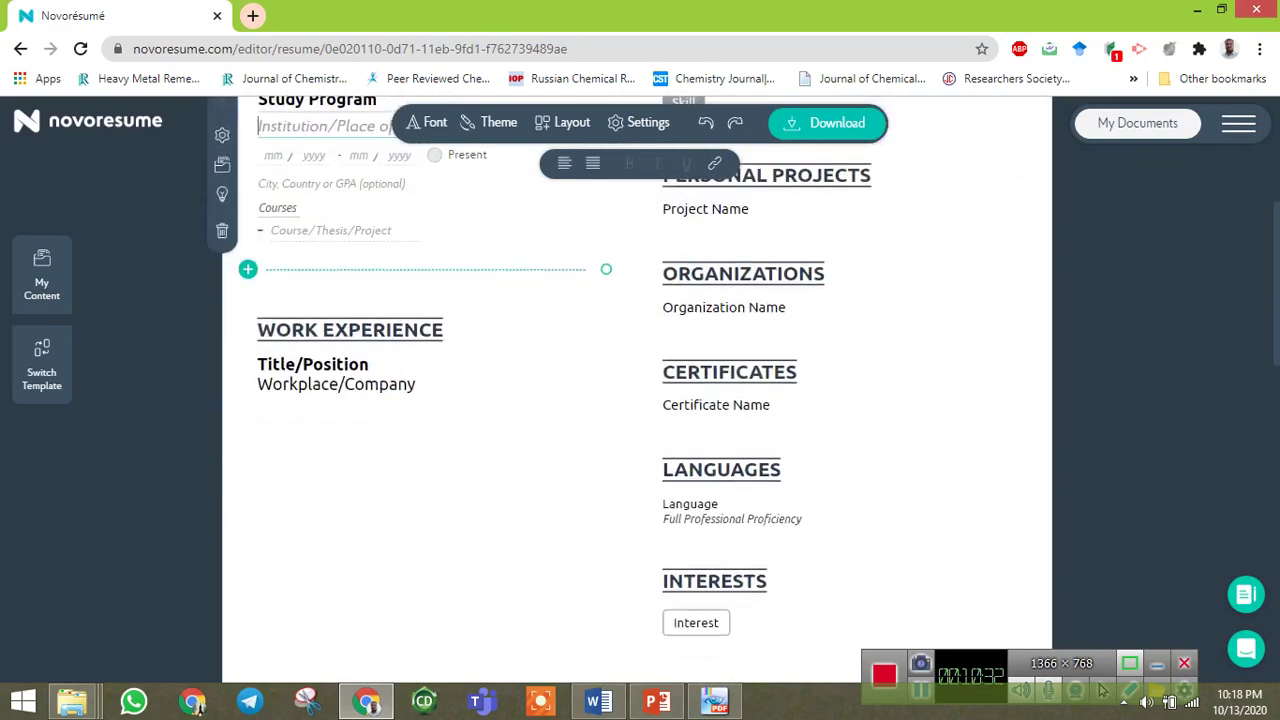
scroll(640, 400, up, 3)
scroll(640, 400, down, 1)
scroll(640, 400, down, 2)
scroll(640, 400, down, 1)
scroll(640, 400, down, 3)
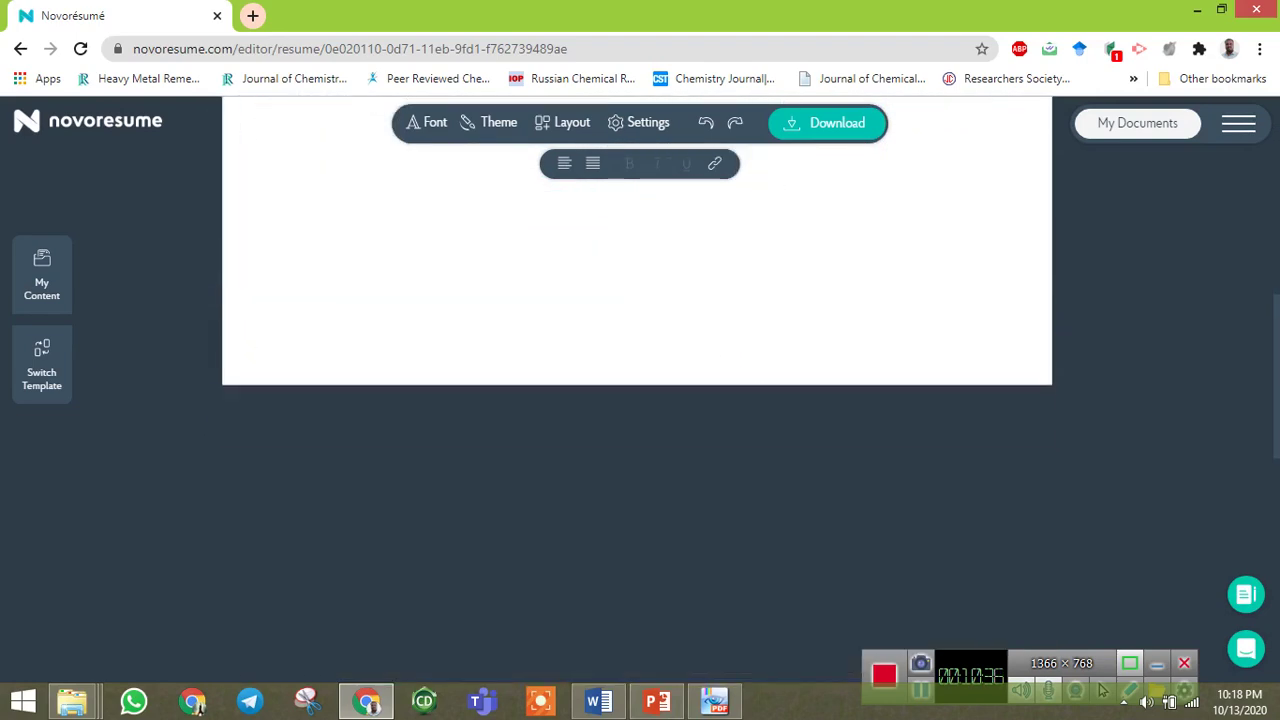
scroll(640, 400, down, 3)
scroll(640, 400, up, 3)
scroll(640, 400, up, 10)
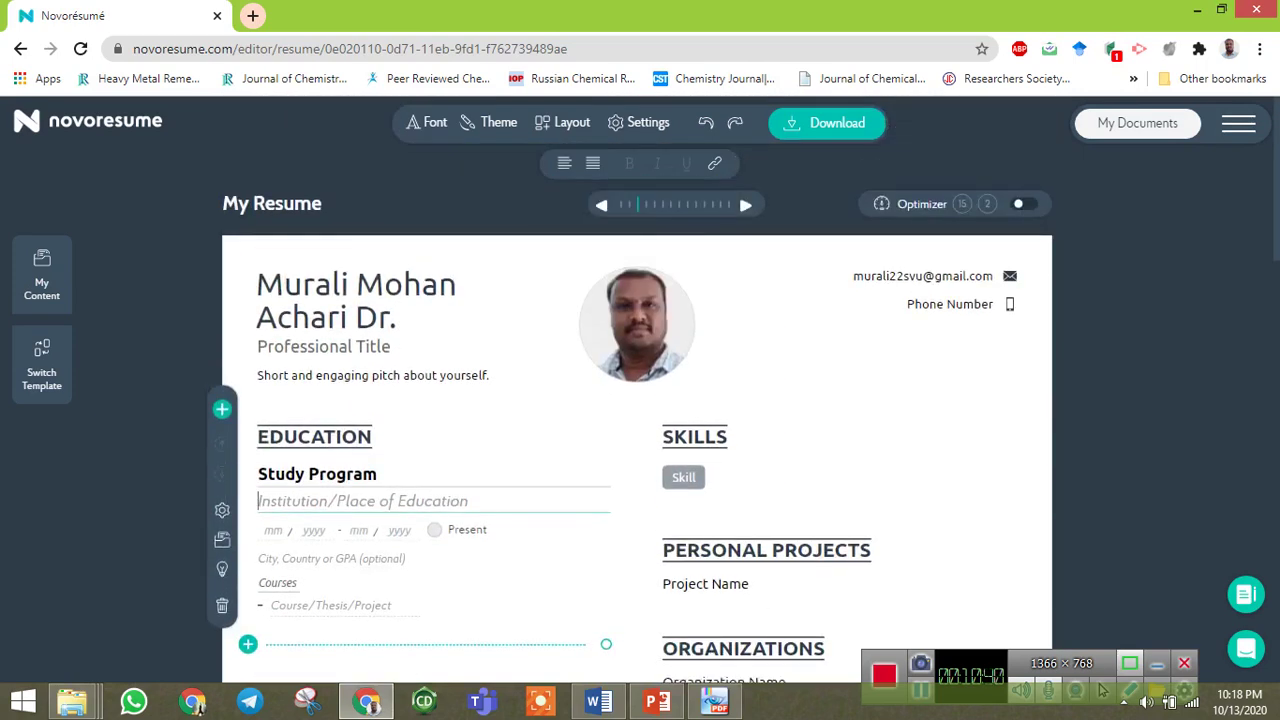
text(Institution/Place of Education)
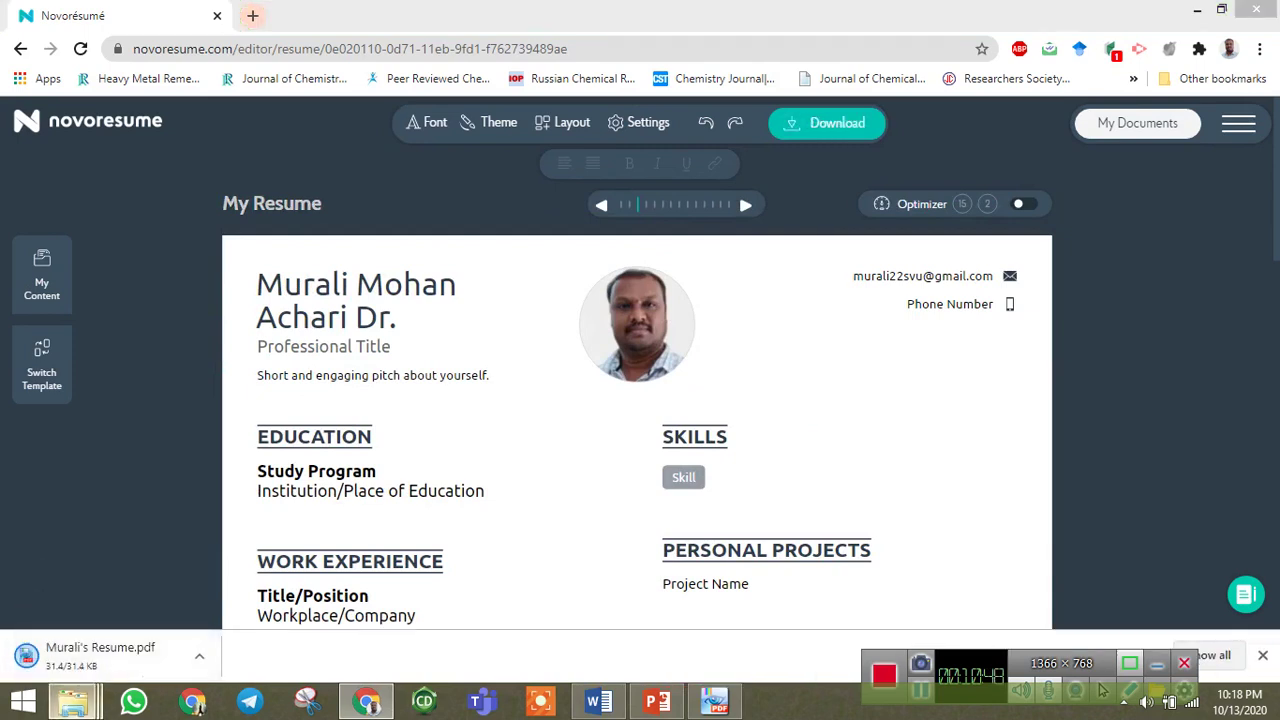
Open the downloaded resume PDFs from the Downloads folder in PDF-XChange Viewer.
mouse_move(72, 702)
click(328, 600)
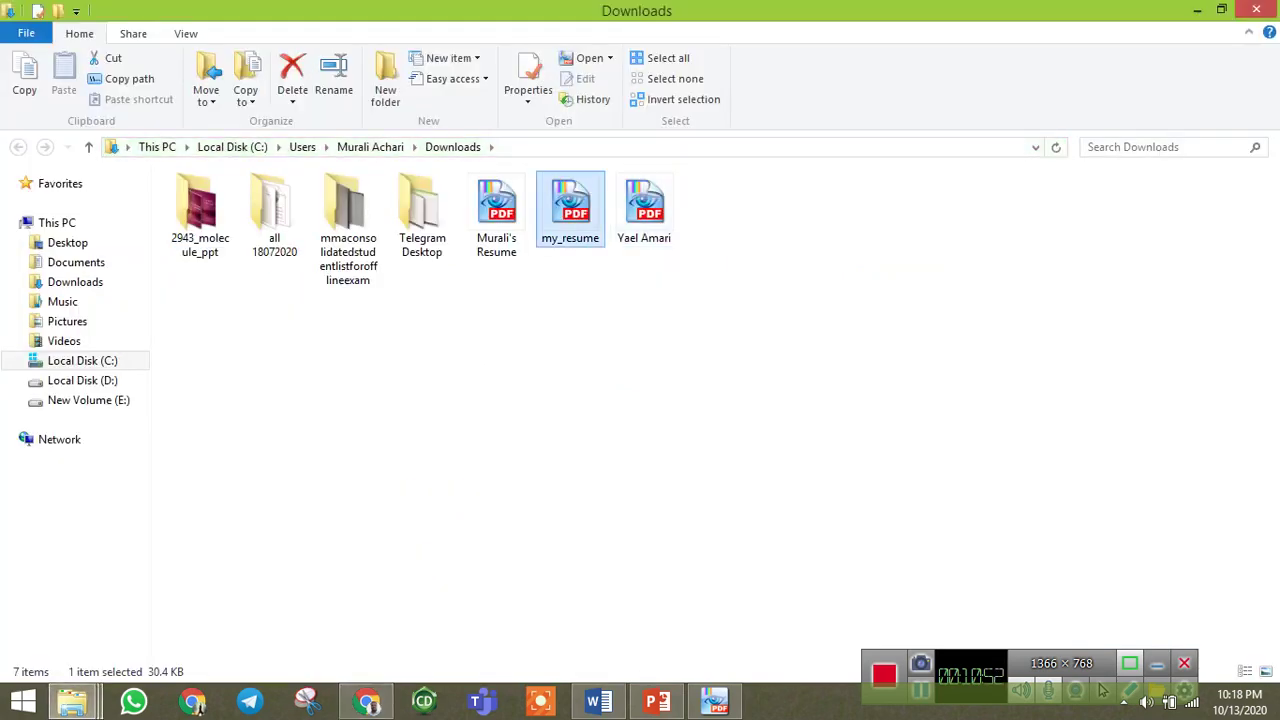
key(Return)
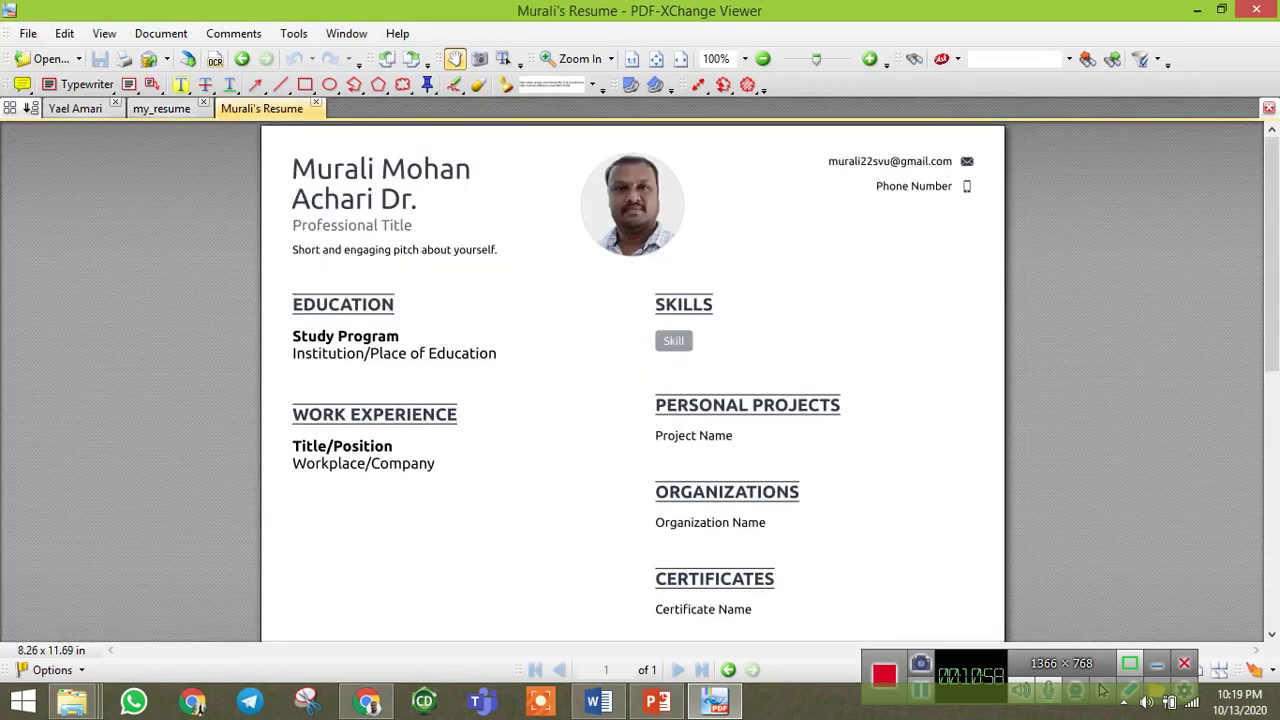
View the other resume PDF with the square photo in PDF-XChange Viewer.
click(656, 702)
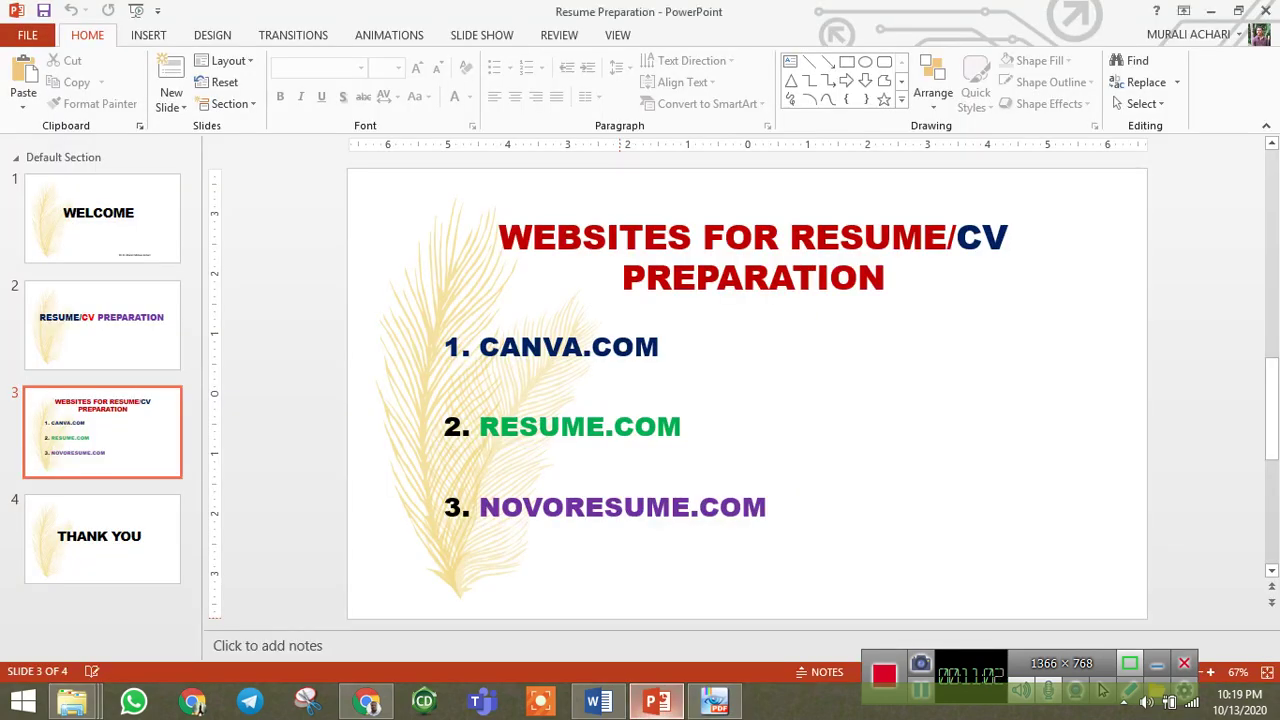
click(714, 702)
click(75, 108)
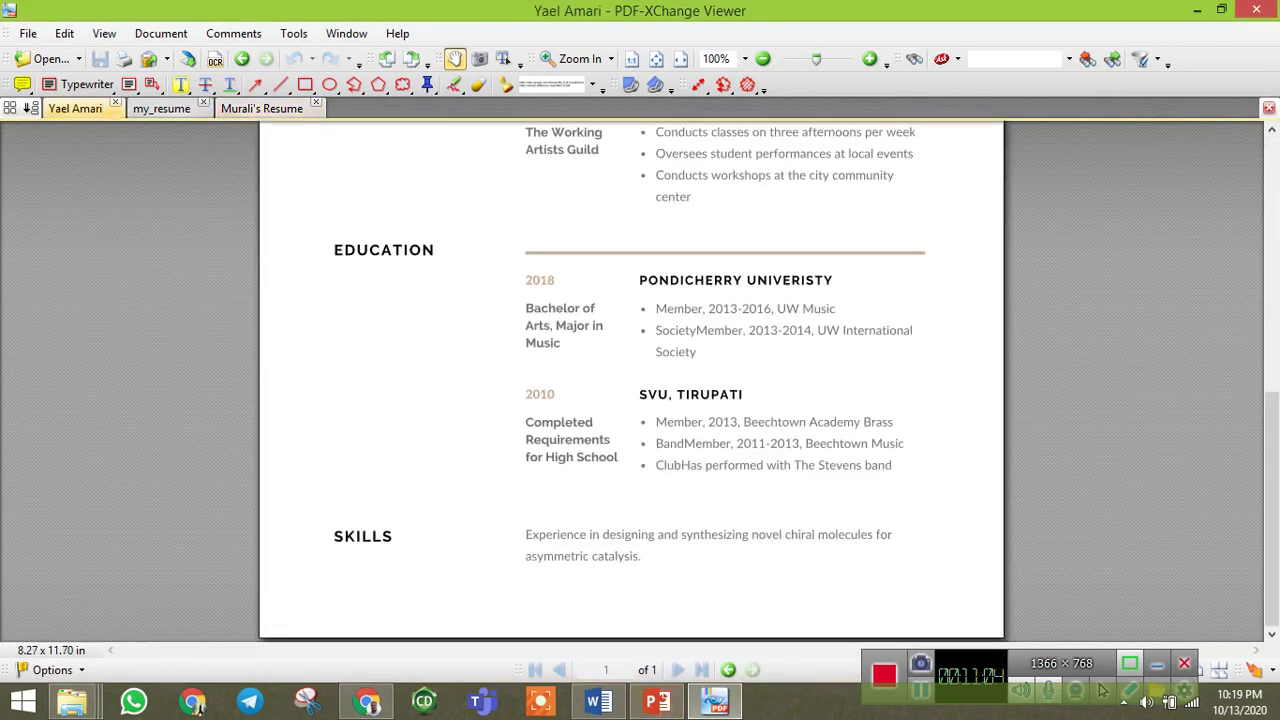
scroll(630, 380, up, 6)
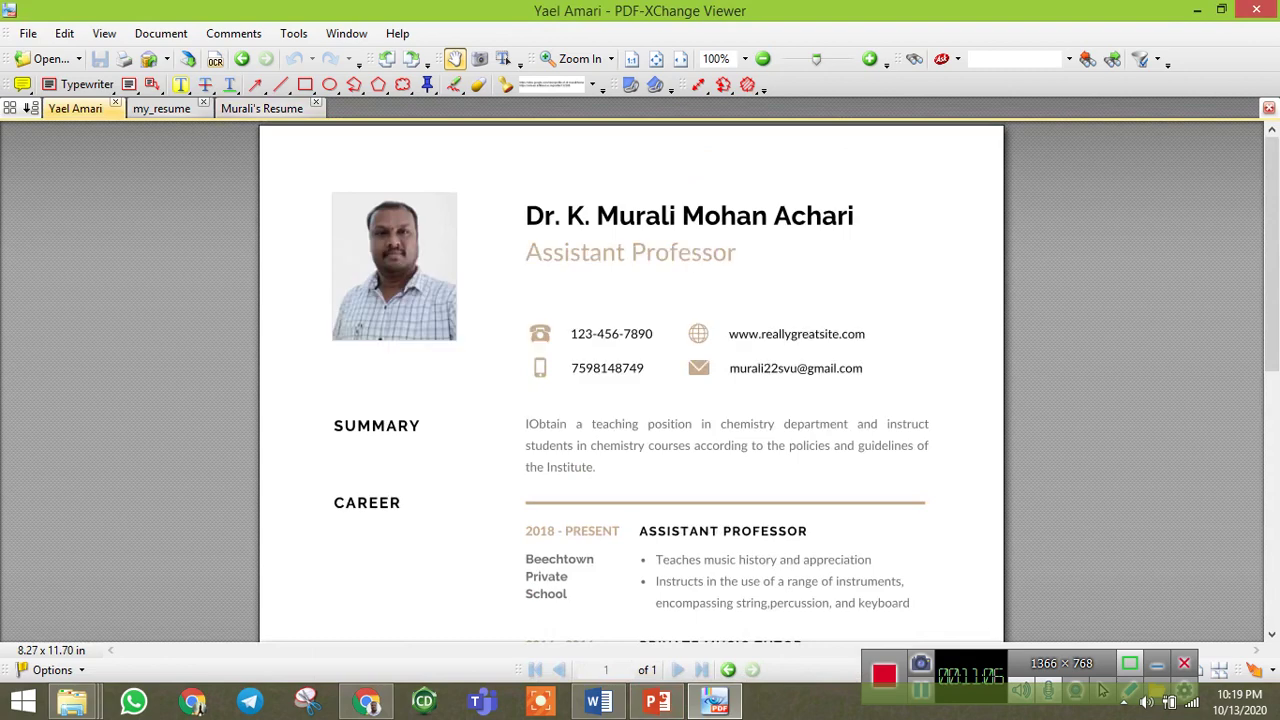
scroll(630, 380, down, 5)
scroll(630, 380, up, 1)
scroll(630, 380, down, 2)
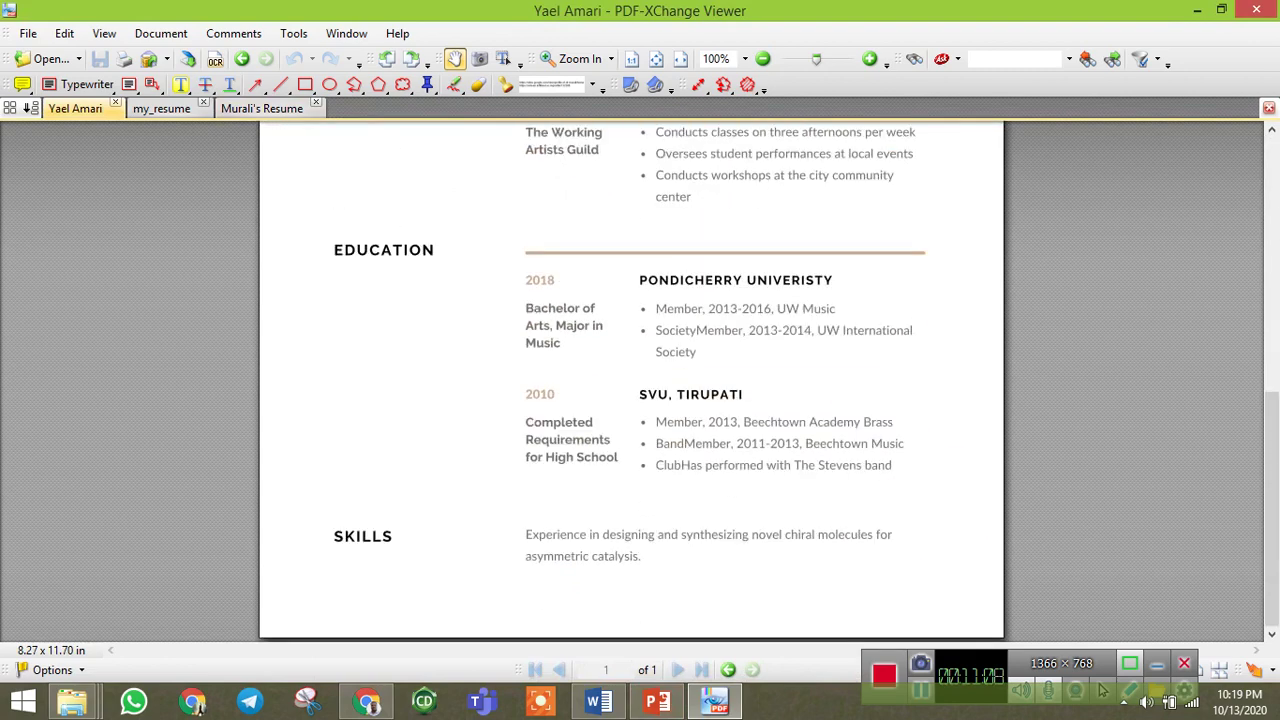
scroll(630, 380, up, 6)
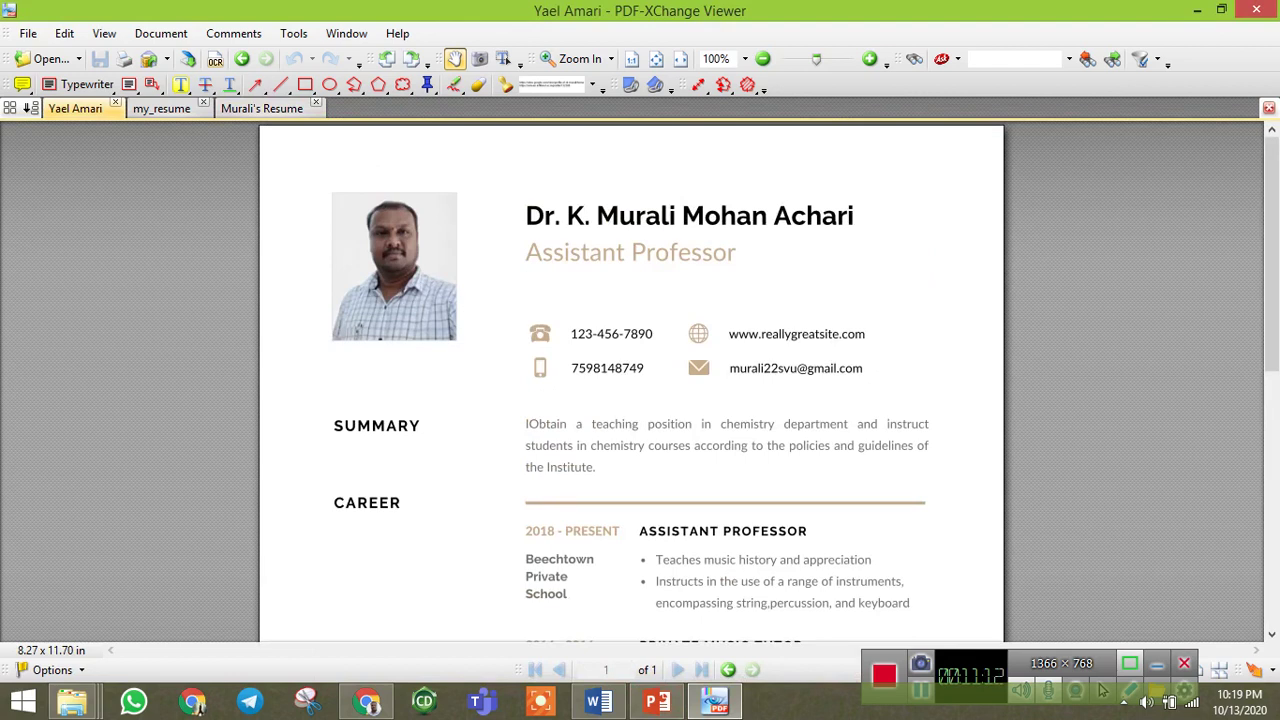
Compare the my_resume document against the downloaded Novoresume PDF.
key(ctrl+Tab)
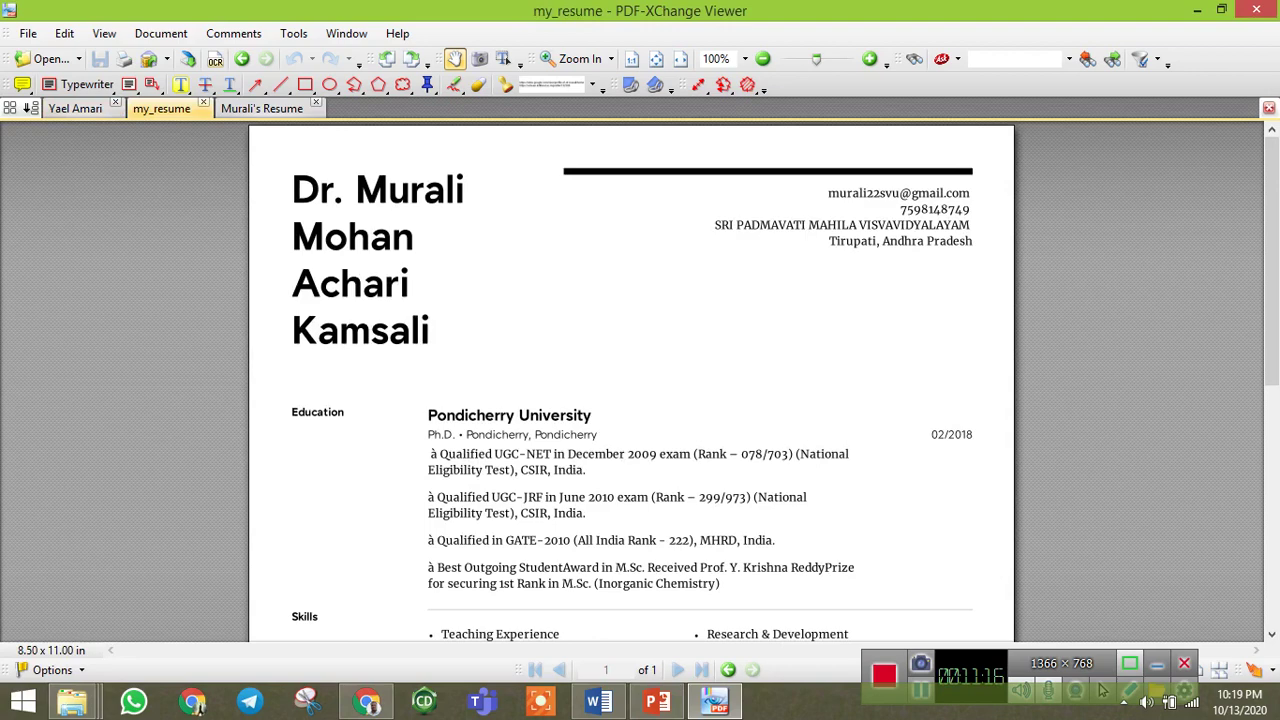
scroll(630, 400, down, 5)
scroll(630, 400, up, 5)
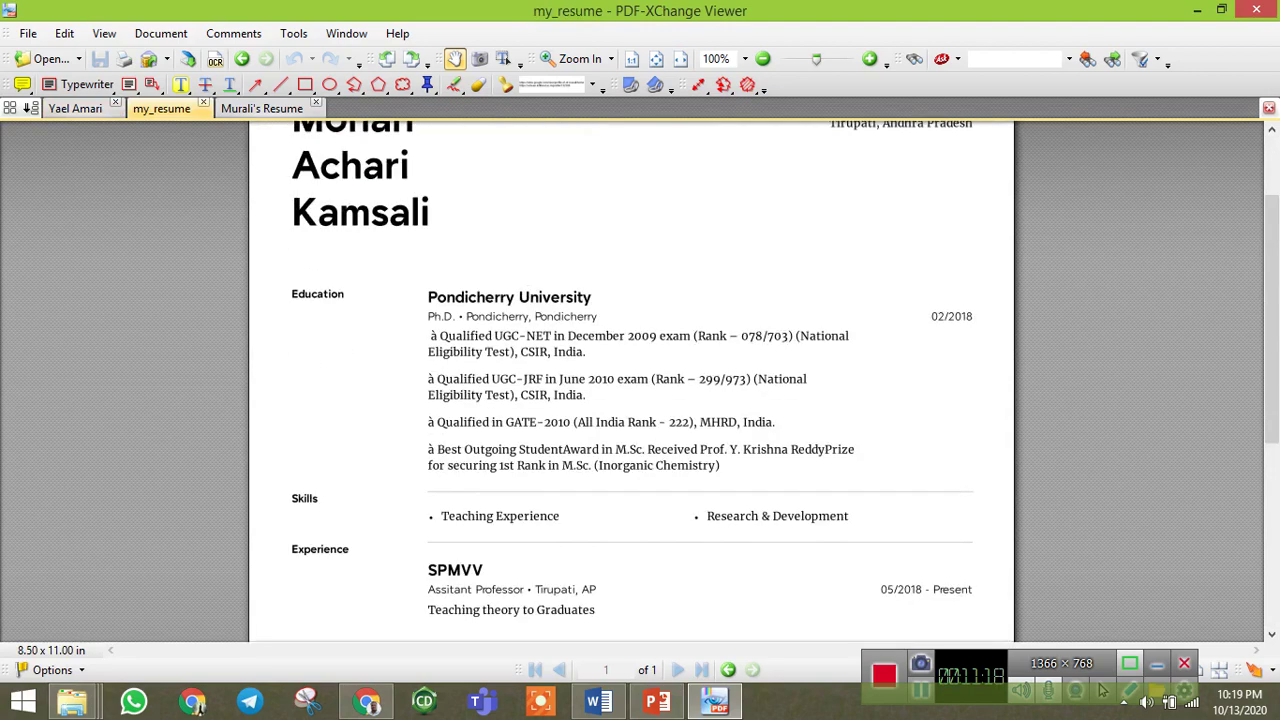
key(ctrl+Tab)
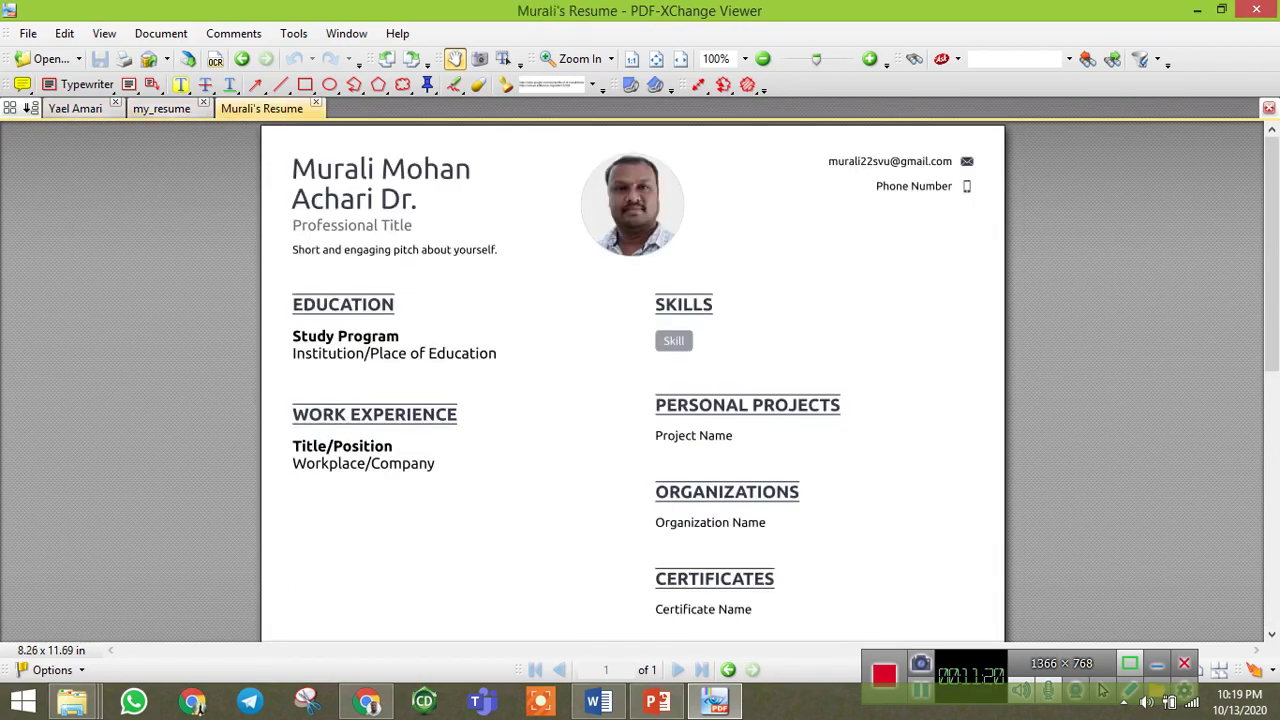
Return to the Resume Preparation presentation on its THANK YOU slide, slide 4.
scroll(630, 400, down, 3)
click(656, 702)
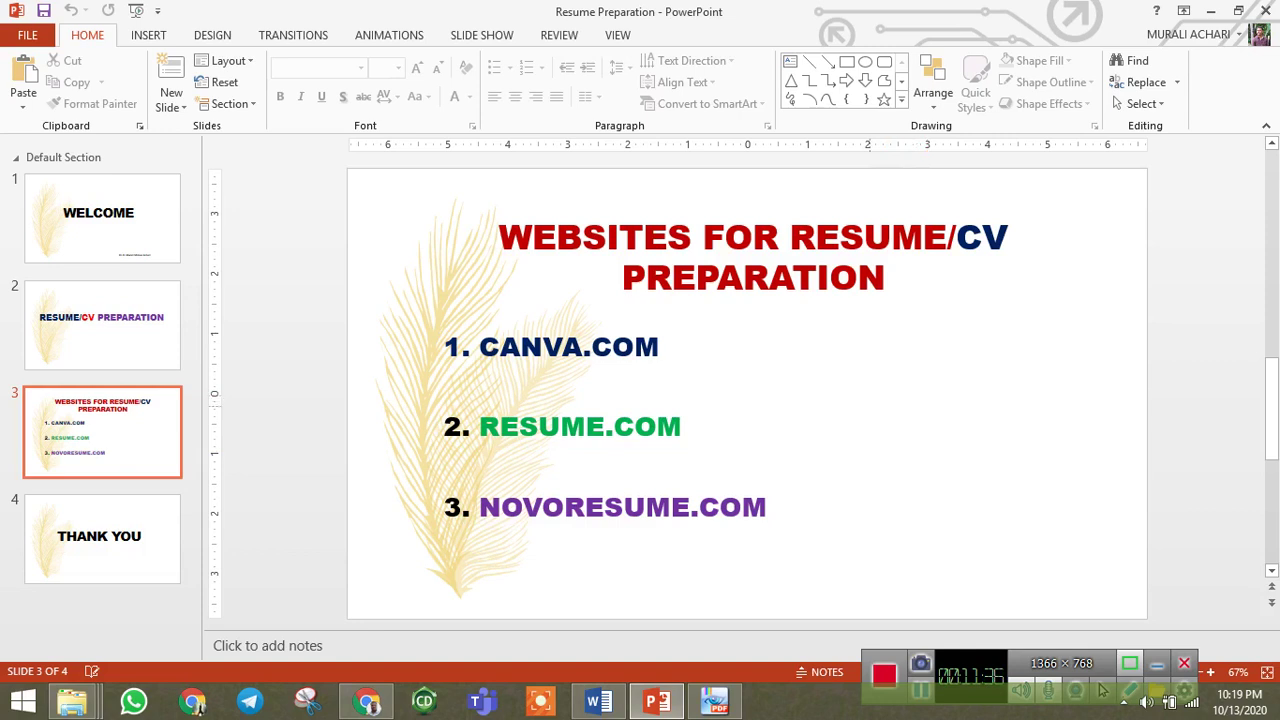
click(102, 538)
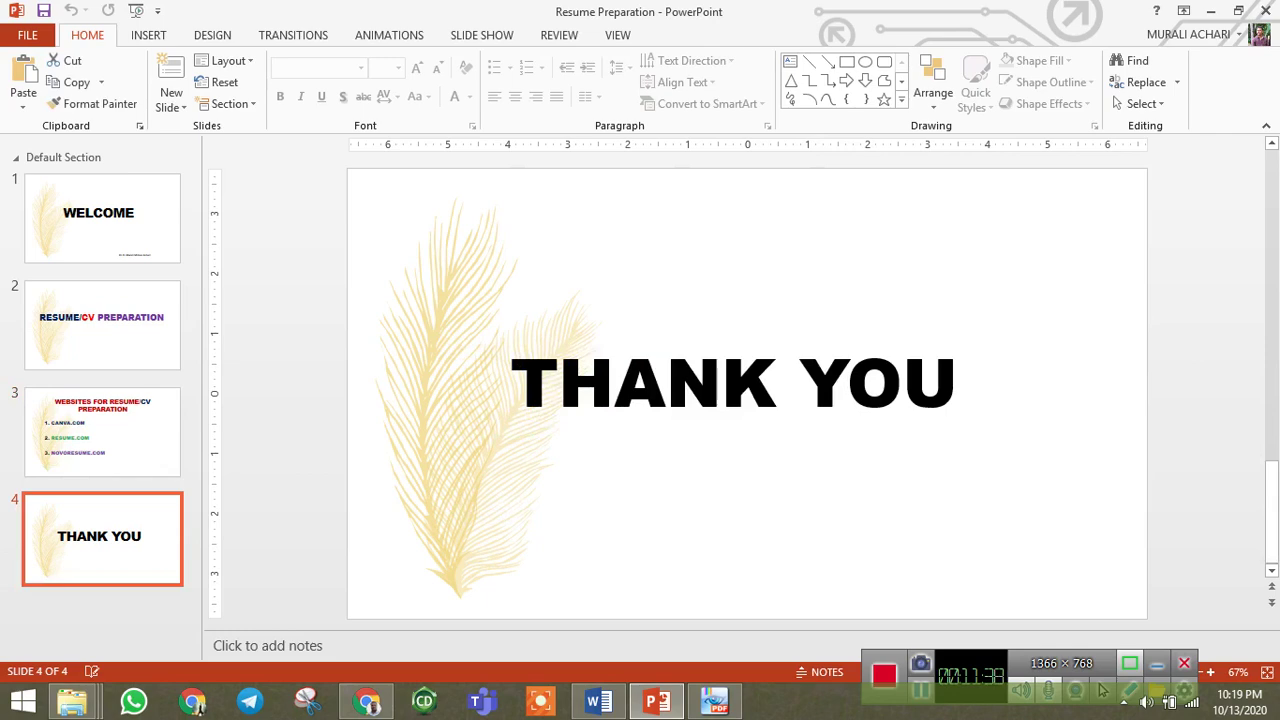